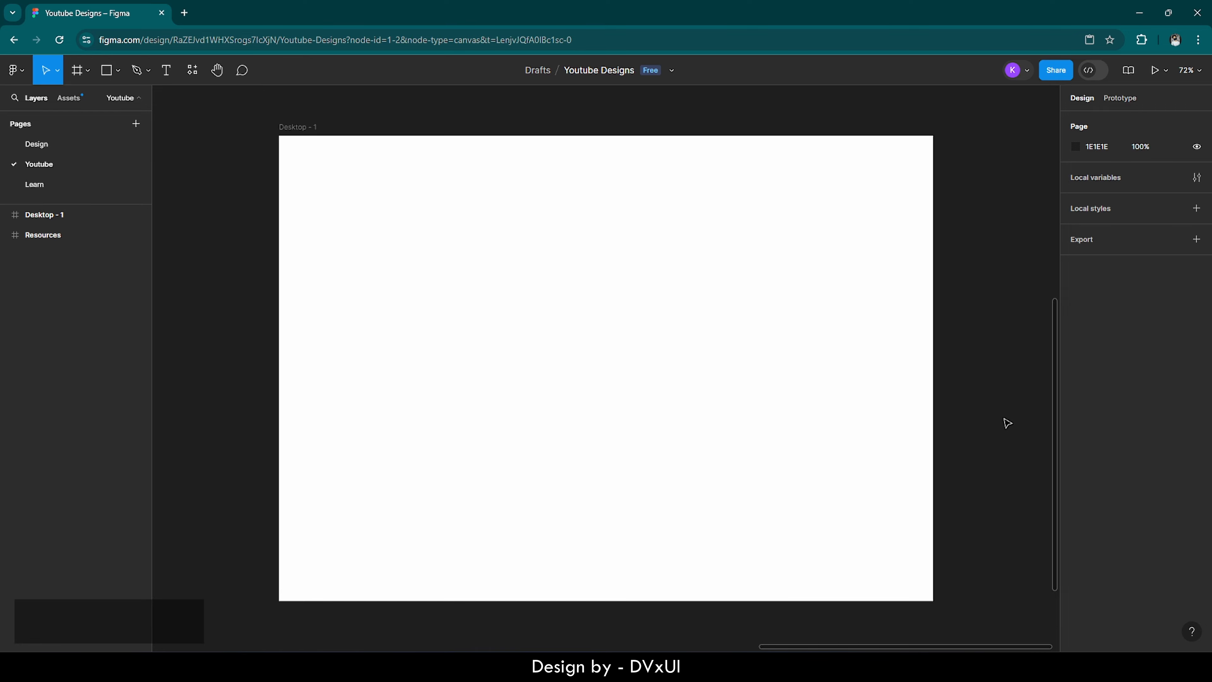
Step: Examine the pizza and lettuce images in the Resources frame
scroll(1006, 423, "down", 7)
scroll(376, 353, "up", 4)
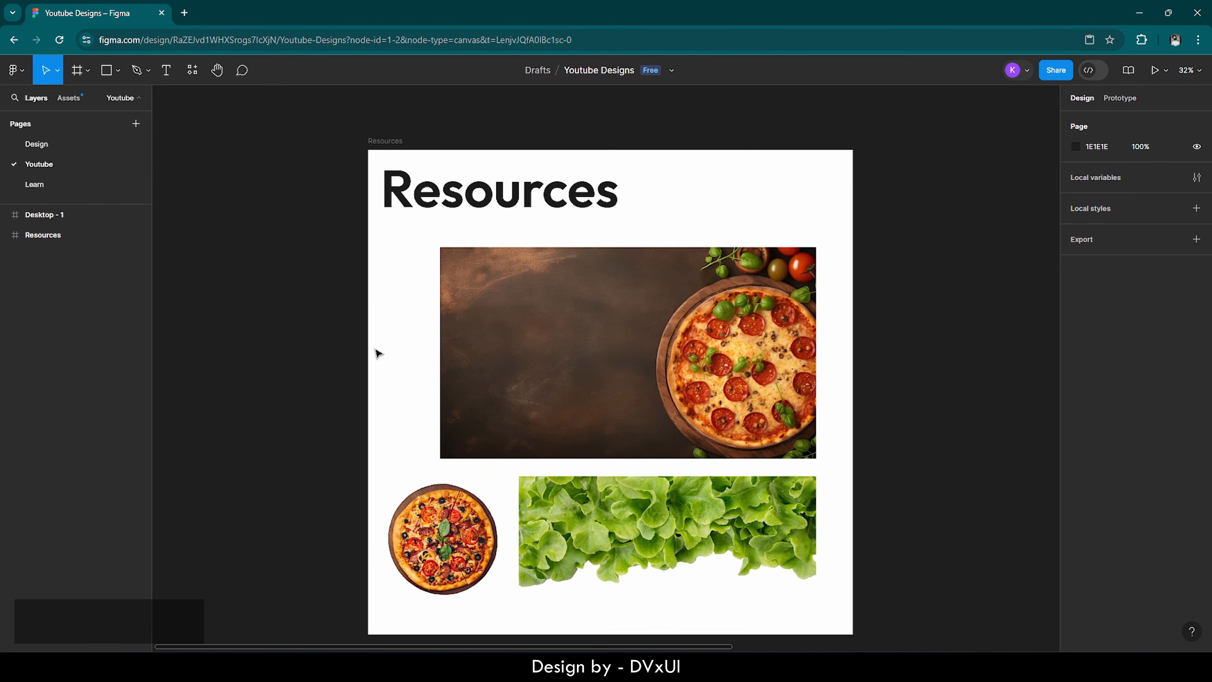
scroll(377, 353, "down", 1)
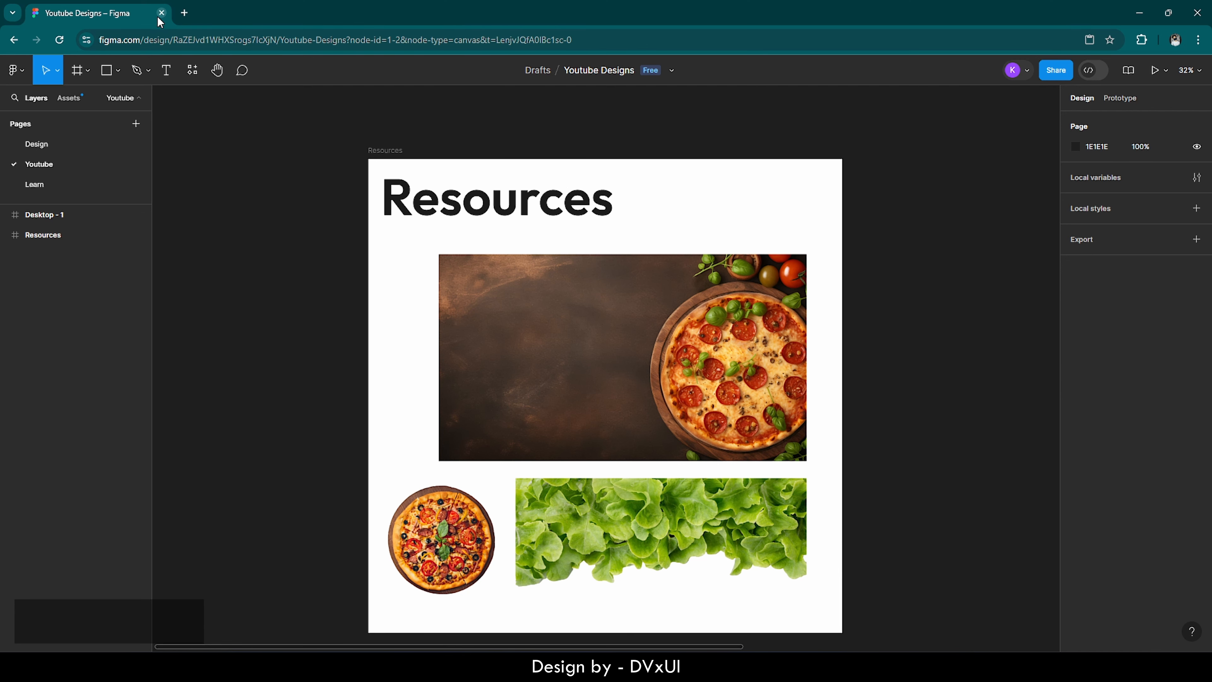
Step: Search the web for freepik in a new browser tab and open the Freepik website
left_click(184, 13)
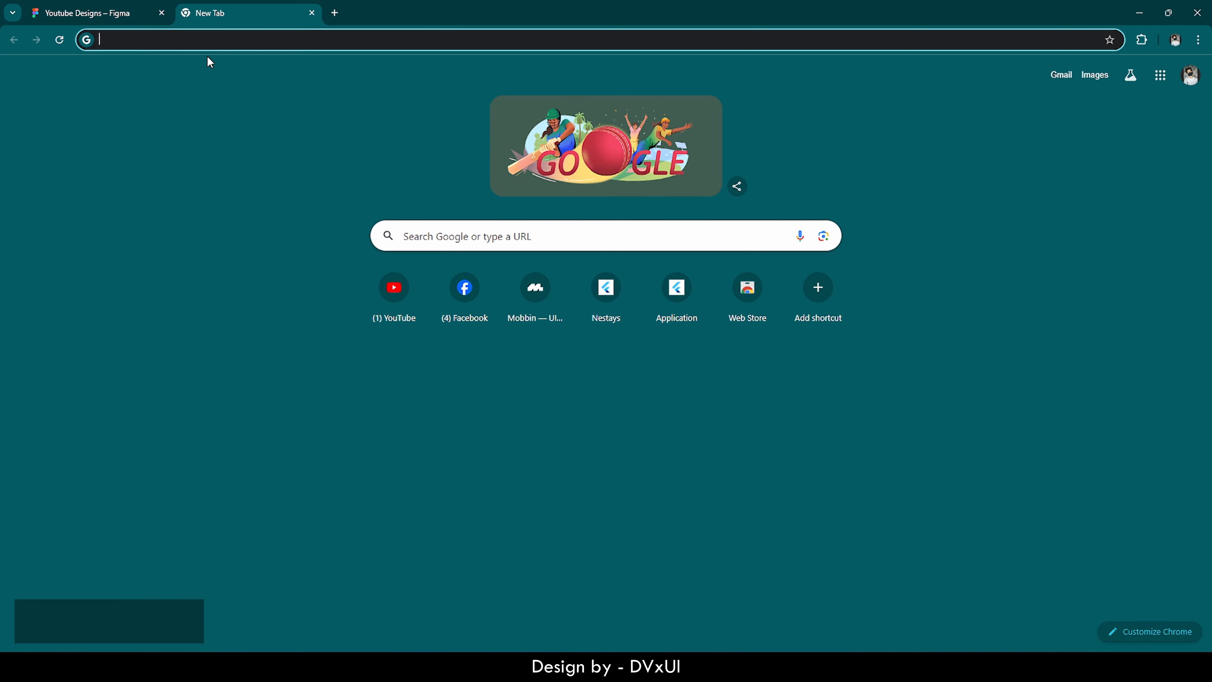
type("free")
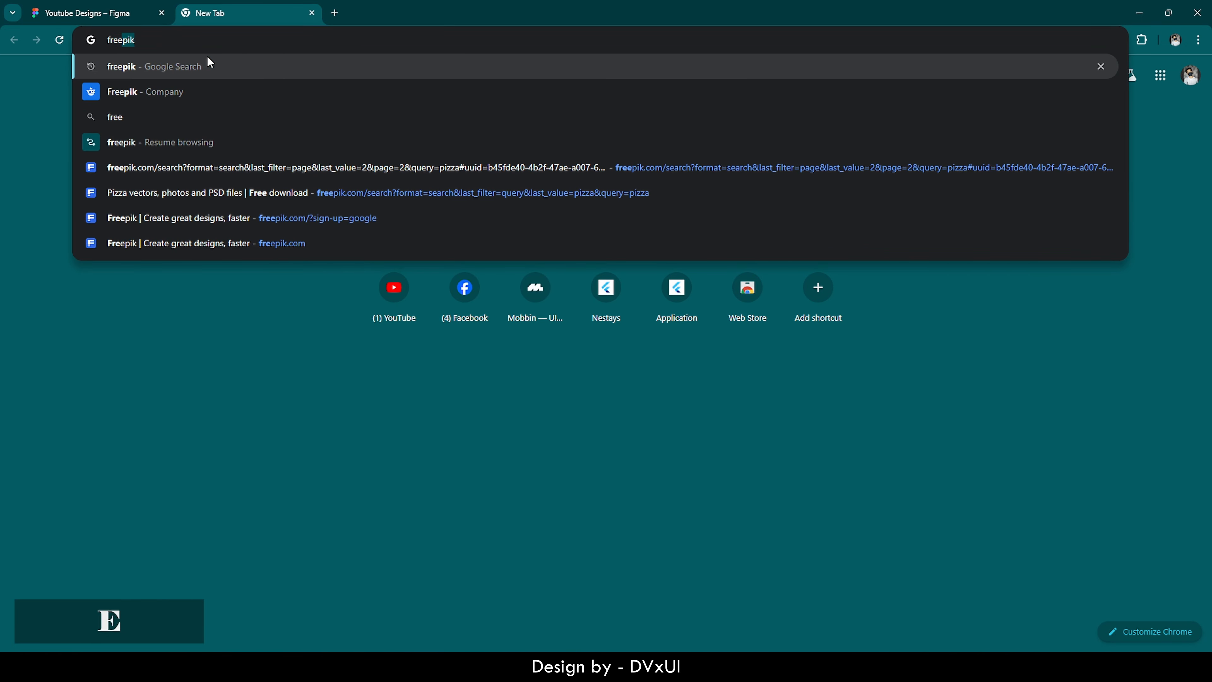
key("Return")
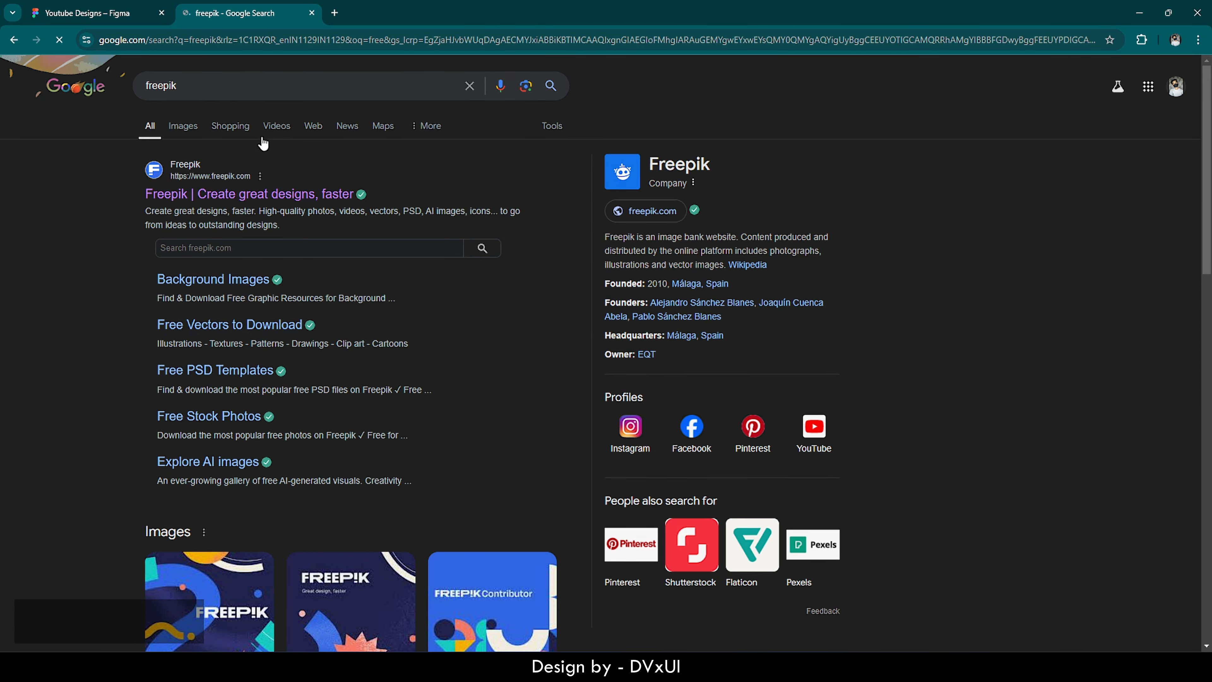
left_click(285, 192)
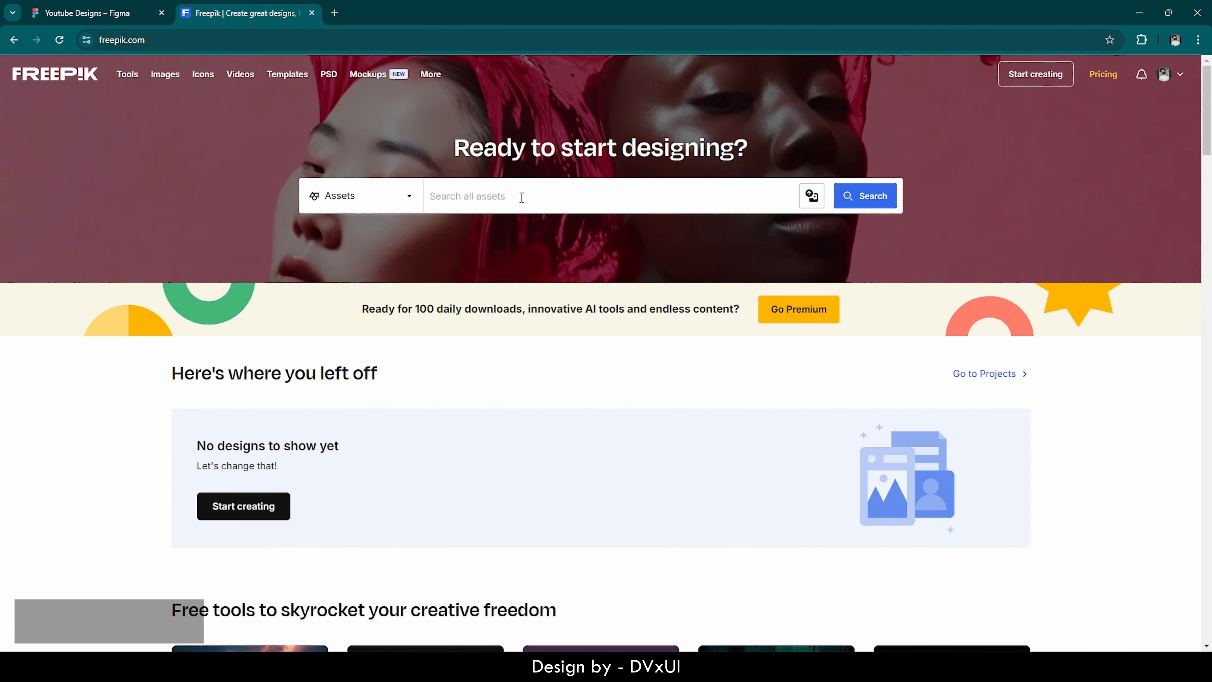
Step: Search Freepik's assets for "pizza" and browse the resulting images
type("pizza")
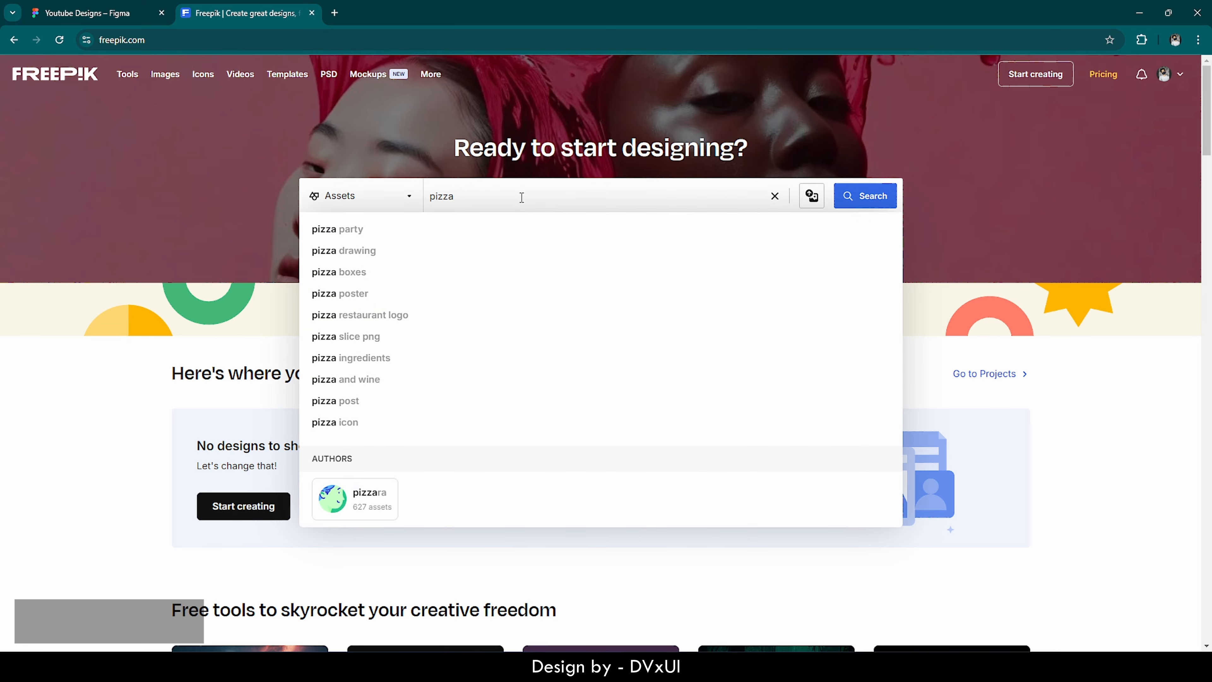
key("Return")
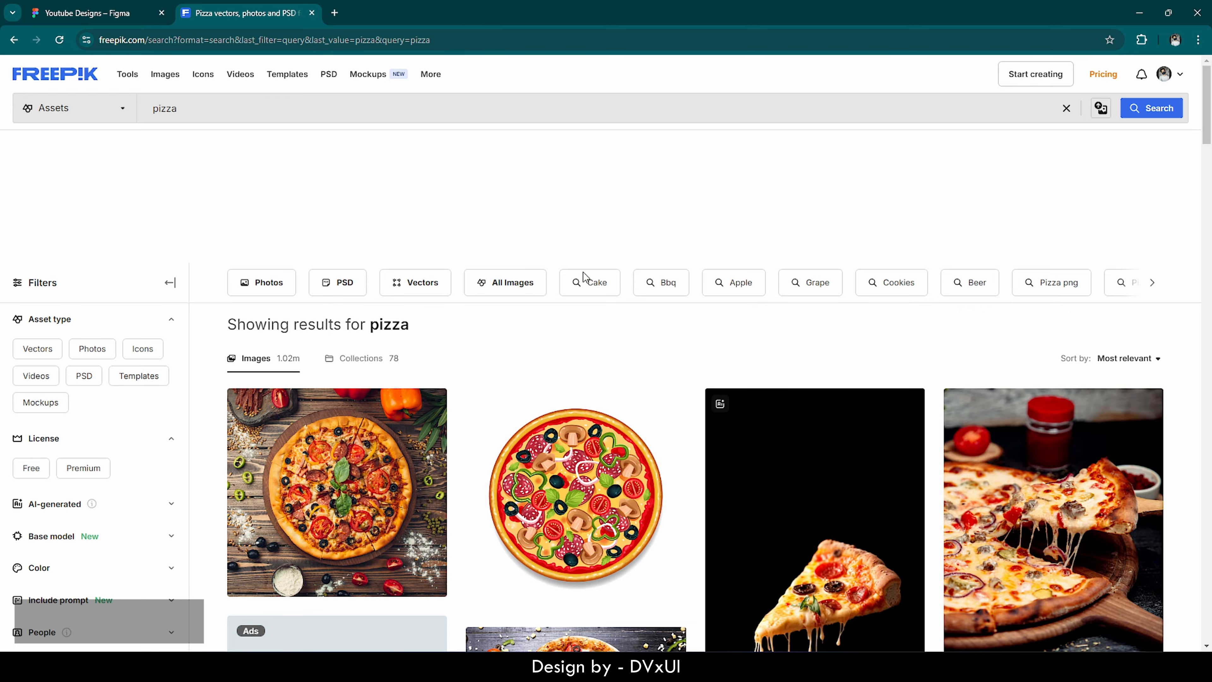
scroll(822, 503, "down", 4)
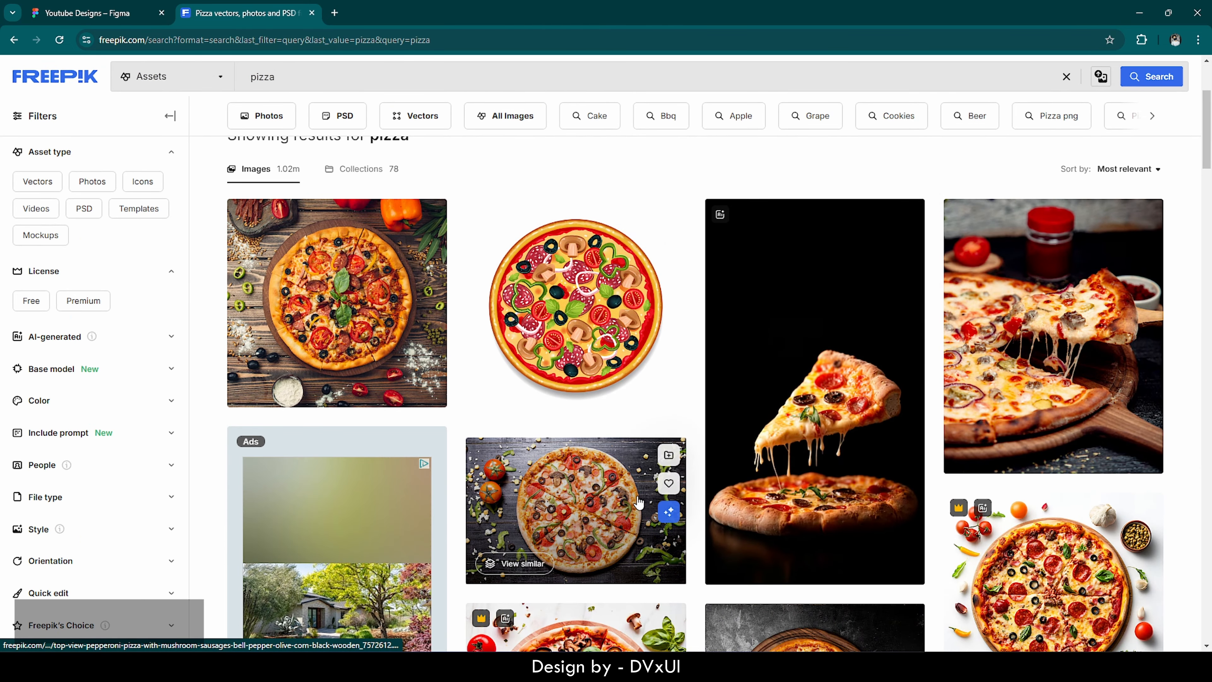
scroll(639, 502, "down", 4)
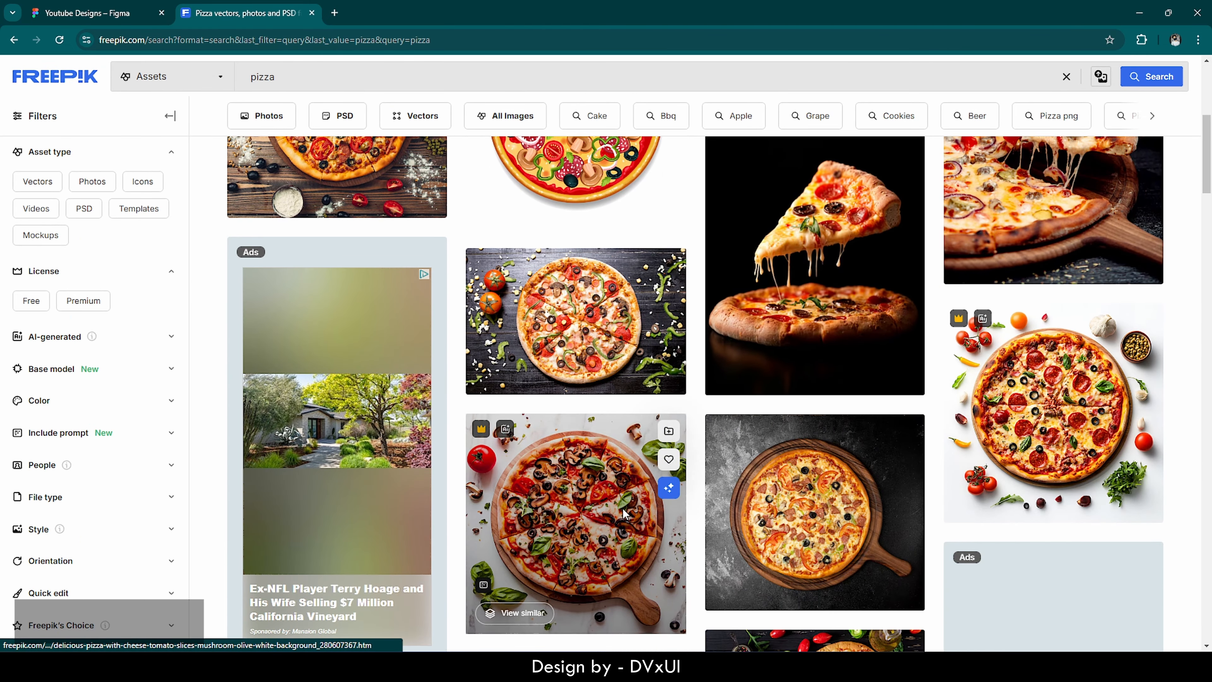
scroll(623, 515, "down", 6)
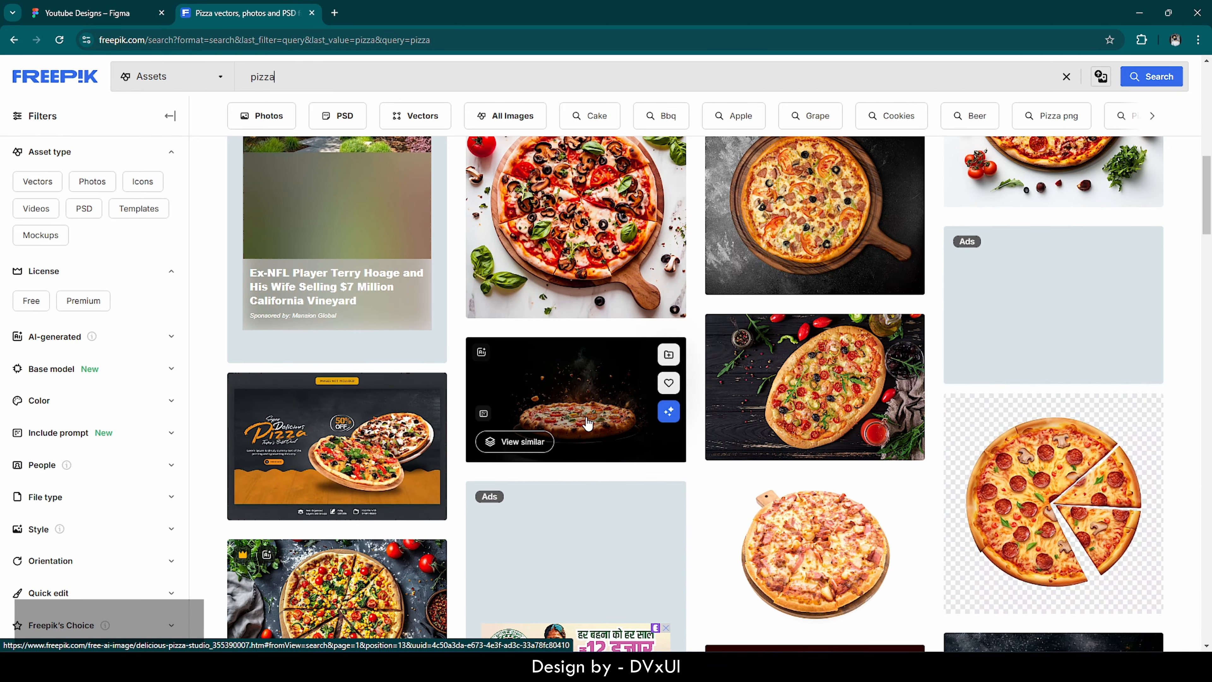
scroll(587, 423, "up", 8)
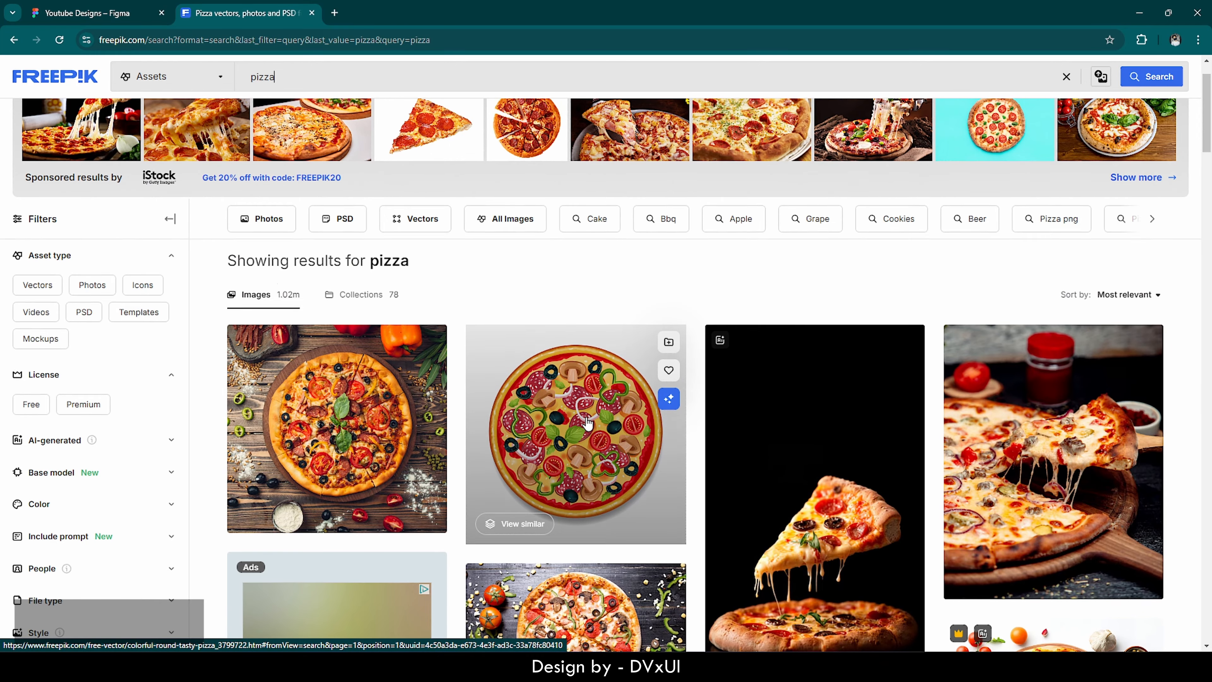
scroll(587, 422, "down", 8)
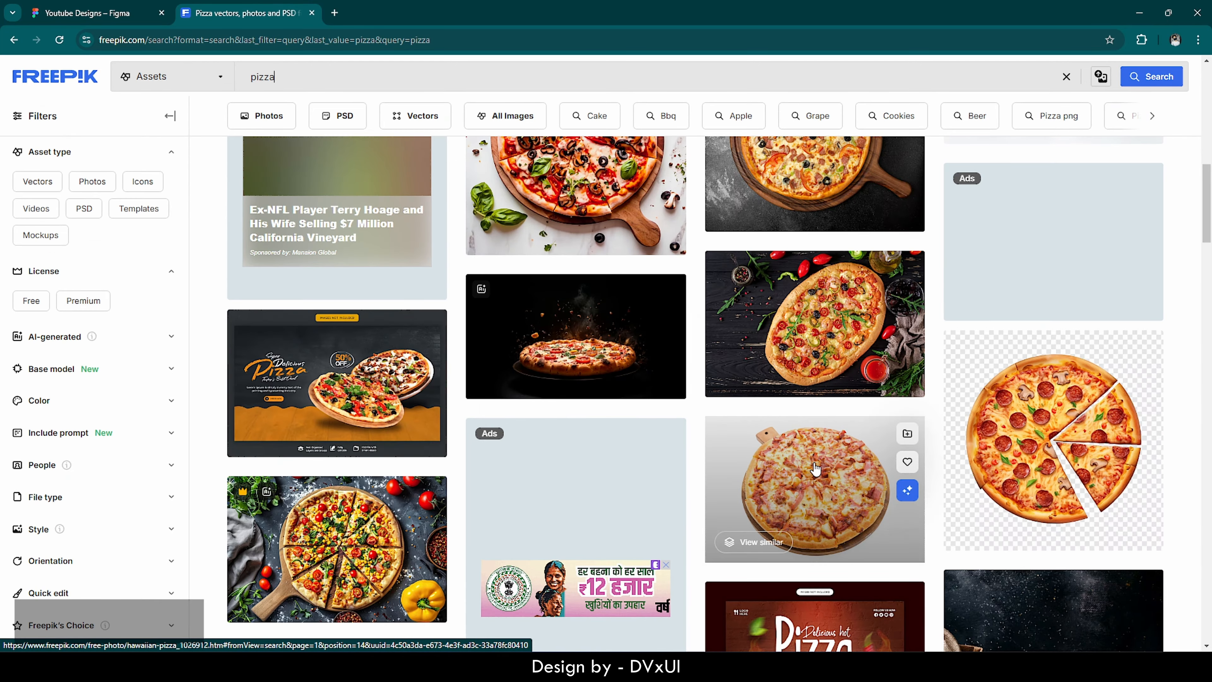
Step: Preview the pizza image on a black background, close it and return to the search results
left_click(587, 343)
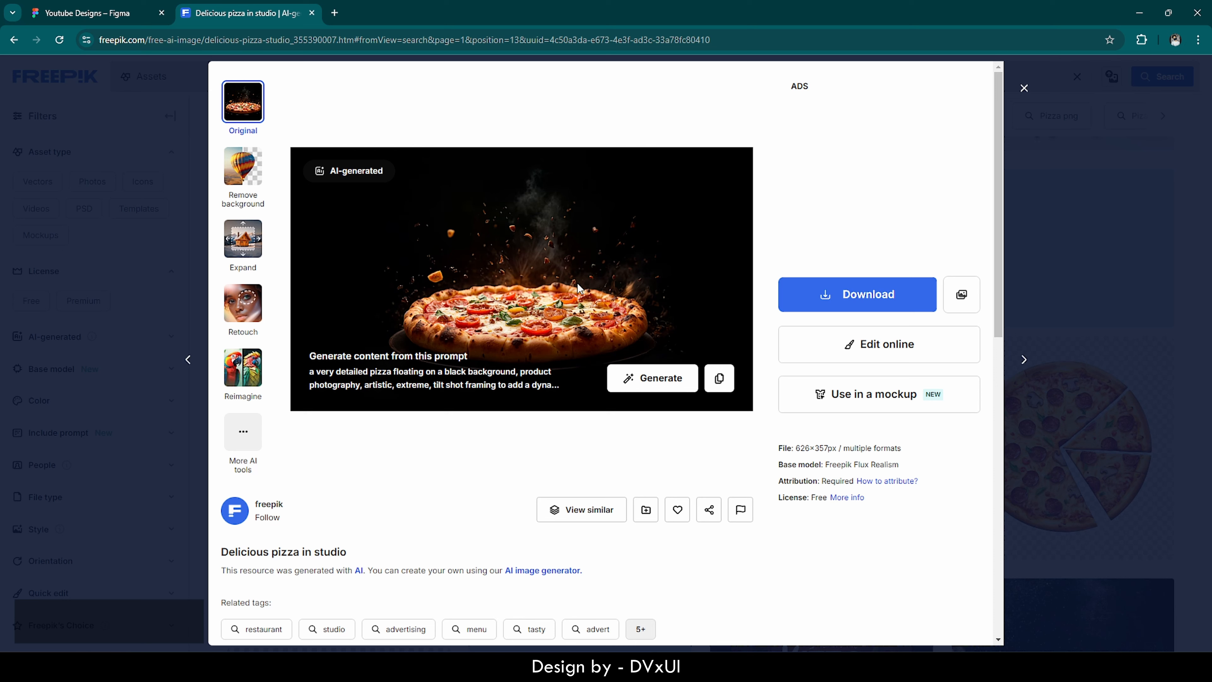
left_click(1025, 89)
left_click_drag(1208, 210, 1208, 242)
Step: Search Freepik for "lettuce" and open the Green lettuce photo with its background removal option
double_click(248, 77)
type("lettuce")
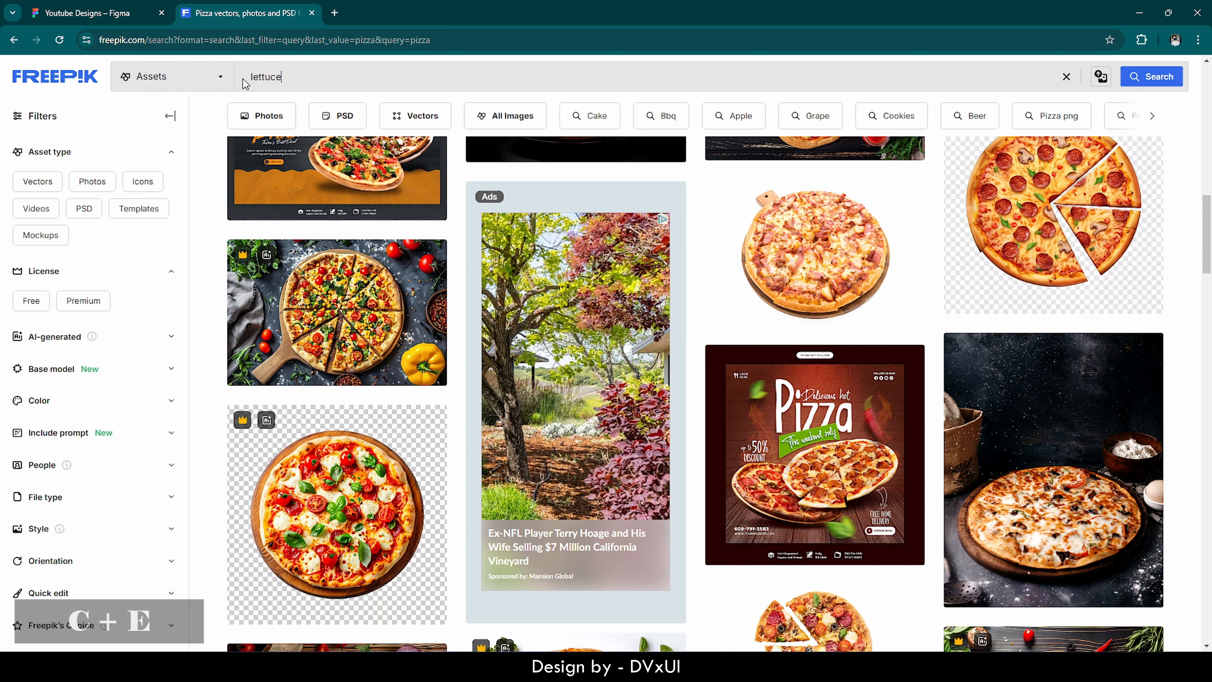
key("Return")
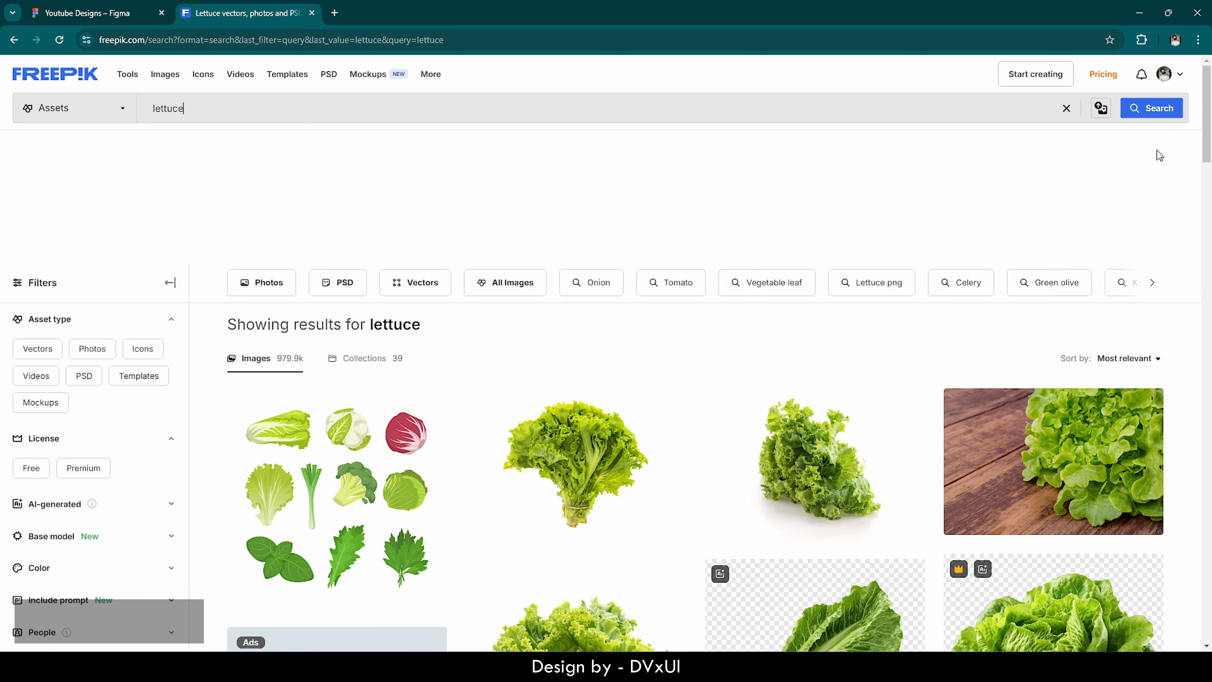
left_click_drag(1206, 141, 1210, 259)
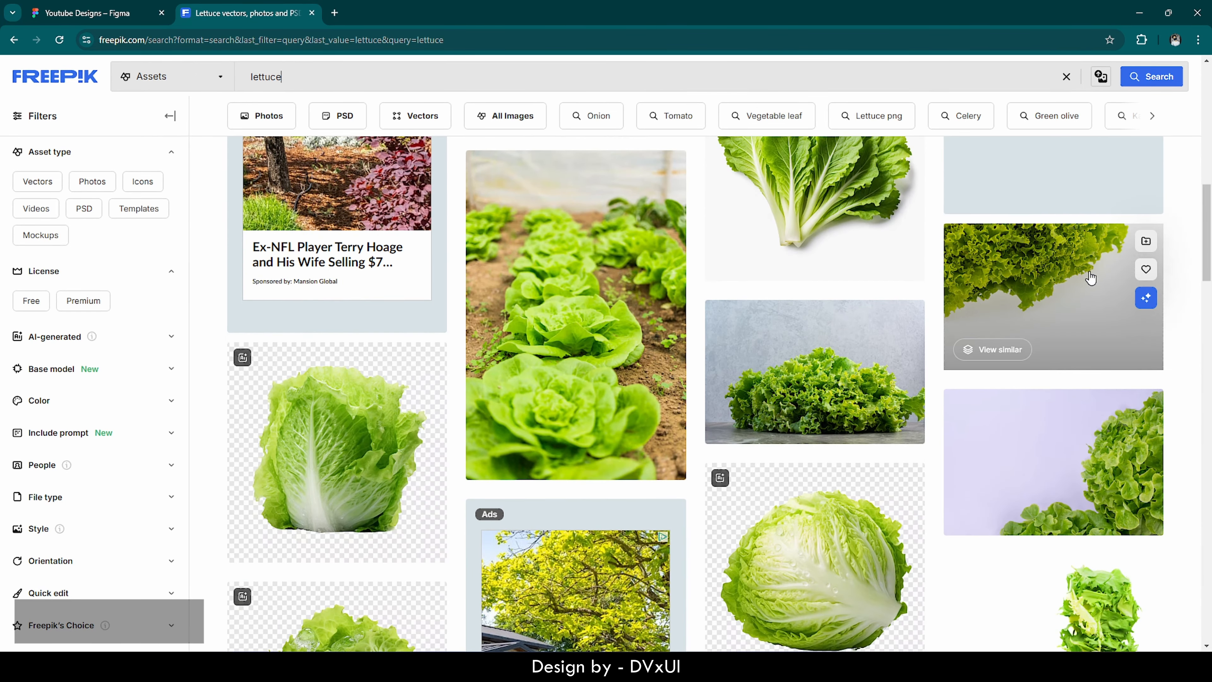
left_click(1093, 296)
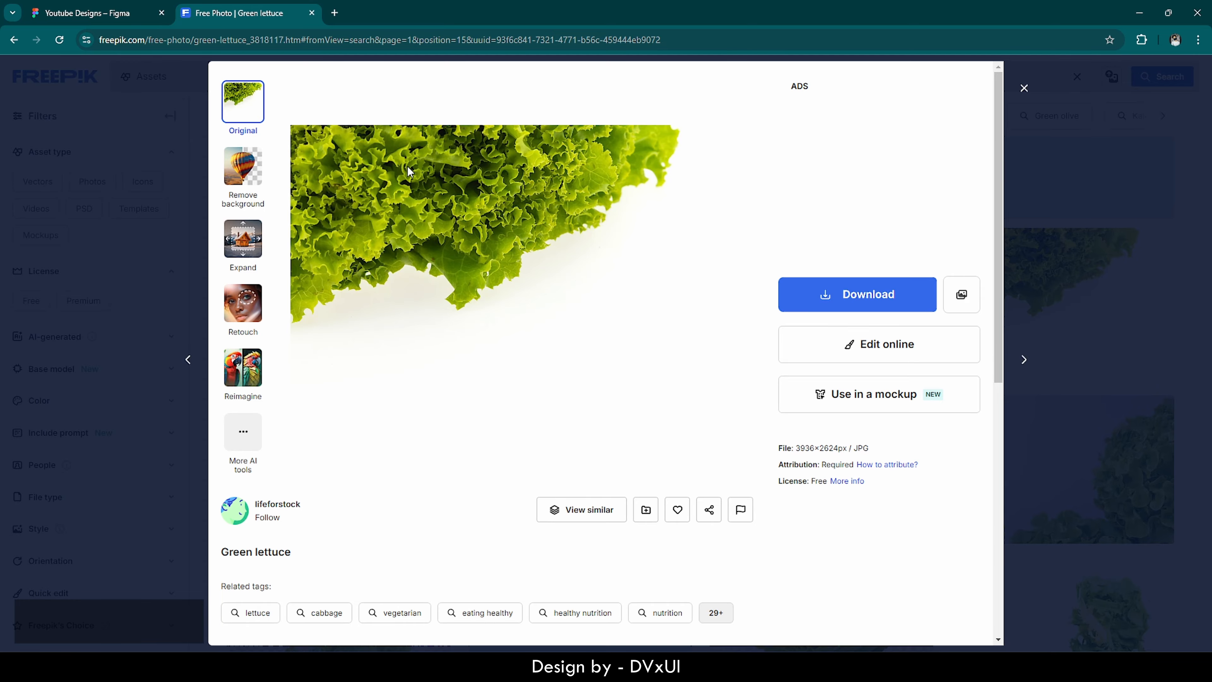
left_click(238, 165)
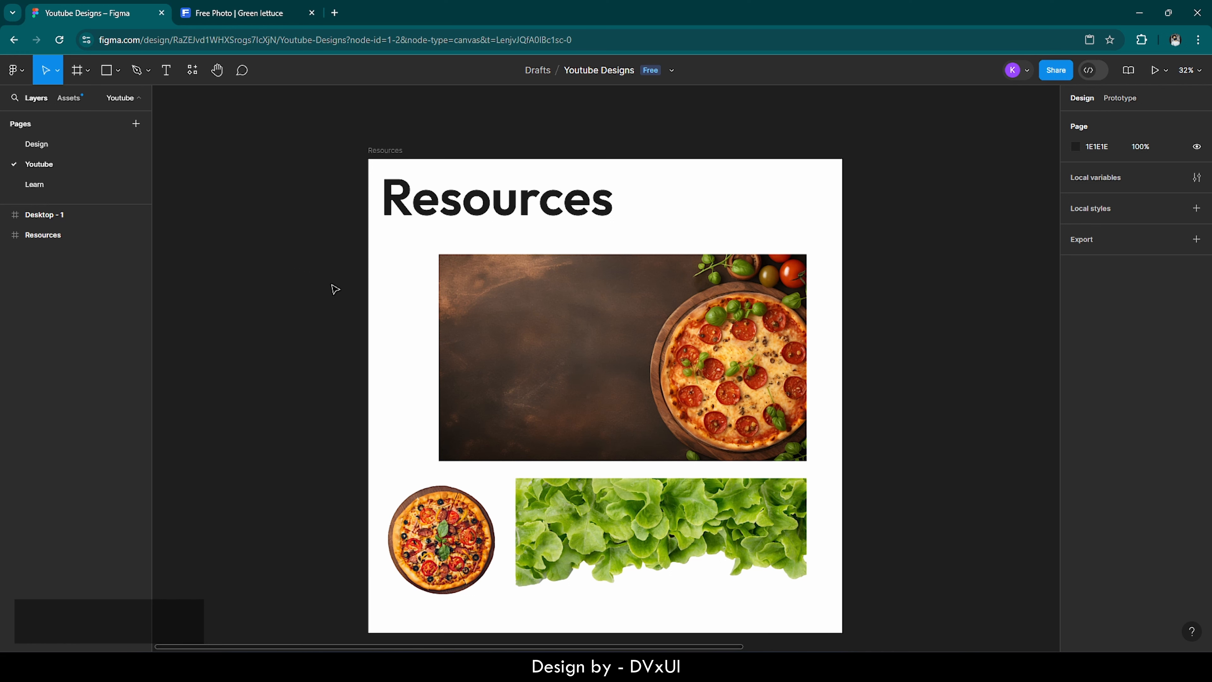
Step: In Figma, copy the large top-view pizza image from the Resources frame and paste it into the Desktop - 1 frame
left_click(567, 305)
key("ctrl")
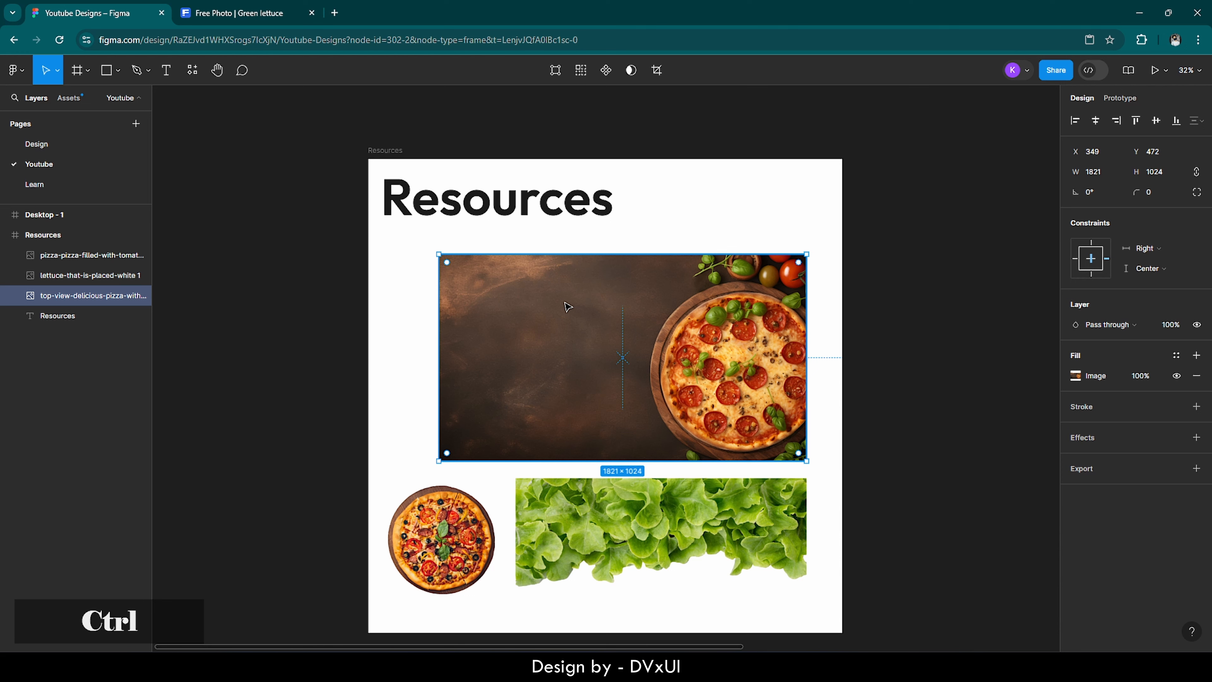
key("ctrl+c")
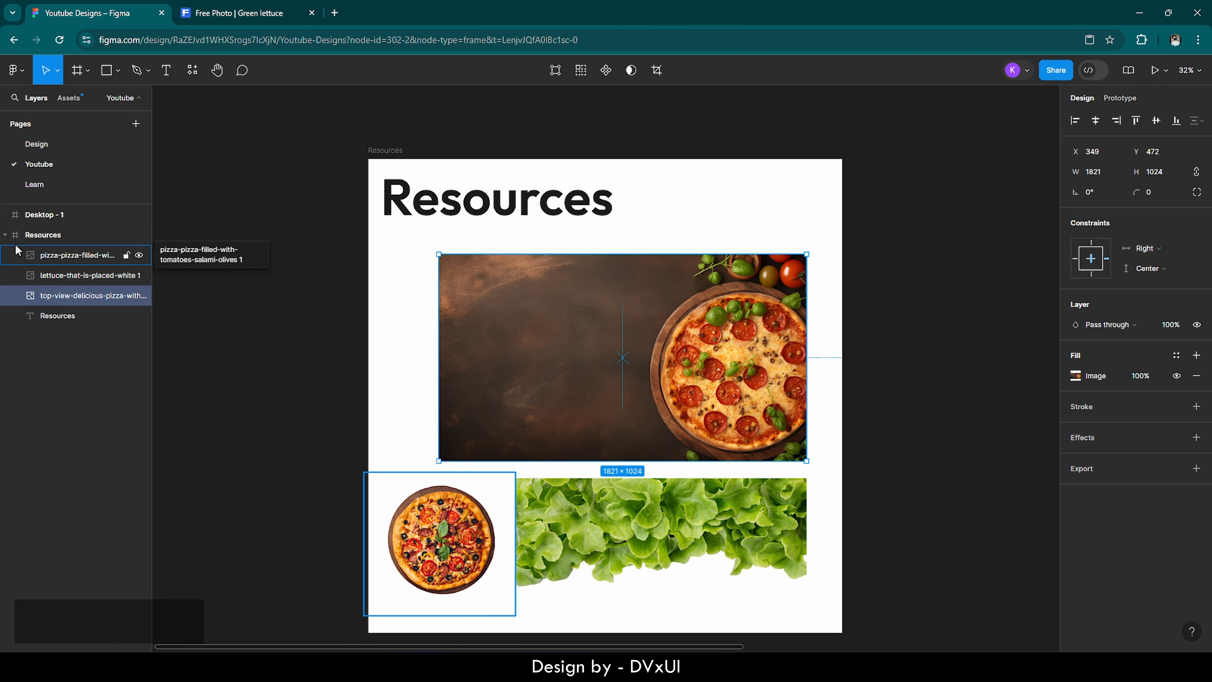
left_click(17, 215)
key("shift+2")
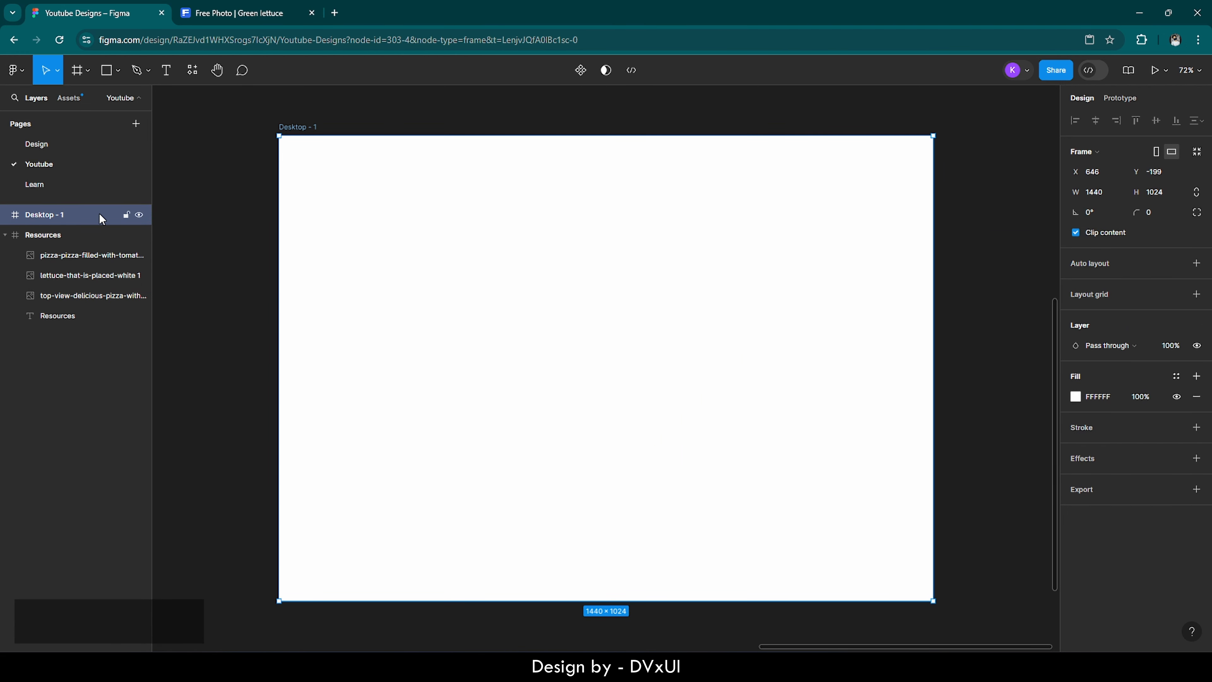
key("ctrl+v")
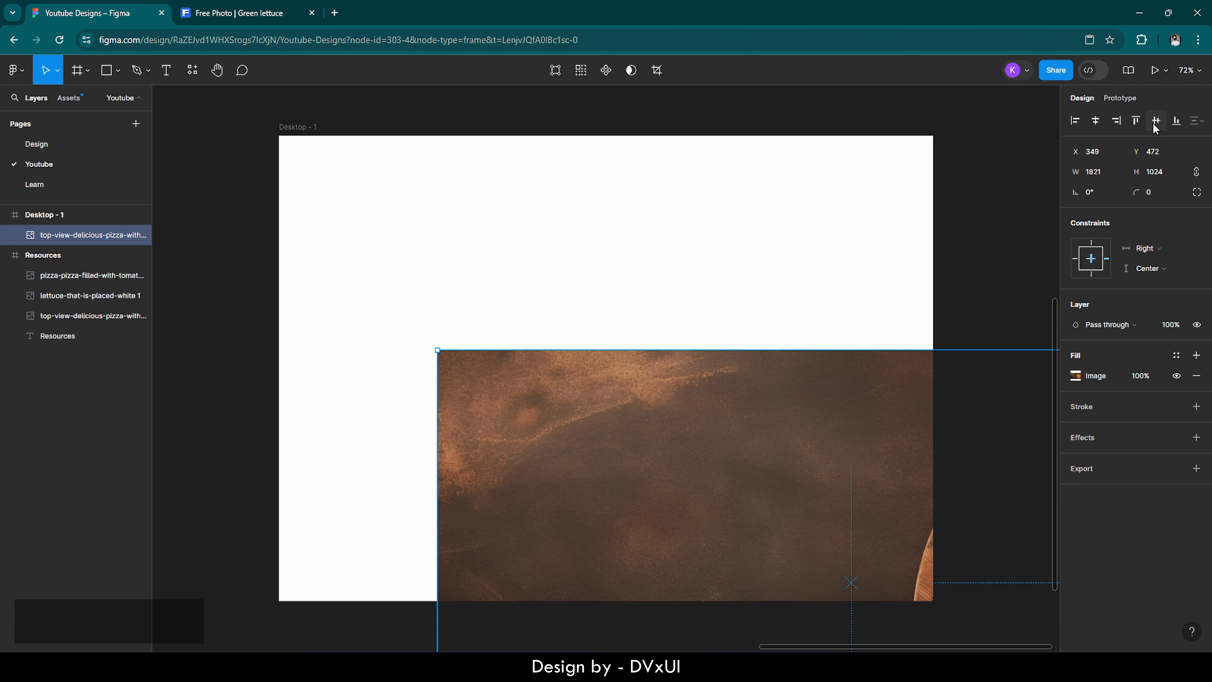
Step: Centre the pasted pizza image horizontally and vertically within the Desktop - 1 frame
left_click(1096, 120)
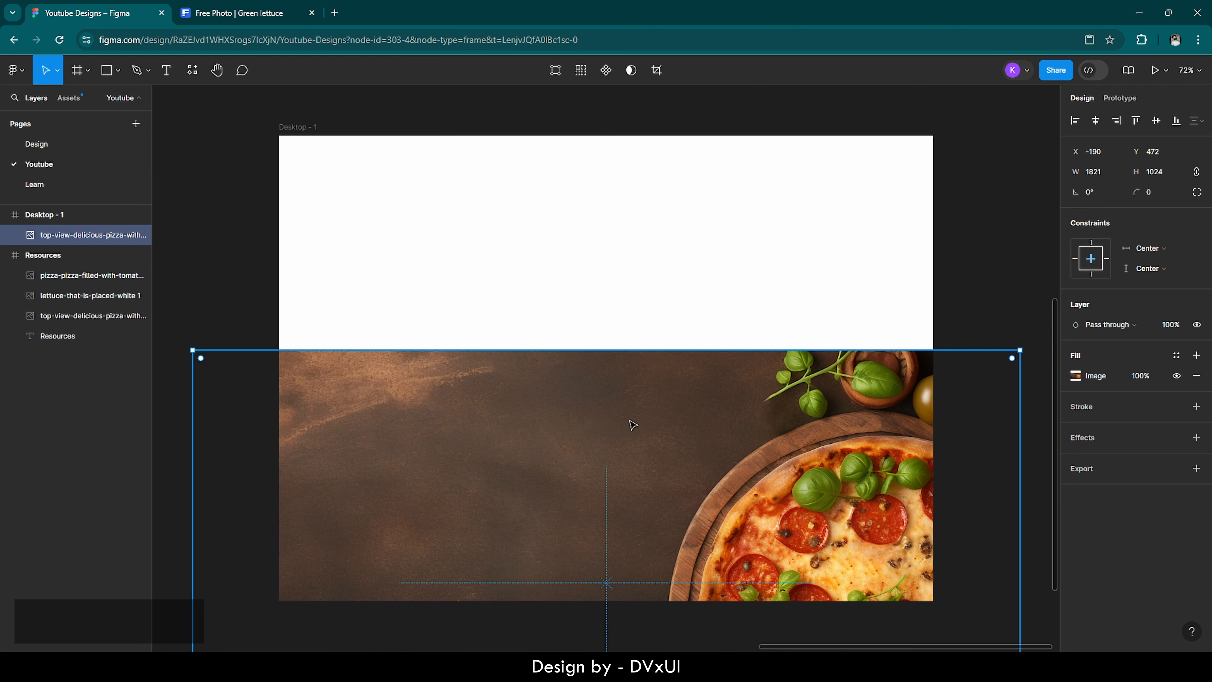
left_click(1156, 120)
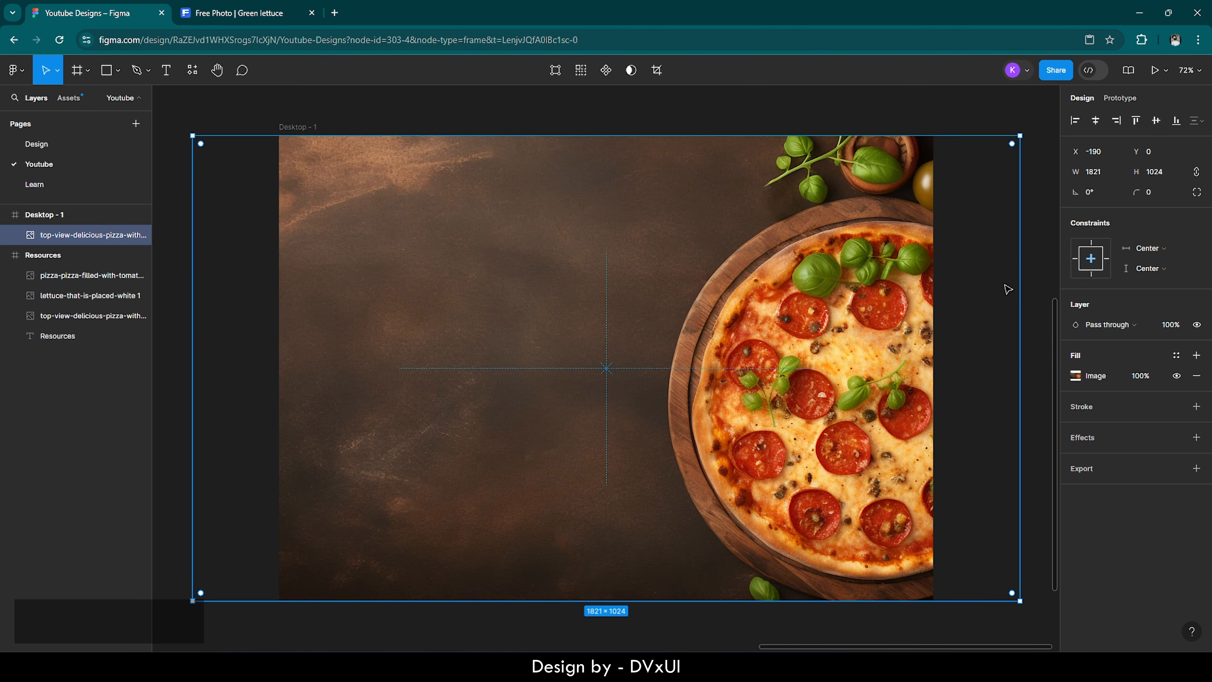
left_click(1043, 244)
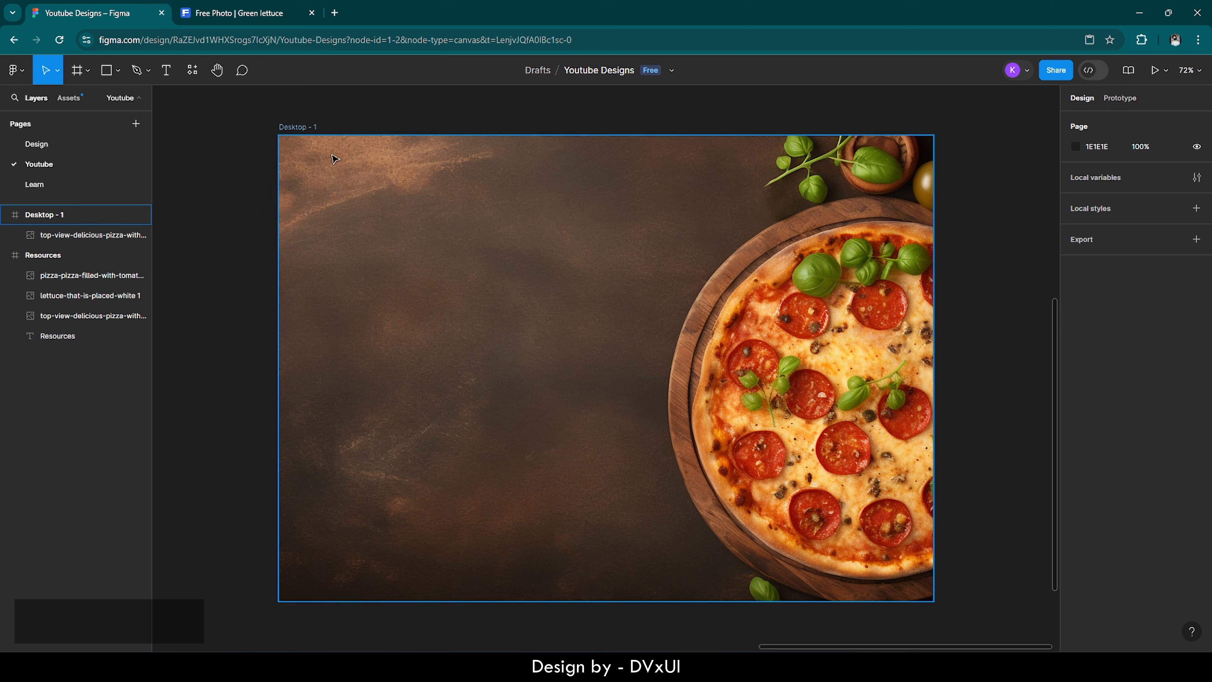
Step: Set the Desktop - 1 frame's corner radius to 24
left_click(299, 127)
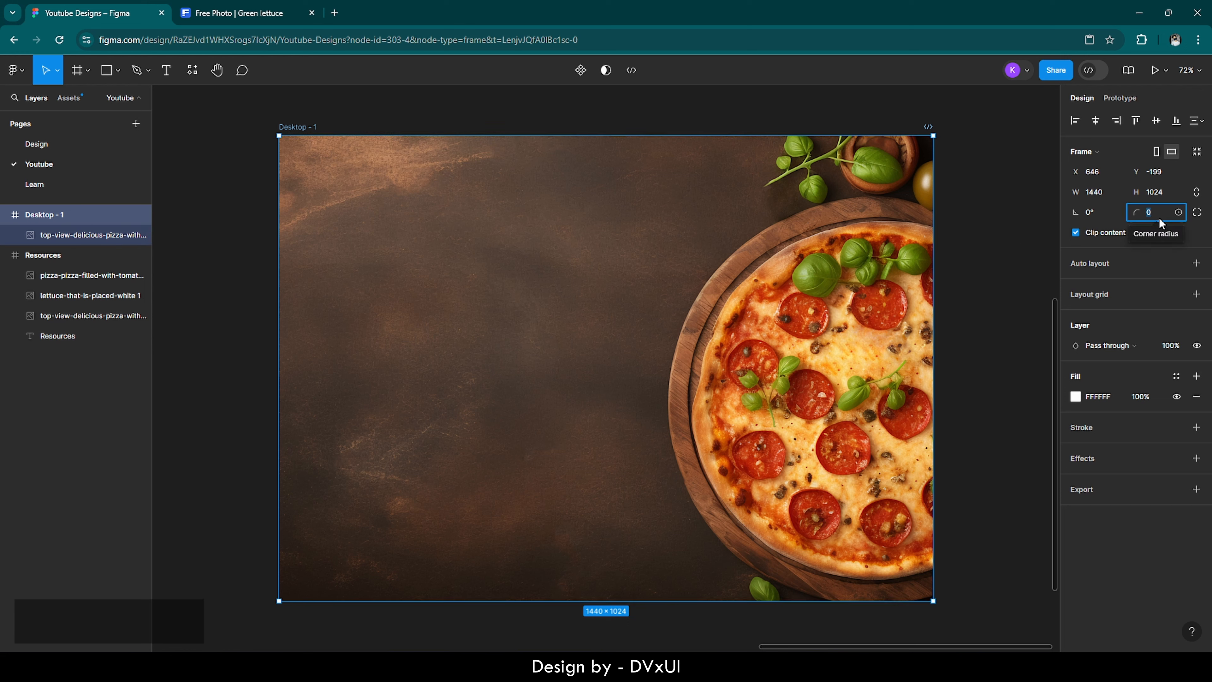
type("24")
key("Return")
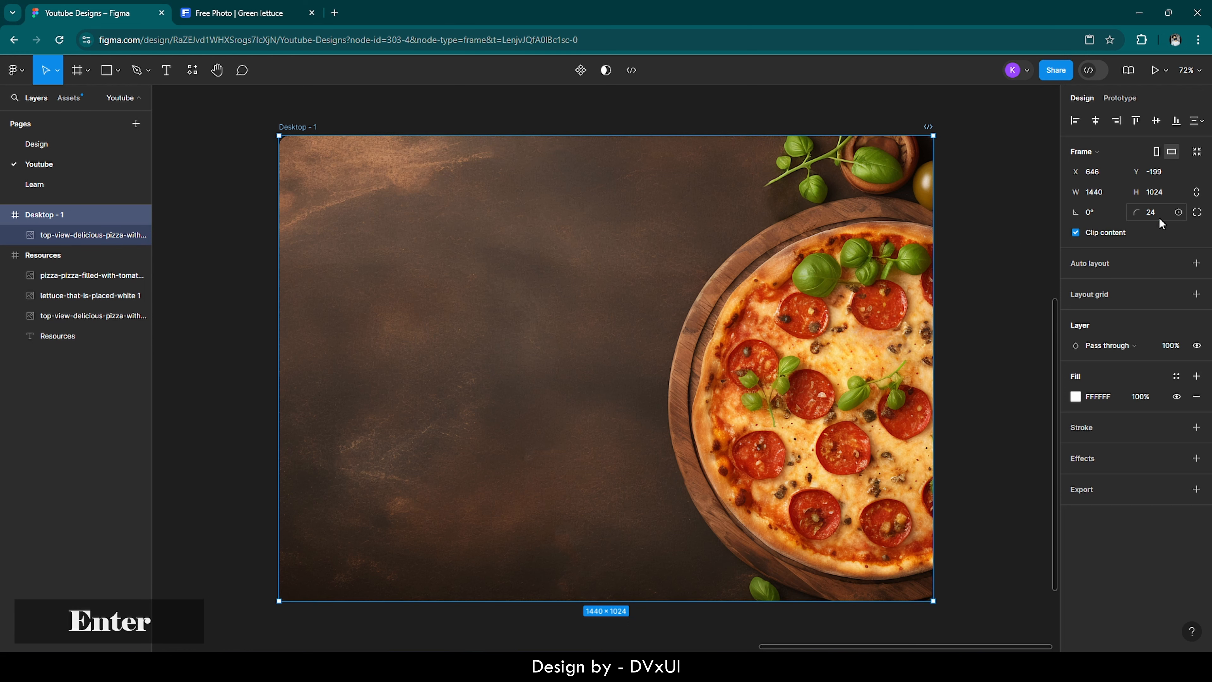
left_click(1015, 186)
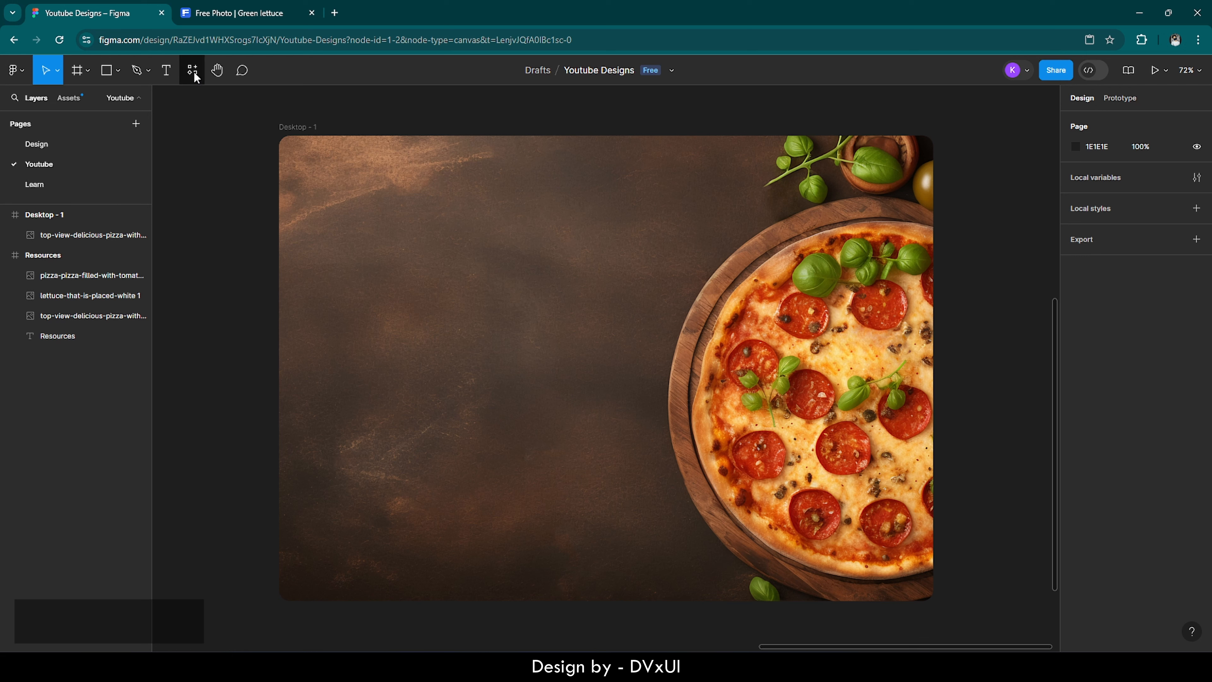
Step: Add a text layer reading "slices.com" near the upper-left corner of the Desktop - 1 frame
left_click(167, 71)
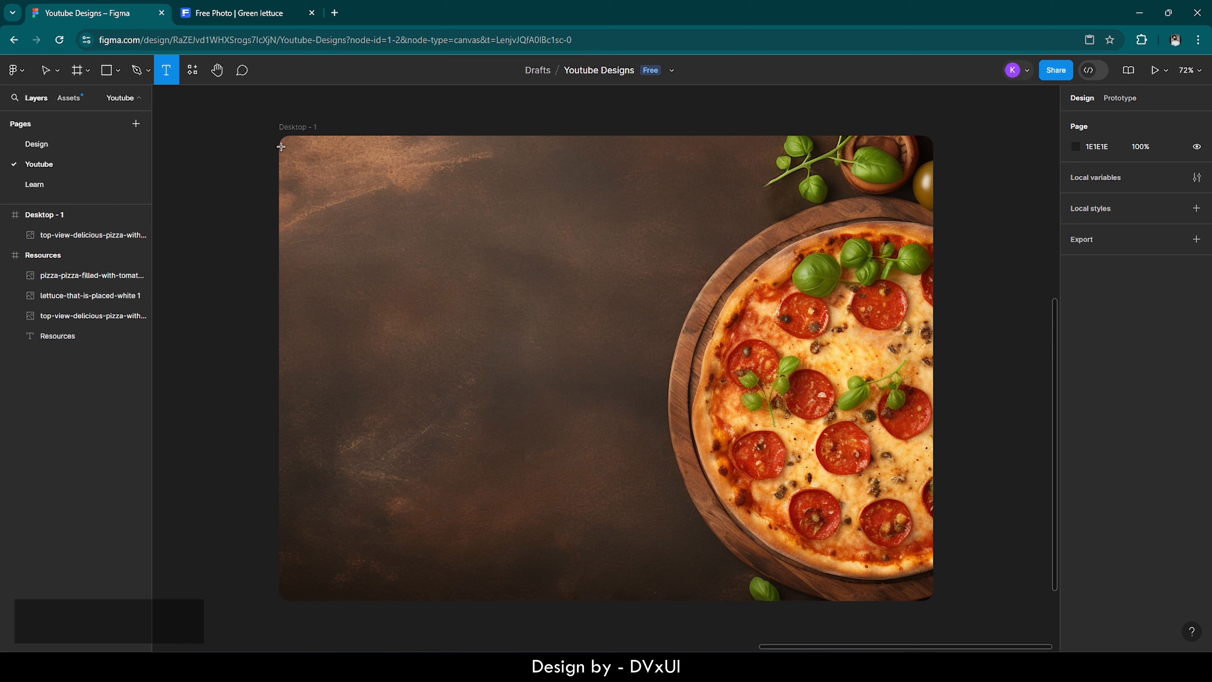
left_click(295, 158)
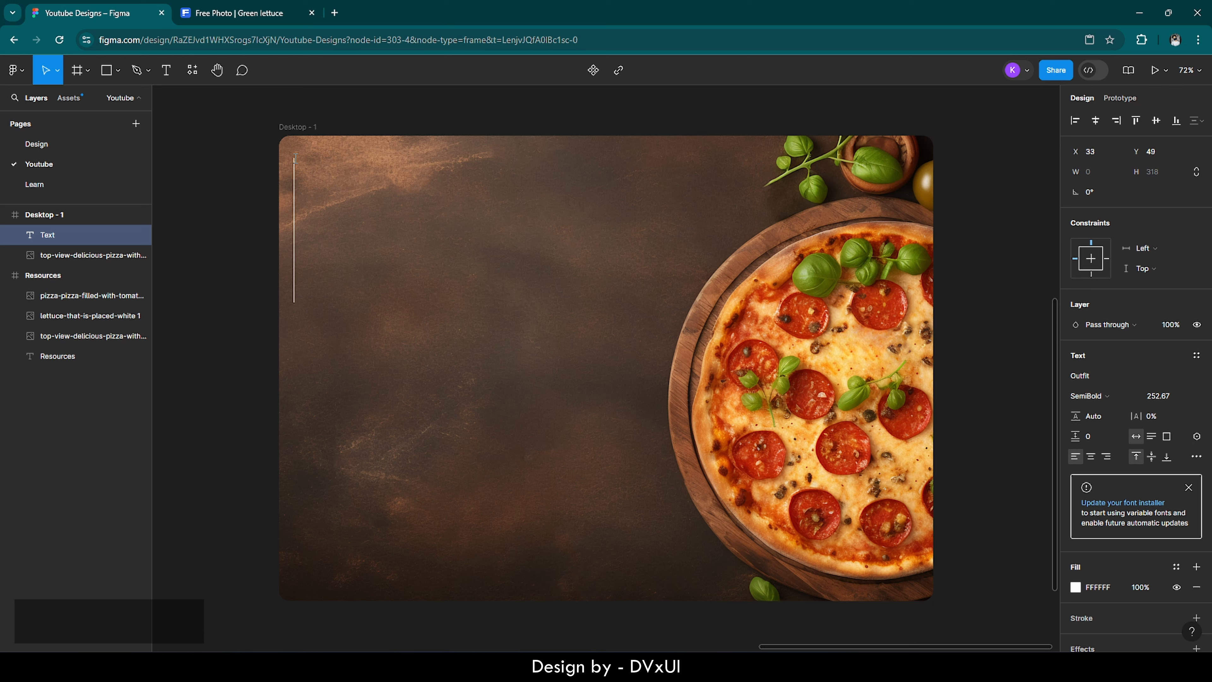
type("slices.")
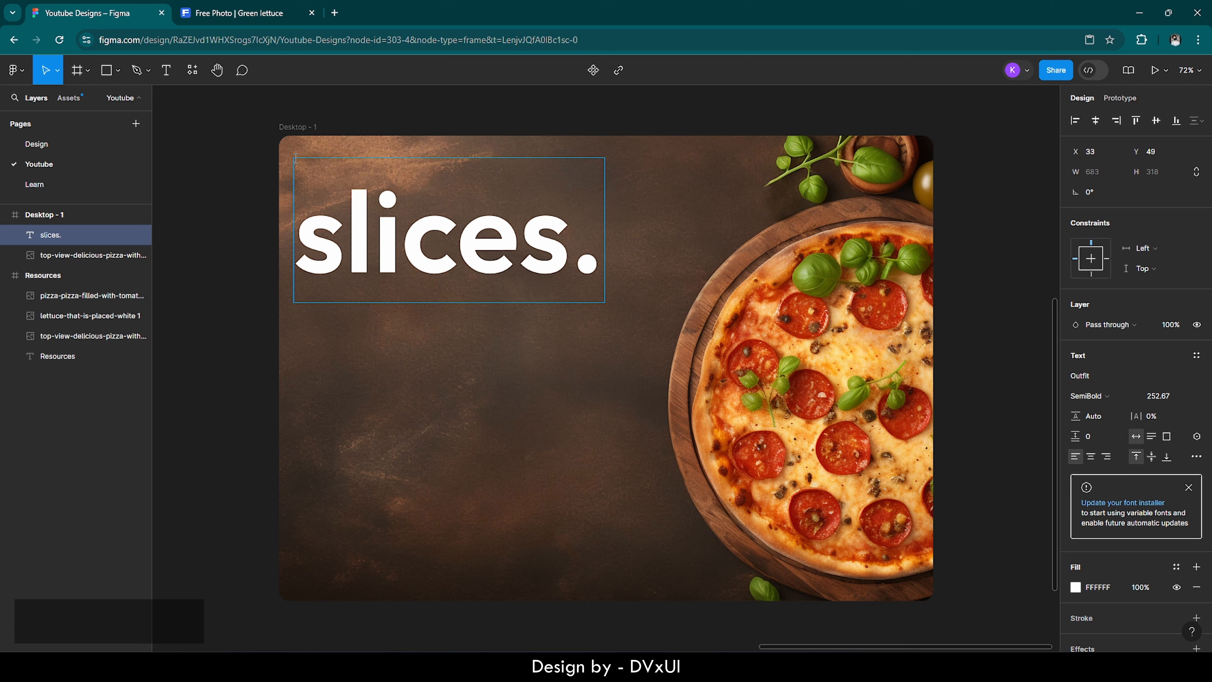
type("com")
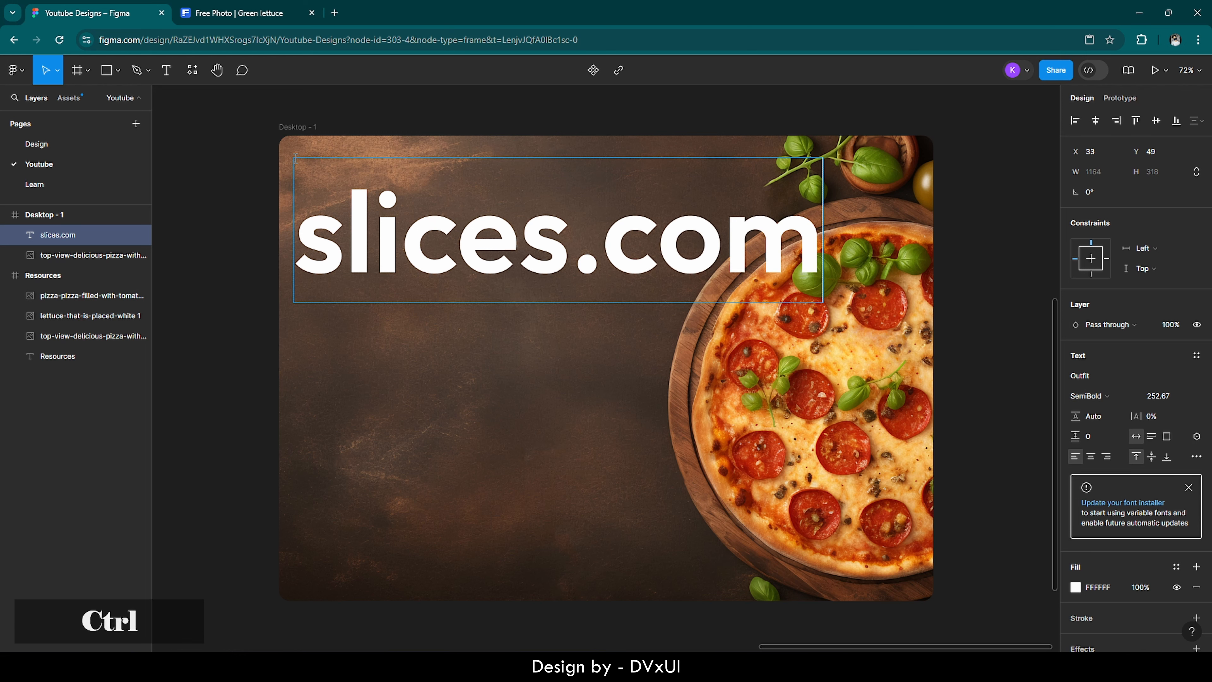
Step: Set the font size of the whole "slices.com" text to 32
key("ctrl+a")
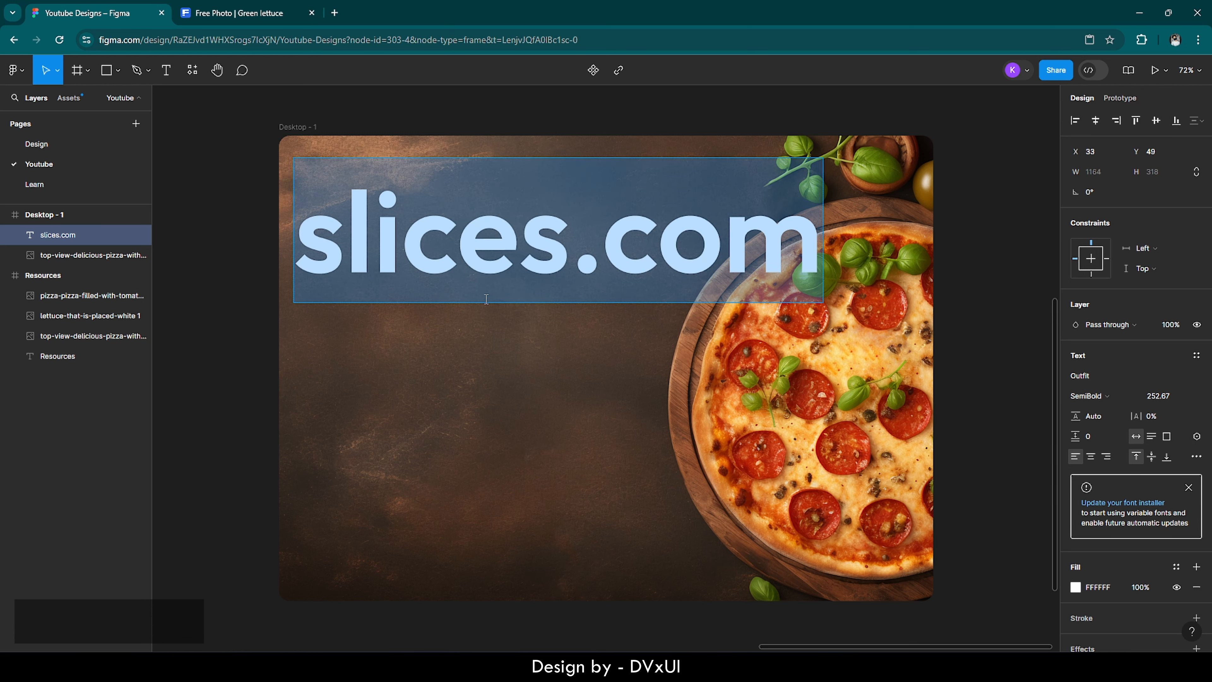
left_click(492, 330)
double_click(529, 253)
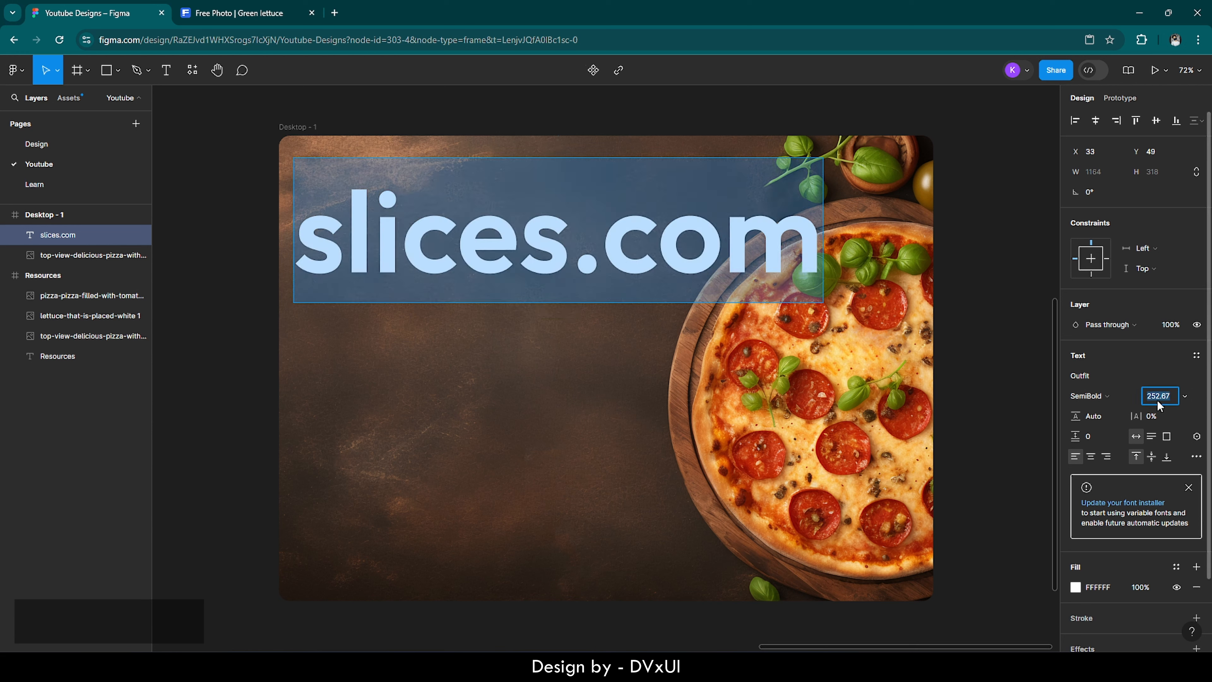
type("32")
key("Return")
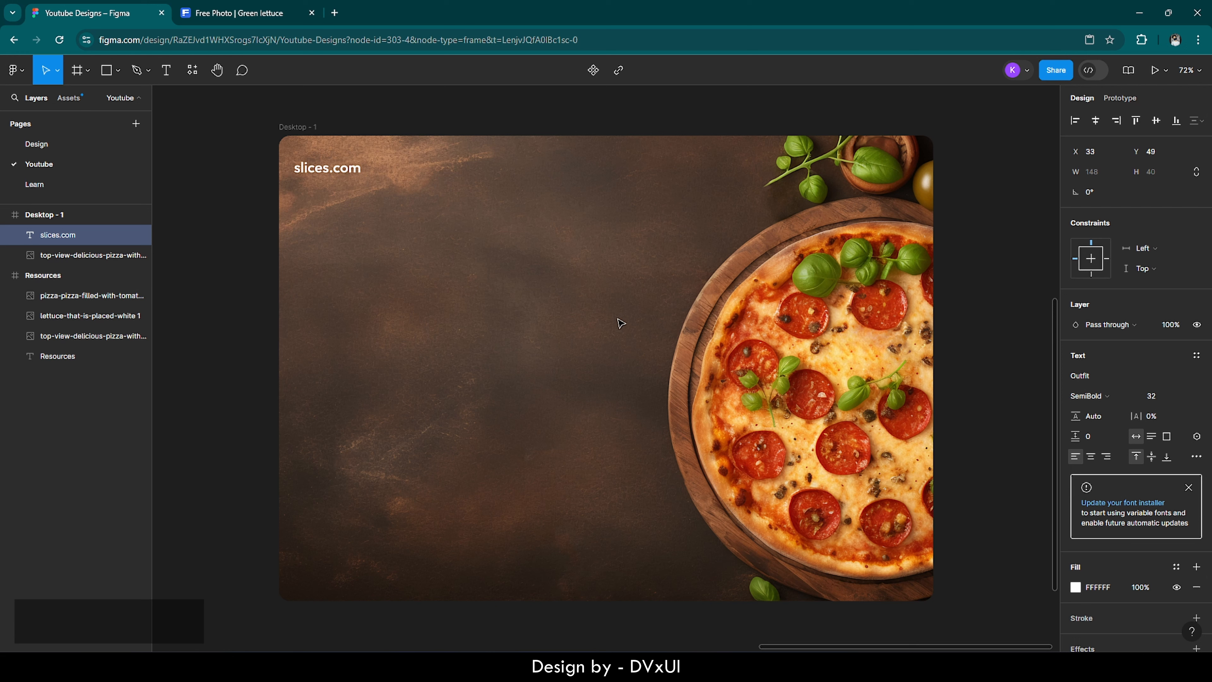
left_click(487, 286)
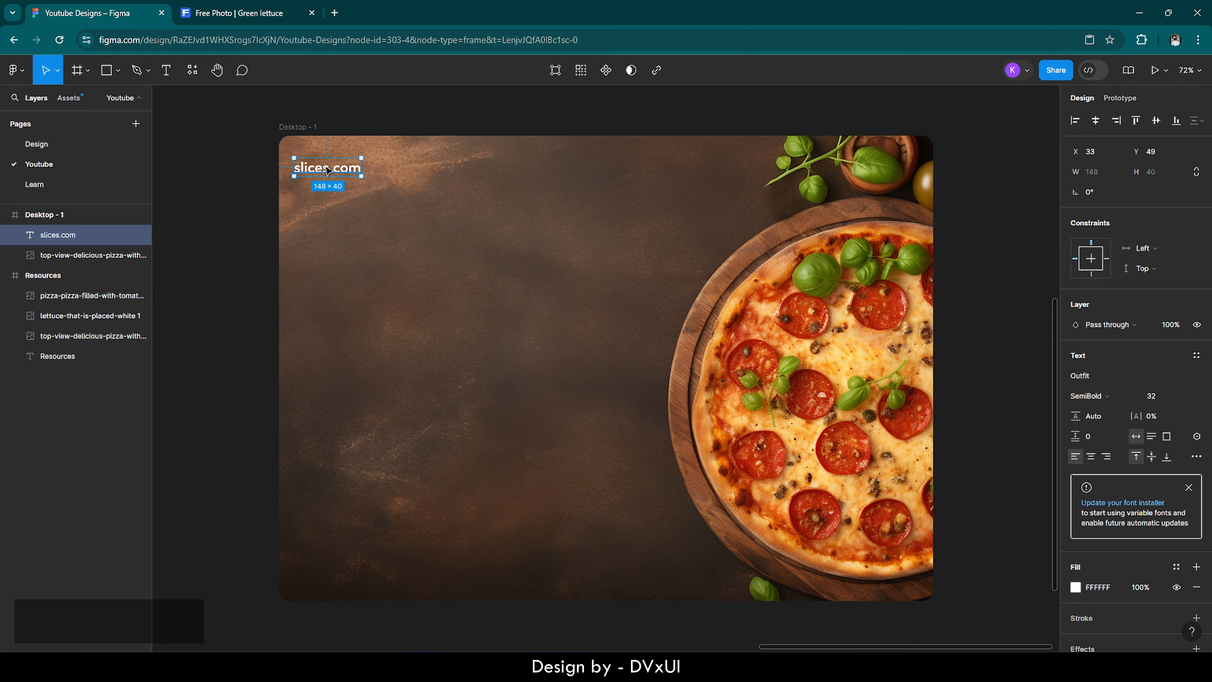
Step: Move the "slices.com" text closer to the frame's upper-left corner, at about X 25, Y 17
left_click_drag(326, 171, 322, 157)
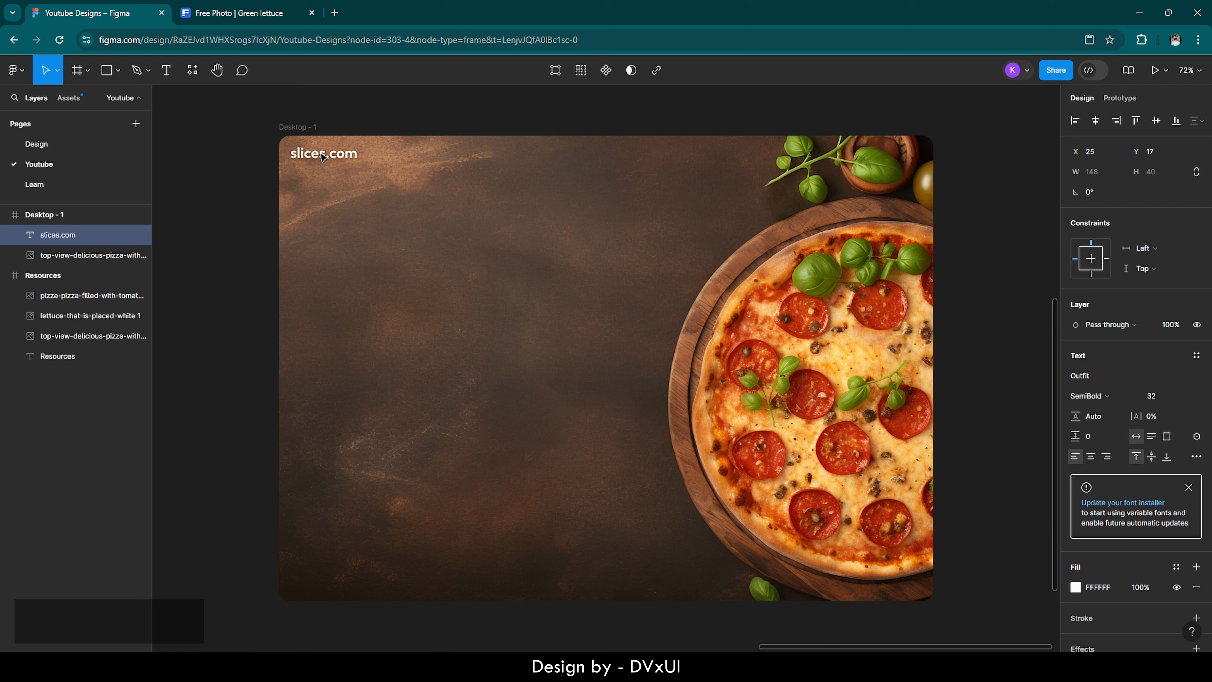
key("Escape")
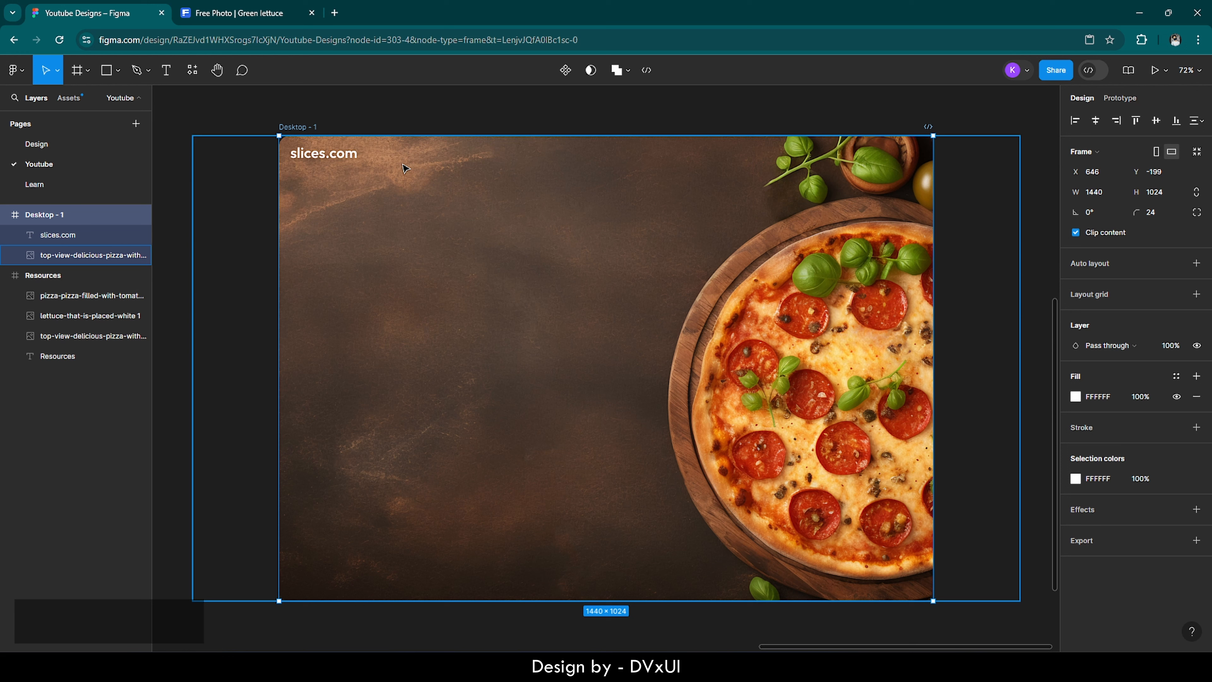
left_click(401, 122)
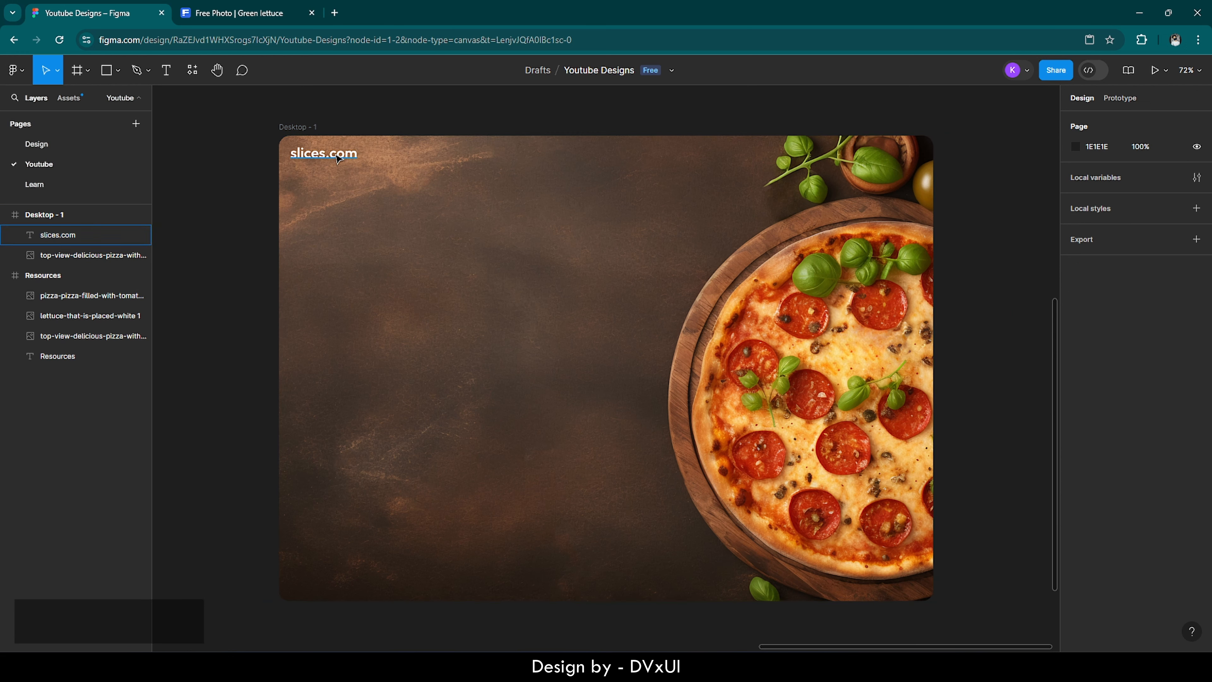
Step: Add a layout grid of 16 columns to the Desktop - 1 frame
left_click(304, 128)
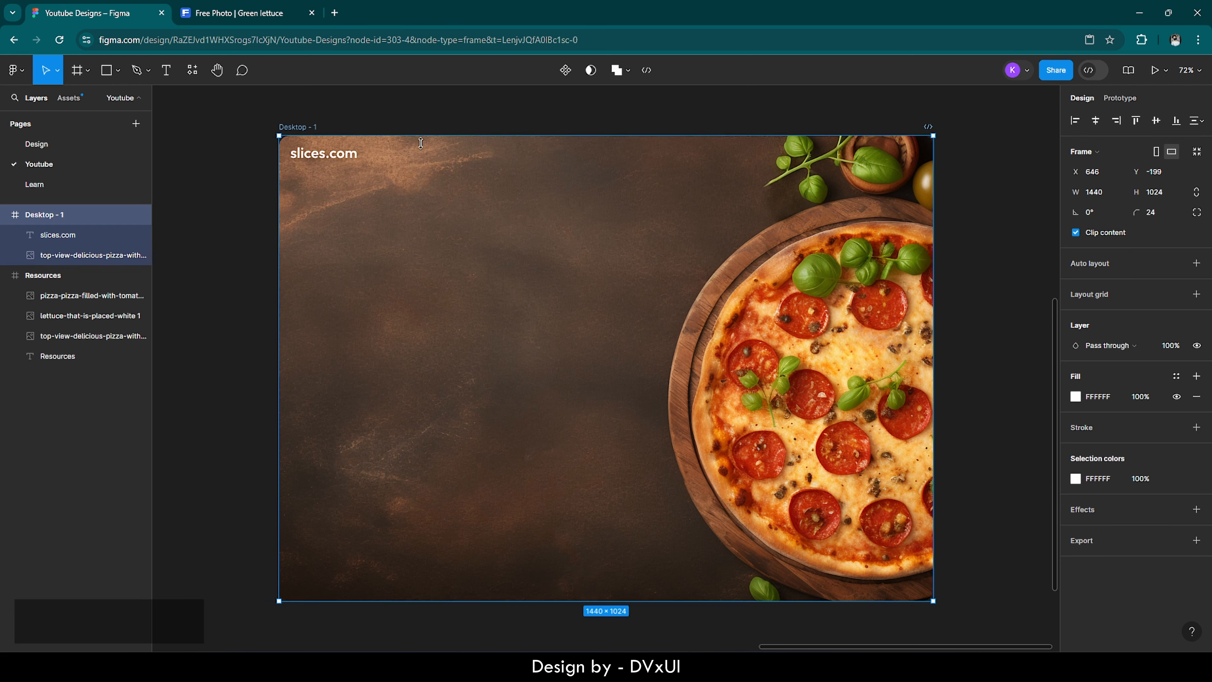
left_click(1098, 297)
left_click(1077, 314)
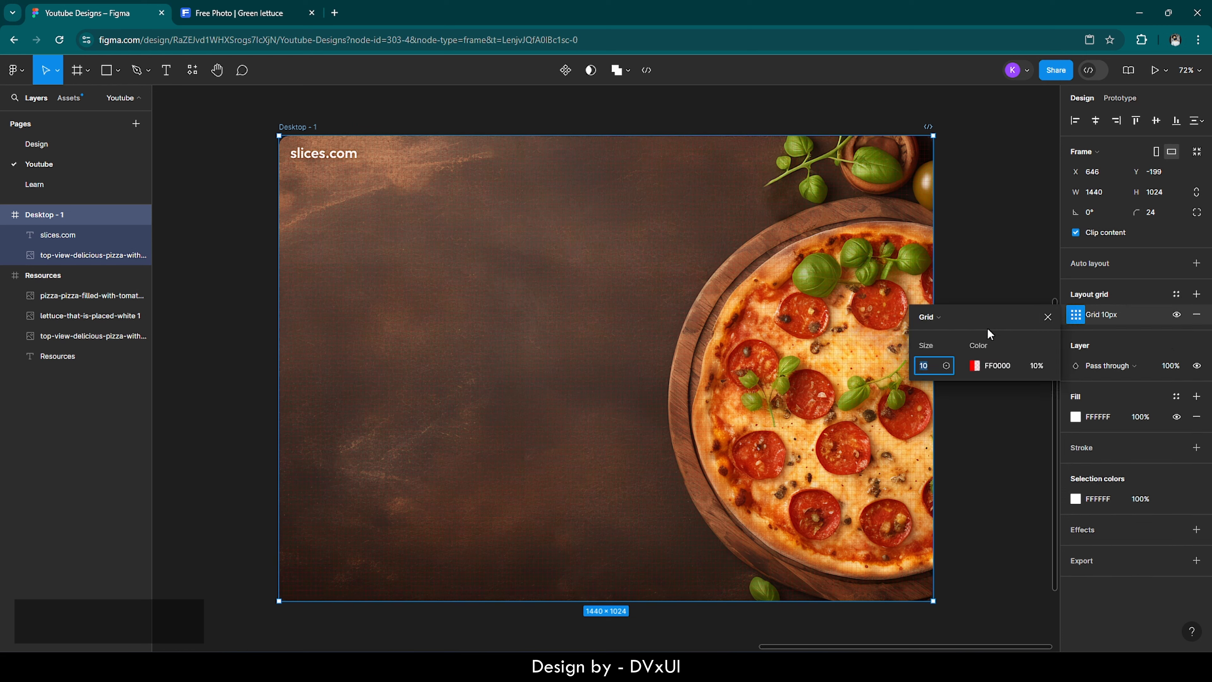
left_click(953, 321)
left_click(947, 333)
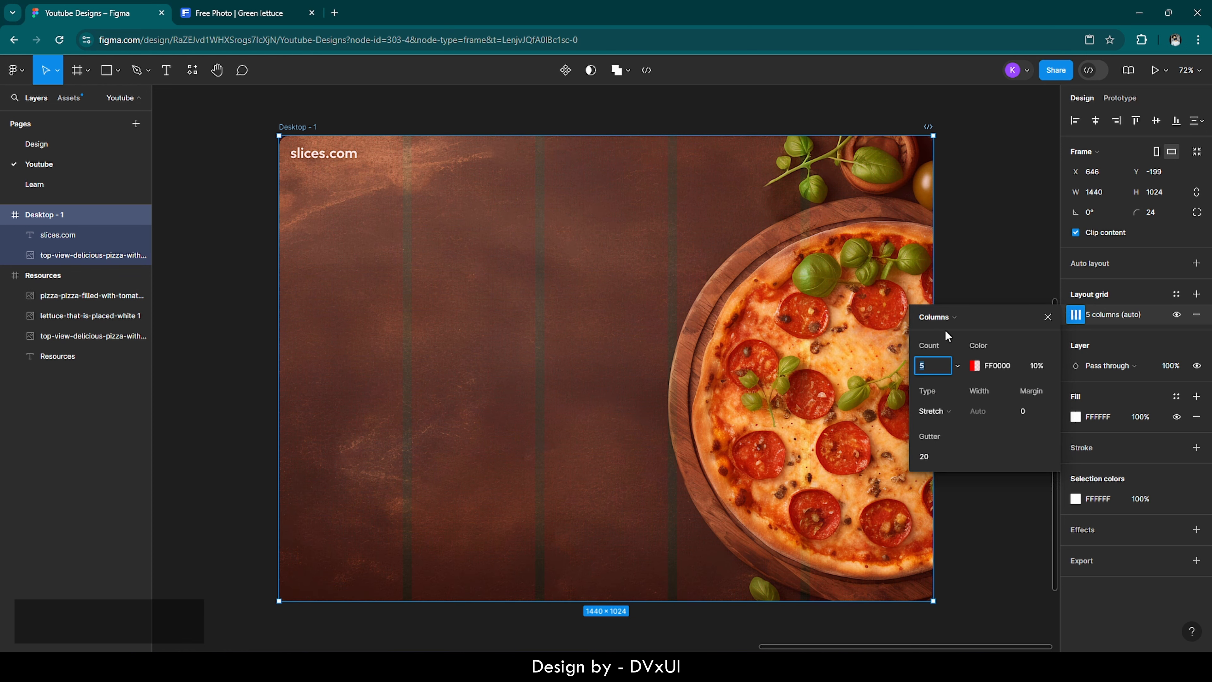
left_click(935, 366)
key("BackSpace")
type("16")
key("Return")
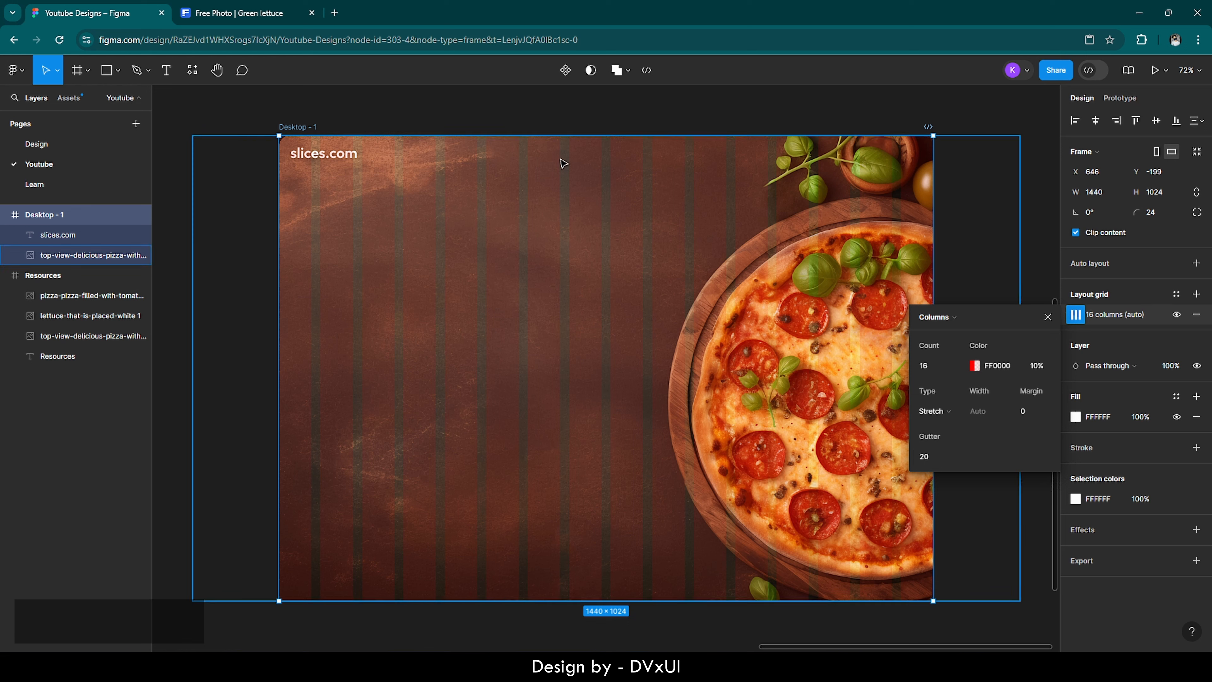
left_click(551, 125)
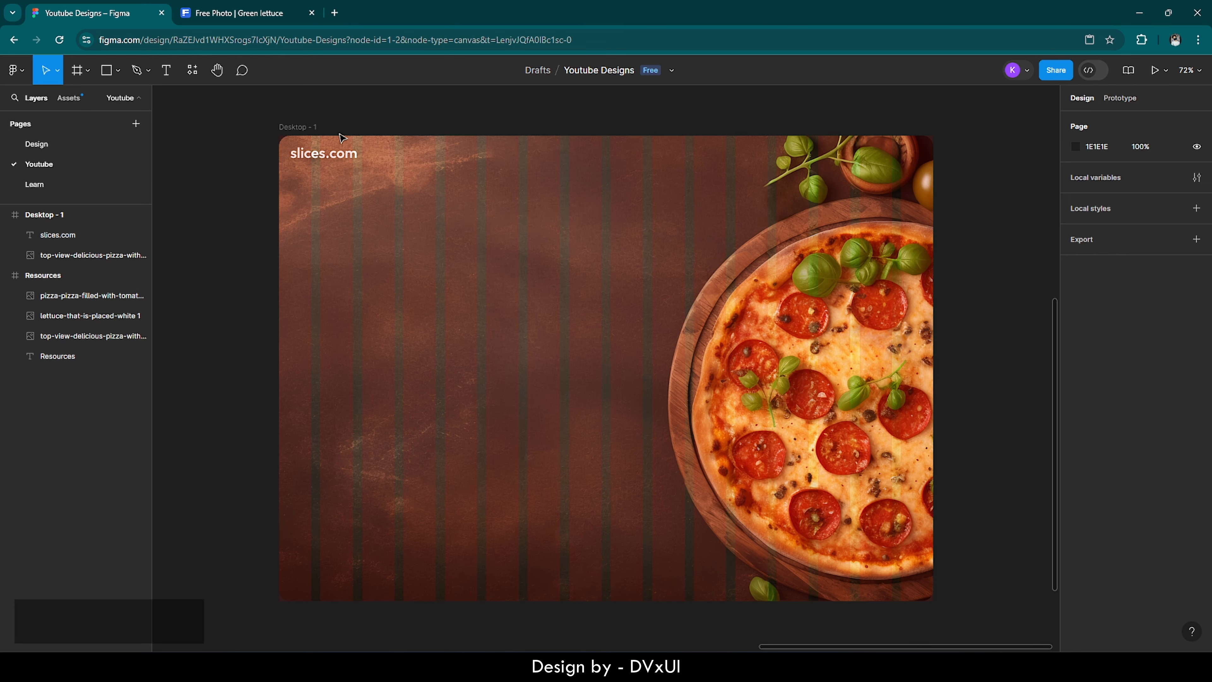
Step: Nudge the "slices.com" text slightly to the right, to about X 27
scroll(307, 117, "up", 1)
scroll(307, 117, "up", 10)
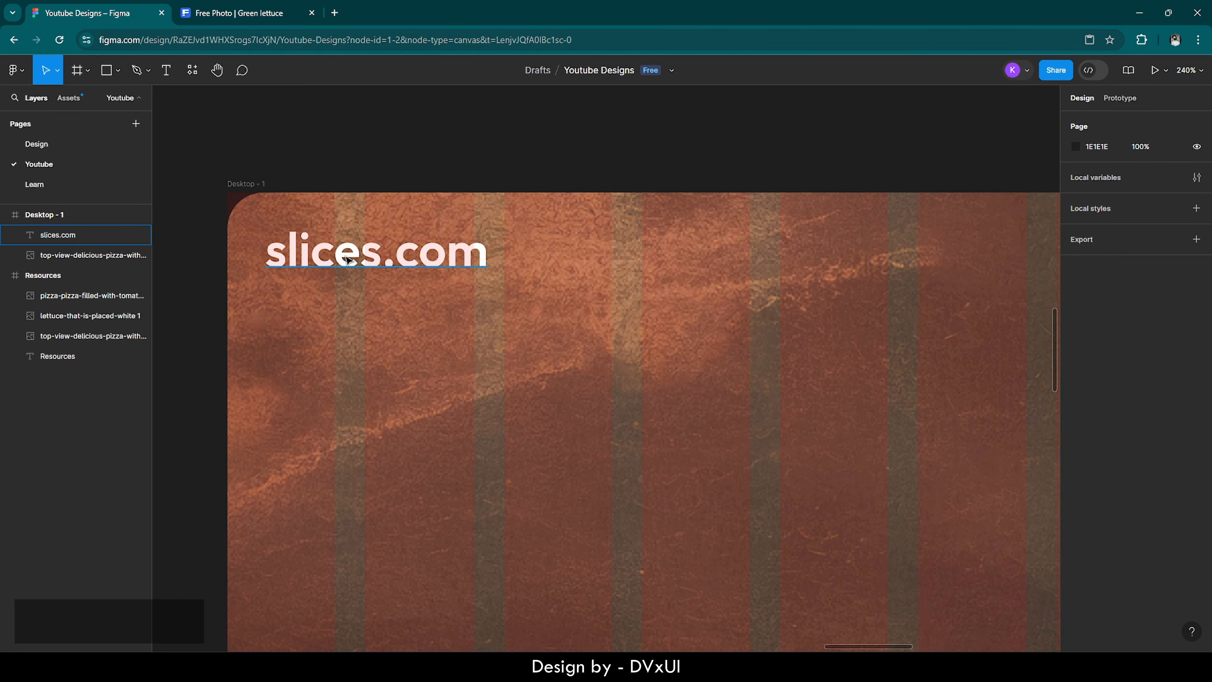
left_click(349, 260)
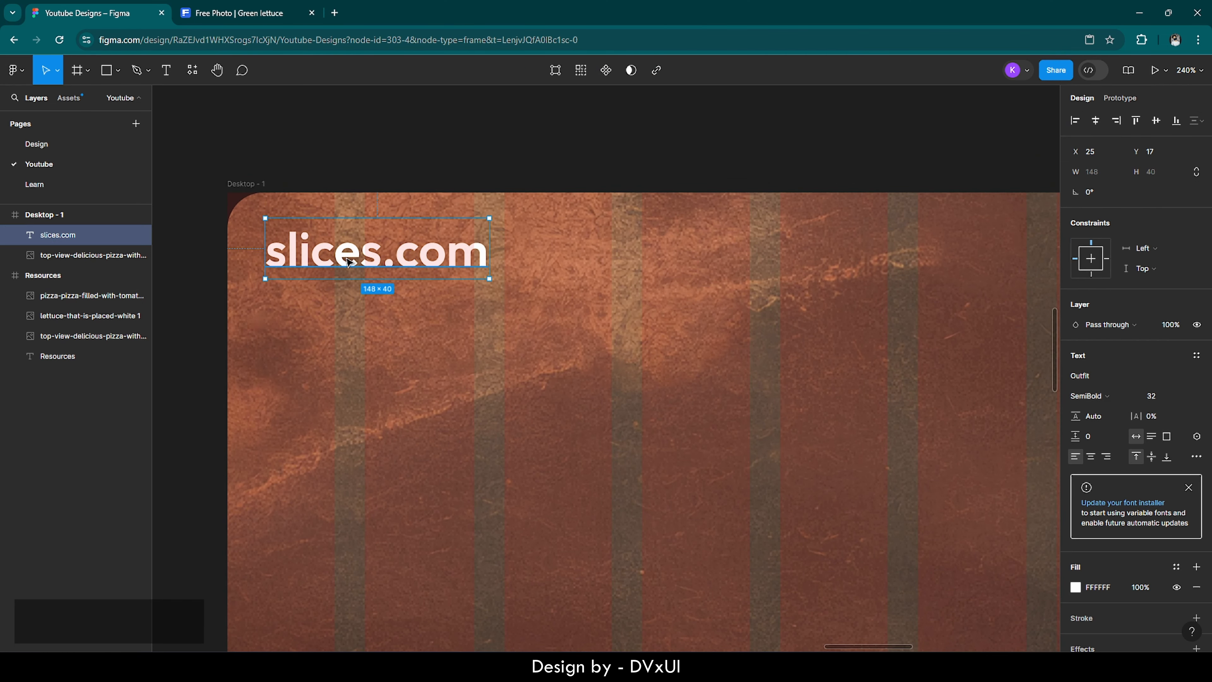
left_click_drag(348, 260, 351, 260)
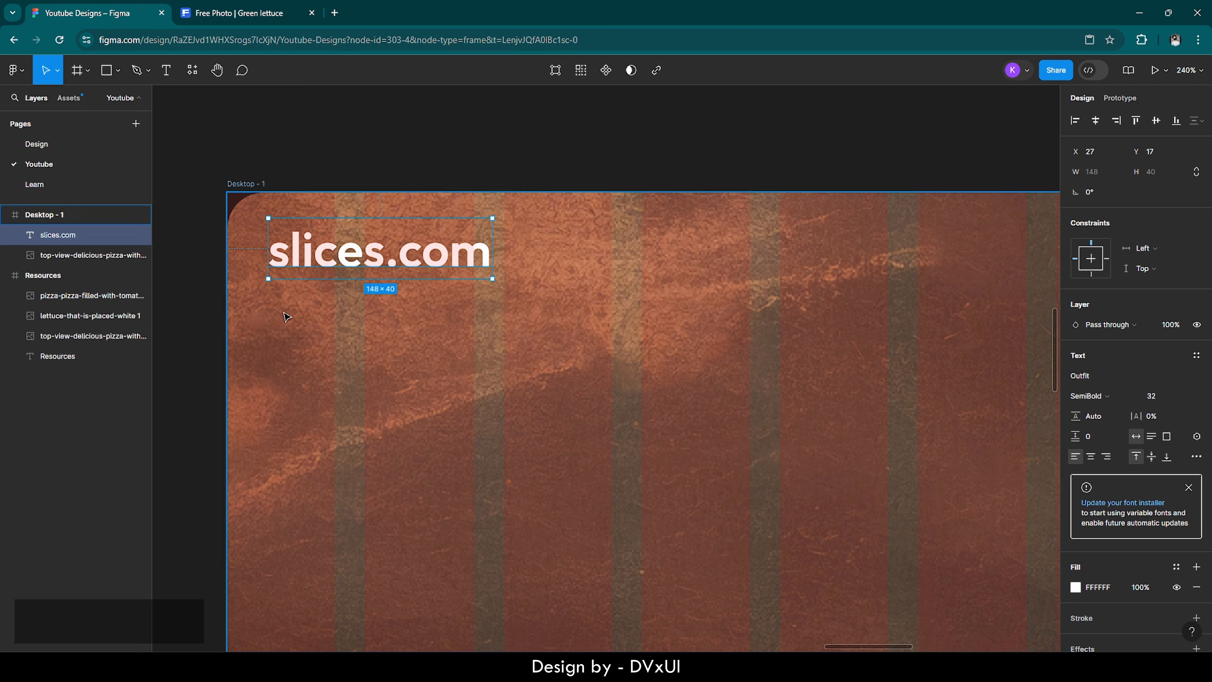
Step: Colour only the word "slices" in the logo text with the fill FABF57
double_click(353, 256)
double_click(354, 253)
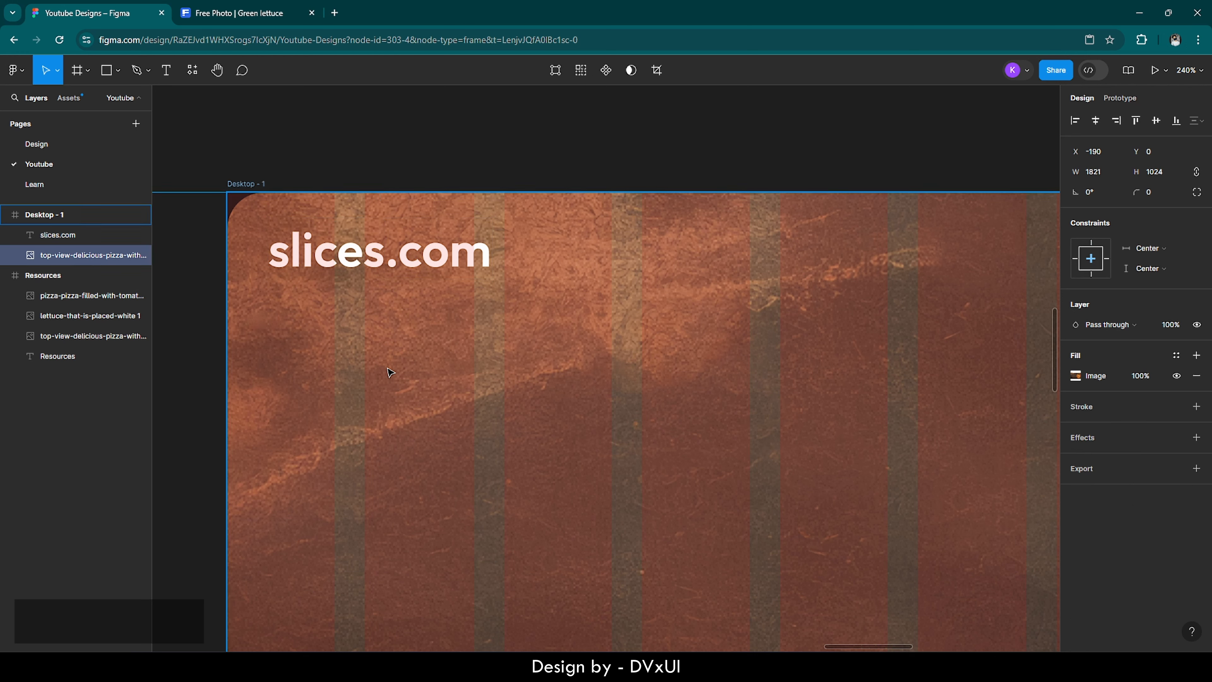
left_click(1091, 587)
type("FABF57")
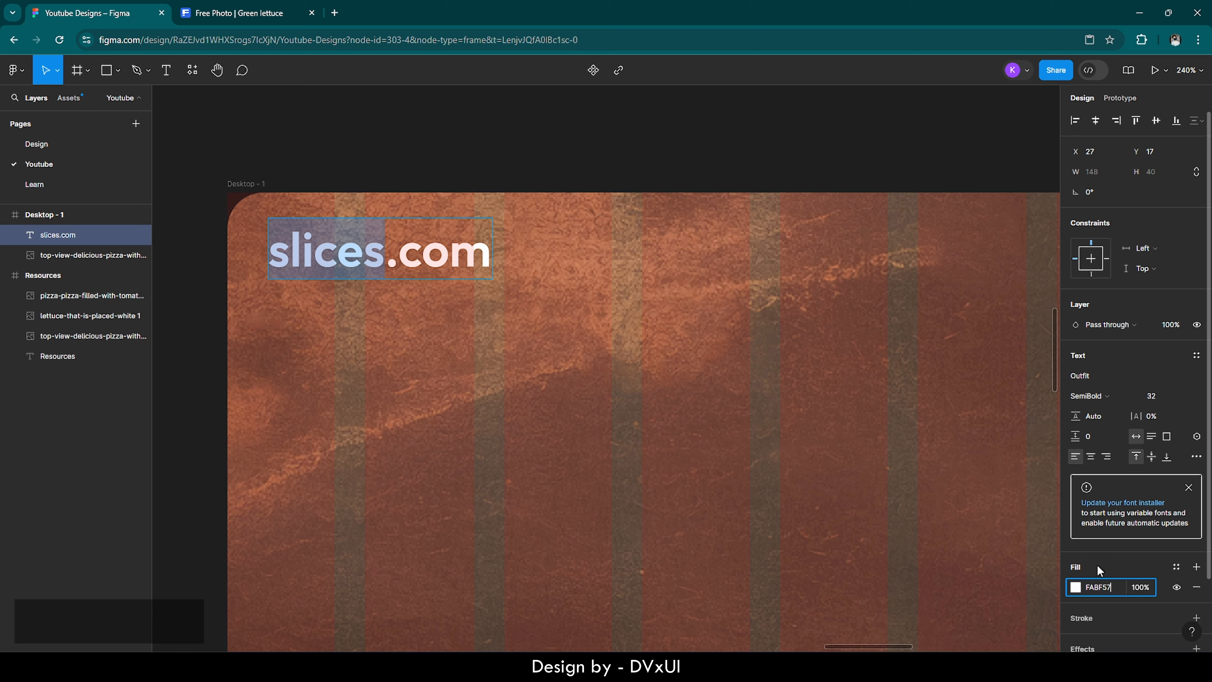
key("Return")
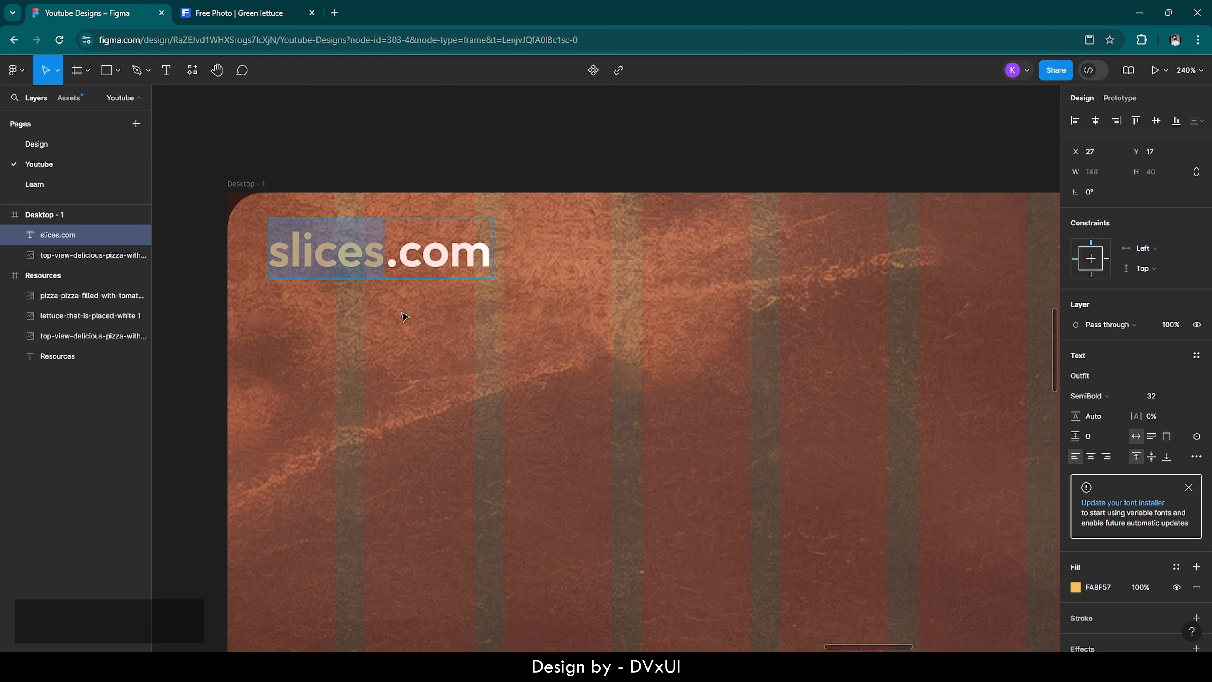
key("Escape")
left_click(387, 171)
Step: Draw a frame about 558 × 78 near the top middle of Desktop - 1 and give it a white FFFFFF fill
scroll(386, 174, "down", 3)
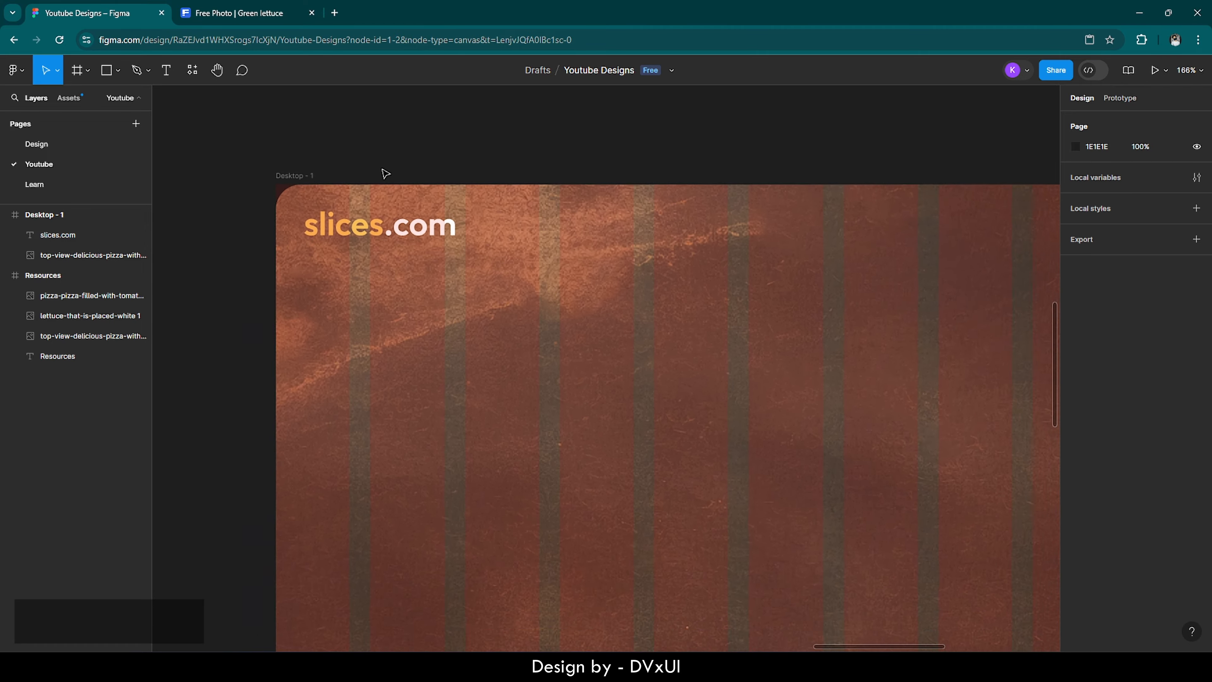
scroll(385, 173, "down", 5)
scroll(386, 173, "up", 2)
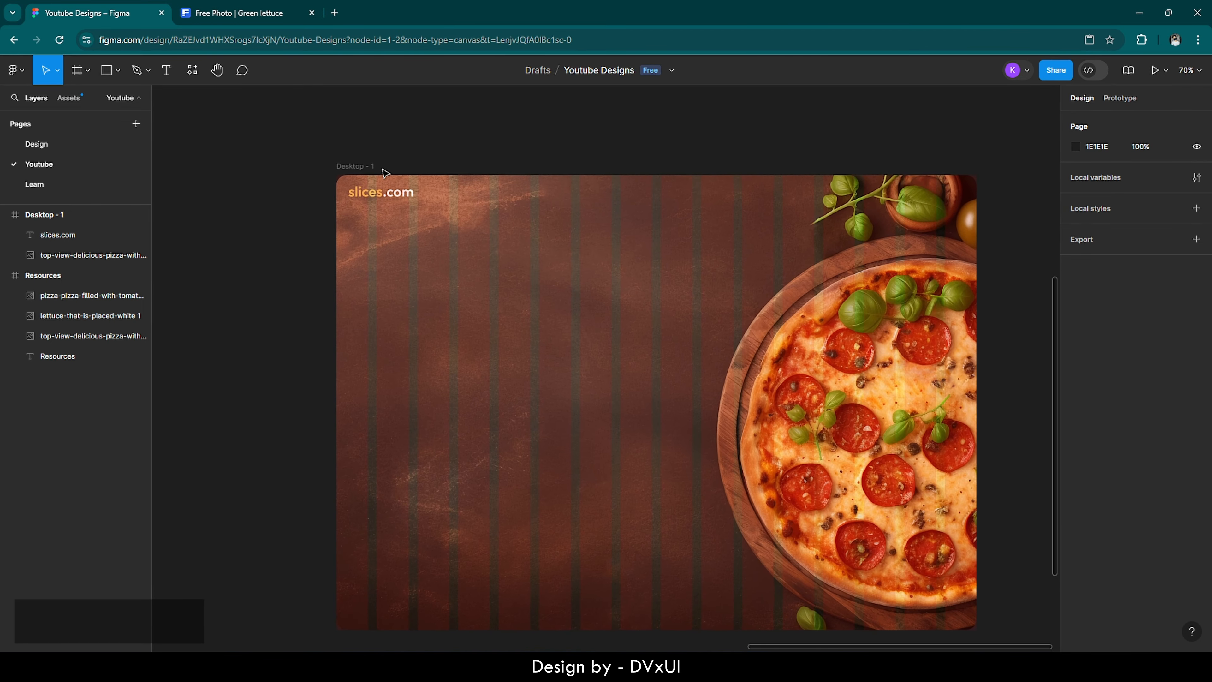
scroll(385, 173, "up", 1)
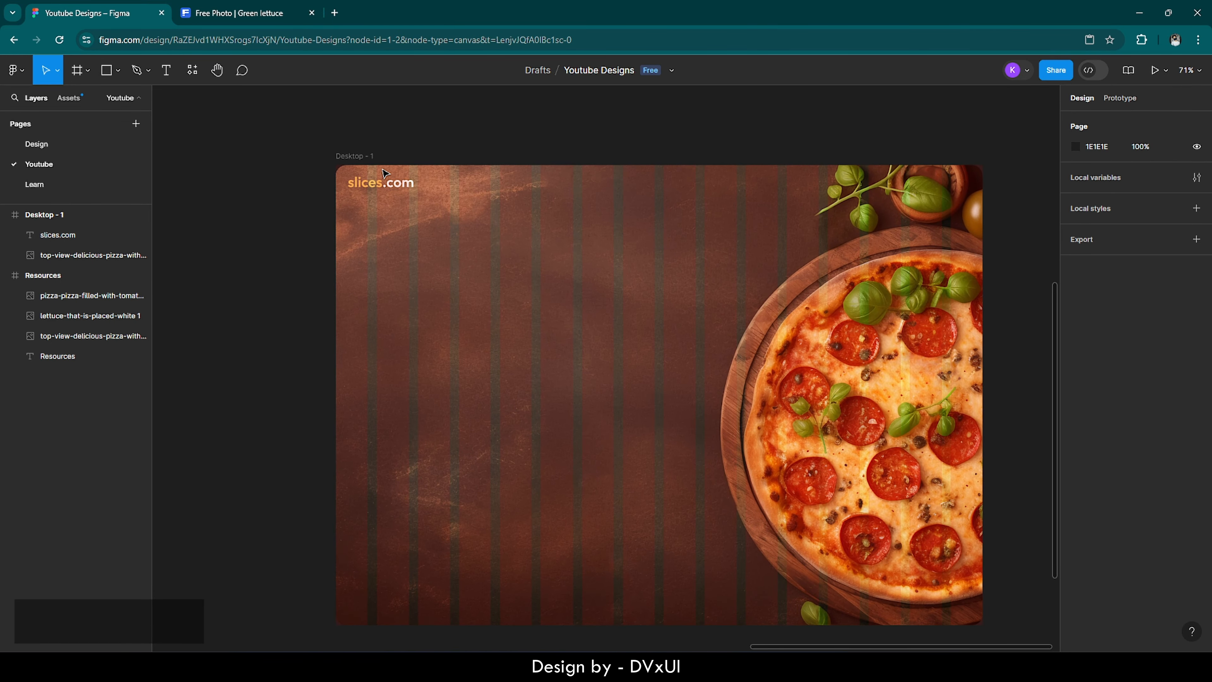
scroll(385, 173, "down", 1)
scroll(703, 142, "down", 2)
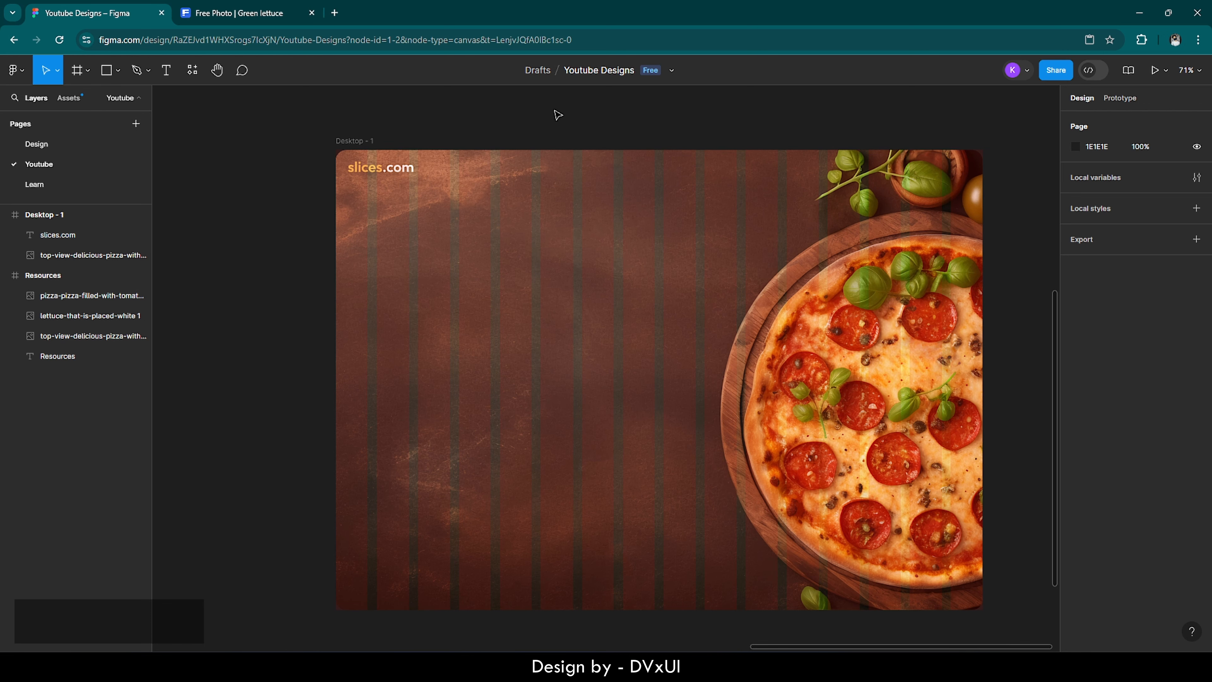
double_click(18, 215)
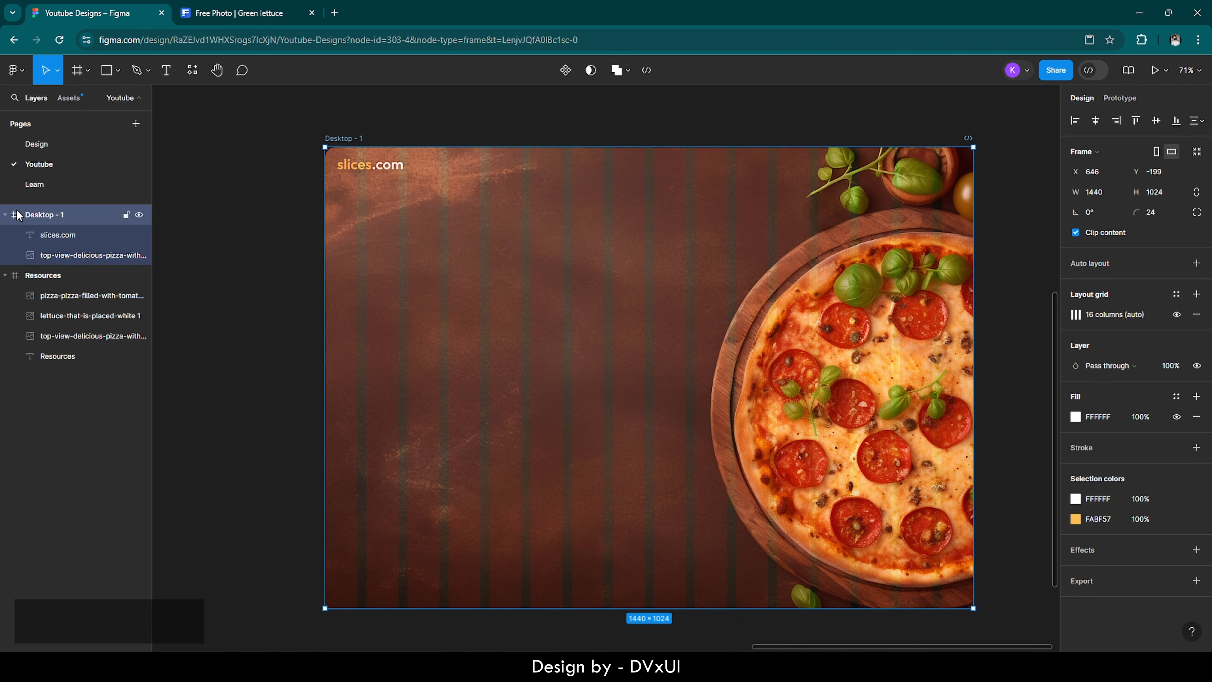
key("Escape")
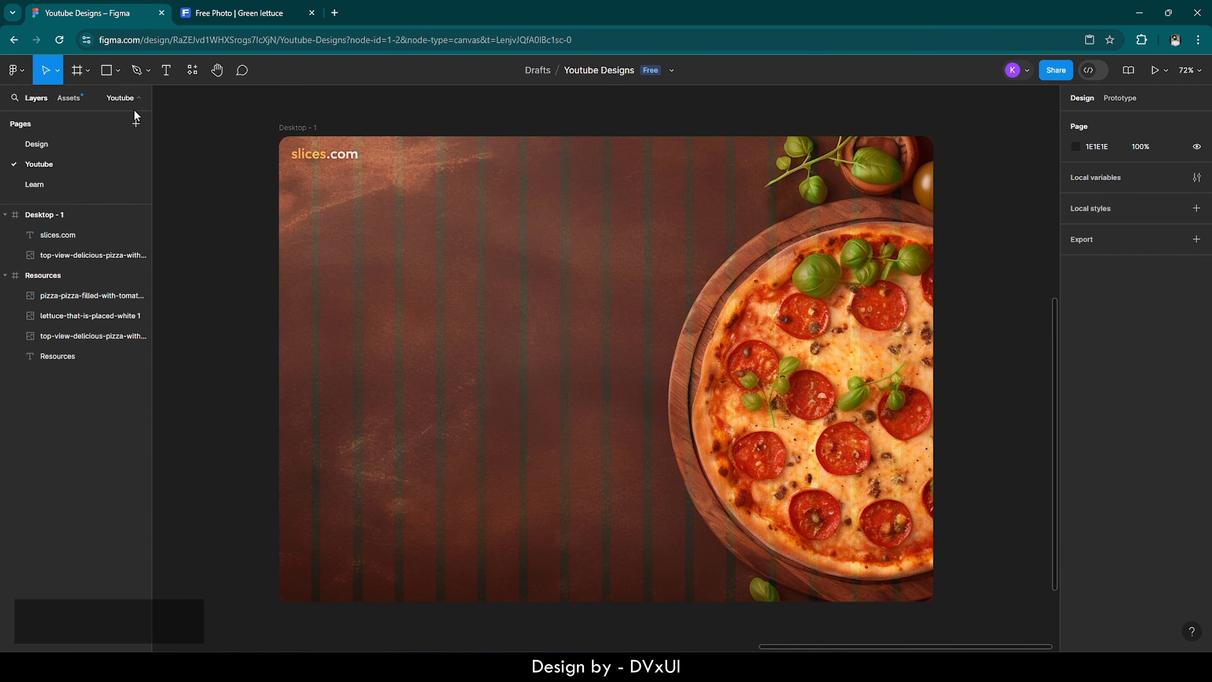
left_click(76, 73)
mouse_move(470, 144)
left_mouse_down()
mouse_move(558, 179)
mouse_move(723, 181)
mouse_move(678, 179)
left_mouse_up()
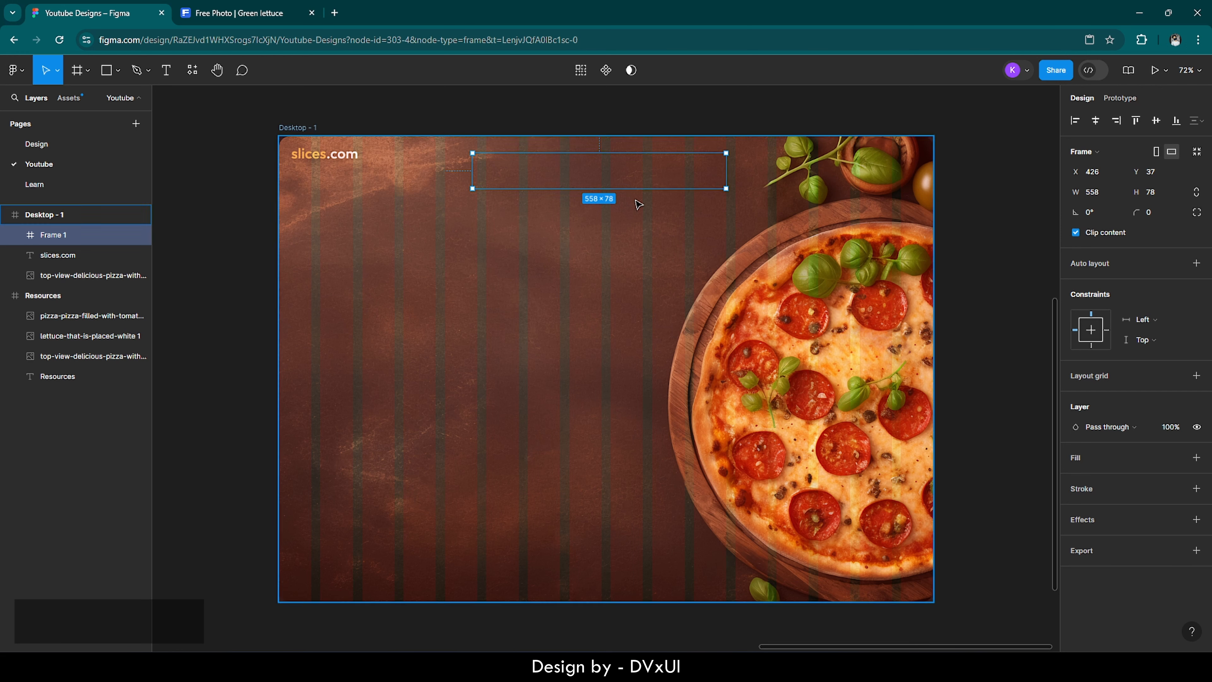
left_click(1081, 459)
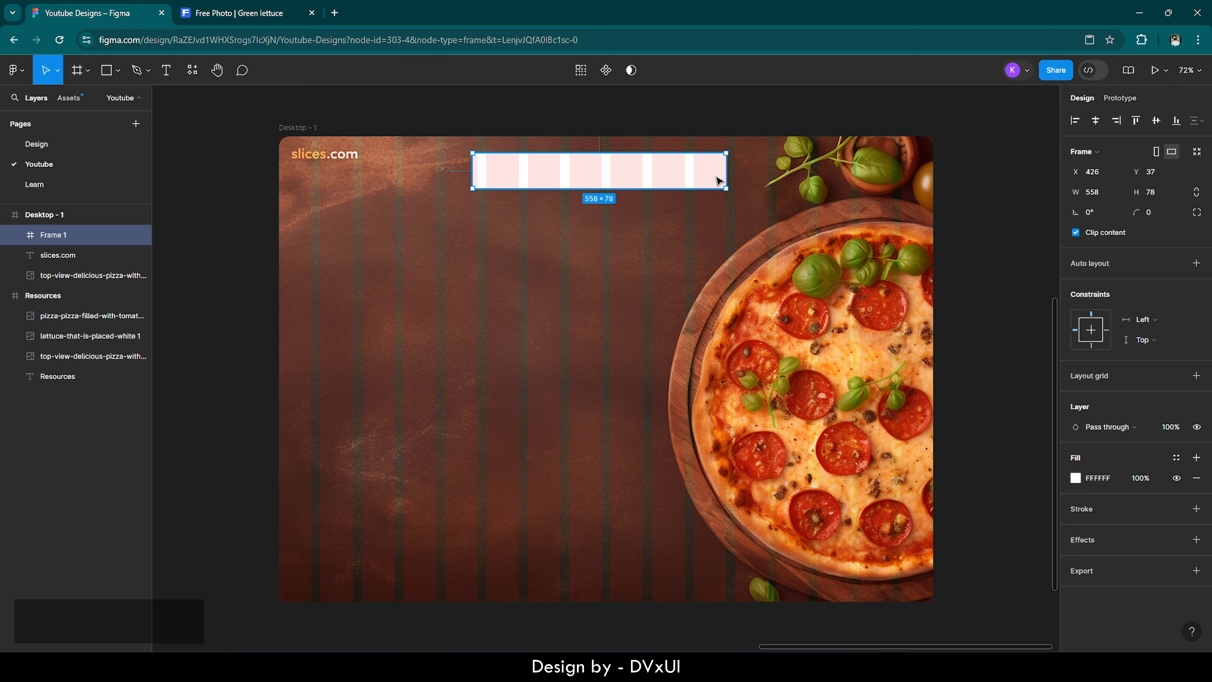
Step: Centre the new white frame horizontally in Desktop - 1 and set its width to 518
left_click(1095, 122)
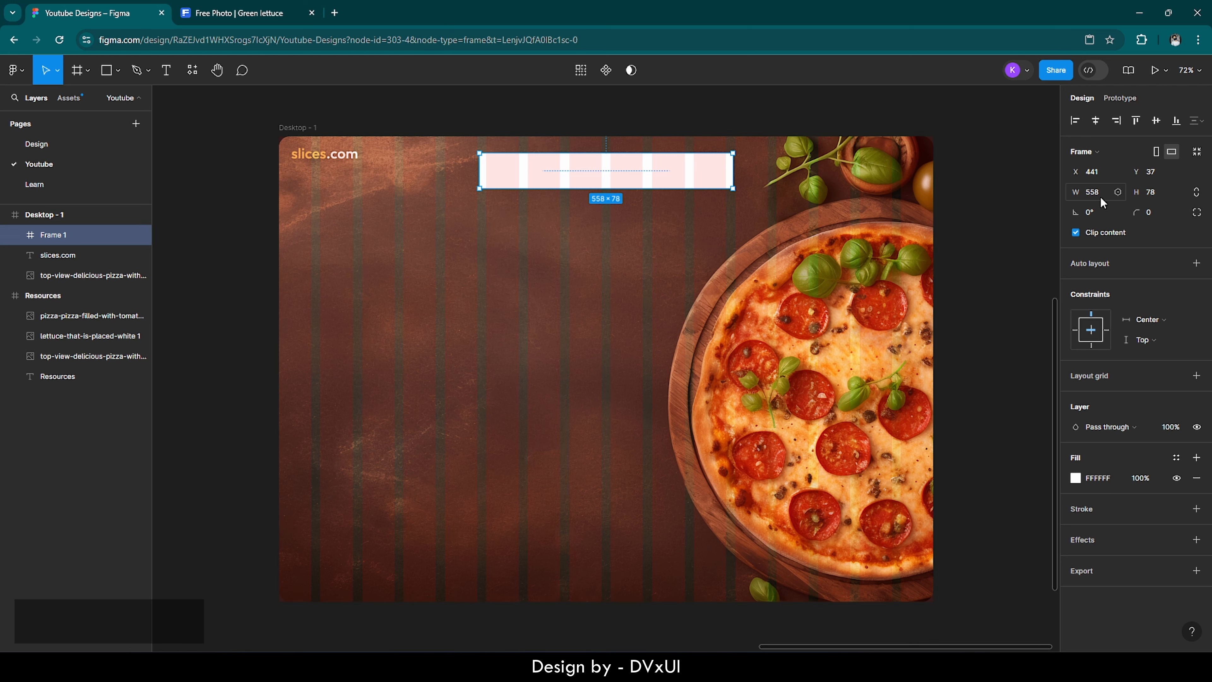
type("518")
key("Return")
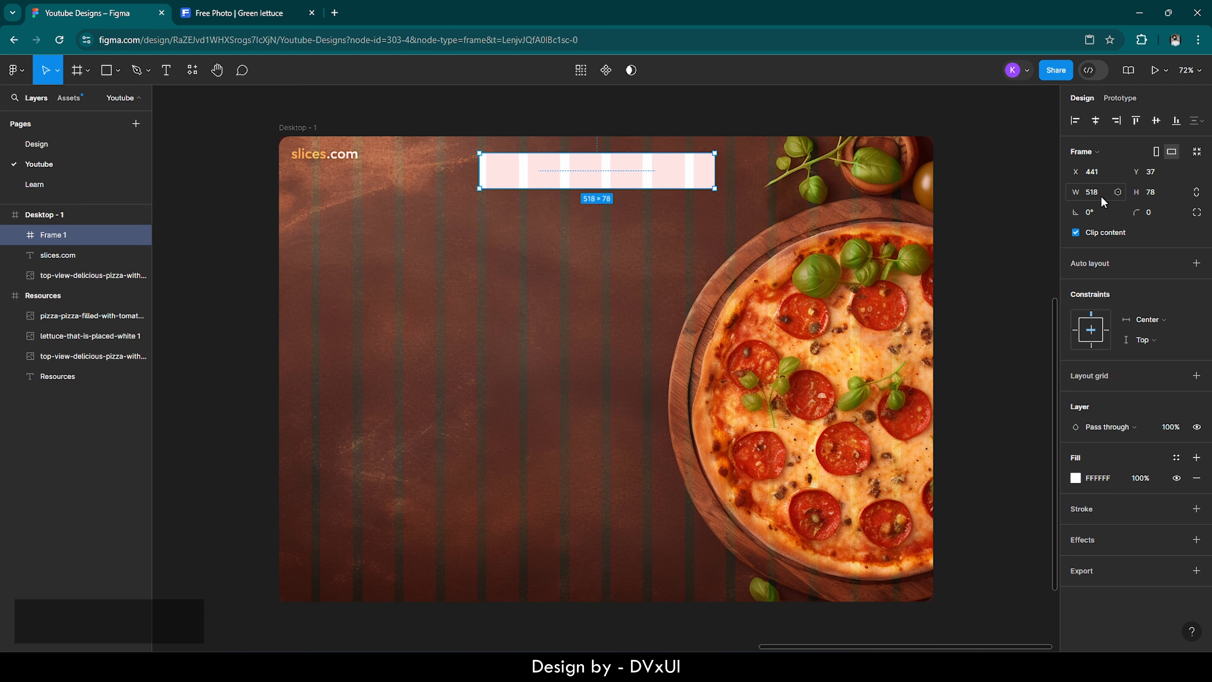
Step: Set the white frame's height to 55
key("BackSpace")
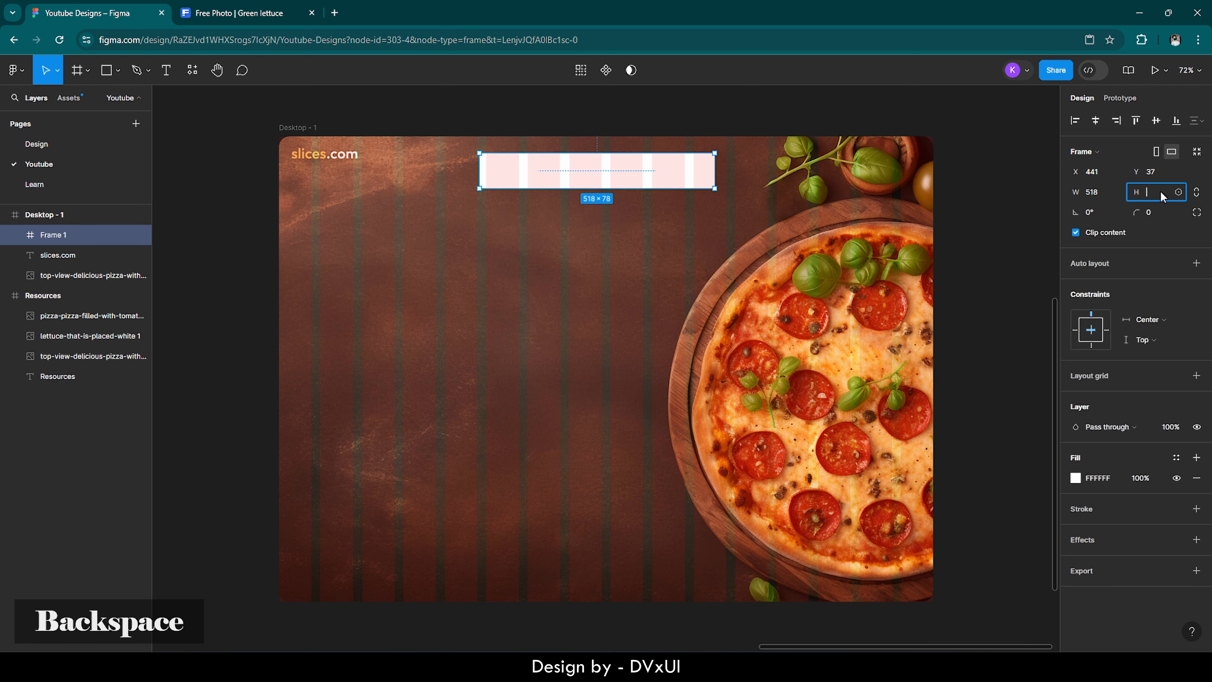
type("50")
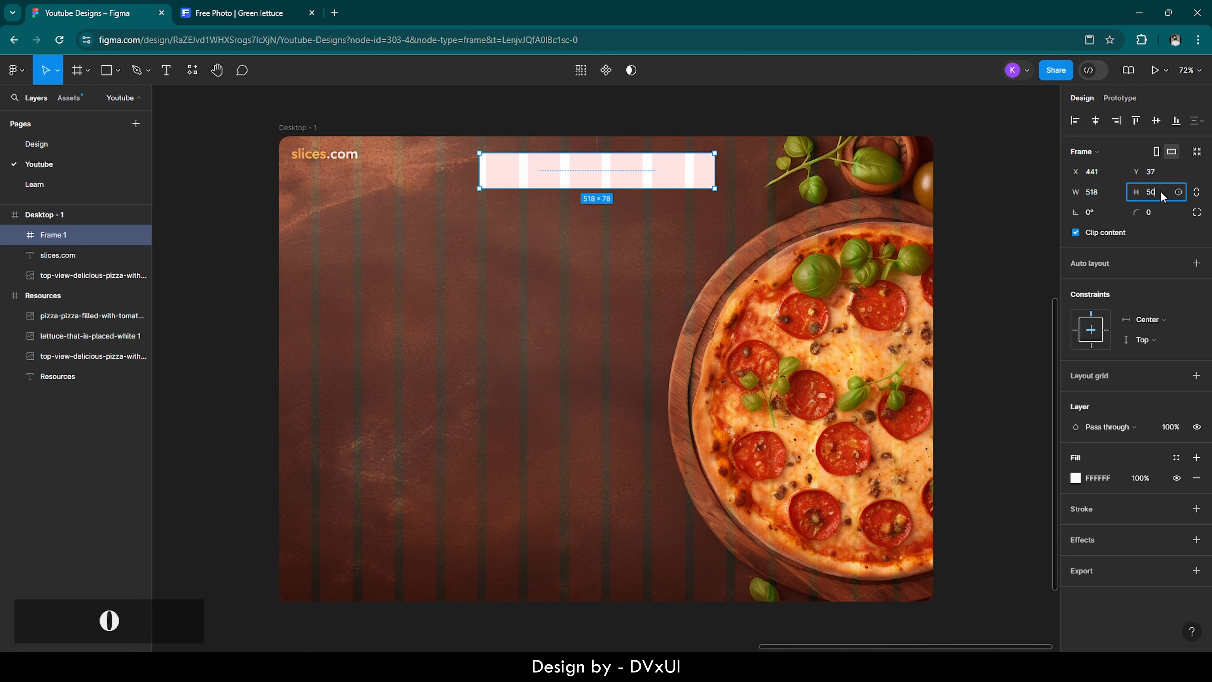
key("Return")
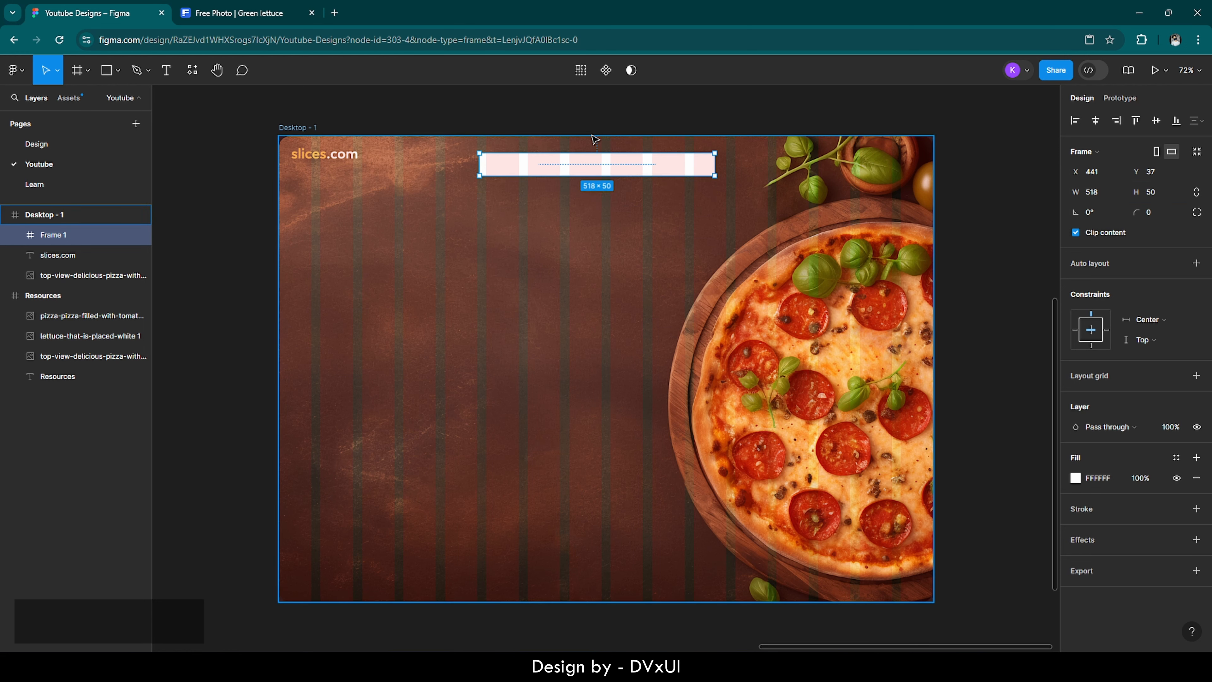
scroll(594, 136, "up", 3)
scroll(594, 139, "down", 1)
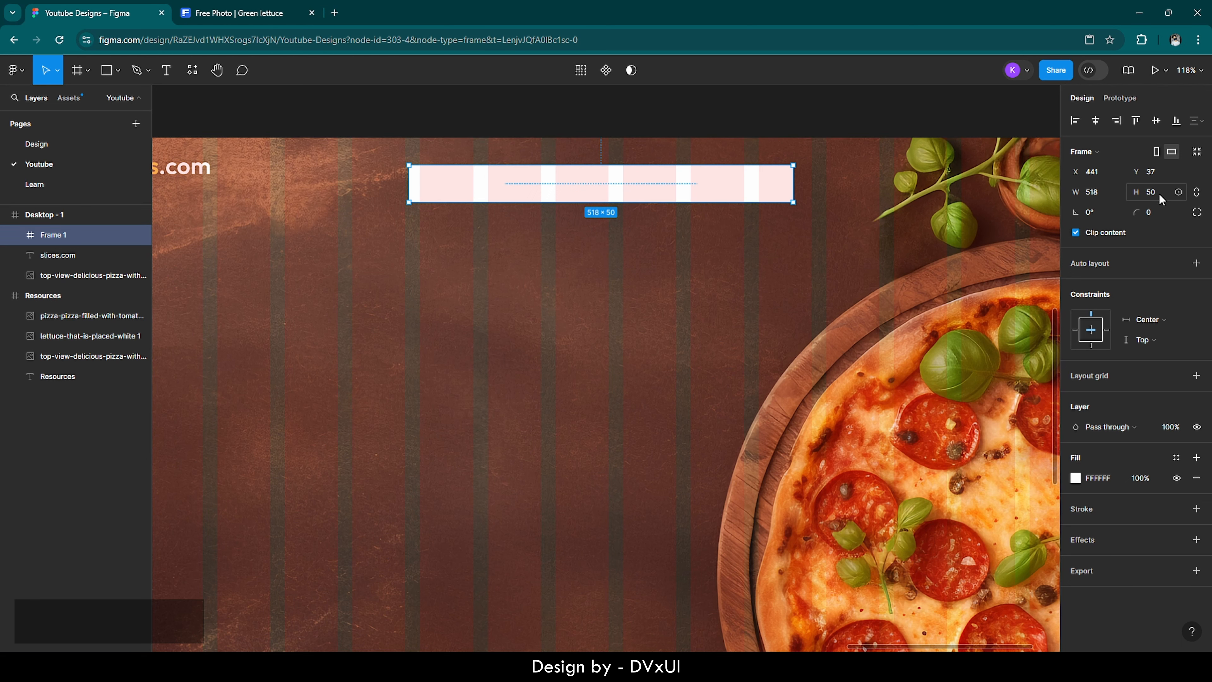
key("Up")
key("Up")
key("Up")
key("Up")
key("Up")
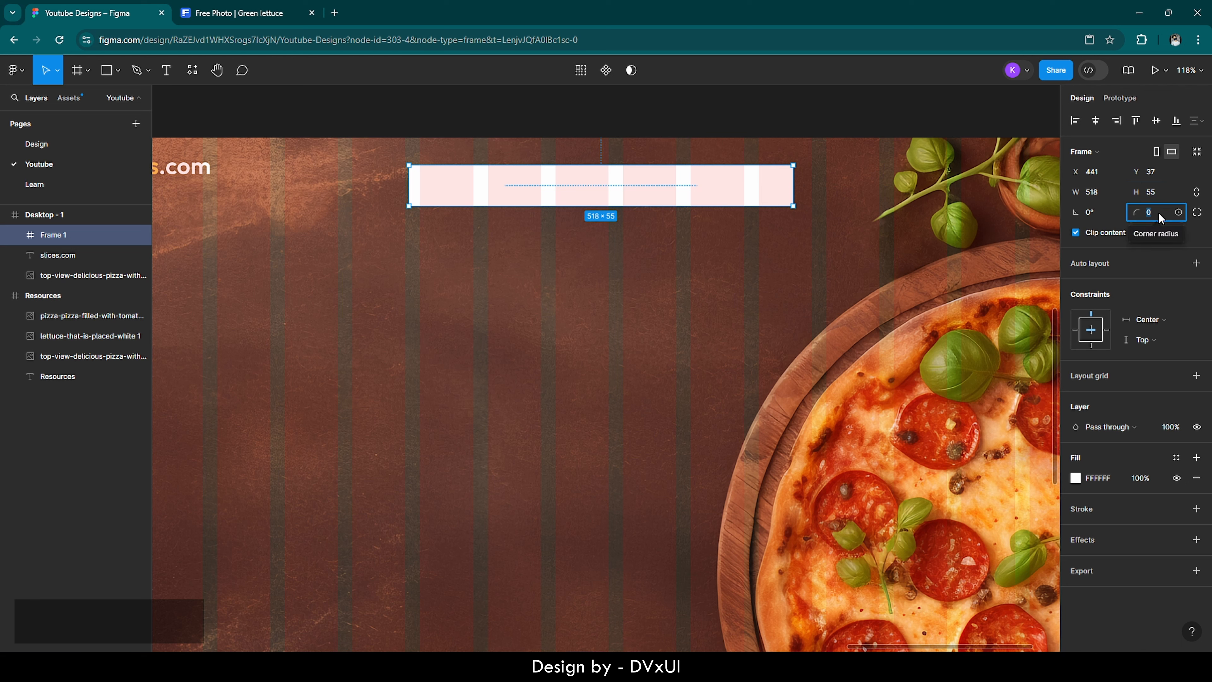
Step: Round the white frame into a pill shape with a corner radius of 50
key("shift")
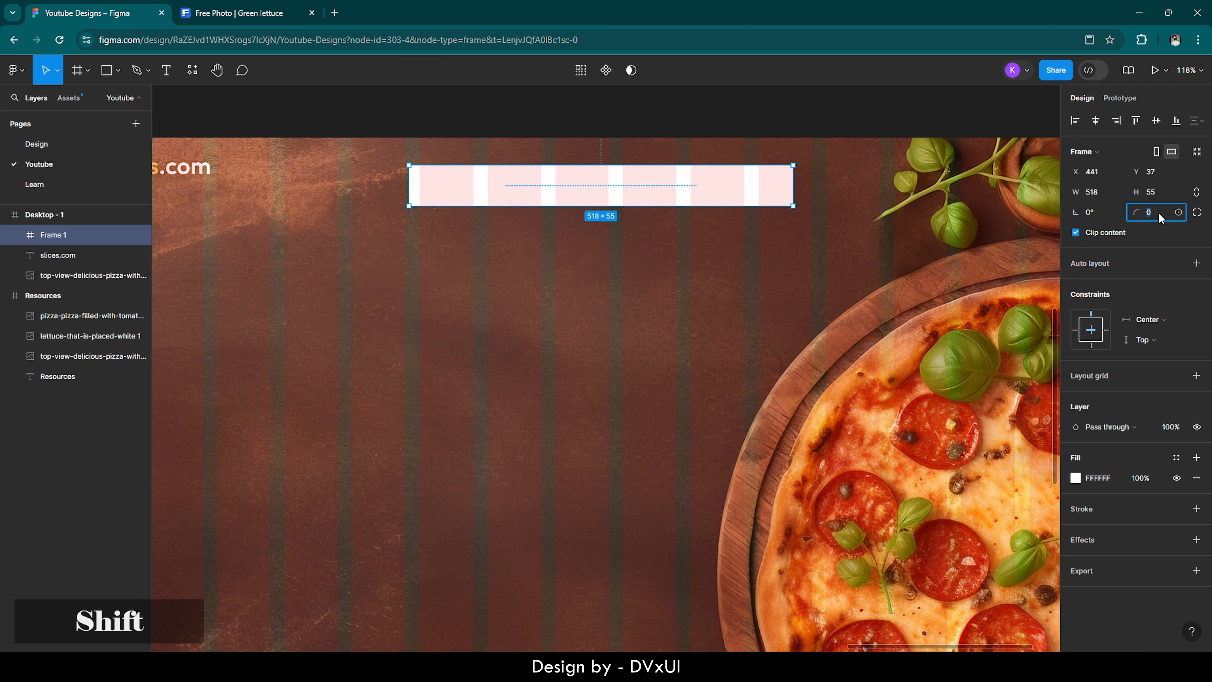
key("shift+Up")
key("shift+Up")
key("shift+Up")
key("shift+Up")
key("shift+Up")
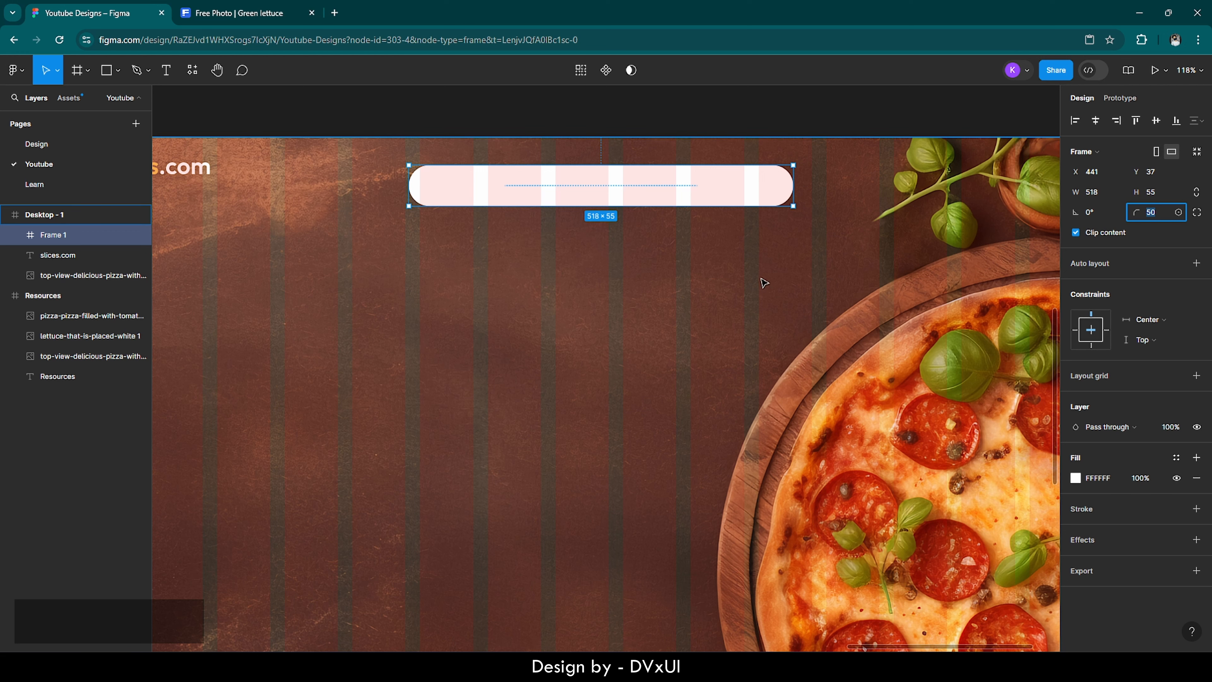
Step: Move the white pill-shaped frame up to a Y position of 16 within Desktop - 1
scroll(626, 293, "down", 1)
scroll(624, 292, "down", 2)
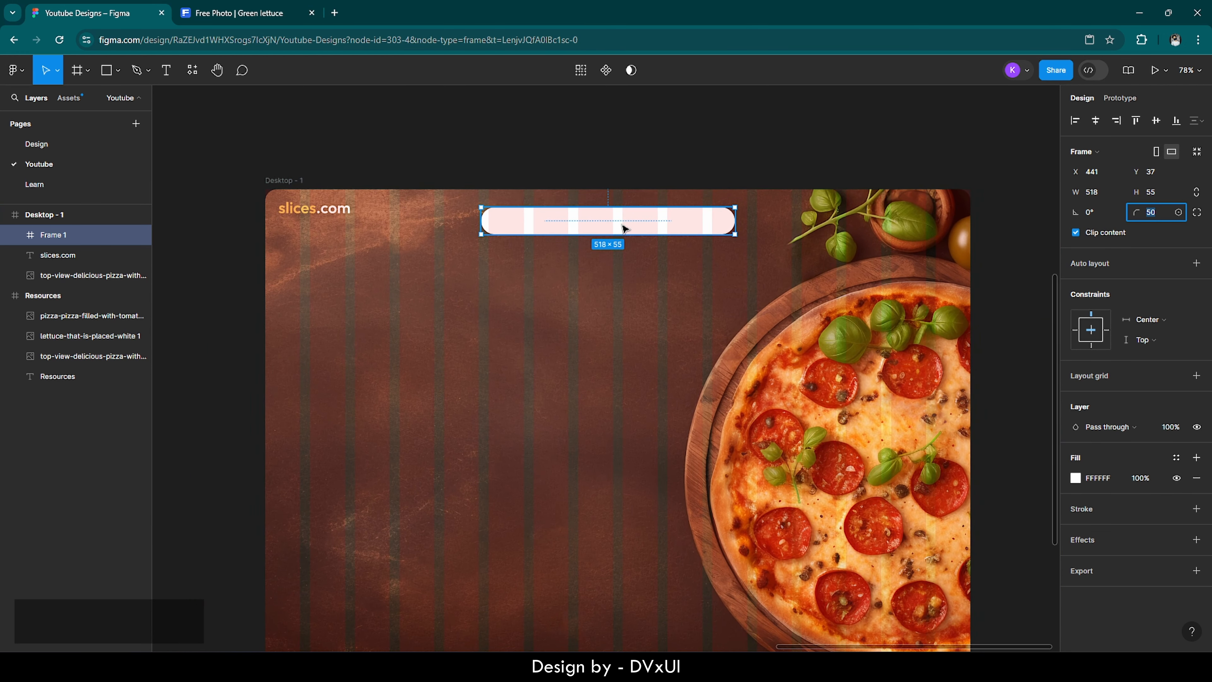
key("shift+Up")
key("shift+Up")
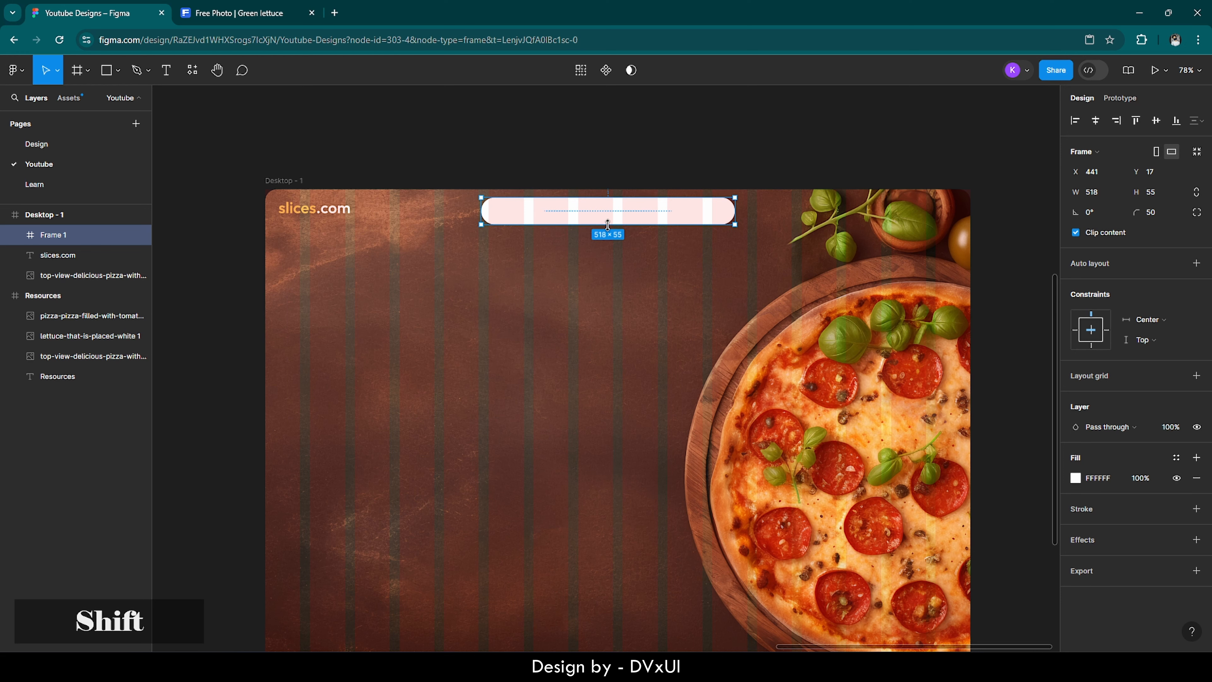
scroll(610, 191, "up", 5)
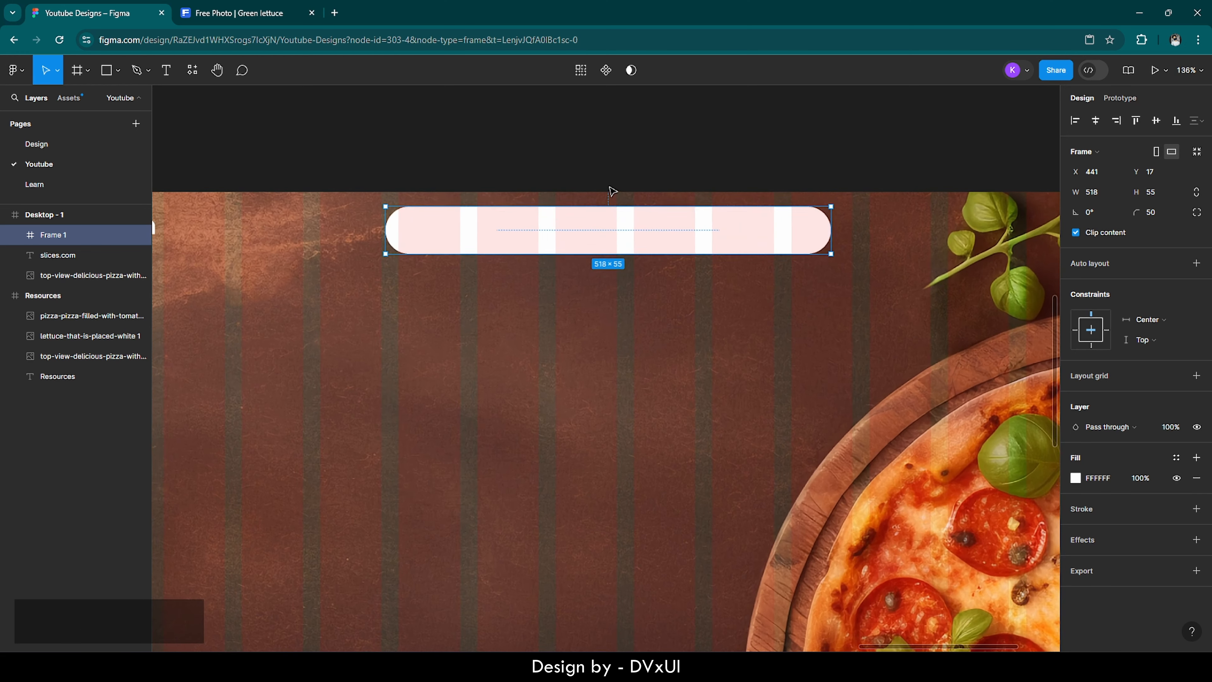
scroll(612, 191, "up", 1)
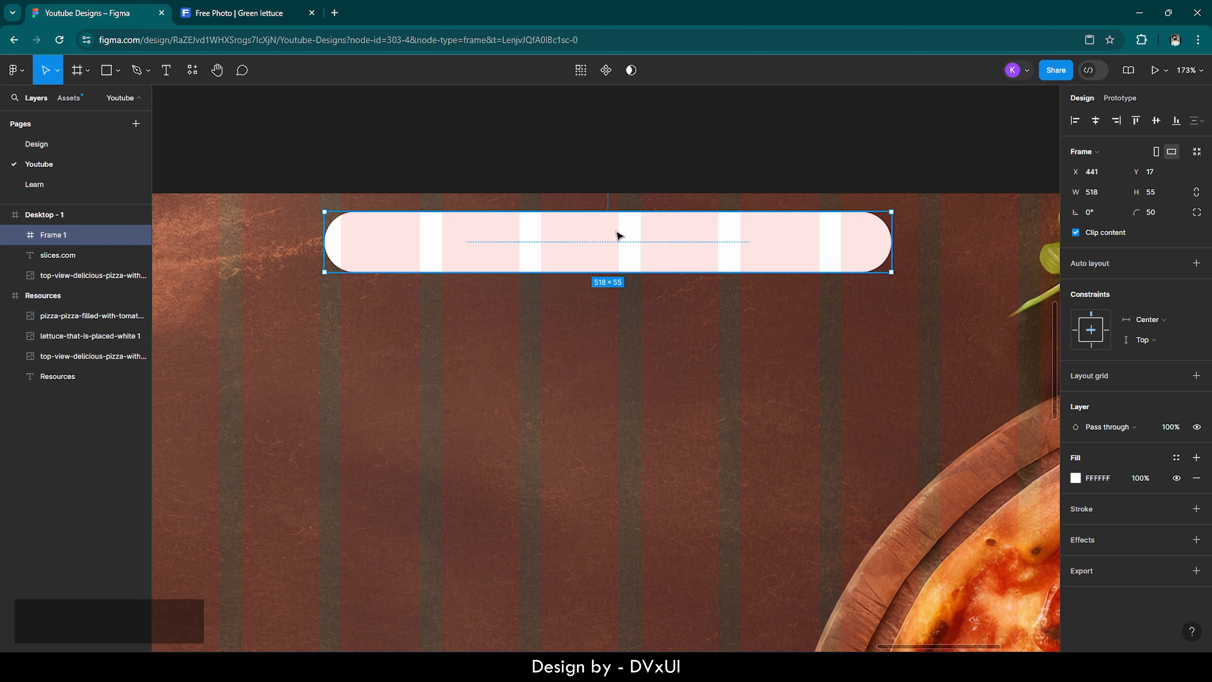
key("alt")
key("Up")
key("alt")
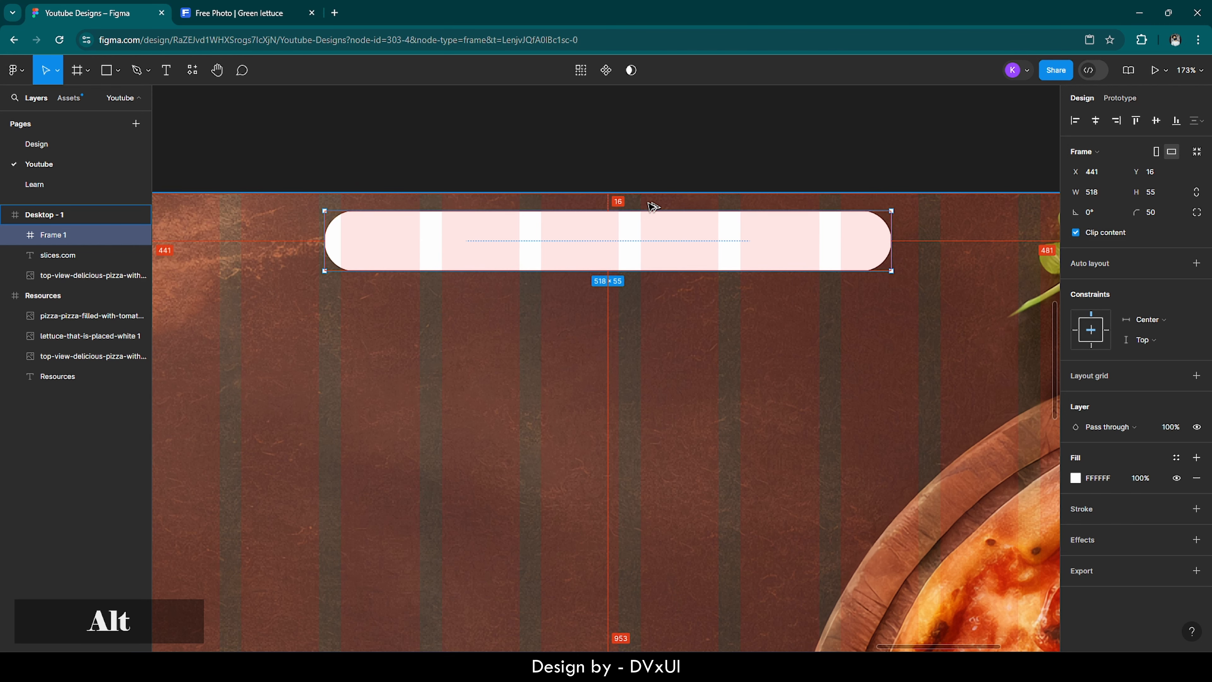
scroll(651, 206, "down", 6)
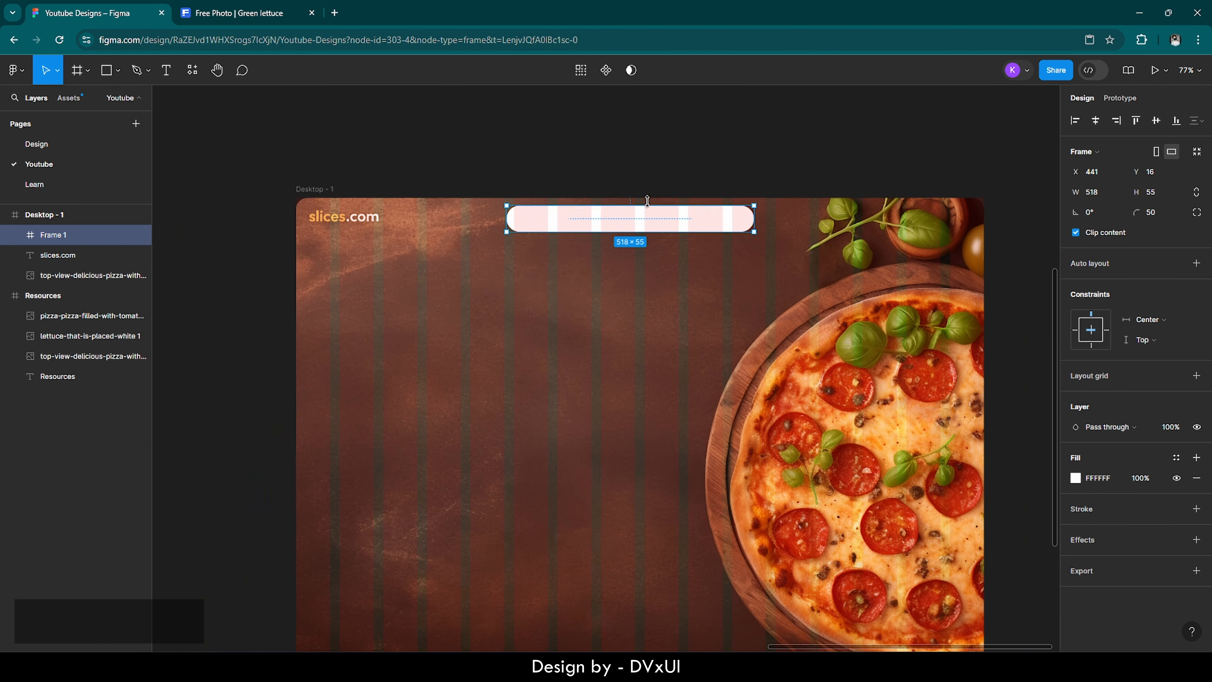
scroll(652, 206, "down", 2)
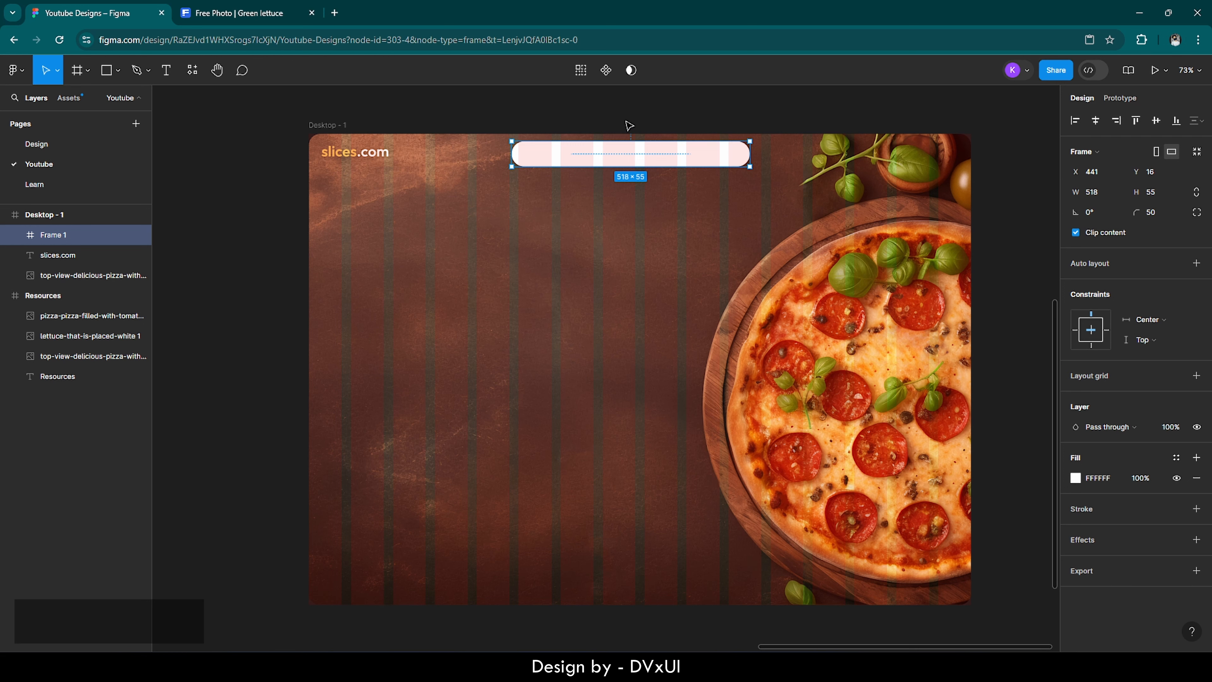
scroll(638, 124, "up", 5)
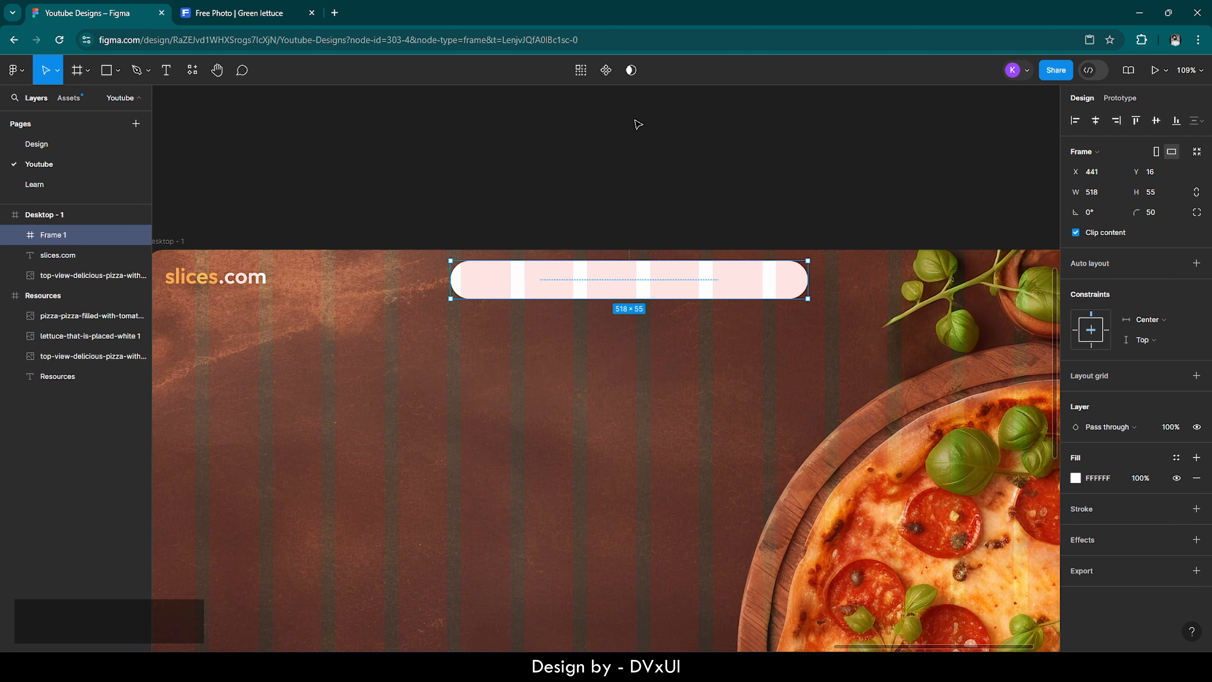
left_click(635, 206)
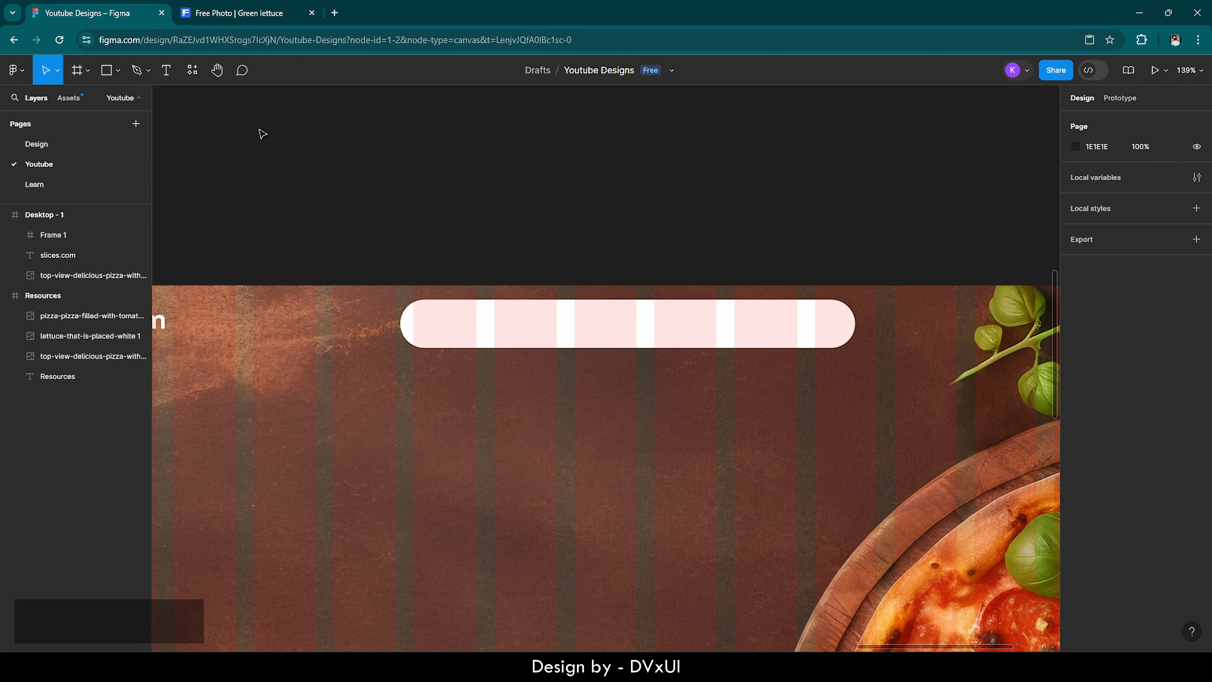
Step: Add the text label "Home" inside the left end of the white pill-shaped frame
left_click(166, 70)
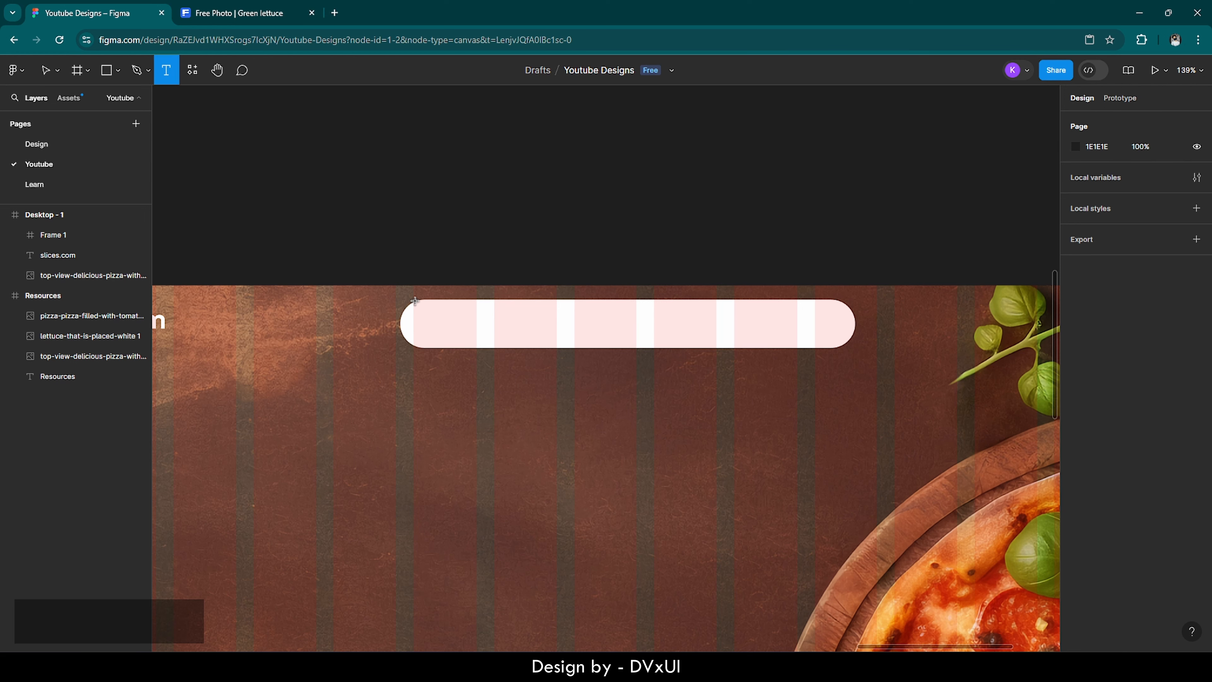
left_click(432, 320)
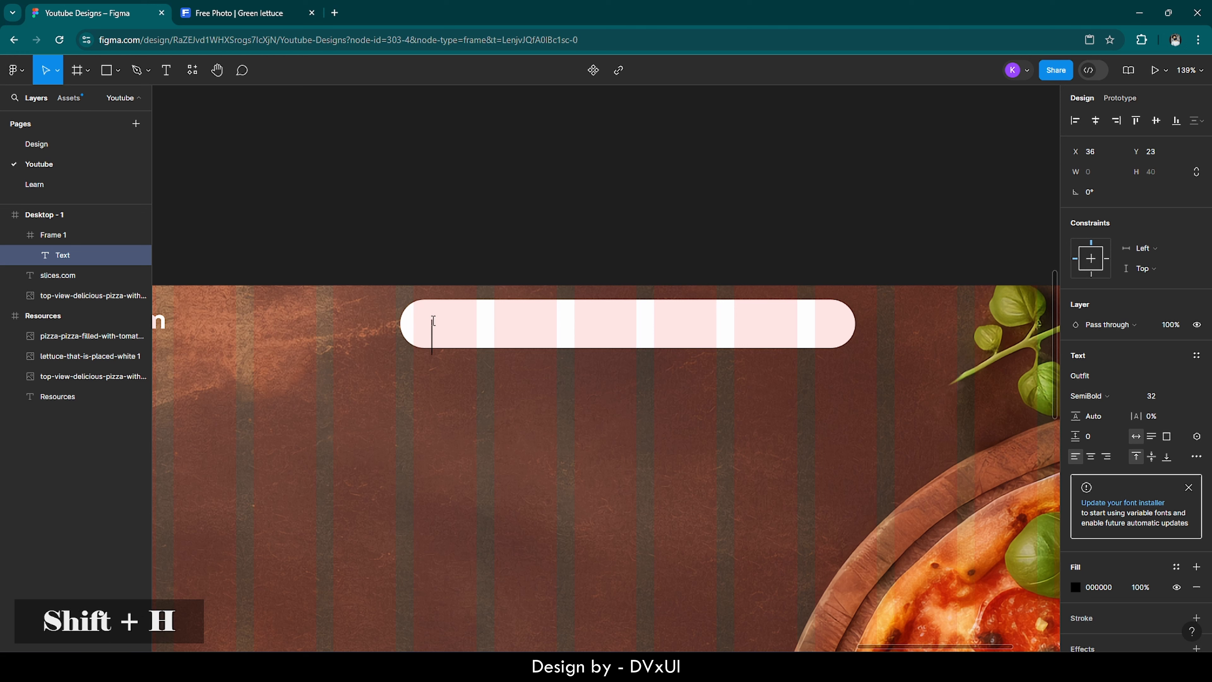
type("Home")
key("Escape")
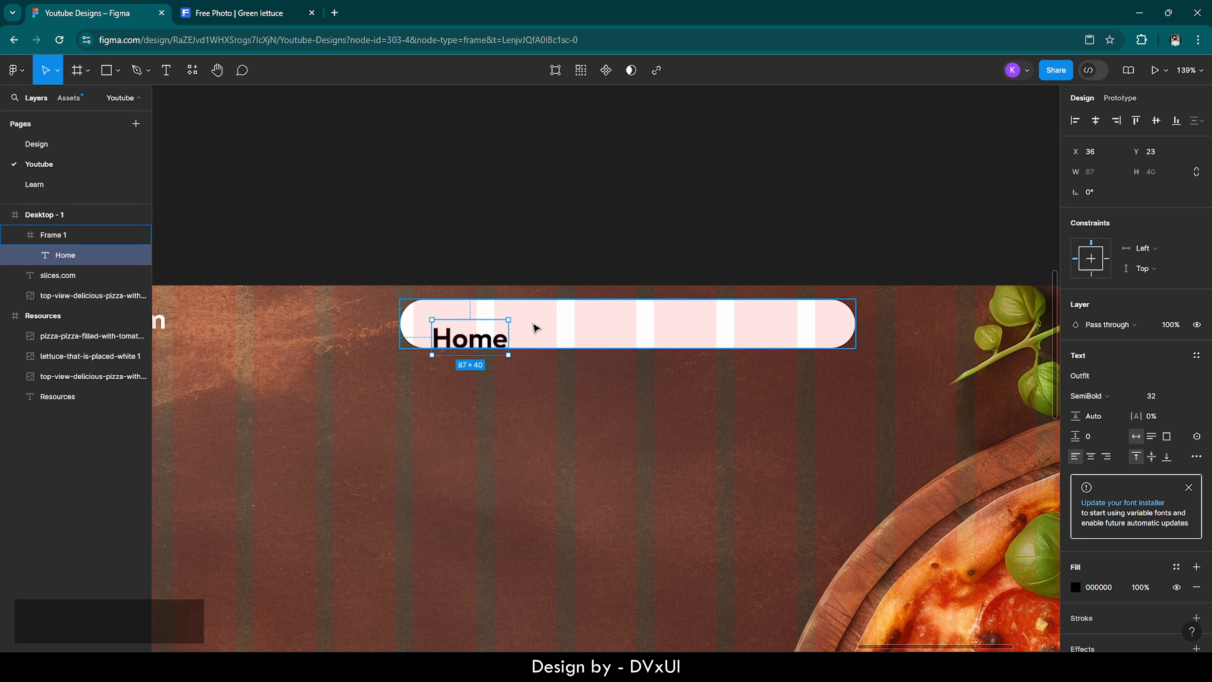
Step: Duplicate the Home label, place the copy beside it and change its text to "All Pizzas"
key("ctrl+c")
key("ctrl+v")
key("BackSpace")
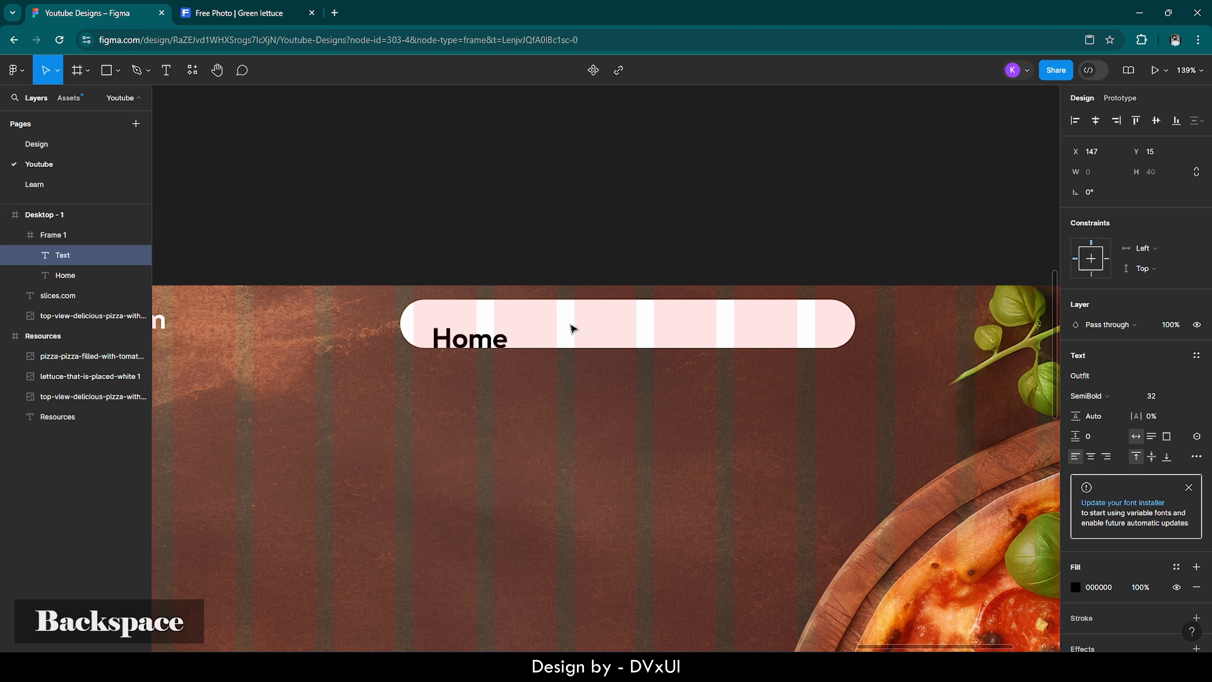
type("All")
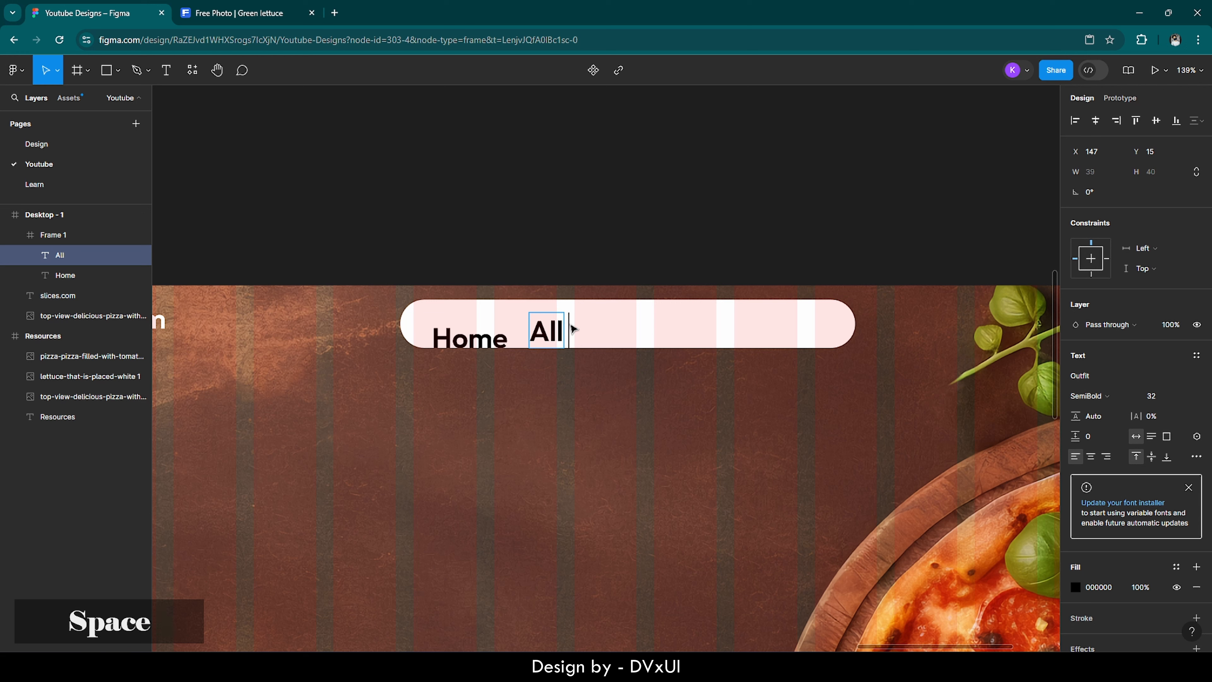
type(" Pizzas")
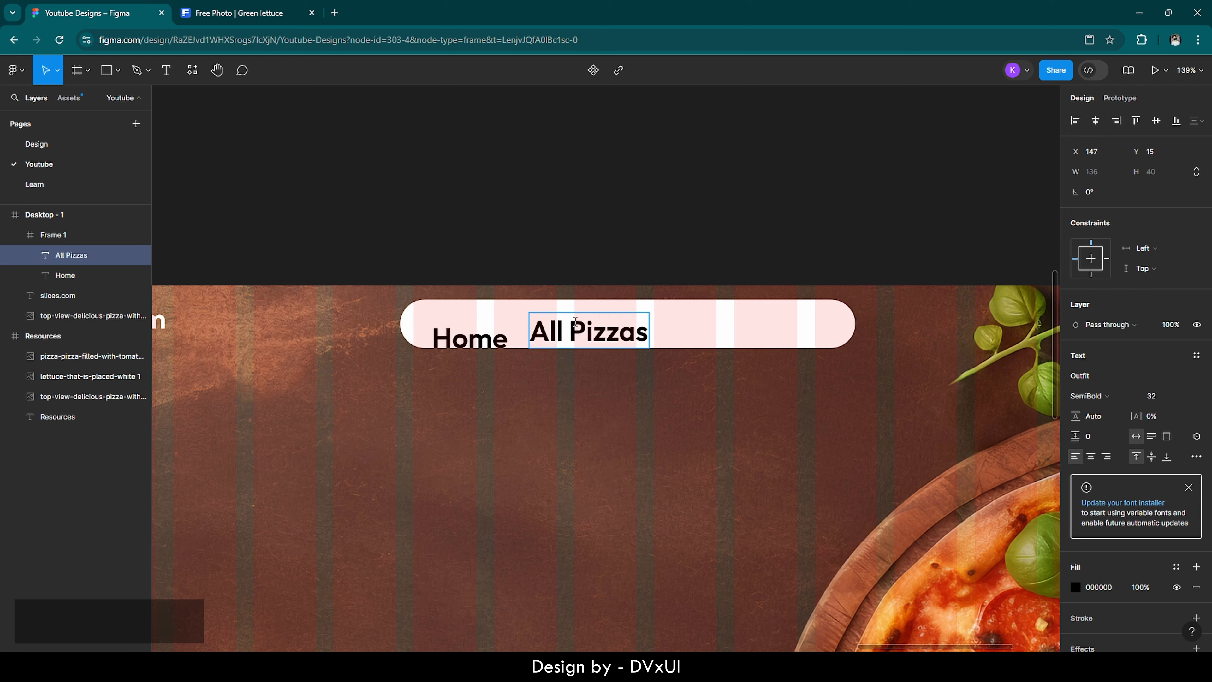
key("Escape")
Step: Duplicate the All Pizzas label, place the copy to its right and change its text to "About"
key("ctrl+c")
key("ctrl+v")
left_click_drag(622, 336, 754, 332)
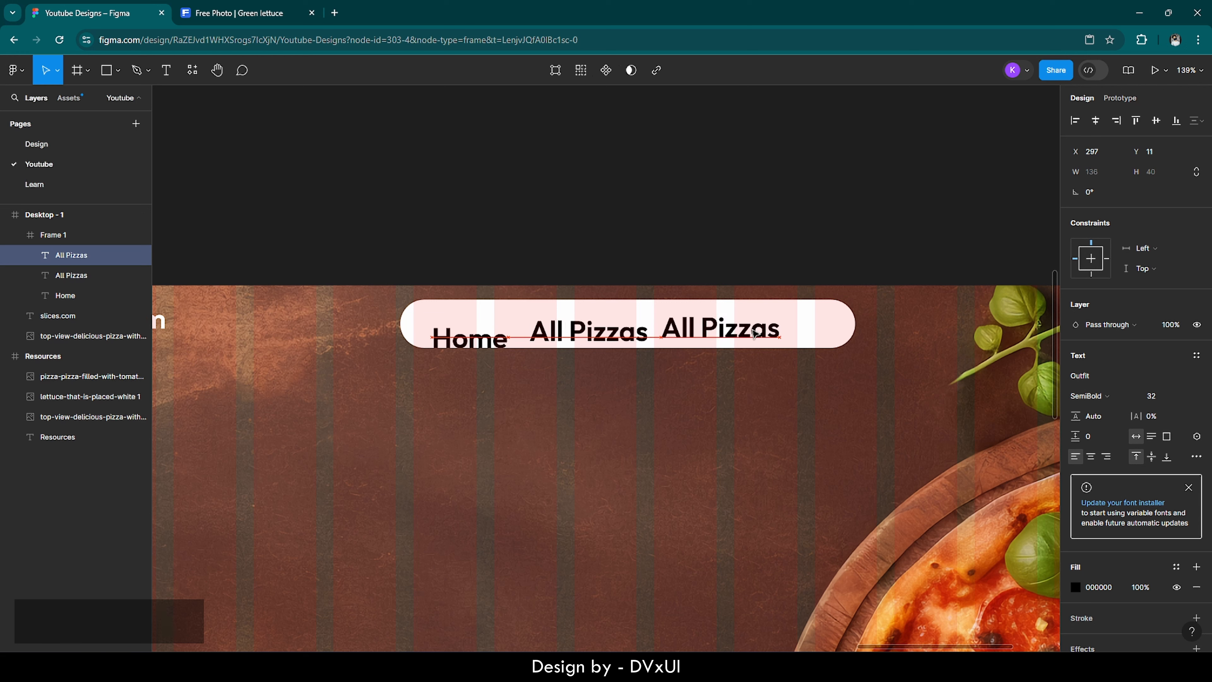
double_click(753, 331)
key("BackSpace")
type("About")
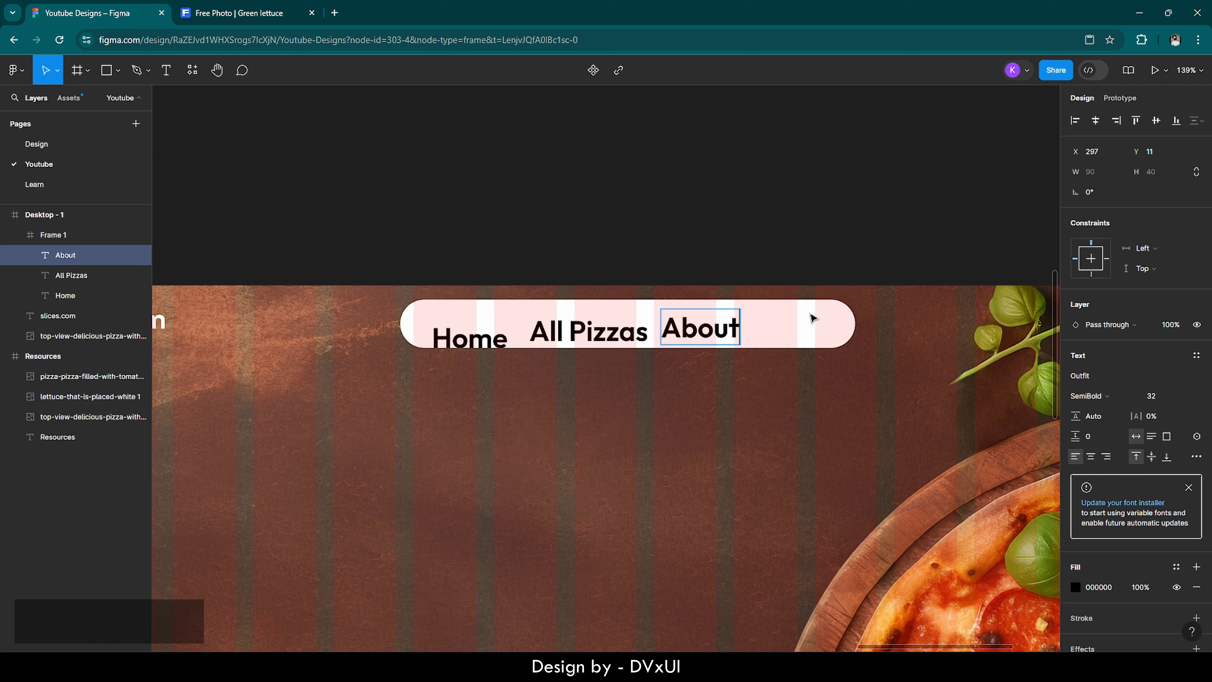
key("Escape")
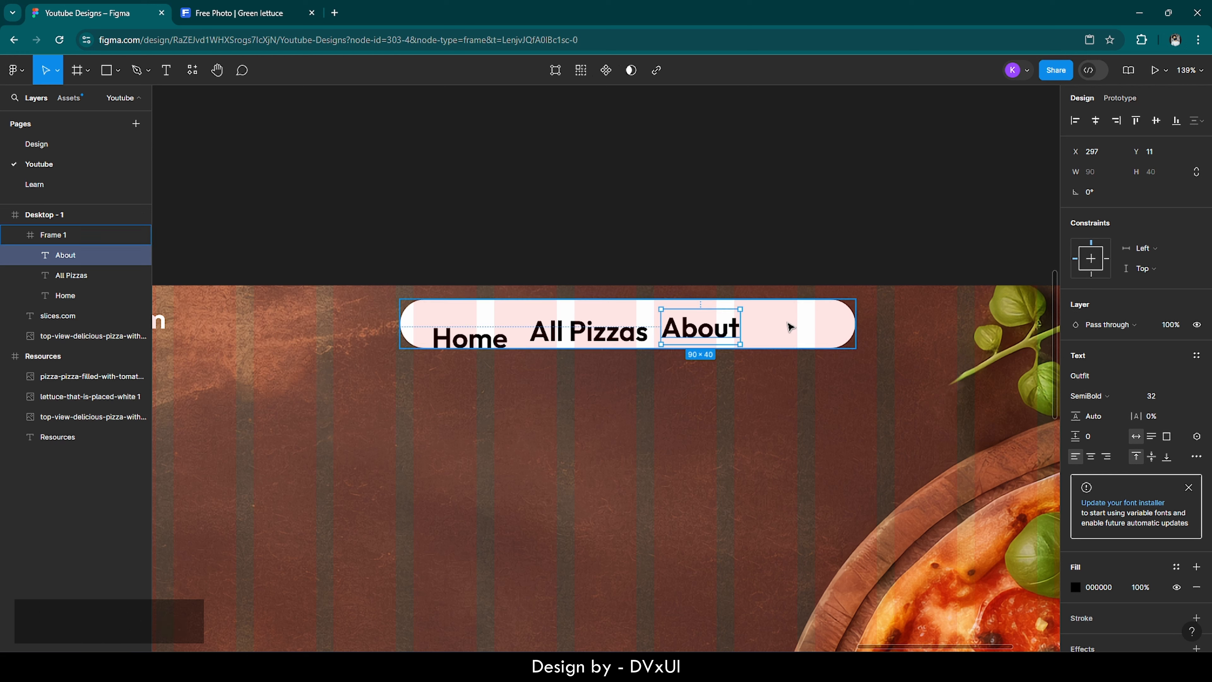
Step: Duplicate the About label, place the copy near the pill's right end and change its text to "Contact"
key("ctrl+c")
key("ctrl+v")
left_click_drag(734, 333, 833, 333)
double_click(808, 333)
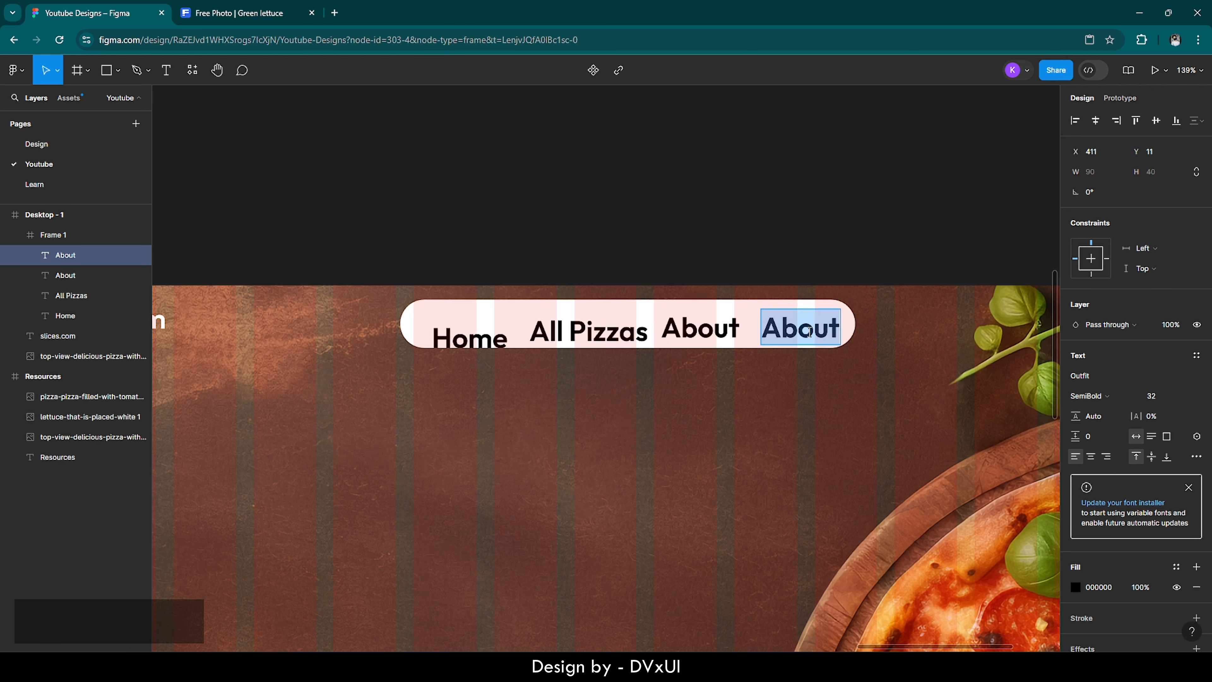
key("BackSpace")
type("Contact")
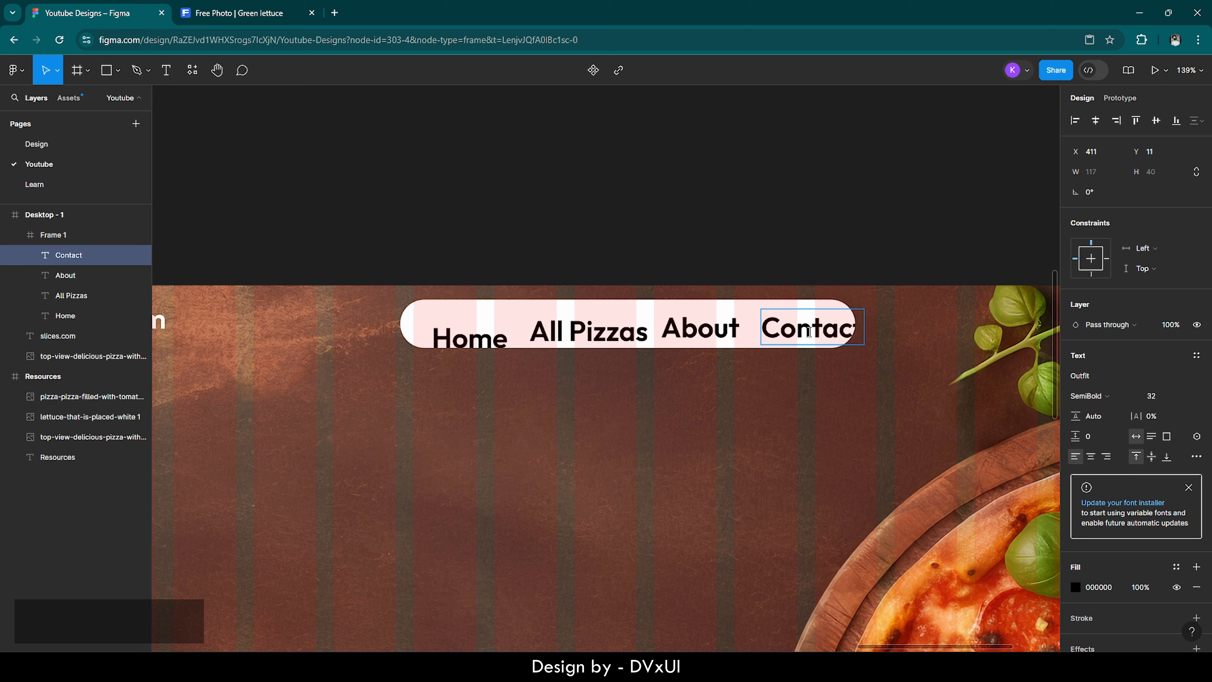
key("Escape")
Step: Set the Home, All Pizzas, About and Contact labels to font size 16 and Medium weight
left_click(711, 330, "shift")
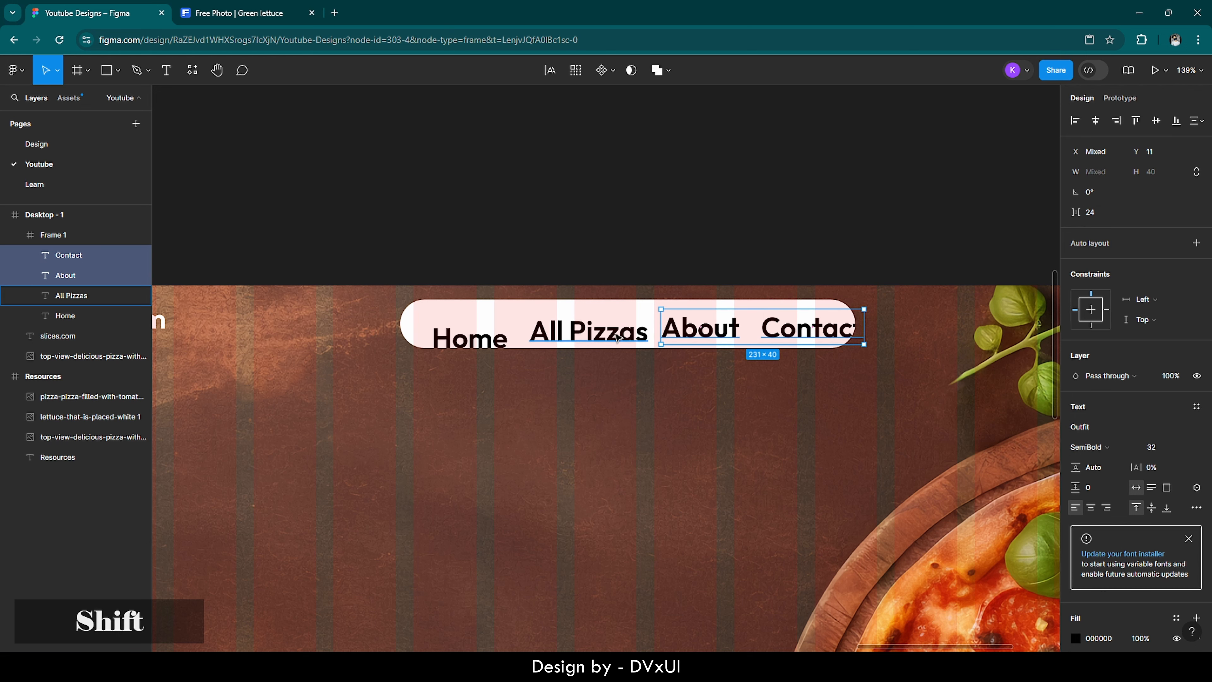
left_click(611, 333, "shift")
left_click(496, 339, "shift")
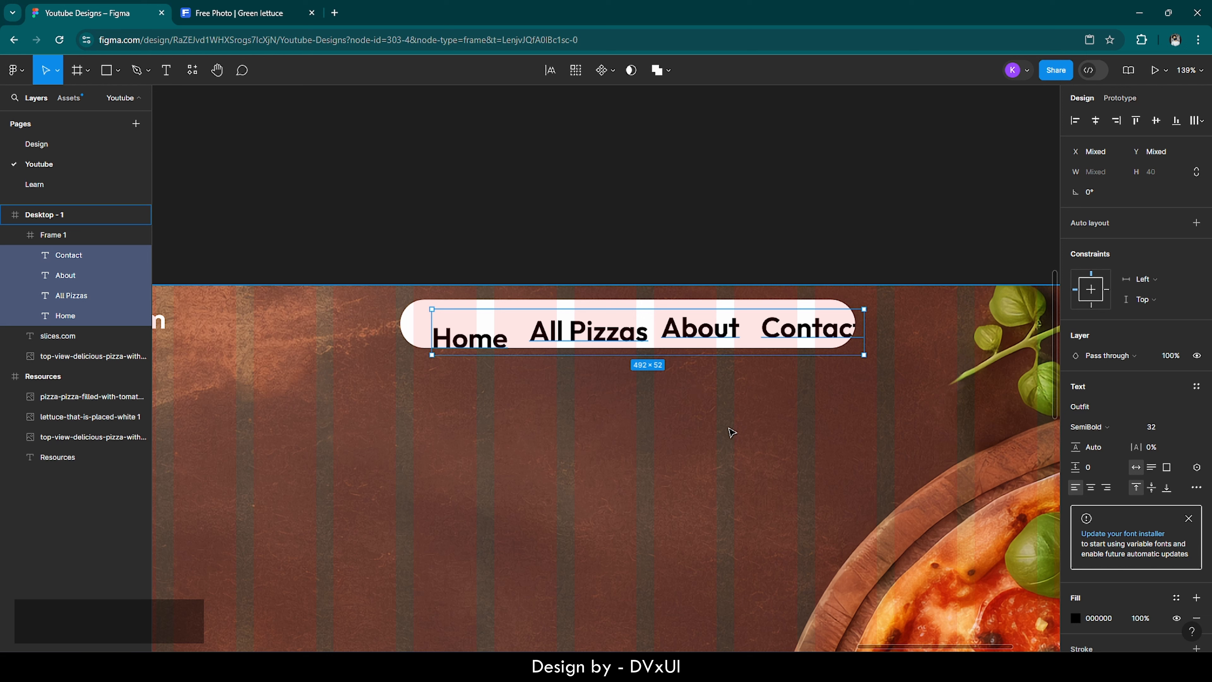
left_click(1168, 436)
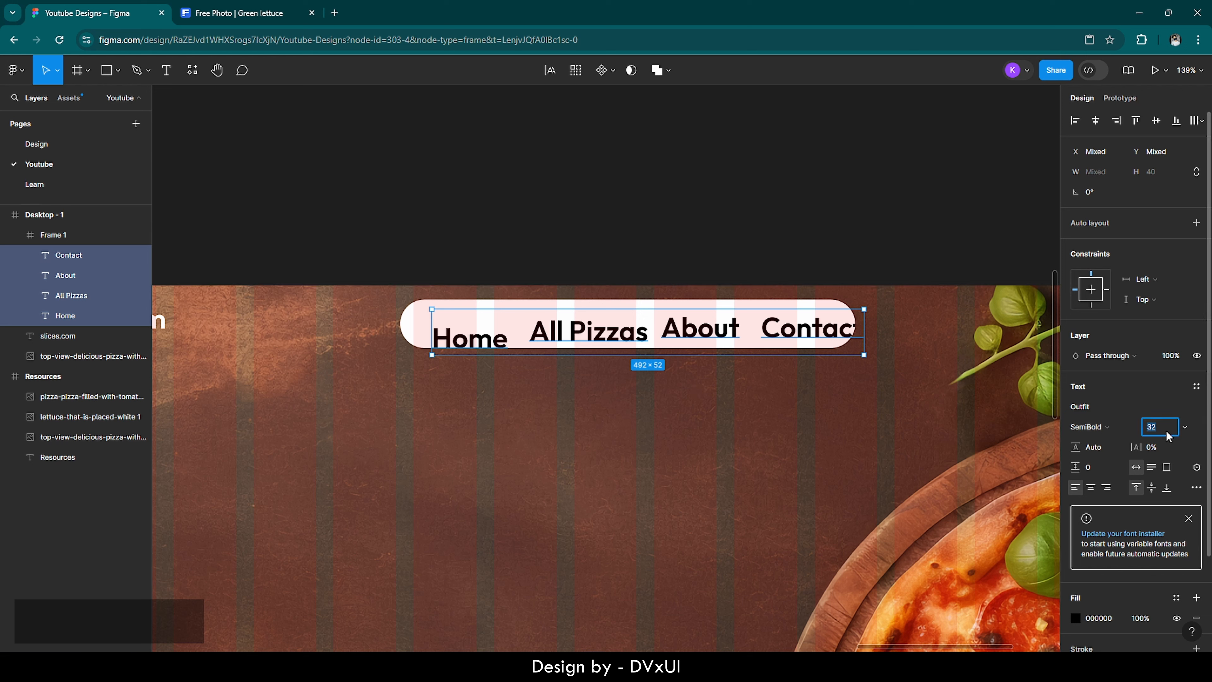
type("16")
key("Return")
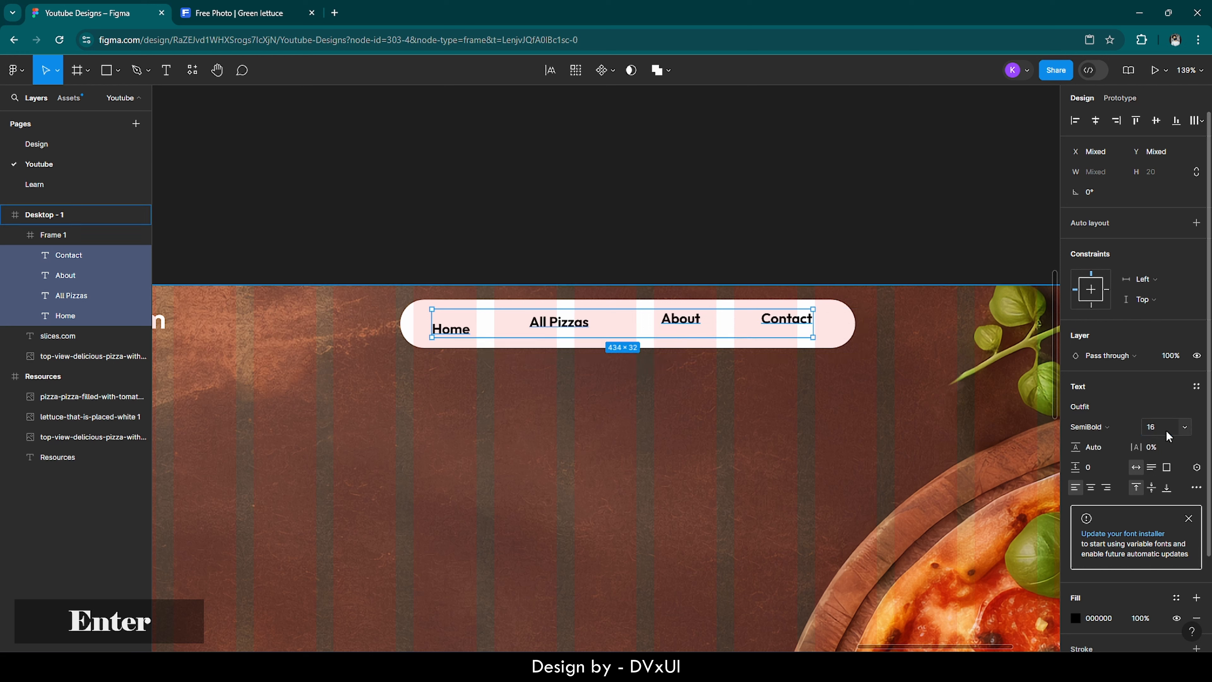
left_click(1098, 424)
left_click(1108, 414)
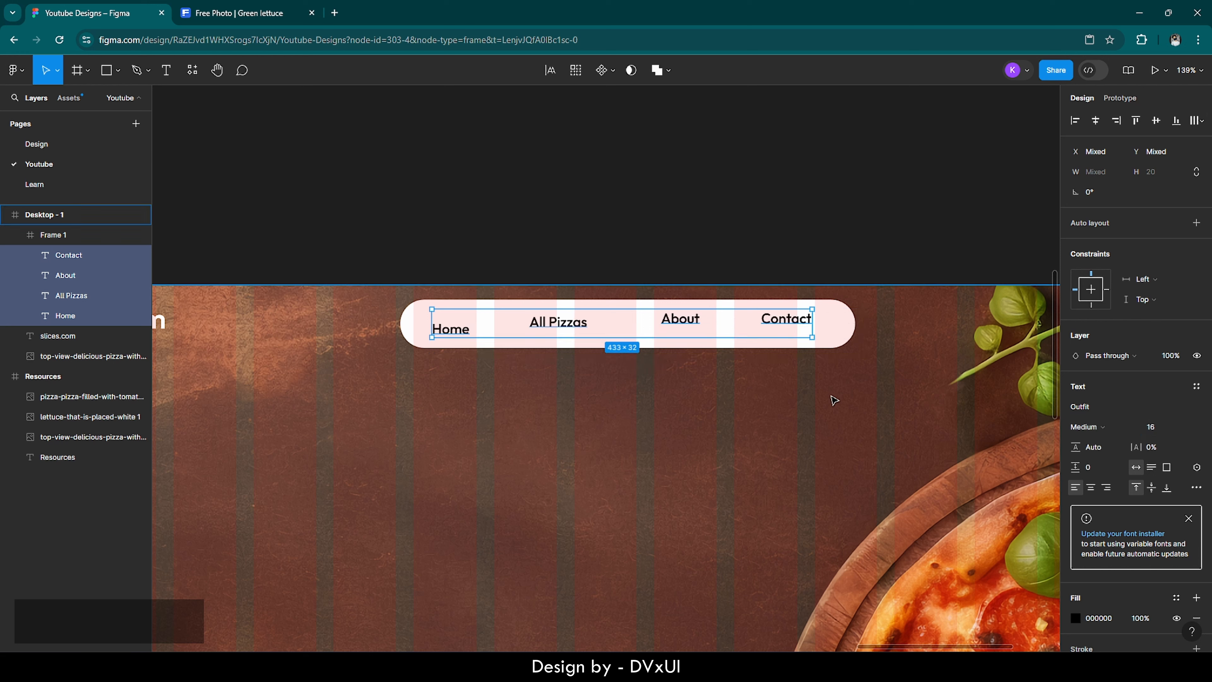
left_click(807, 395)
Step: Group the four navigation labels in a horizontal auto layout with centred alignment
left_click(684, 323)
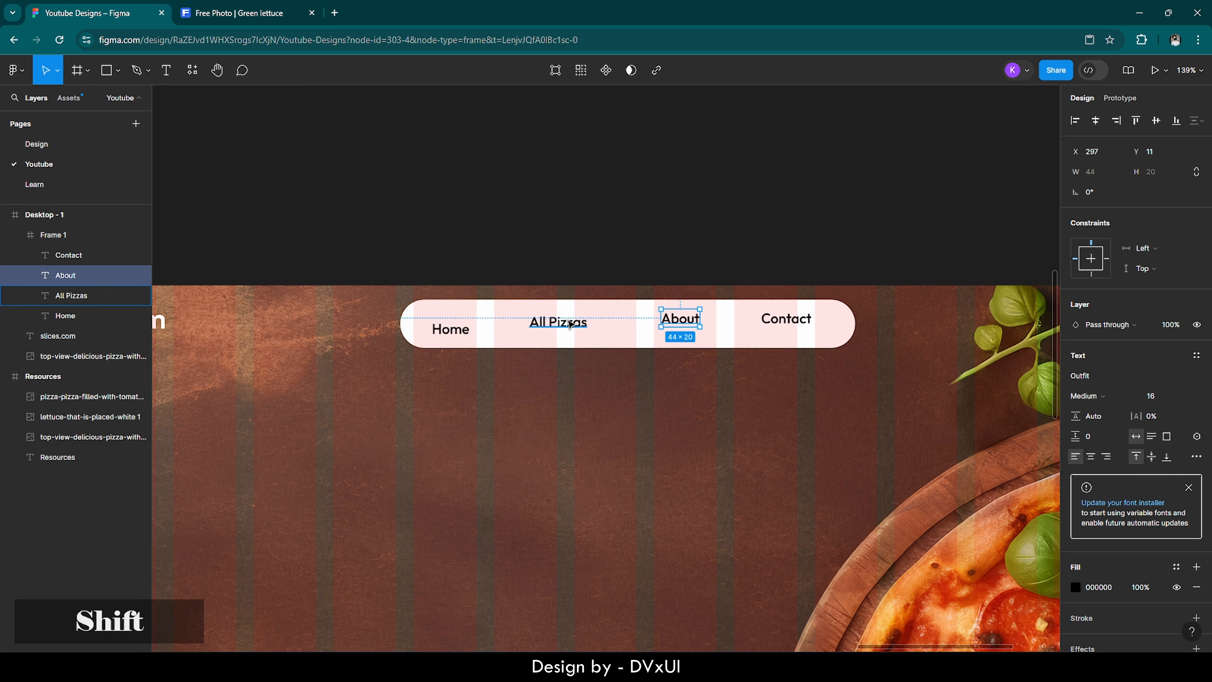
left_click(558, 322, "shift")
left_click(468, 330, "shift")
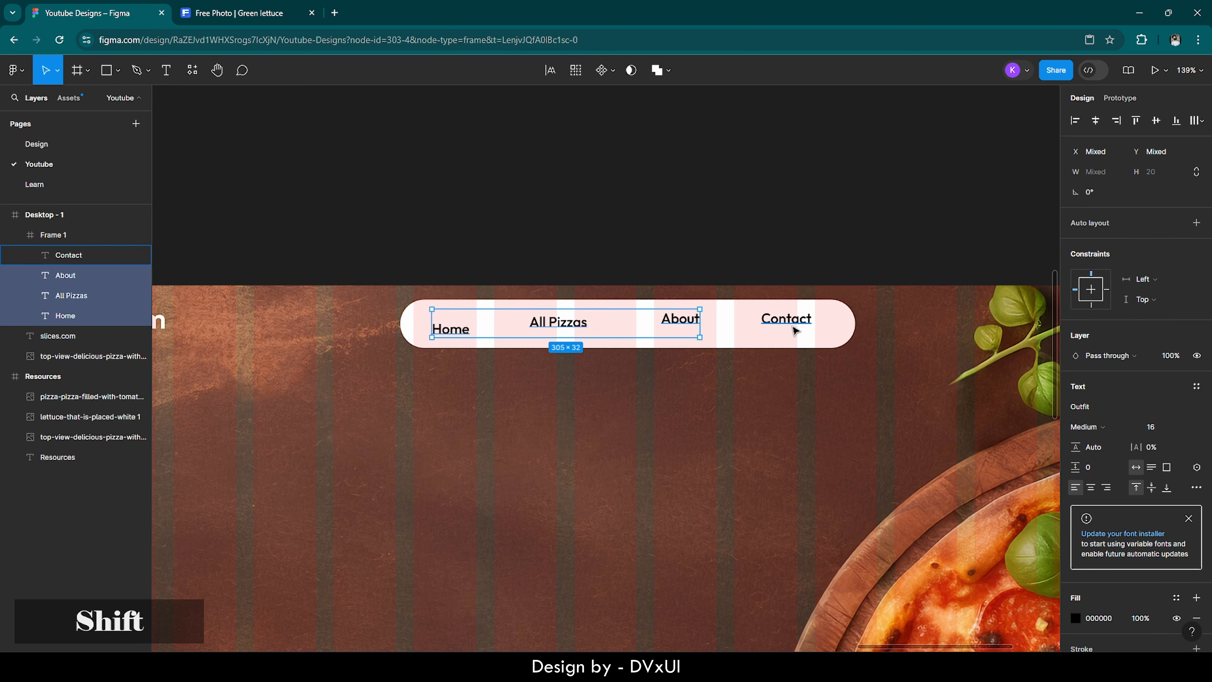
left_click(792, 326, "shift")
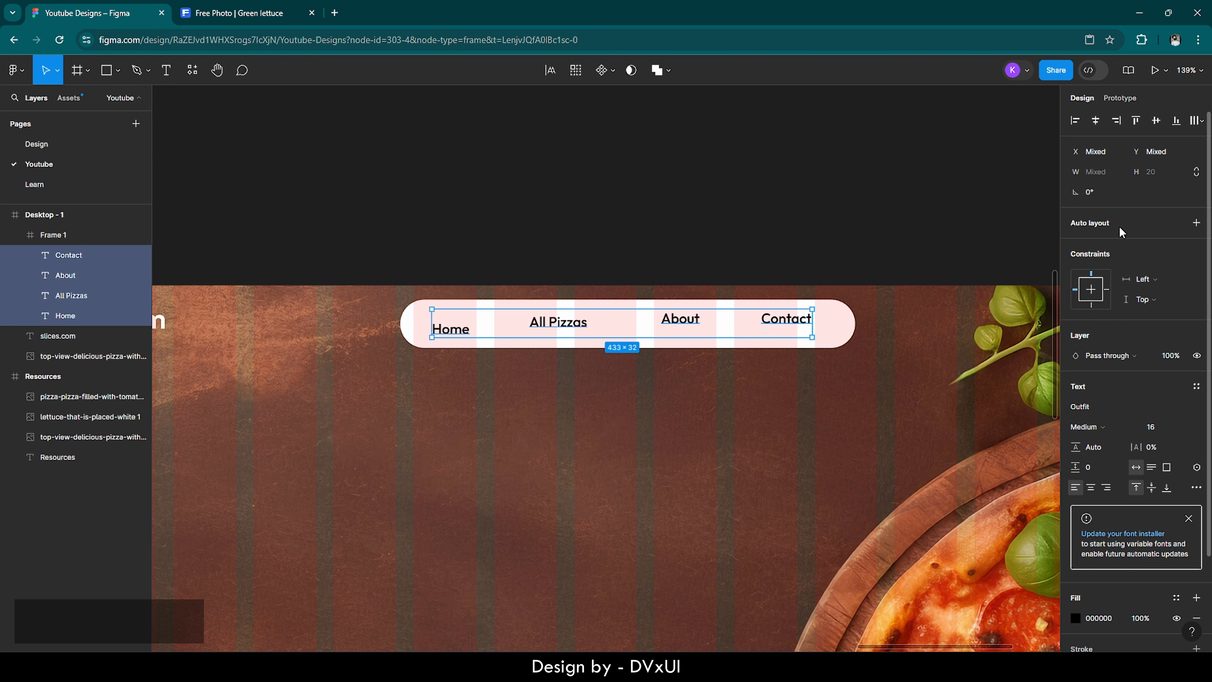
key("shift+a")
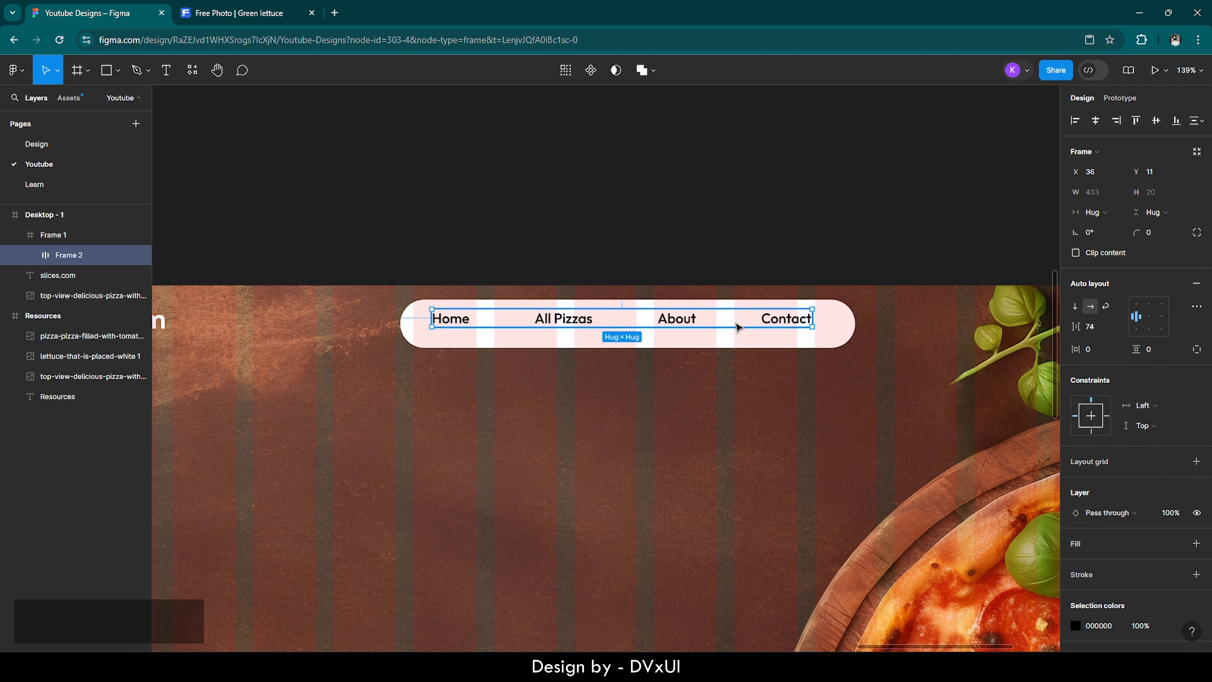
left_click(1149, 321)
Step: Try a gap of 20 between the items in the navigation labels' auto layout
left_click(1092, 328)
key("BackSpace")
type("20")
key("Return")
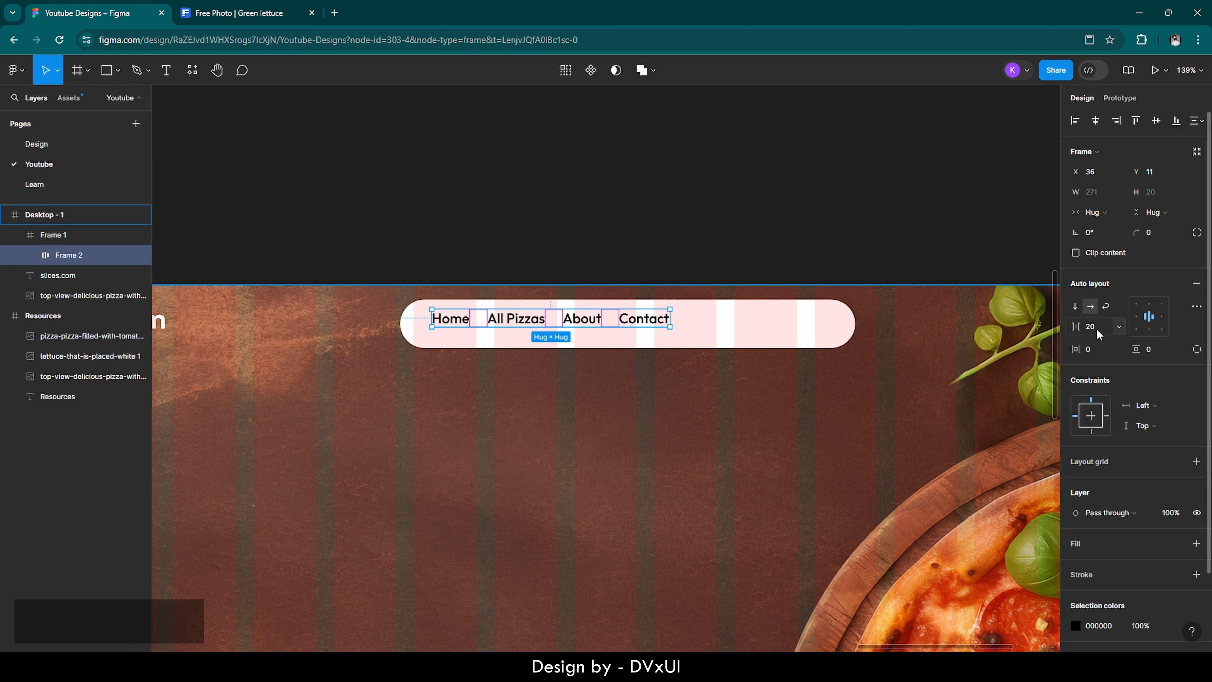
Step: Set the gap between the navigation labels in their auto layout to 70
left_click(1100, 334)
key("BackSpace")
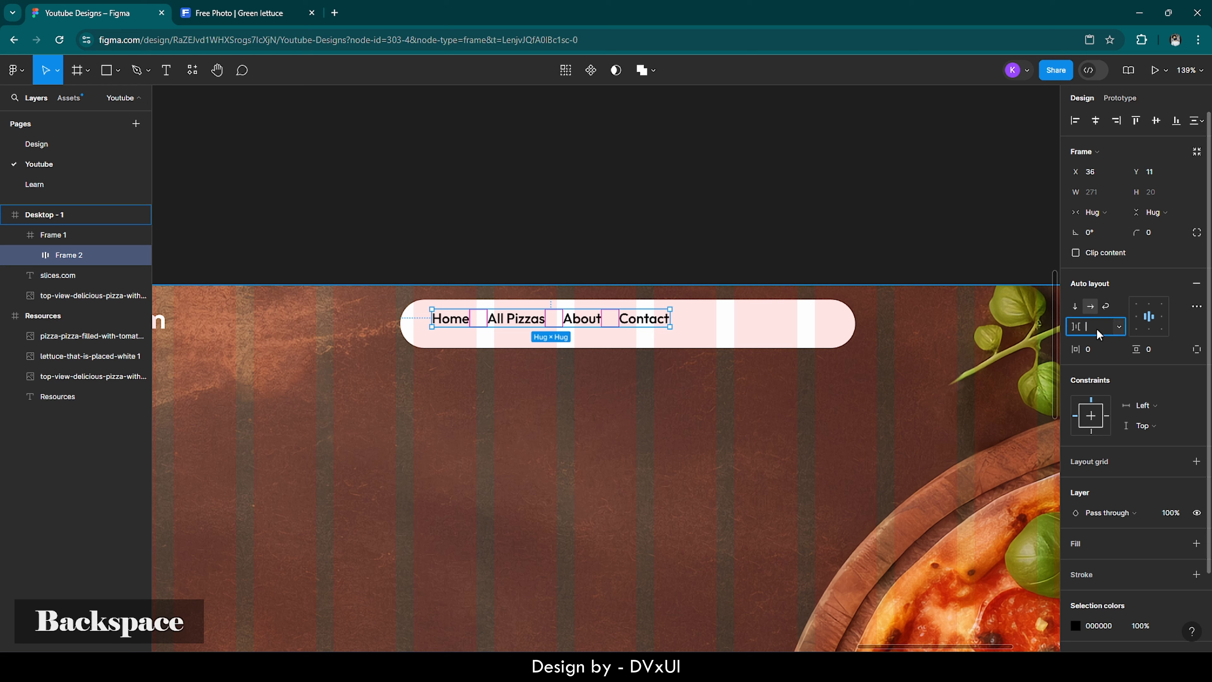
type("70")
key("Return")
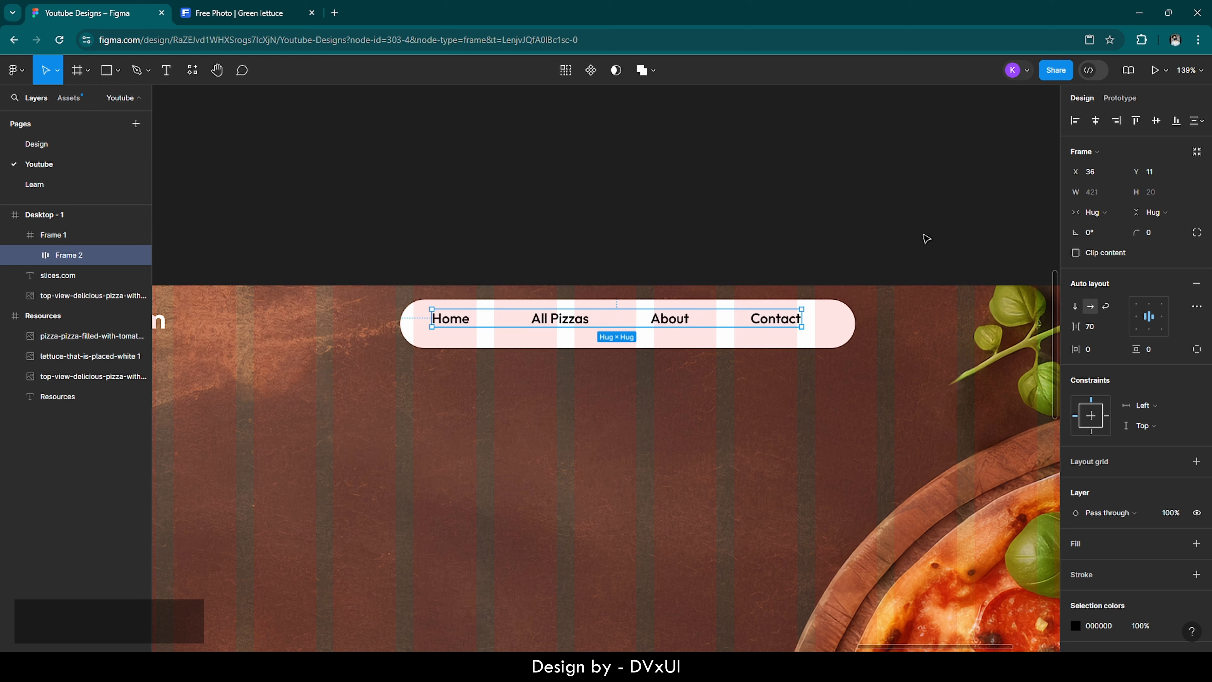
Step: Centre the group of navigation labels vertically and horizontally inside the white pill-shaped frame
left_click(1158, 123)
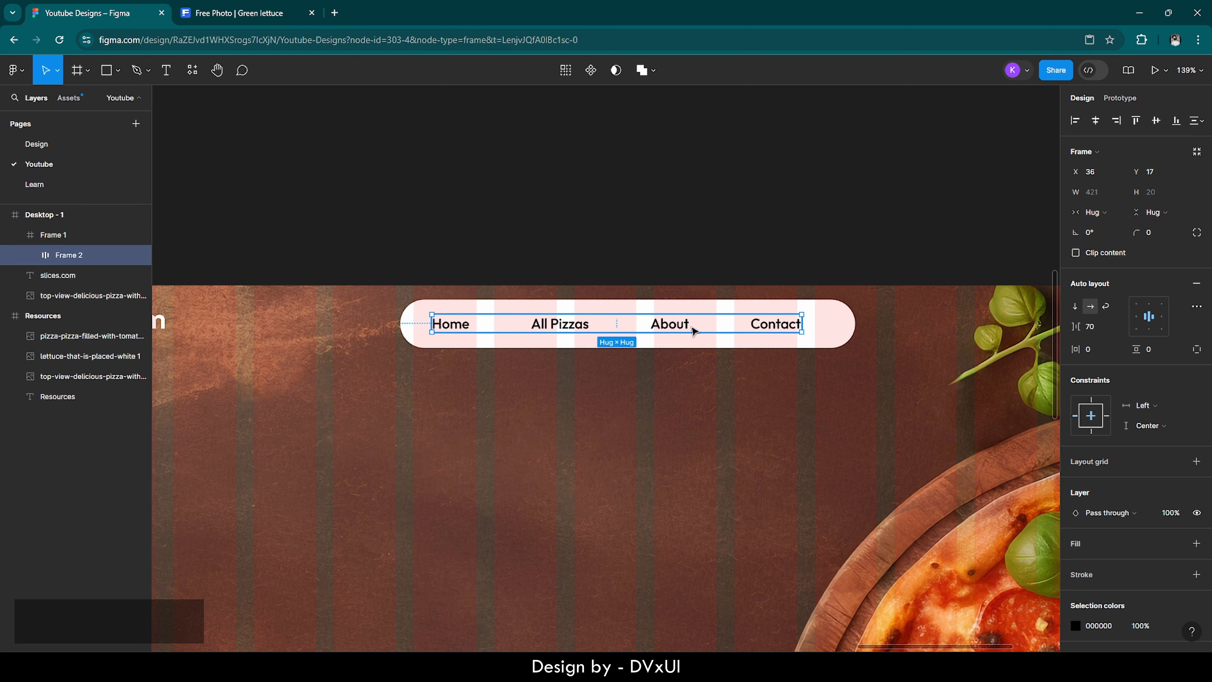
left_click(1095, 121)
left_click(855, 220)
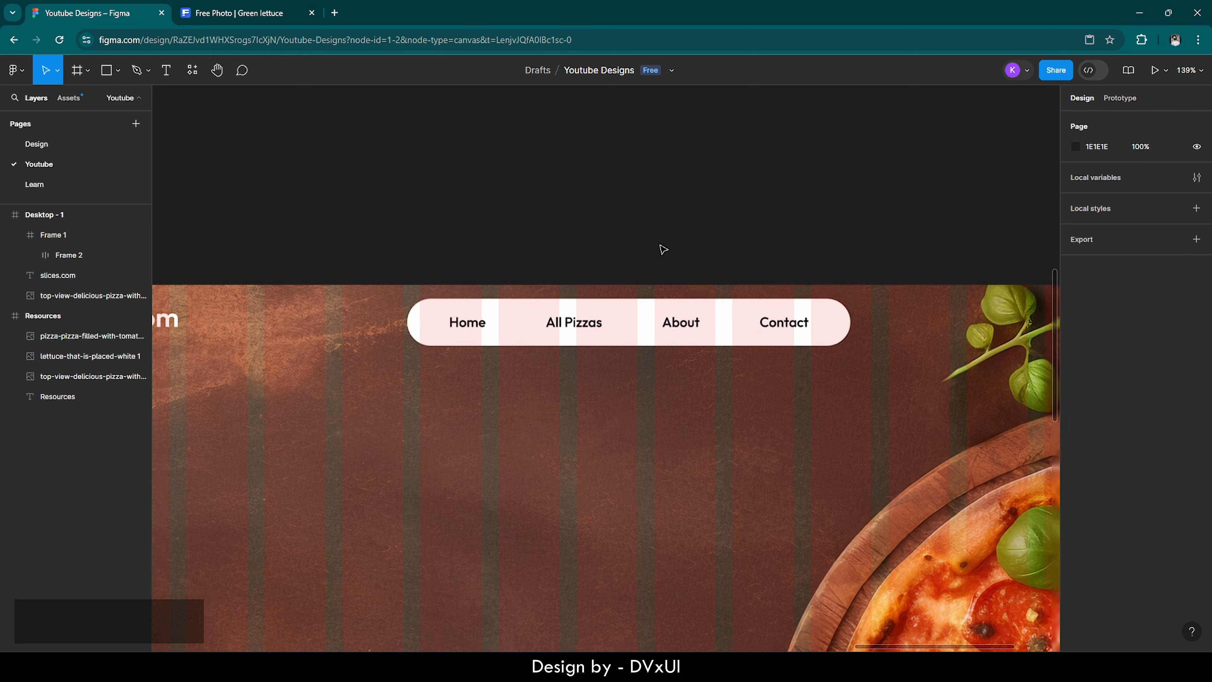
scroll(660, 249, "down", 5)
scroll(653, 289, "up", 5)
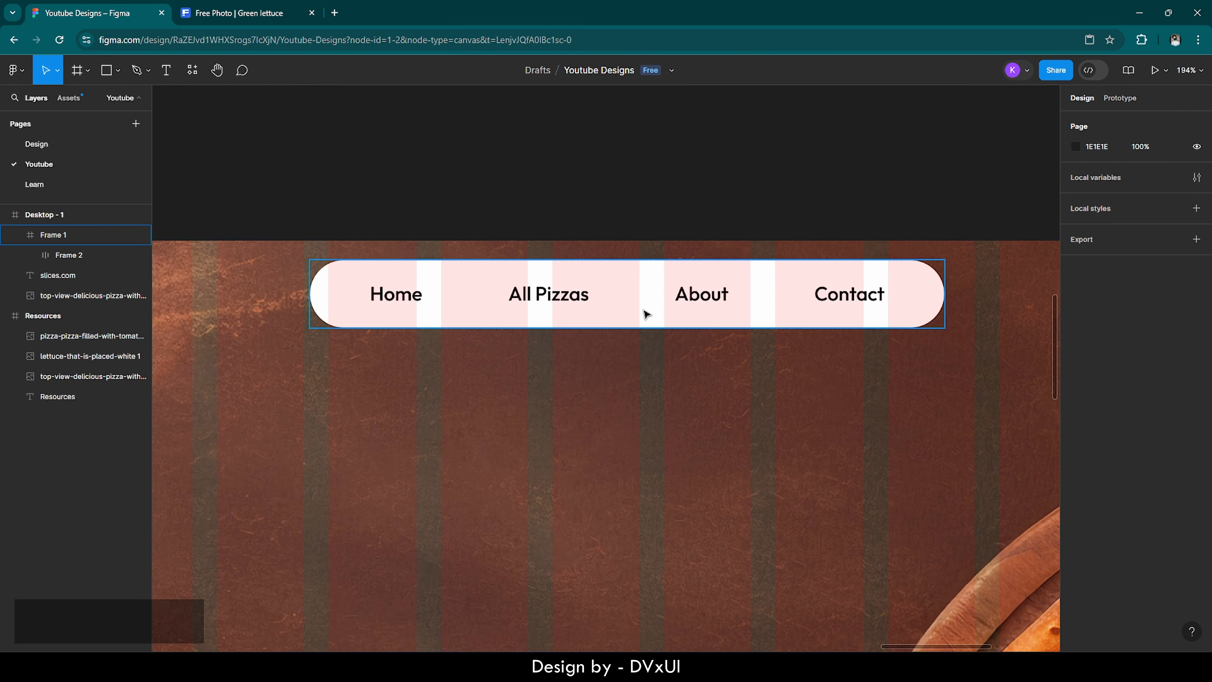
Step: Change the pill-shaped navigation frame's fill to a linear gradient and set its 0% stop to 1B1B1B
left_click(647, 314)
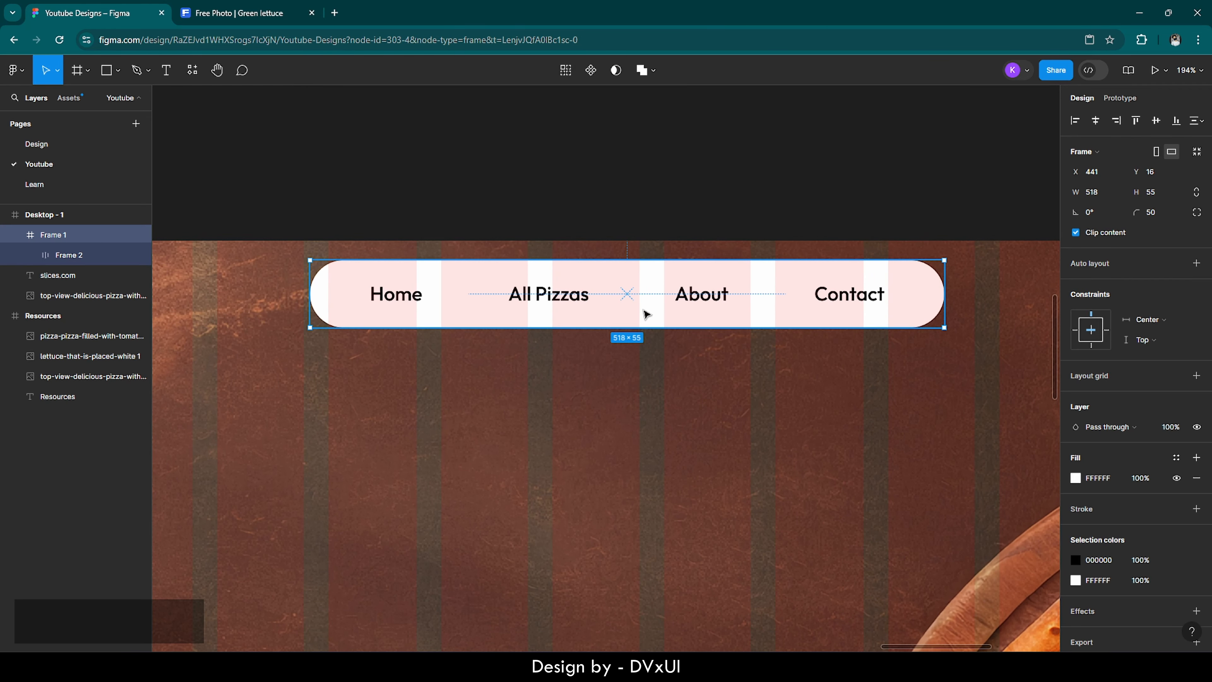
left_click(1076, 479)
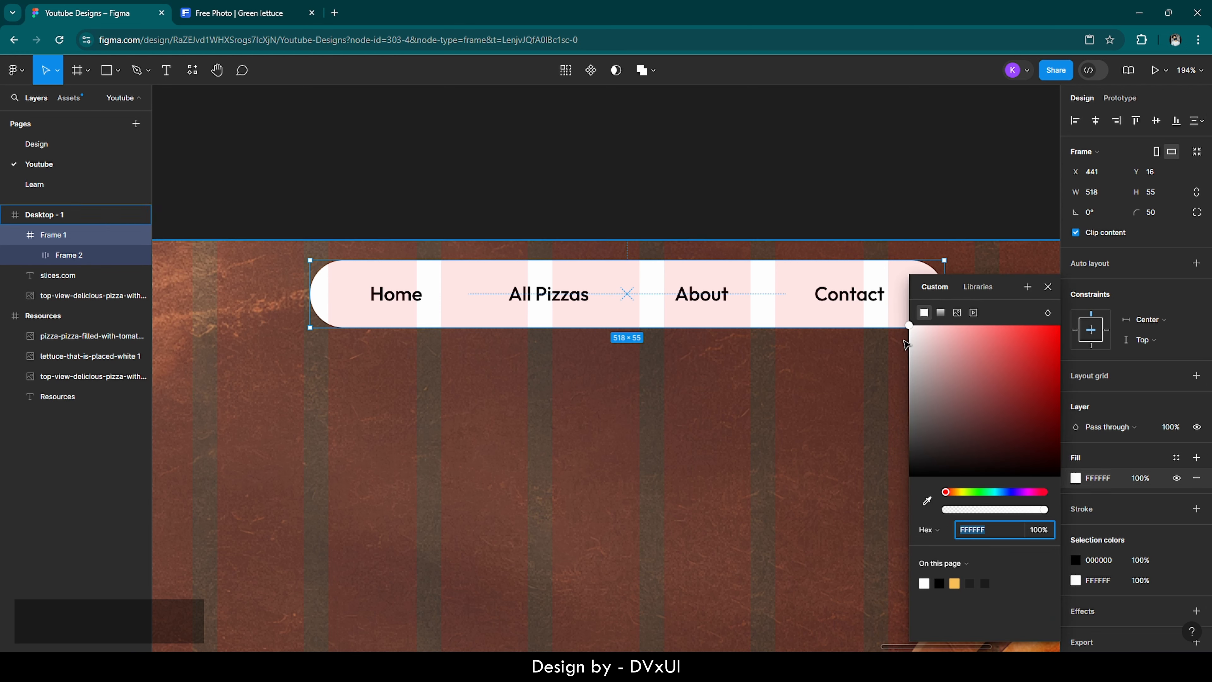
left_click(940, 312)
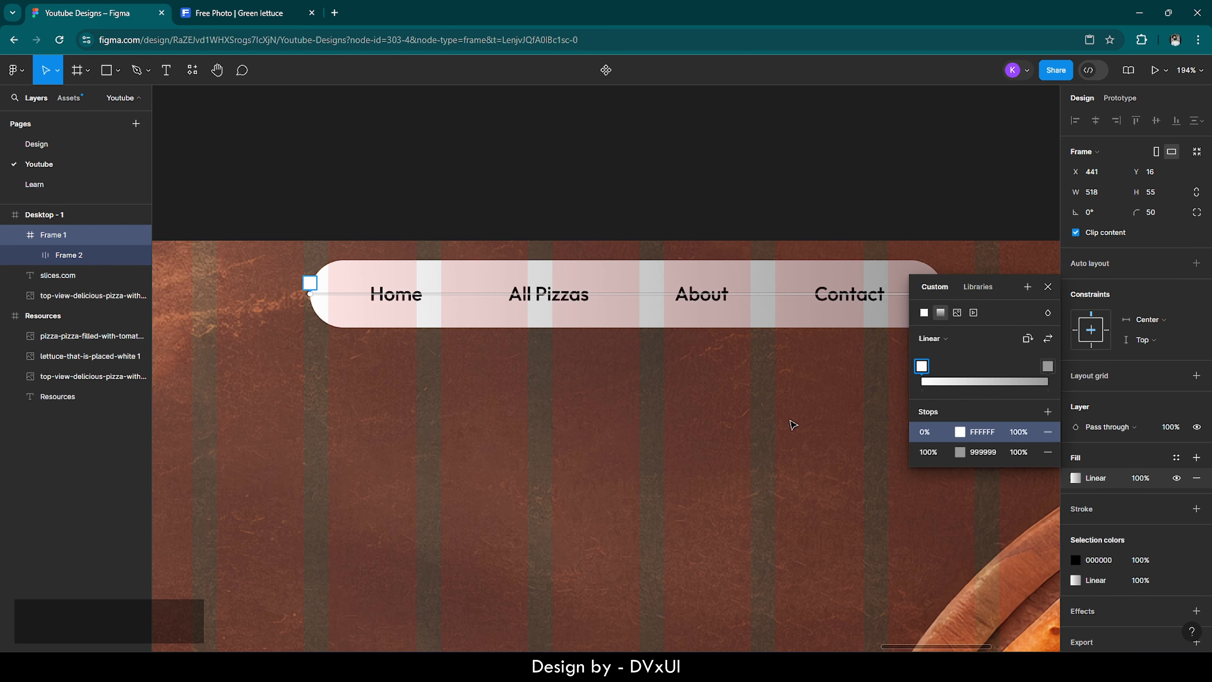
left_click(980, 431)
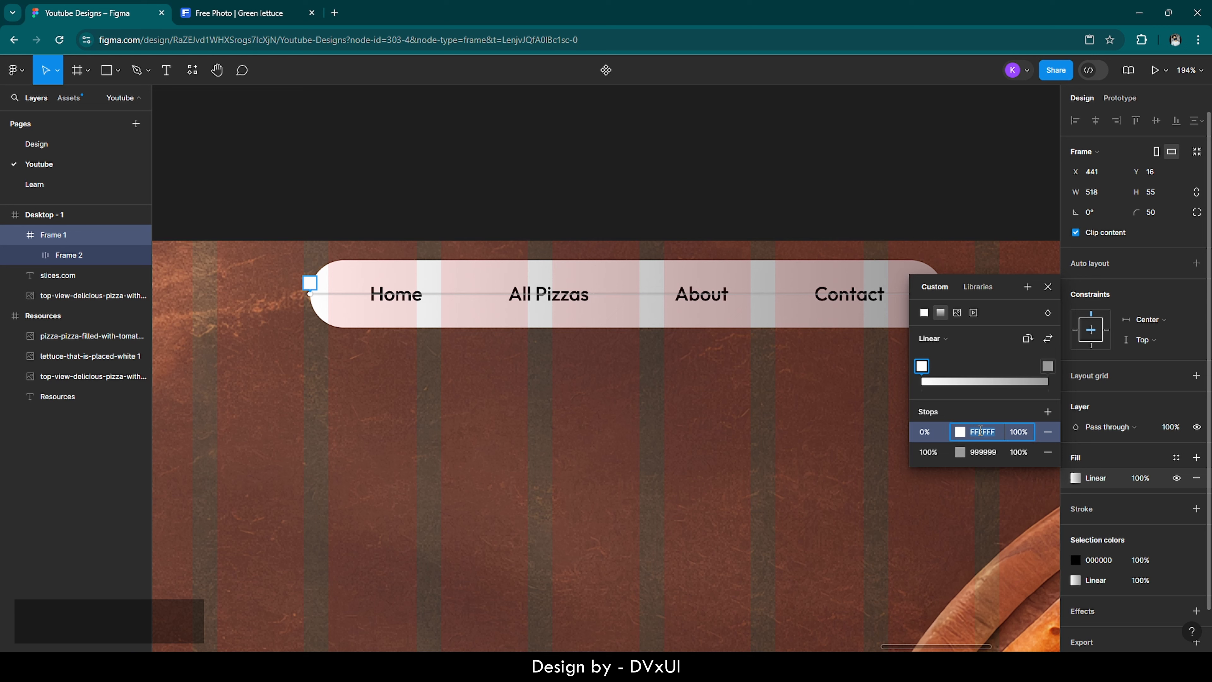
key("BackSpace")
type("1b1b1b")
Step: Set the 100% stop of the navigation pill's gradient to 1B1B1B with 0% opacity
left_click(996, 452)
key("BackSpace")
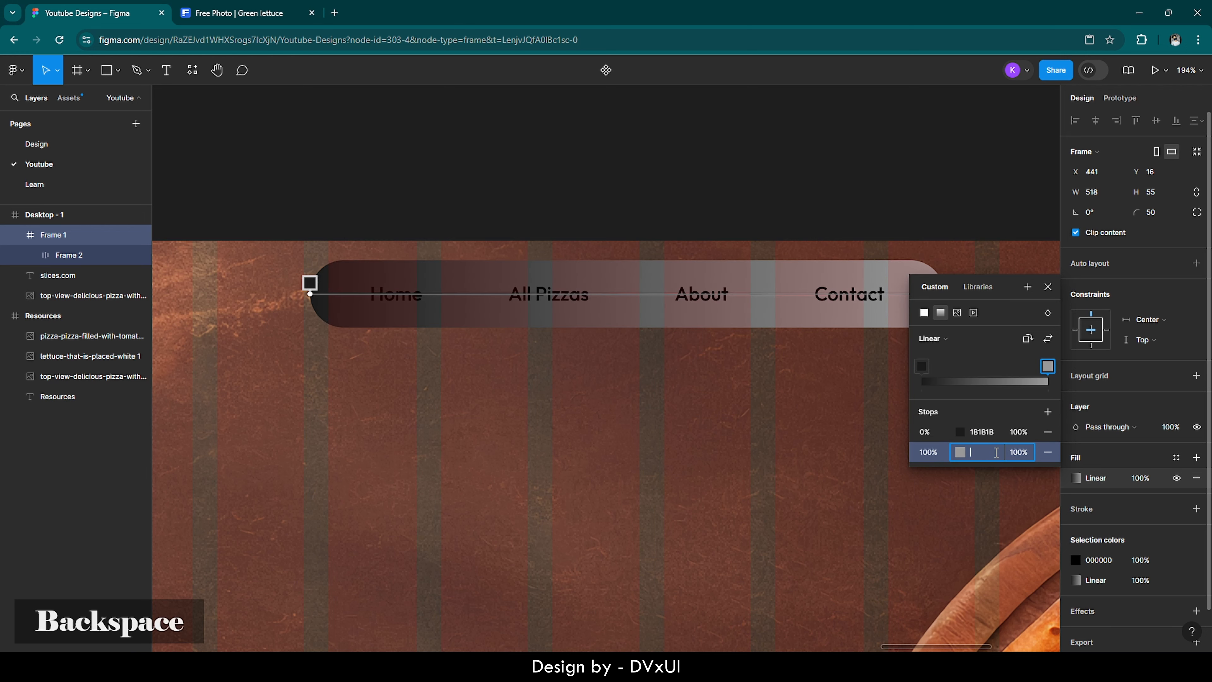
type("1b1b1b")
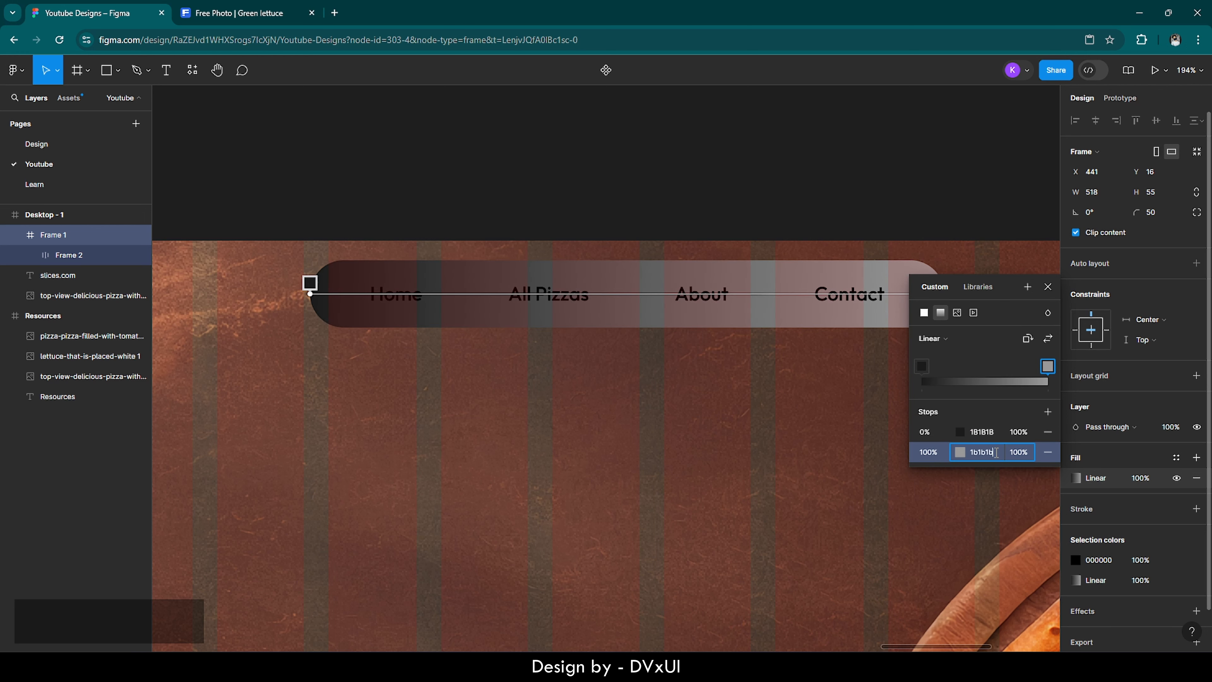
key("Return")
left_click(1020, 452)
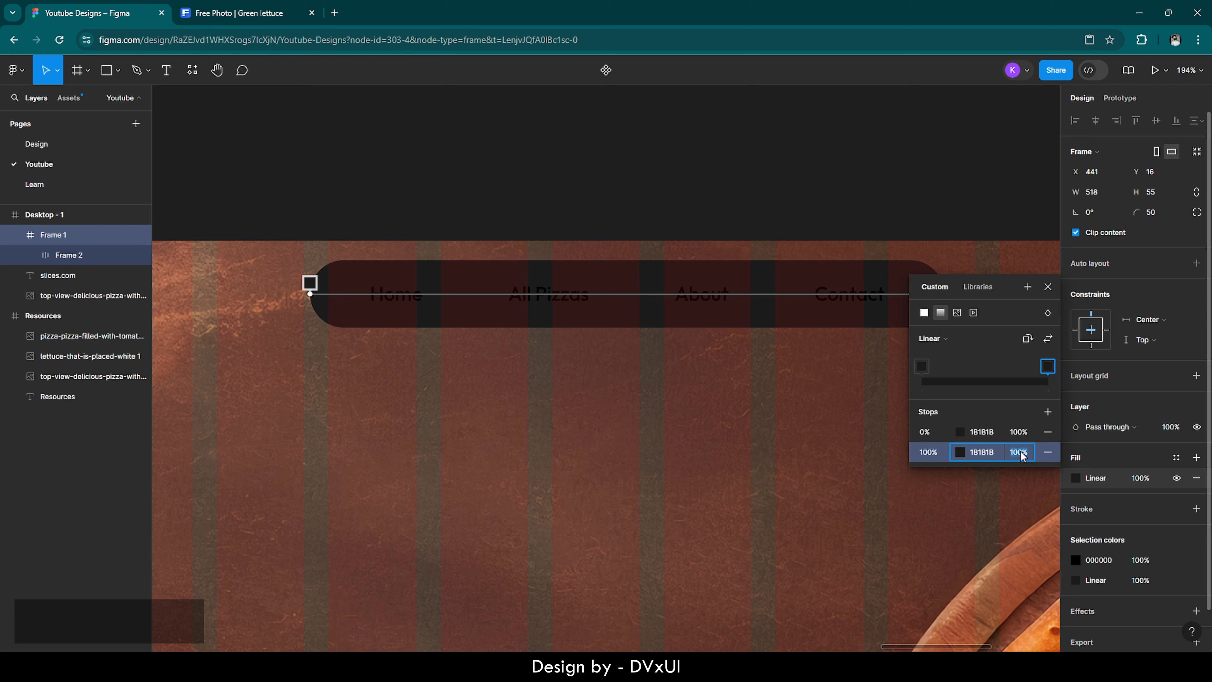
type("0")
key("Return")
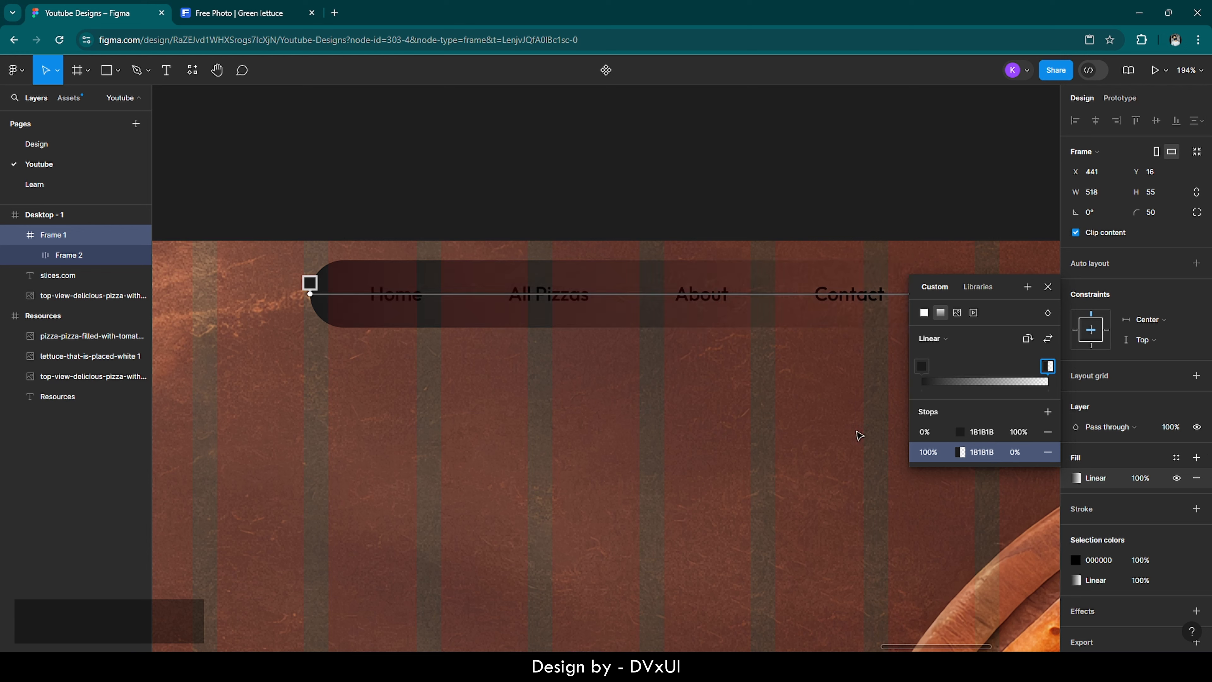
left_click(815, 435)
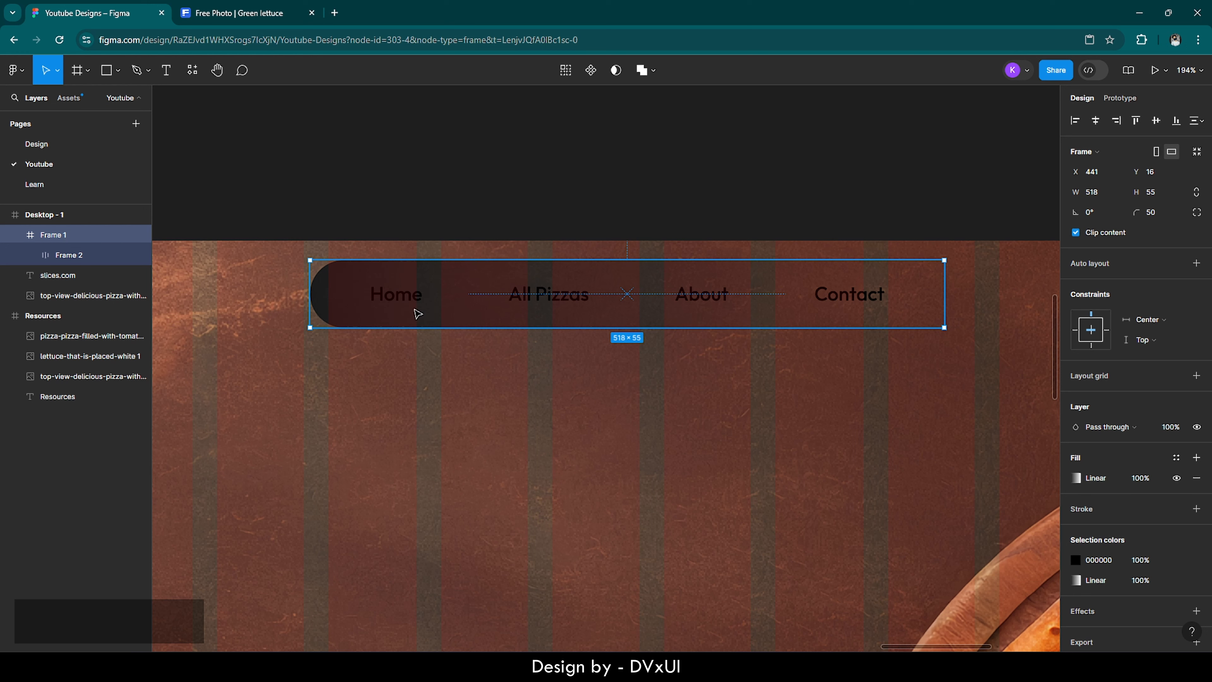
Step: Recolour the navigation labels' frame text to white, FFFFFF
double_click(854, 300)
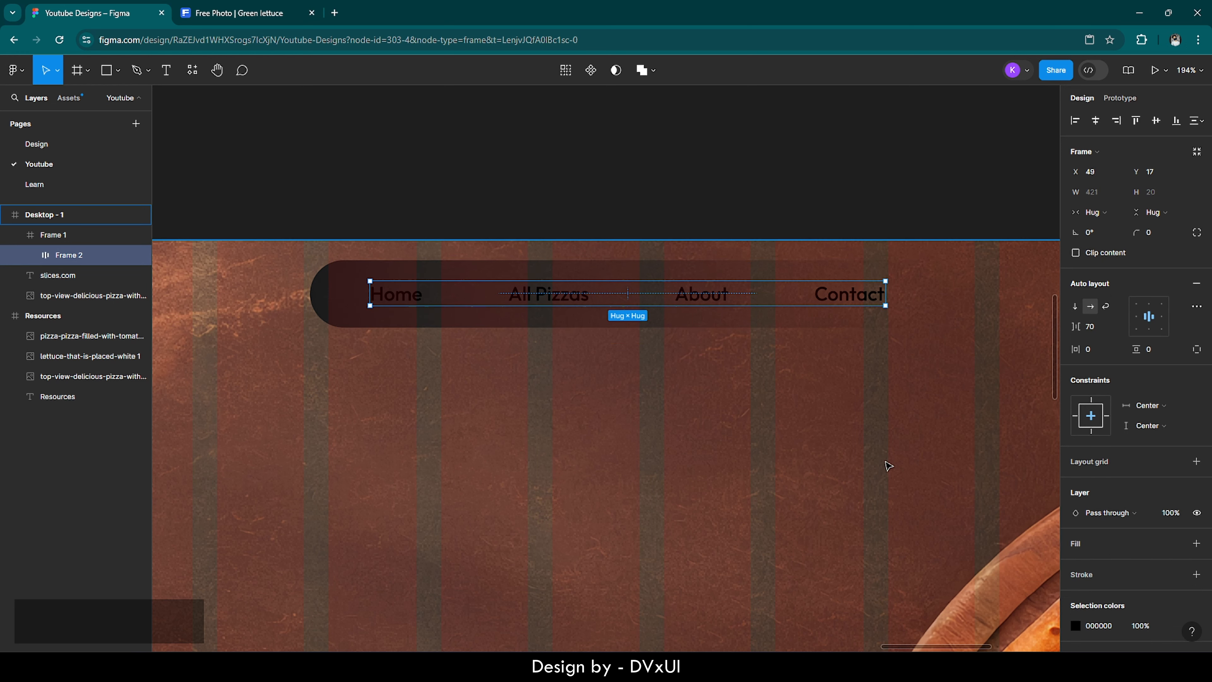
left_click(1106, 625)
type("ff")
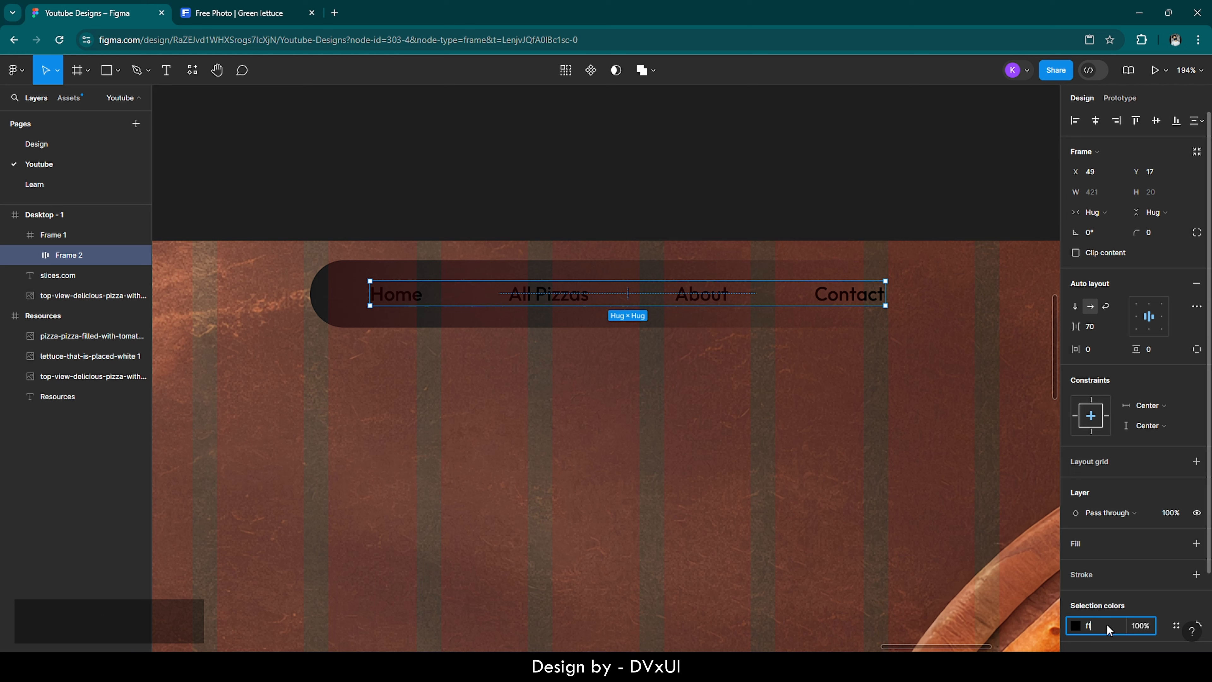
key("Return")
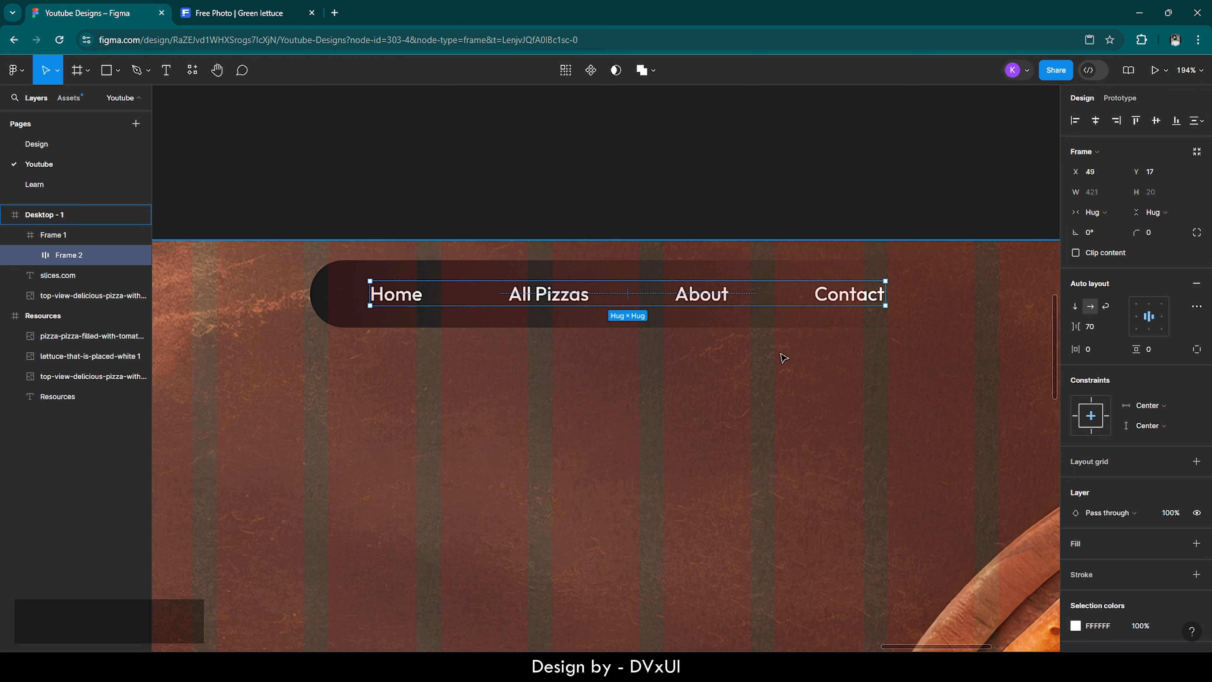
Step: Try an opacity of 40% for the navigation pill's gradient fill
left_click(769, 337)
left_click(772, 324)
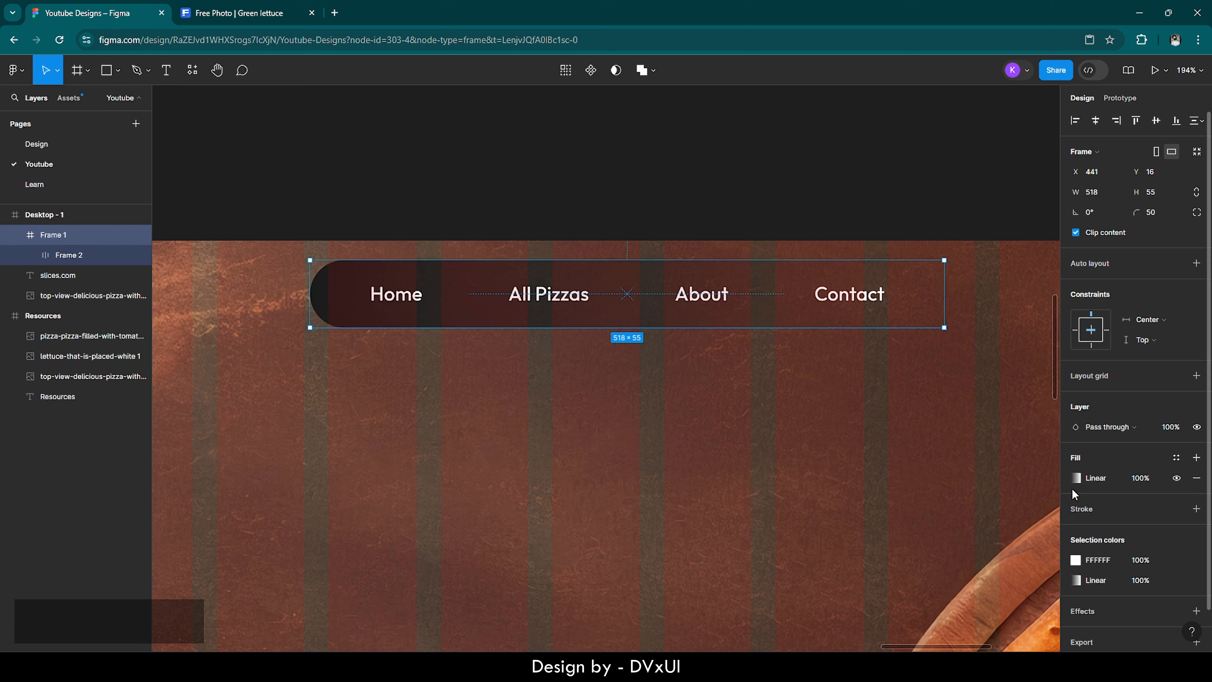
left_click(1139, 478)
key("BackSpace")
type("40")
key("Return")
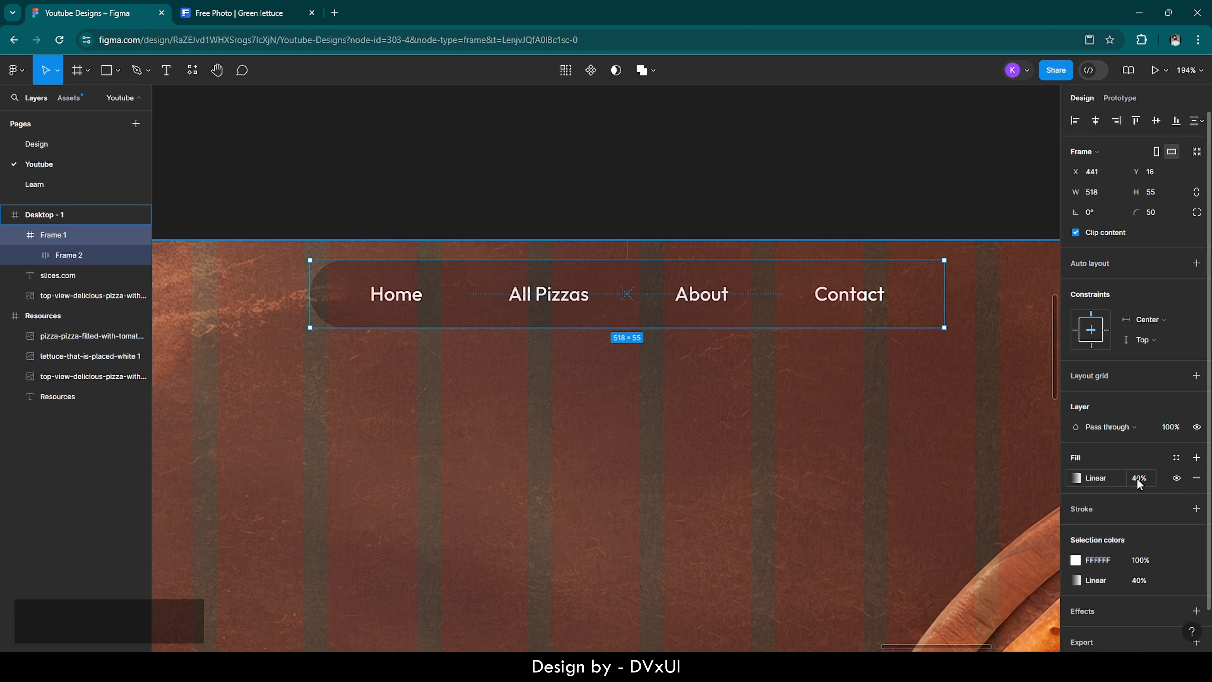
Step: Undo the last opacity change and set the navigation pill's gradient fill opacity to 80%
left_click(1137, 479)
key("ctrl+z")
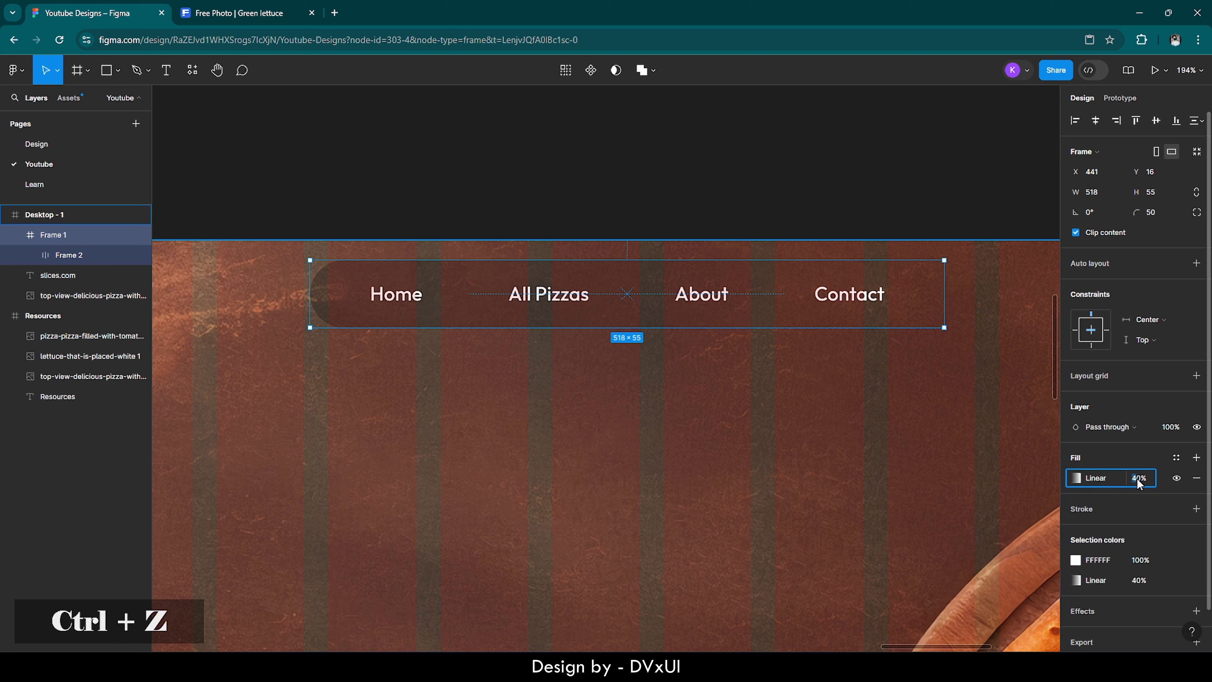
key("BackSpace")
key("BackSpace")
key("BackSpace")
key("BackSpace")
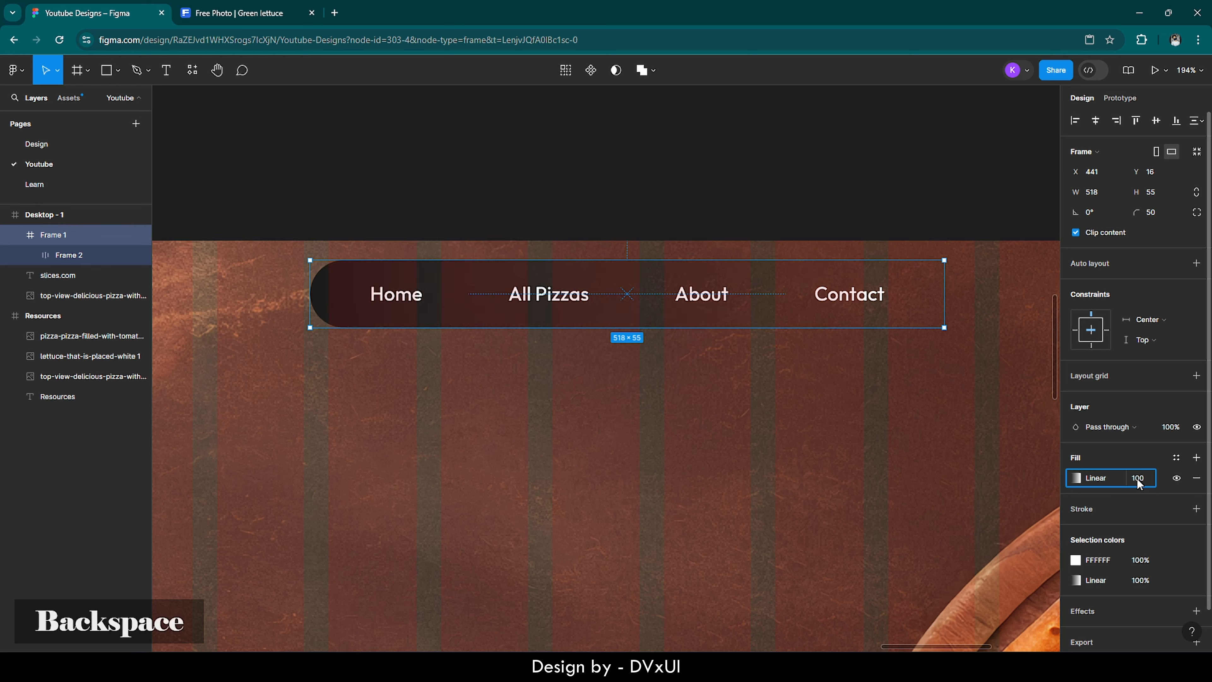
type("80")
key("Return")
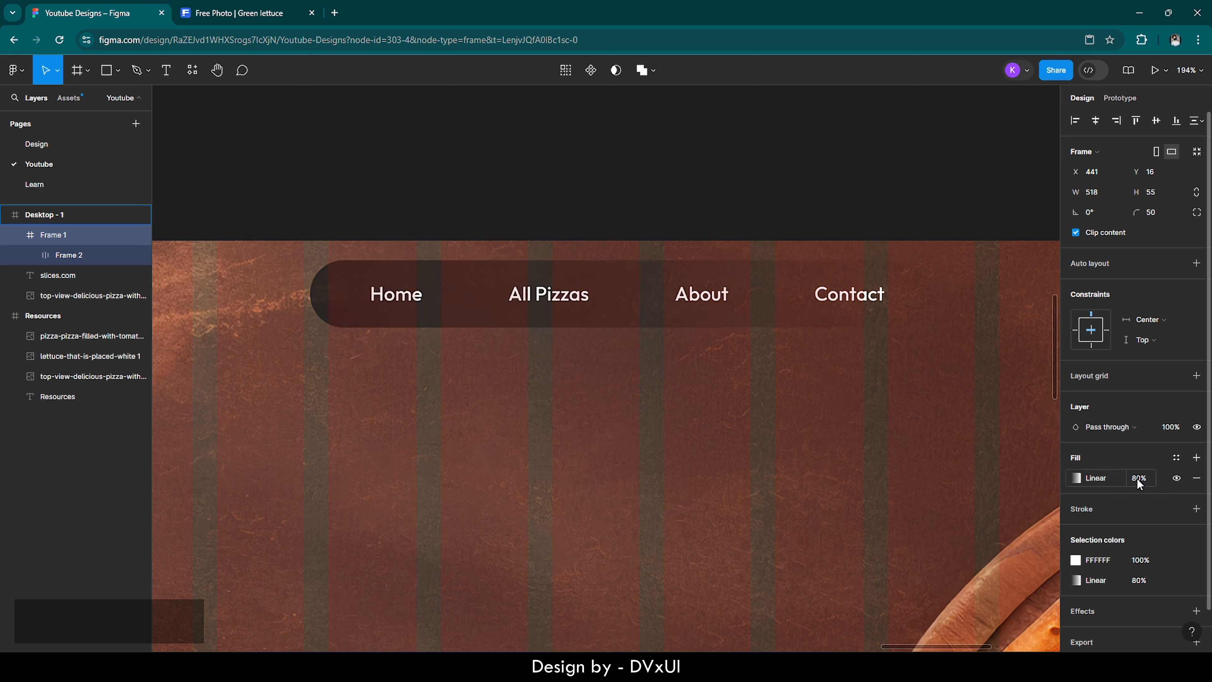
Step: Extend the end point of the fill gradient horizontally beyond the navigation pill's right edge
left_click(1074, 478)
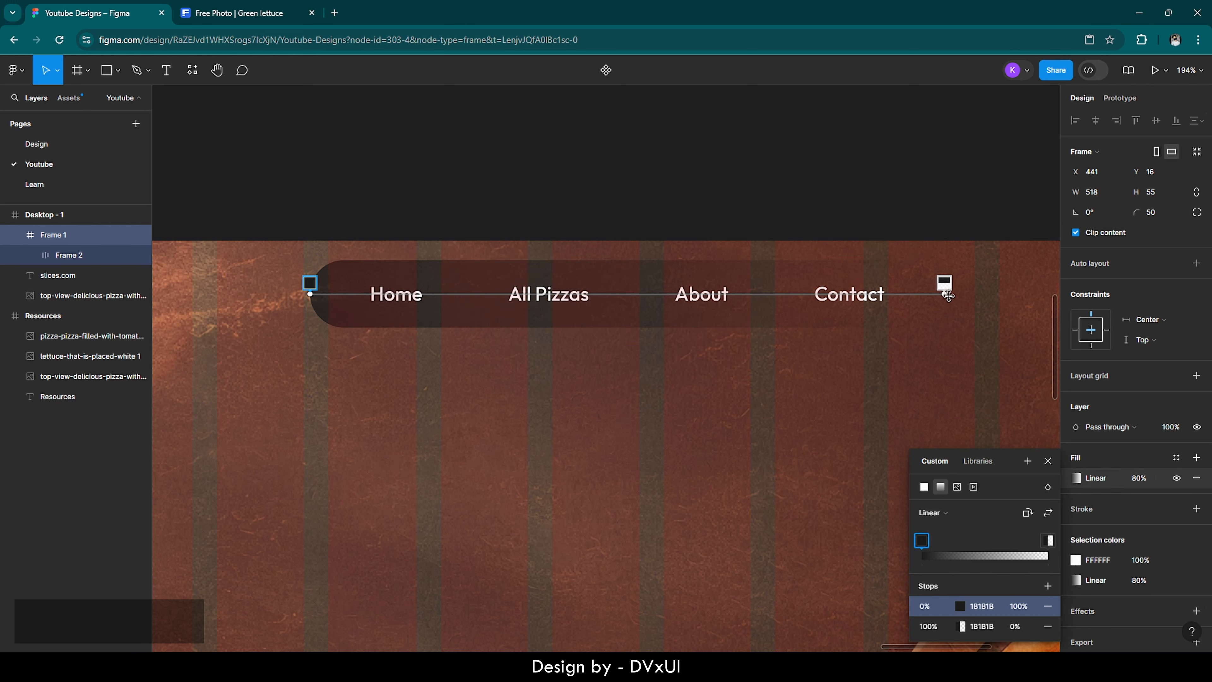
left_click_drag(947, 295, 1036, 295)
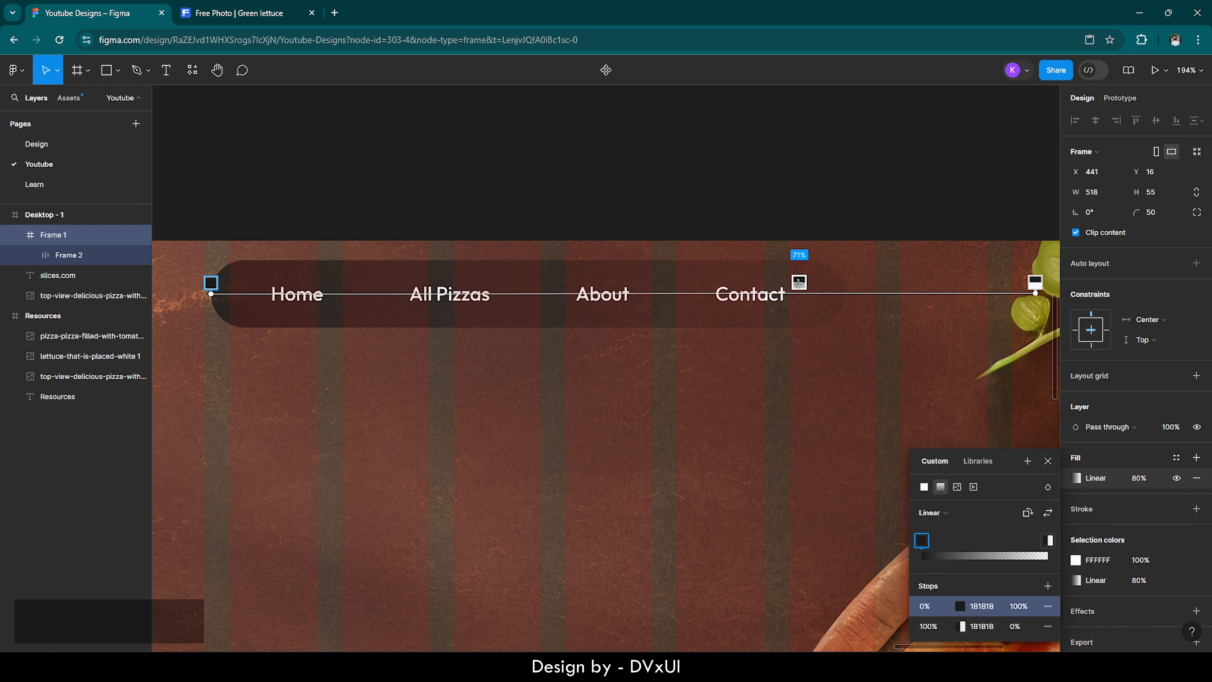
key("Escape")
left_click(815, 195)
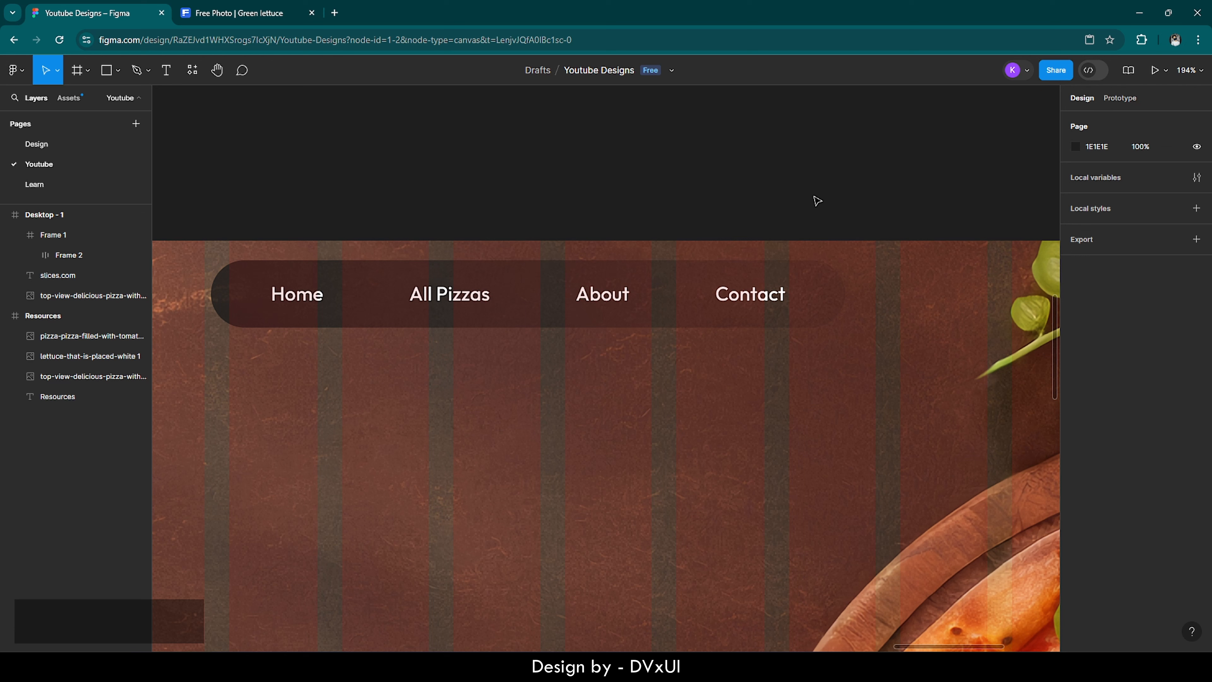
Step: Add a stroke to the navigation pill and set its colour to FFFFFF
left_click(822, 308)
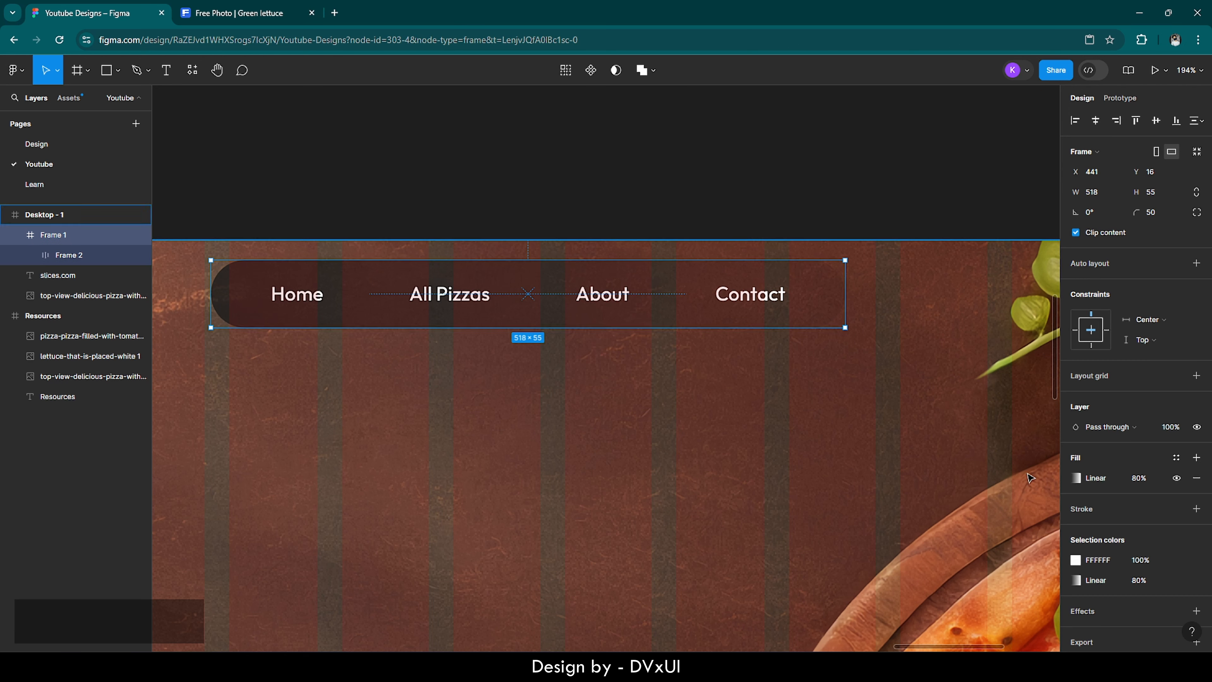
scroll(1136, 377, "down", 1)
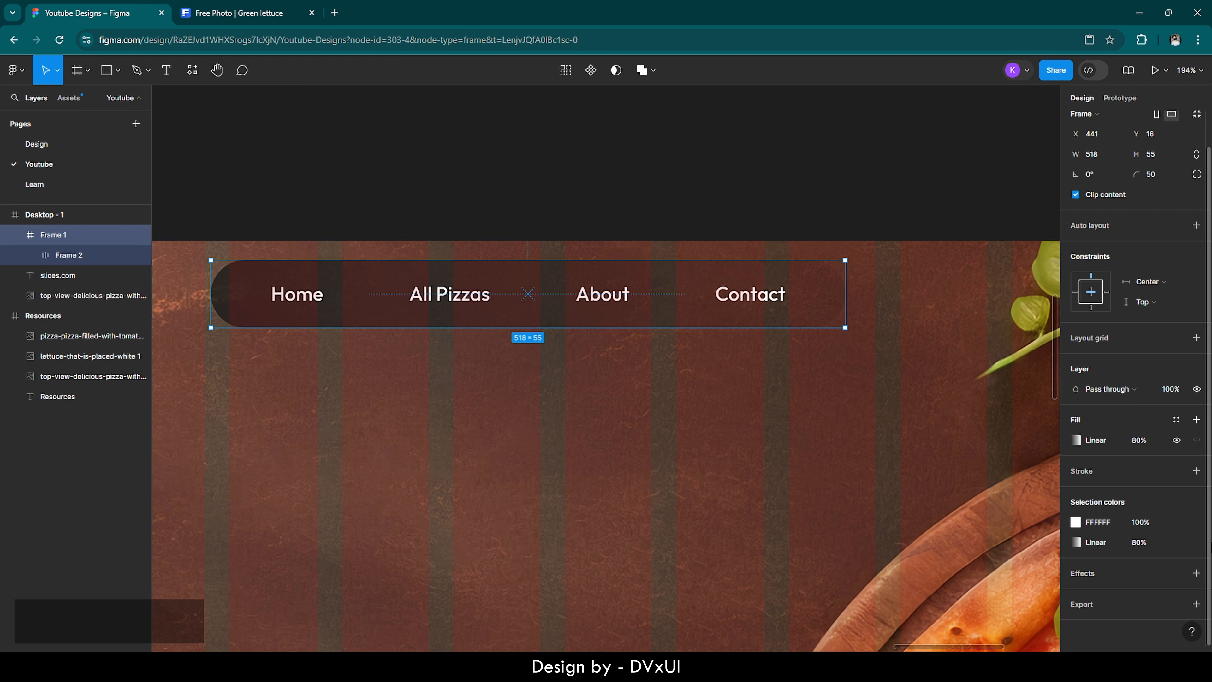
left_click(1083, 473)
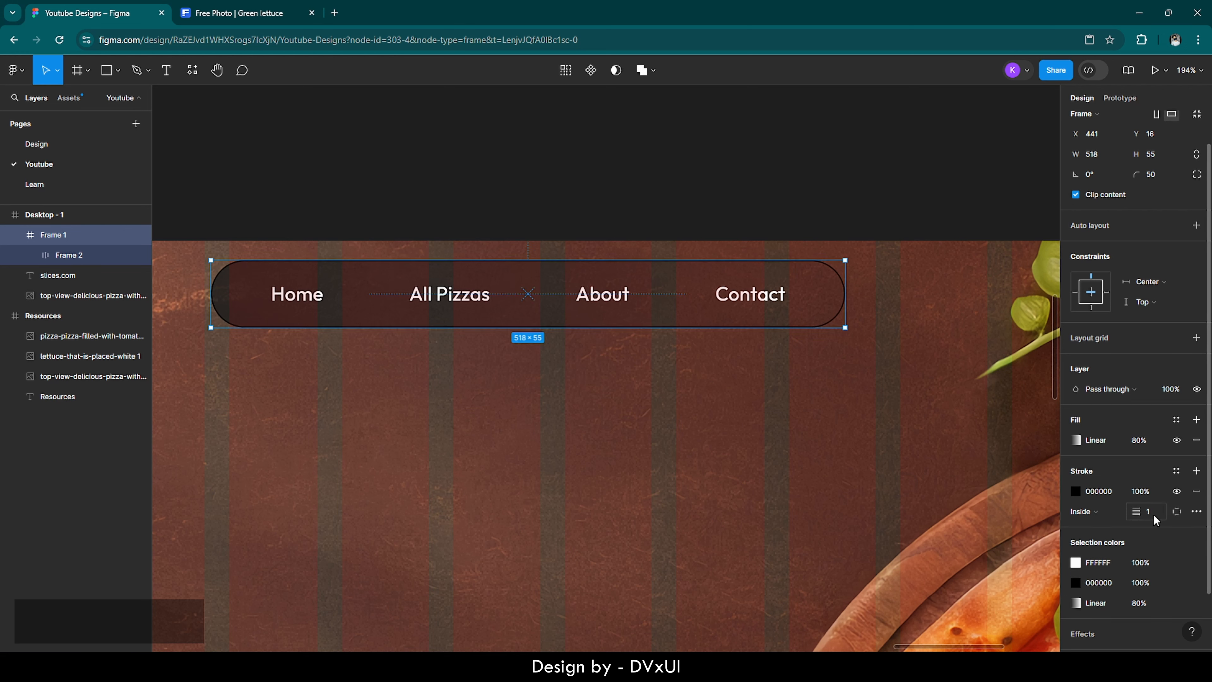
left_click(1112, 491)
key("BackSpace")
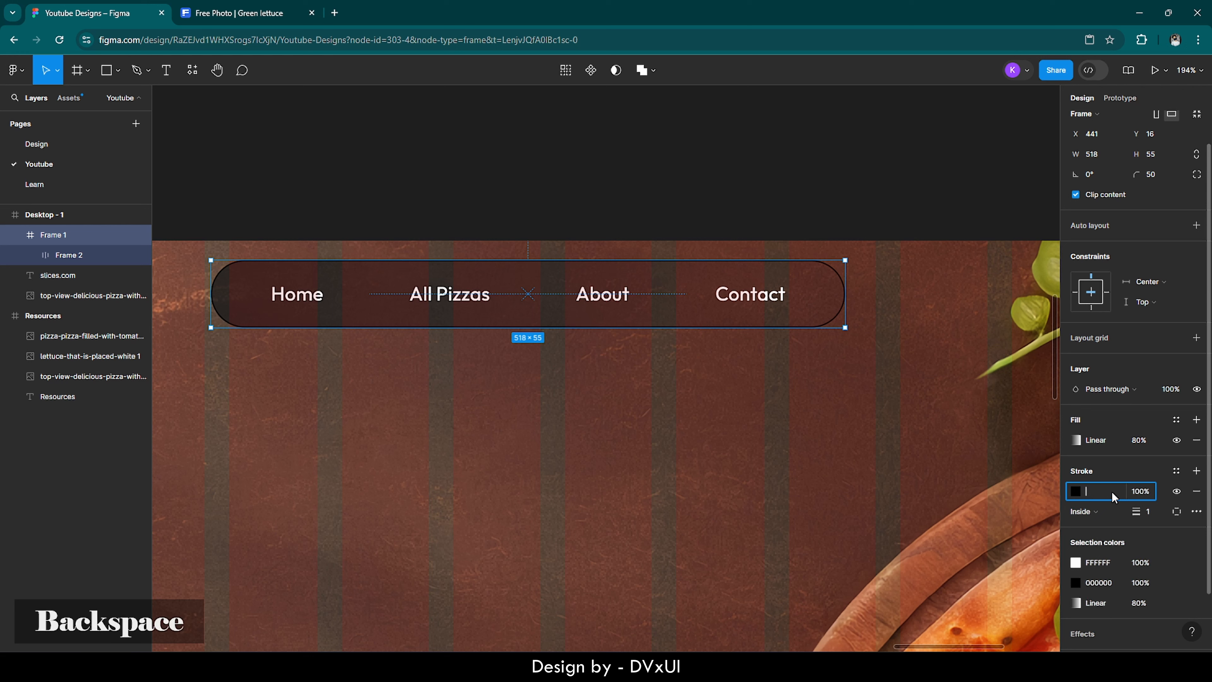
type("ffffff")
key("Return")
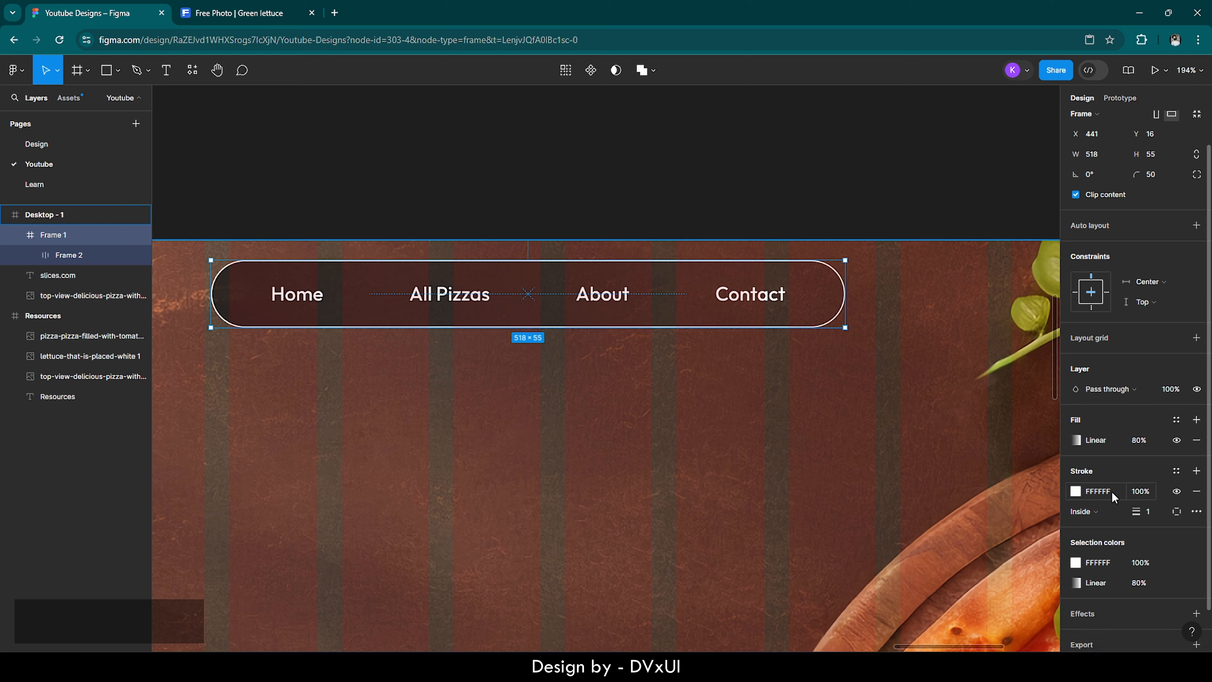
Step: Re-enter the navigation pill's stroke colour using the short code ff and the colour name white
left_click(1112, 491)
key("BackSpace")
type("ff")
key("Return")
left_click(1112, 491)
key("BackSpace")
type("white")
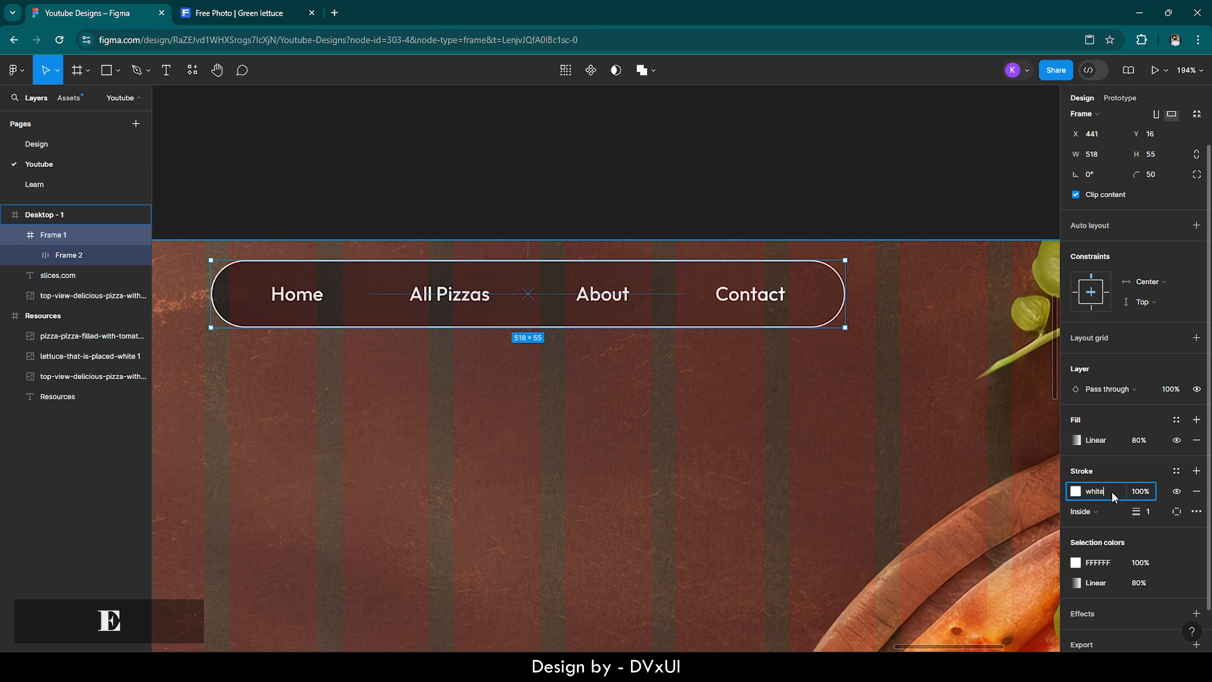
key("Return")
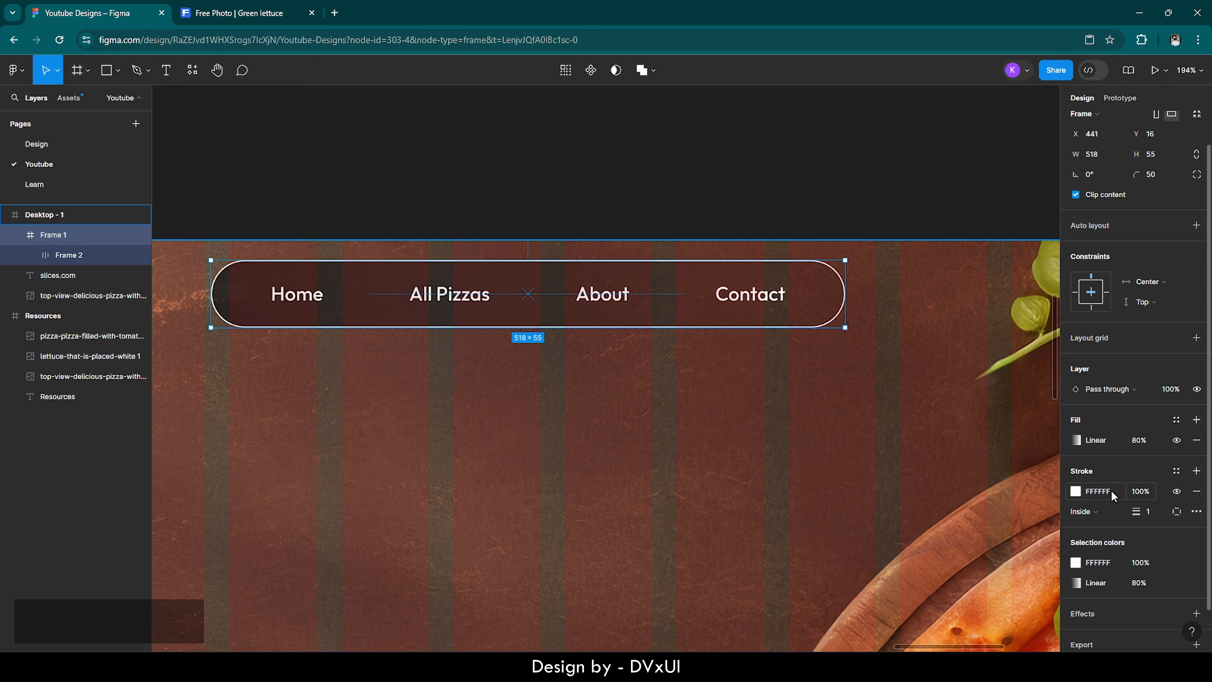
Step: Select the Home text label inside the navigation bar
scroll(743, 479, "down", 5)
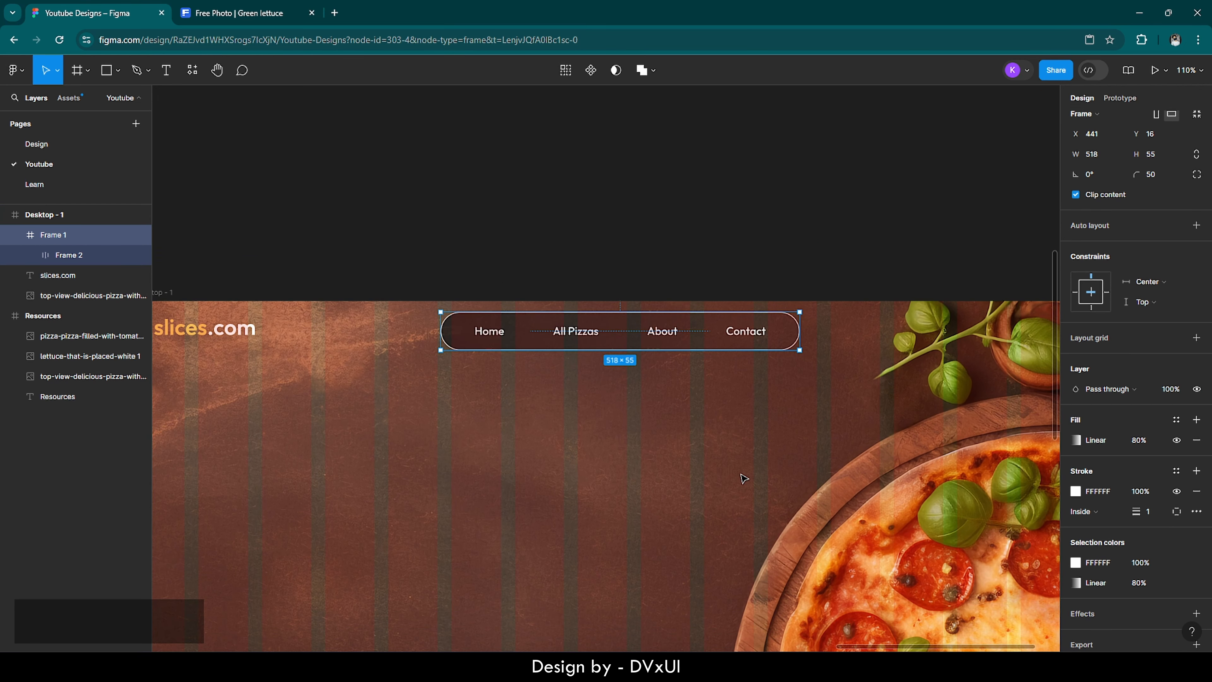
scroll(743, 478, "down", 3)
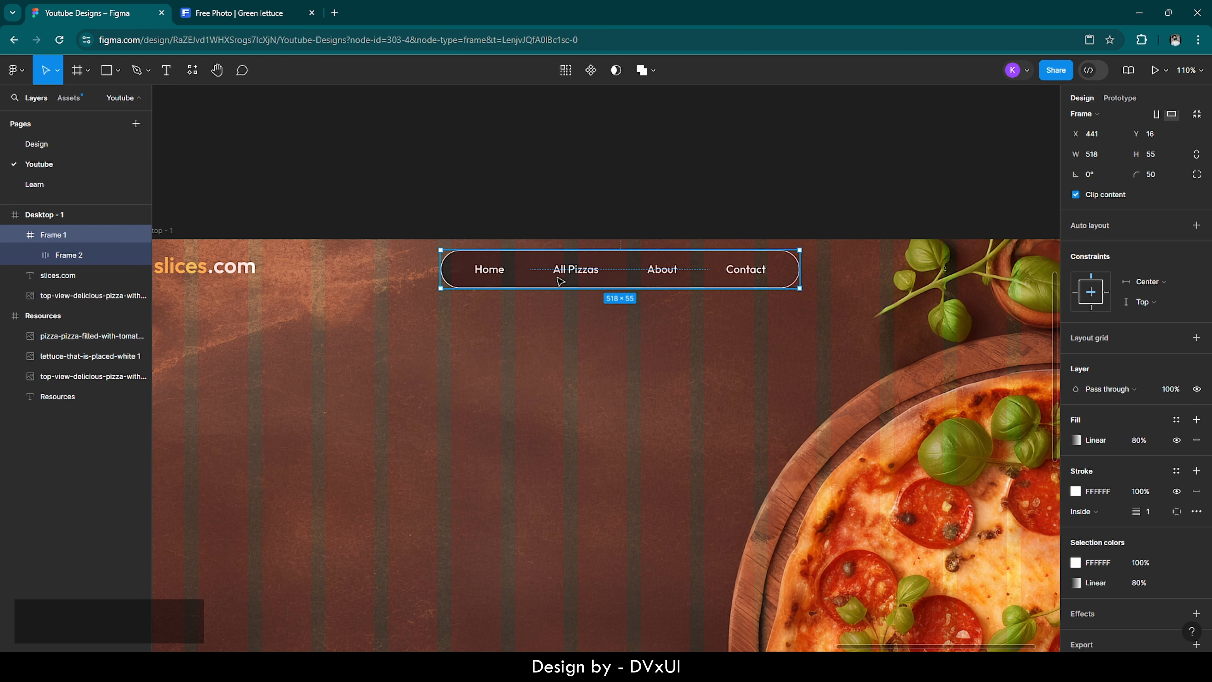
double_click(509, 276)
scroll(491, 274, "up", 5)
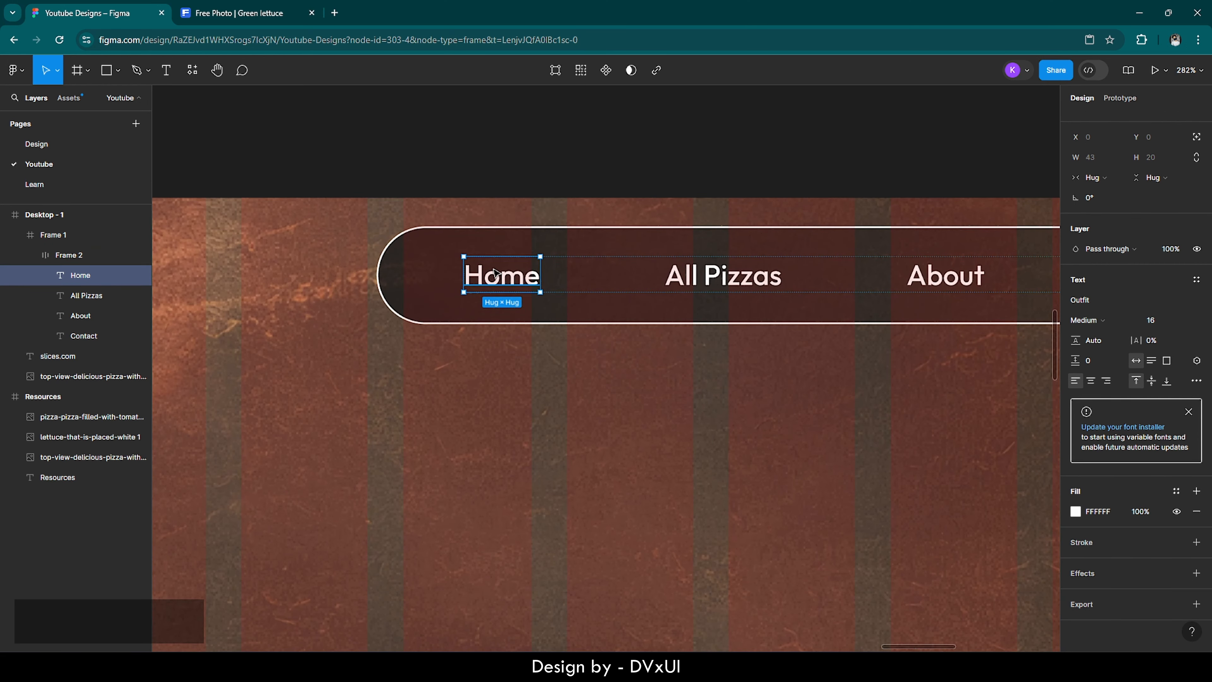
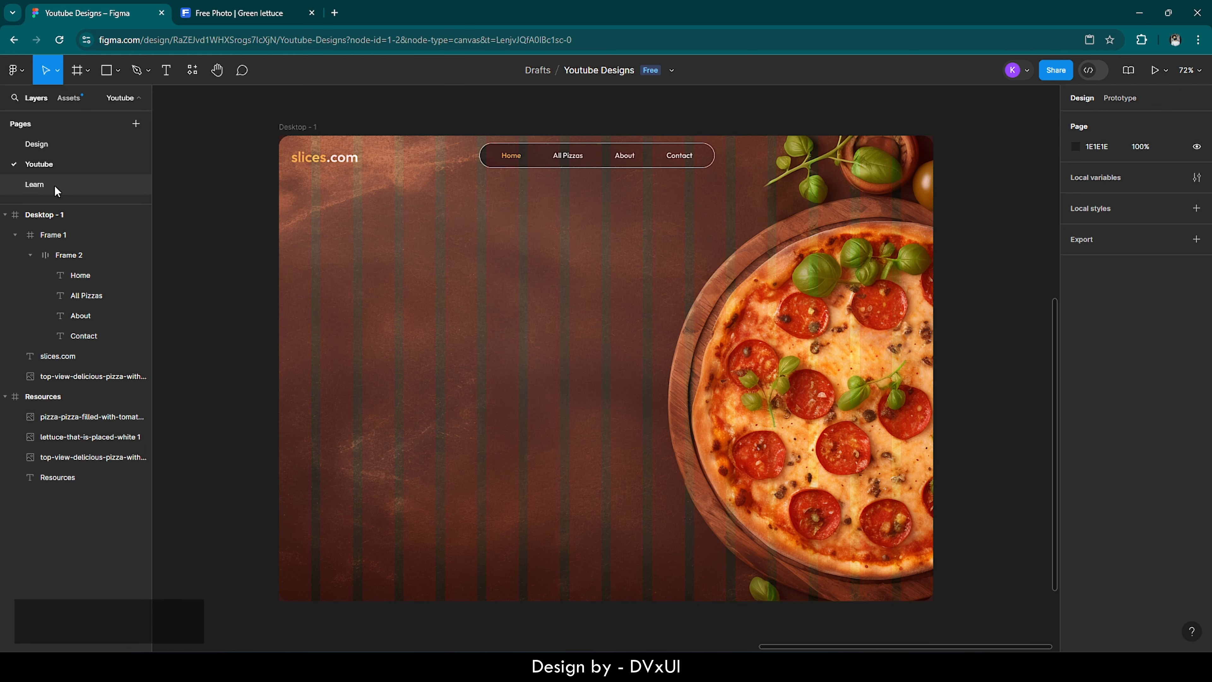
Step: Open mobbin.com in a new browser tab
left_click(335, 13)
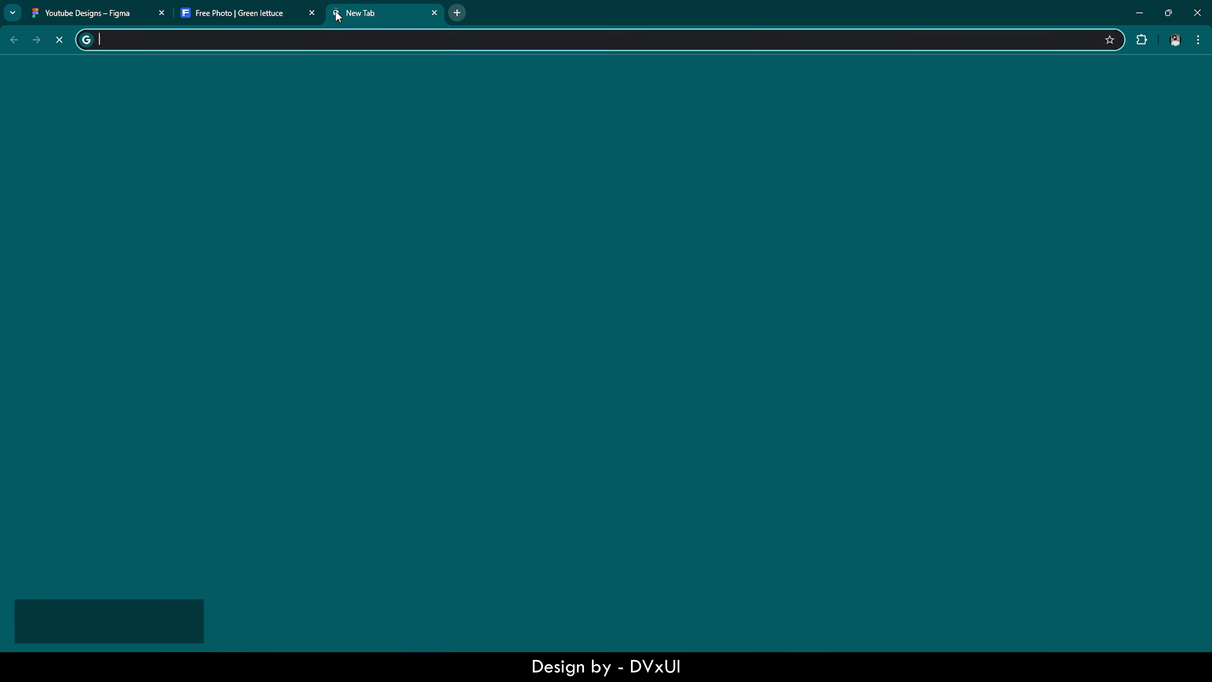
type("mobbin.com")
key("Return")
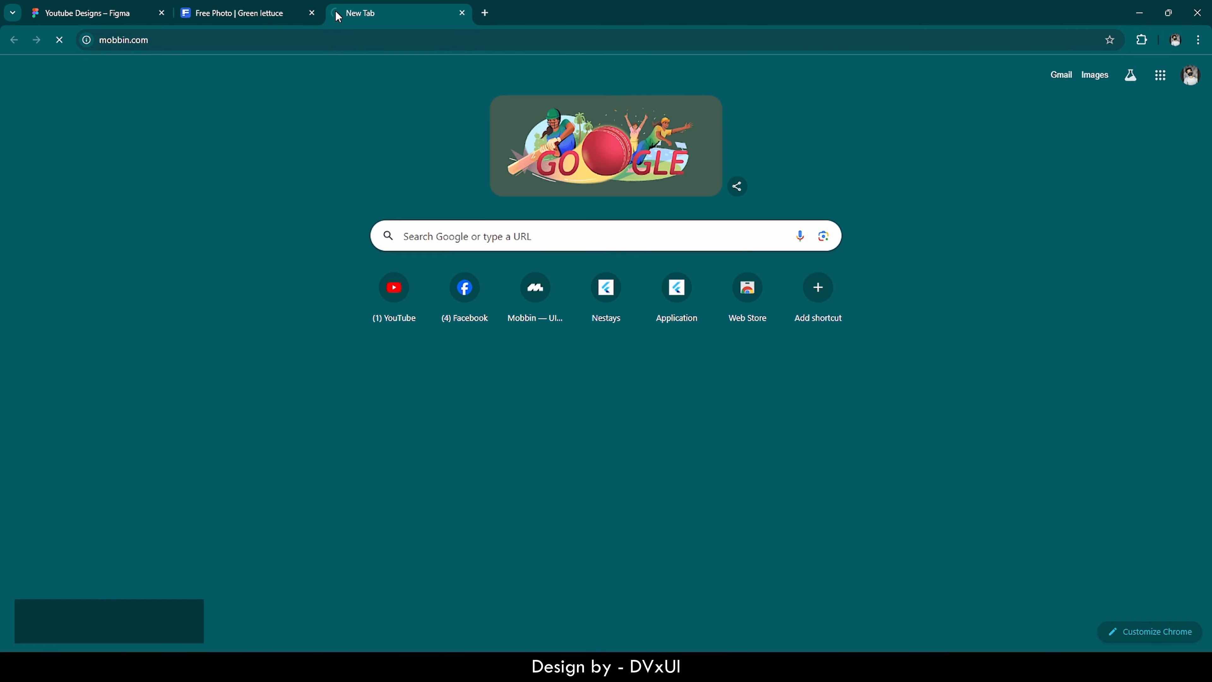
Step: Search the web for dribbble in a new browser tab and open the official Dribbble site
left_click(484, 14)
type("drid")
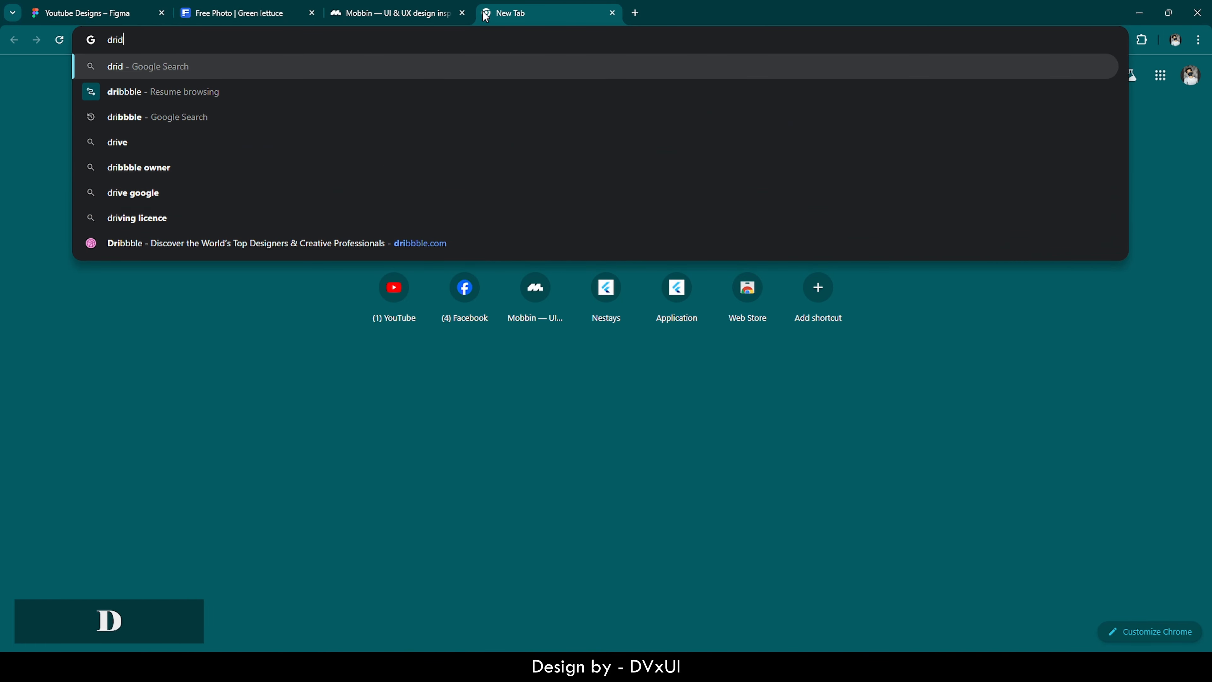
key("BackSpace")
type("bbb")
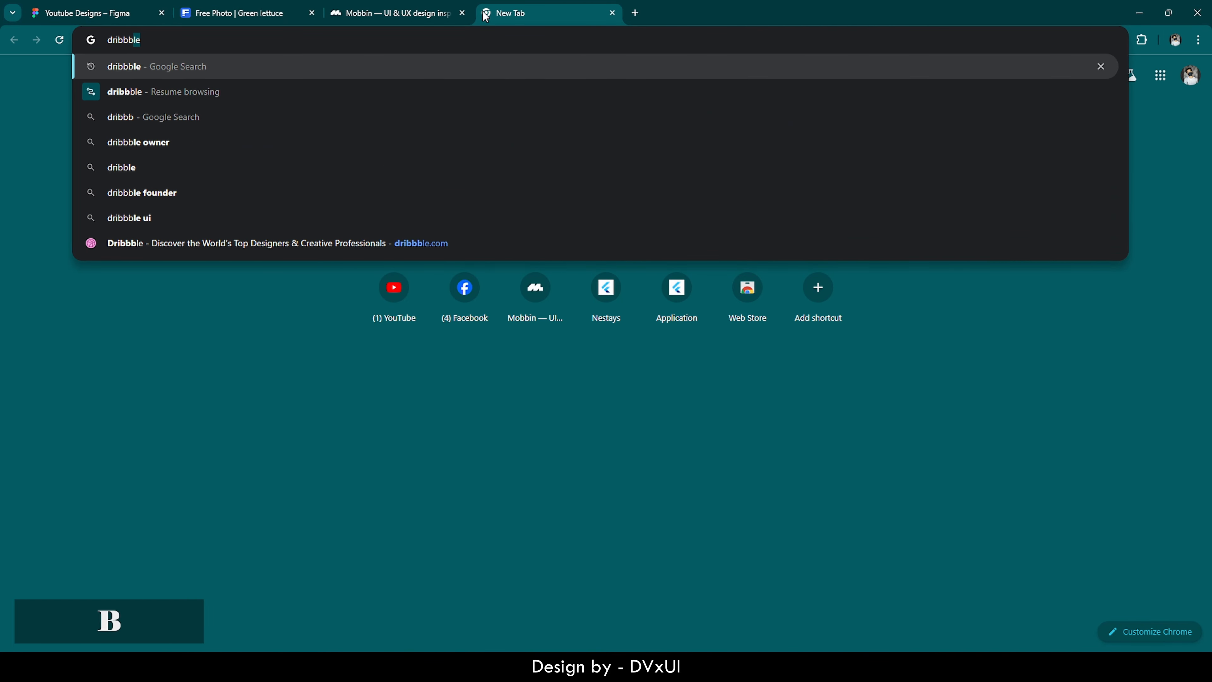
key("Return")
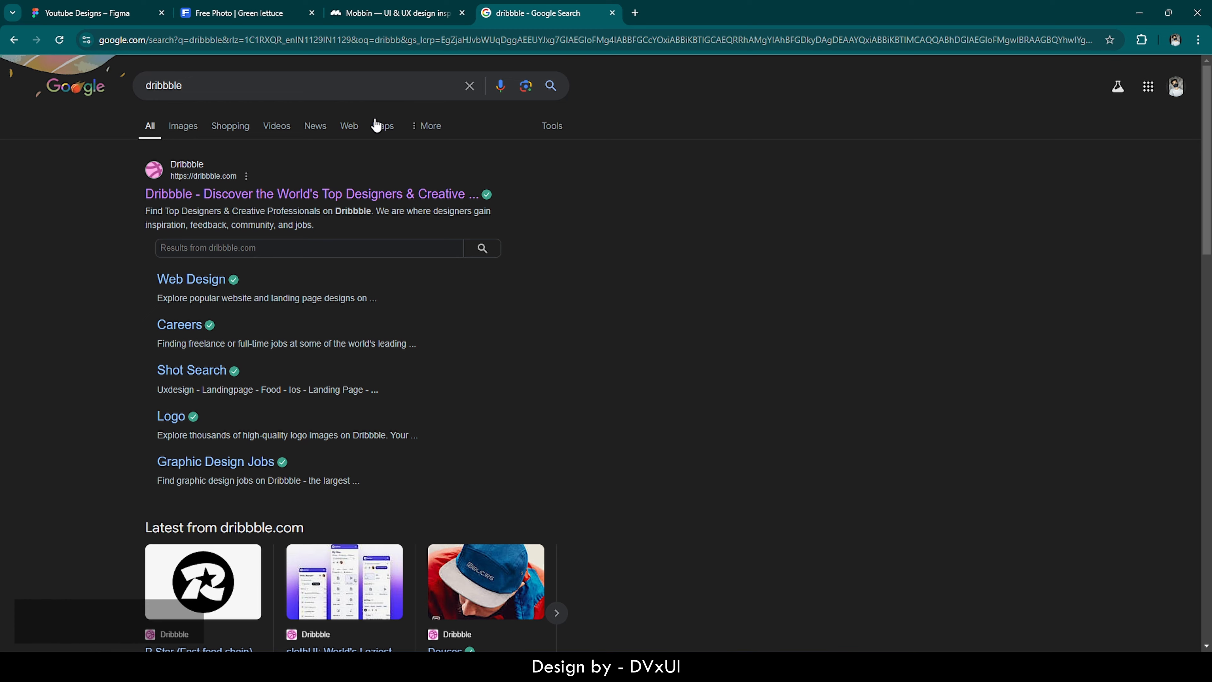
left_click(360, 194)
Step: Search the web for tradingview in another new tab and open the TradingView India homepage
left_click(635, 13)
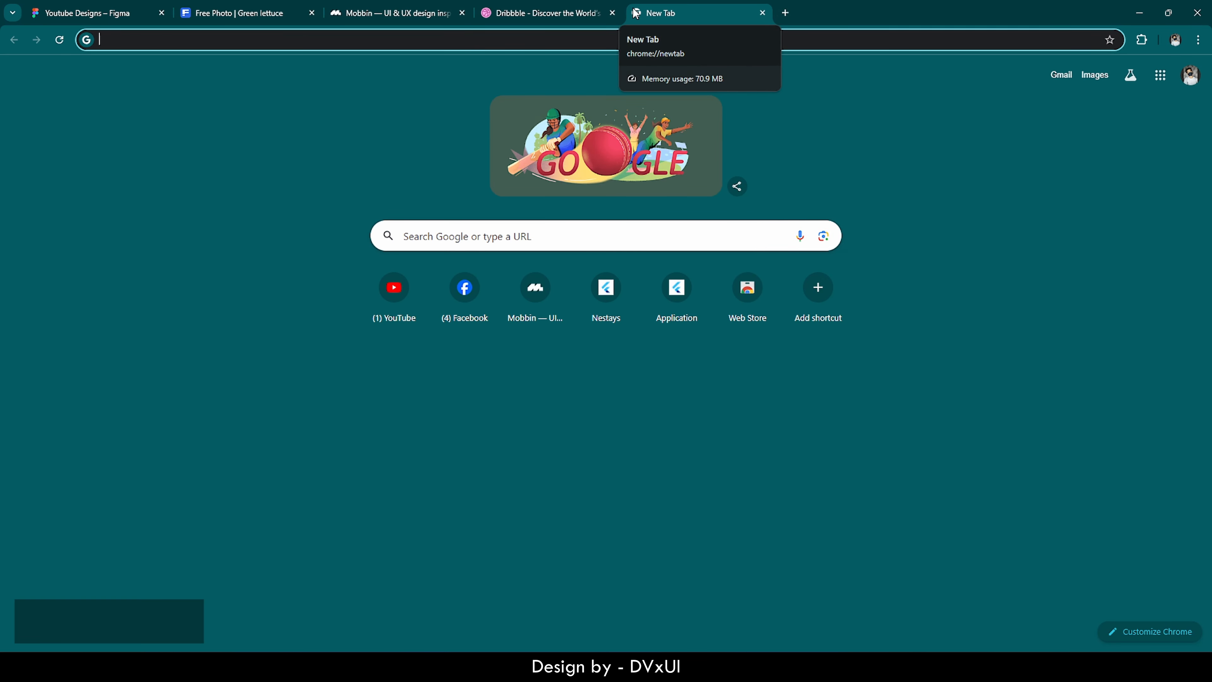
type("alo")
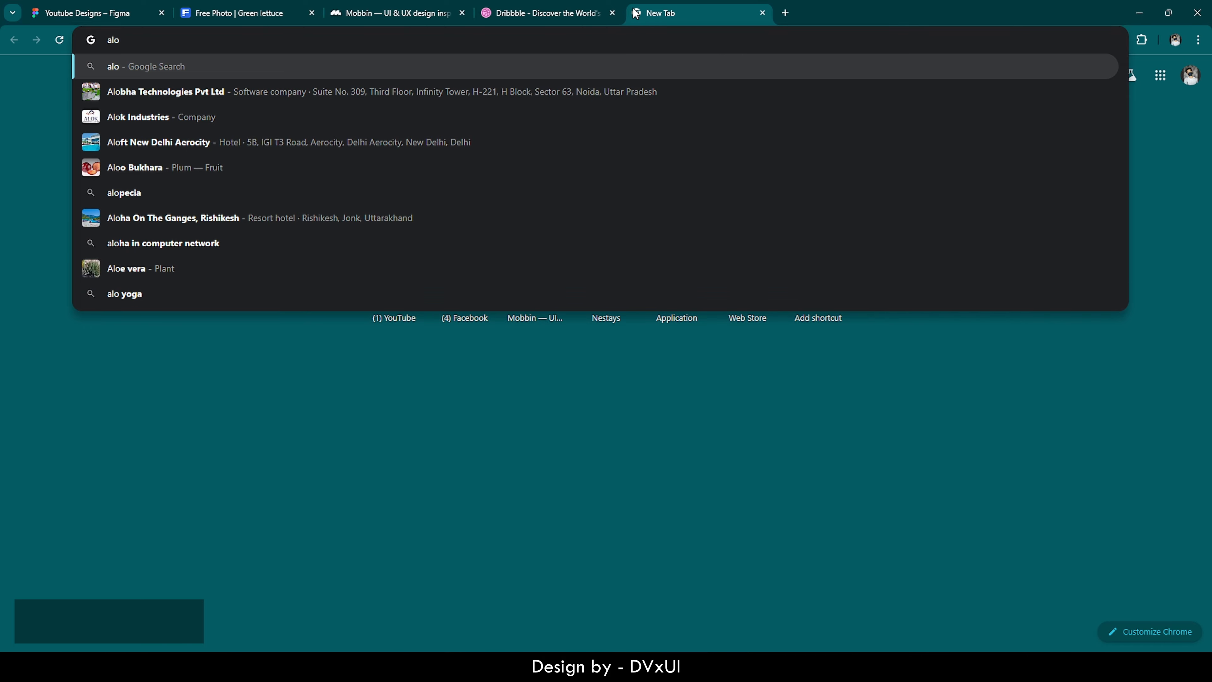
key("BackSpace")
key("BackSpace")
key("BackSpace")
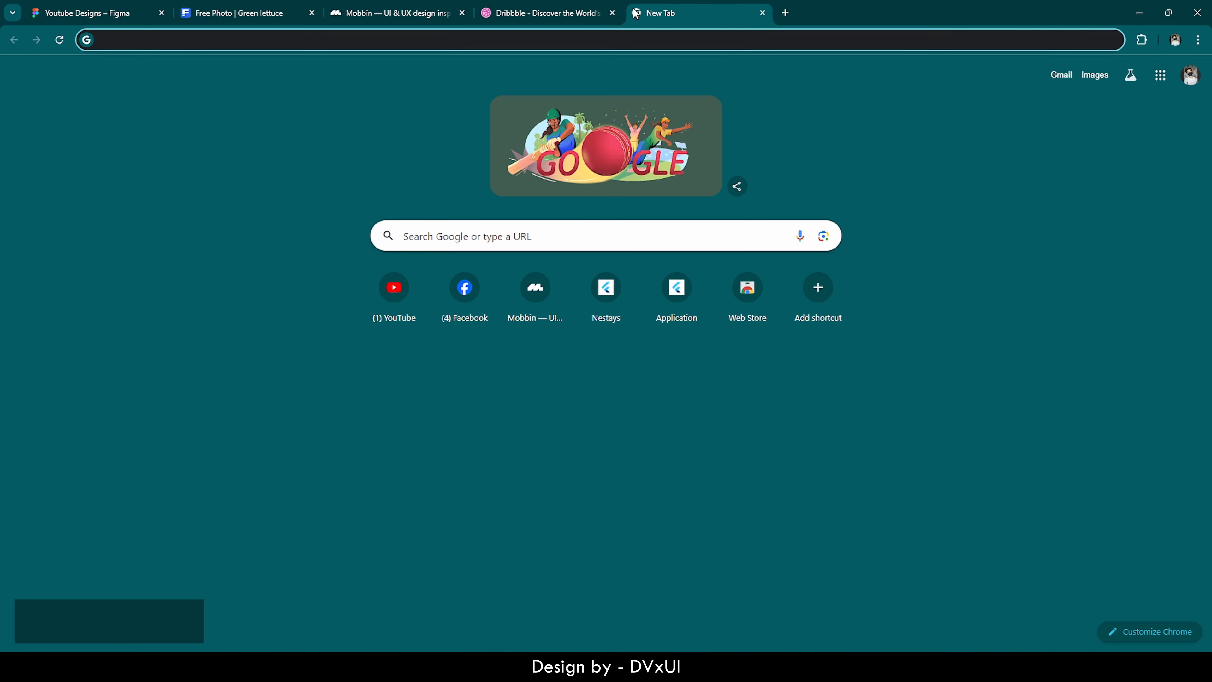
type("tradingview")
key("Return")
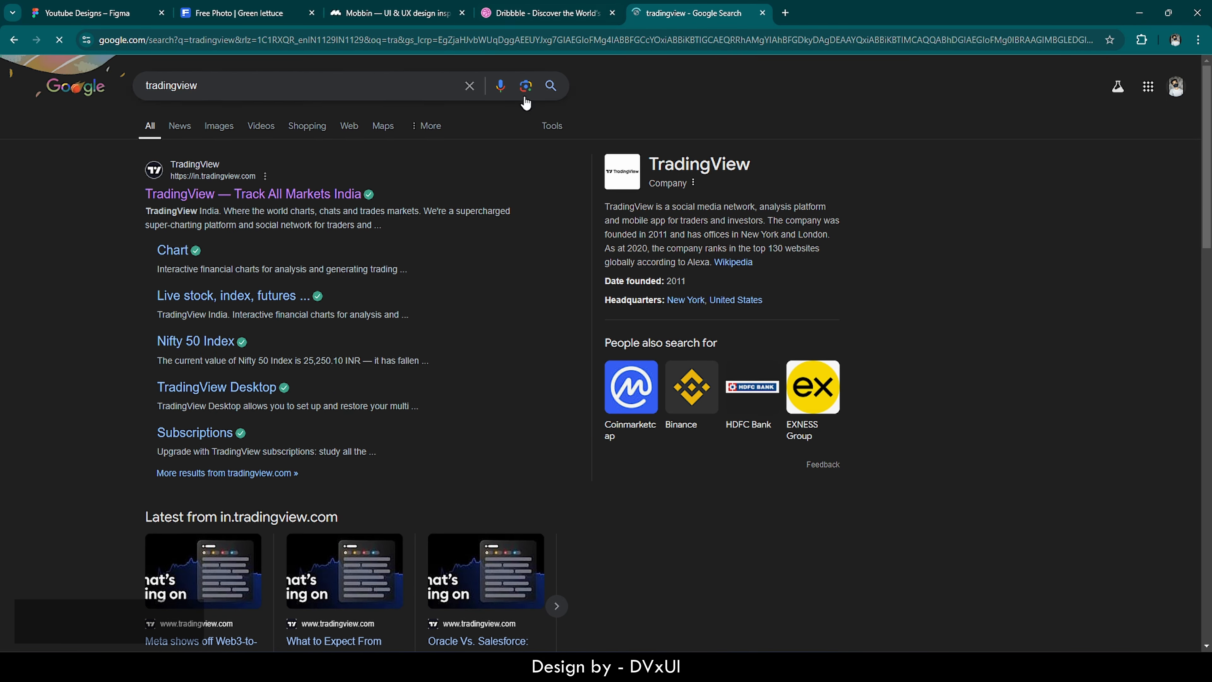
left_click(320, 194)
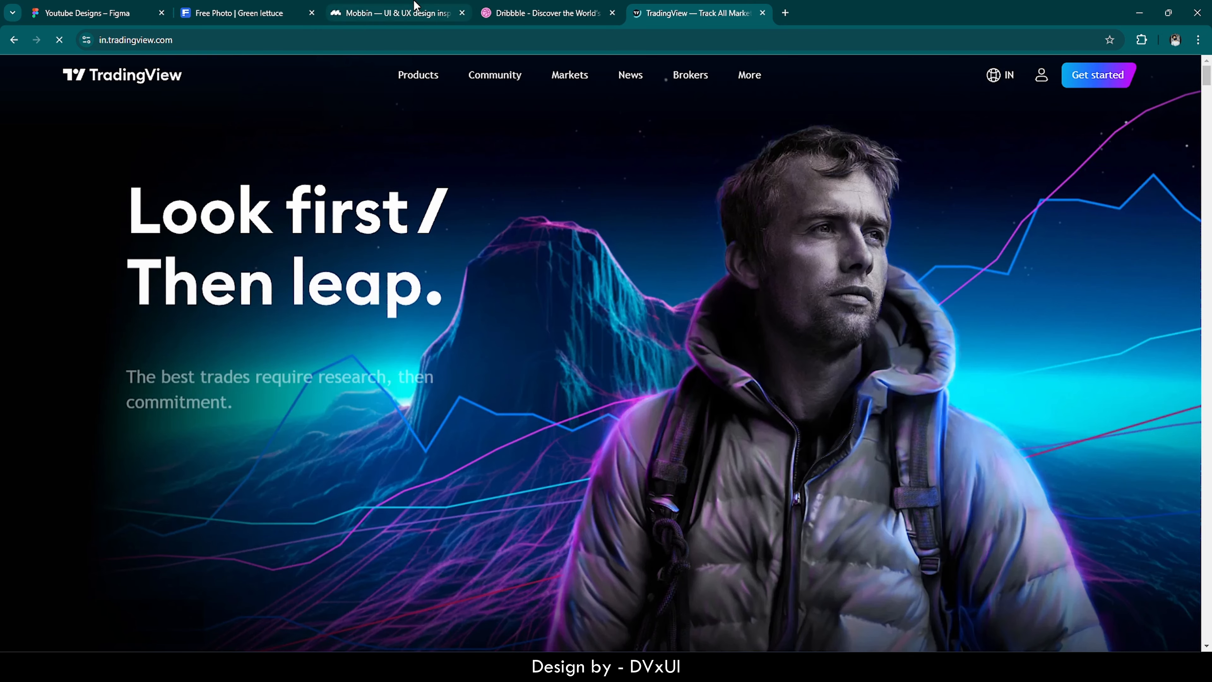
Step: Examine how the hero text is arranged on the Mobbin, Dribbble and TradingView homepages
left_click(414, 4)
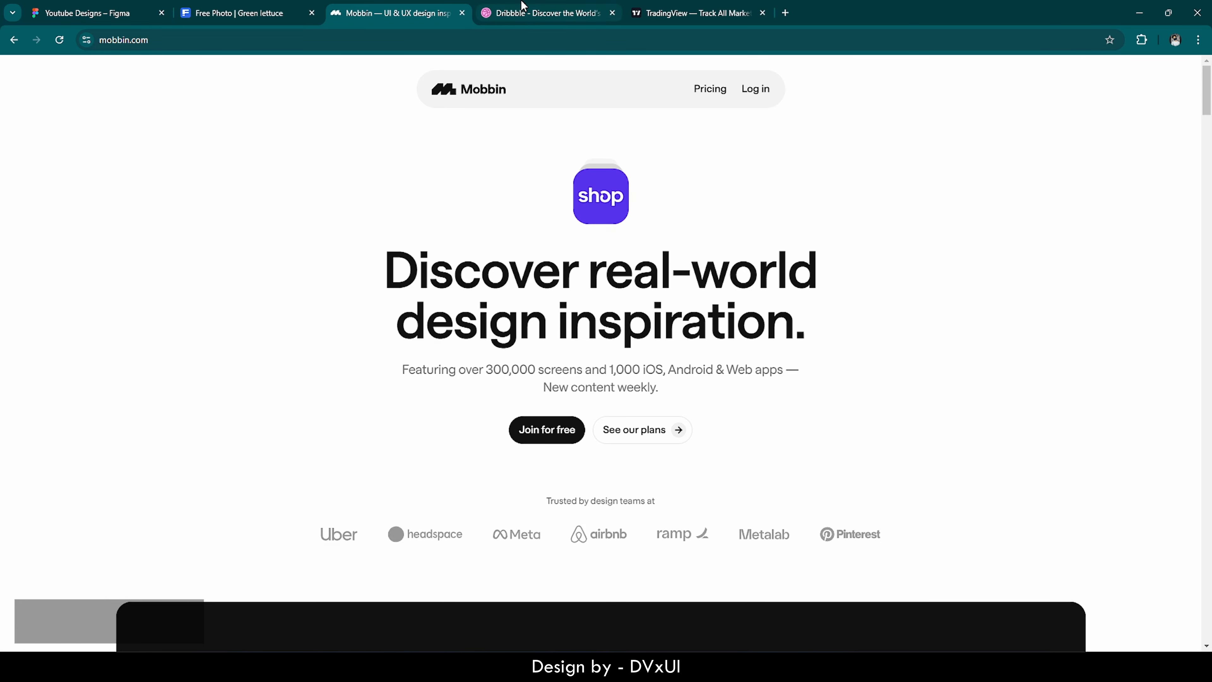
key("ctrl+Tab")
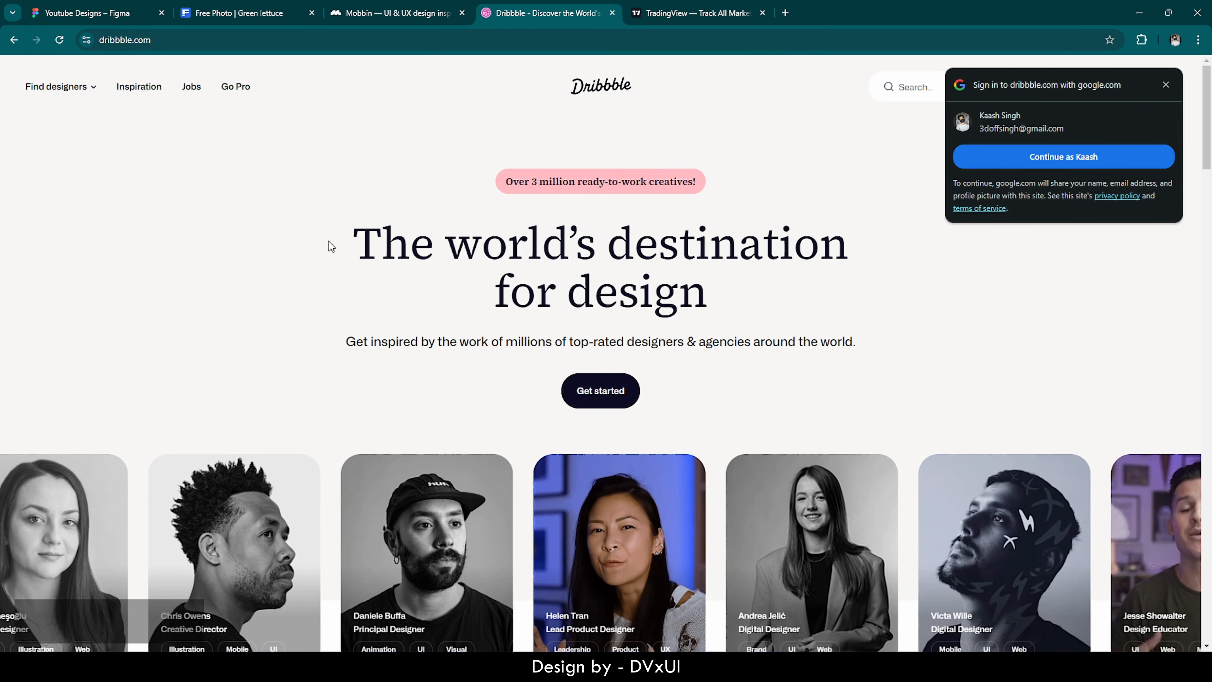
left_click(709, 19)
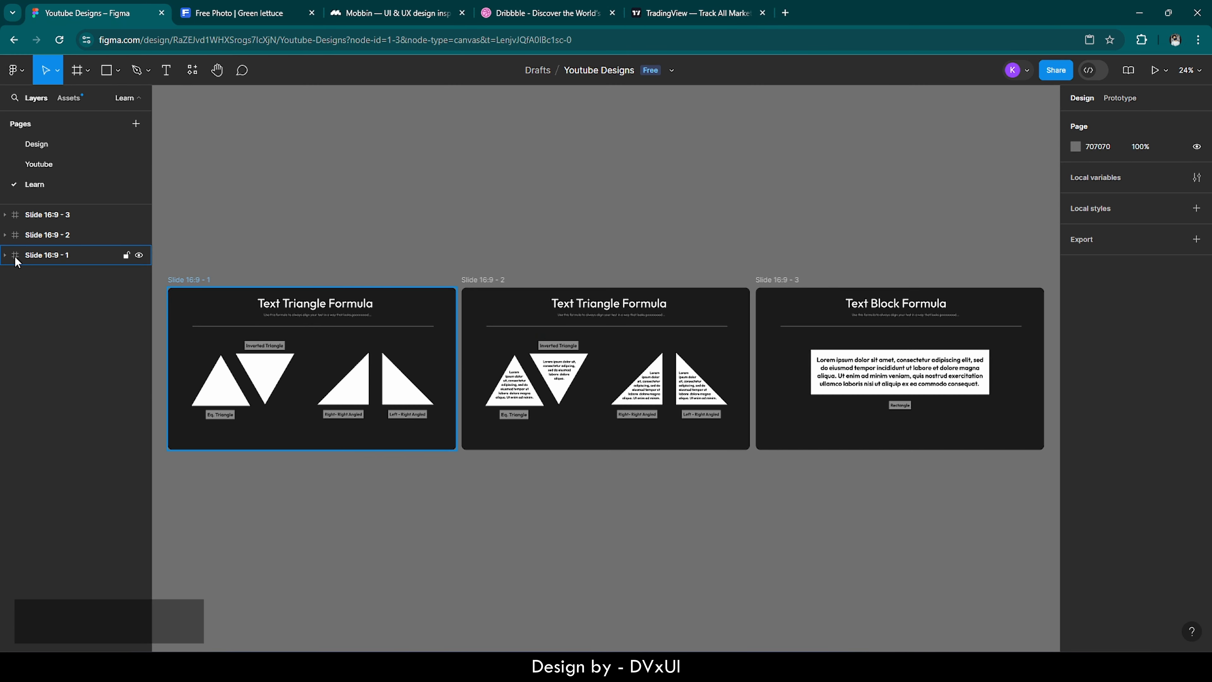
Step: On Figma's Learn page, zoom to Slide 16:9 - 1 and inspect the equilateral and inverted triangle shapes
double_click(17, 257)
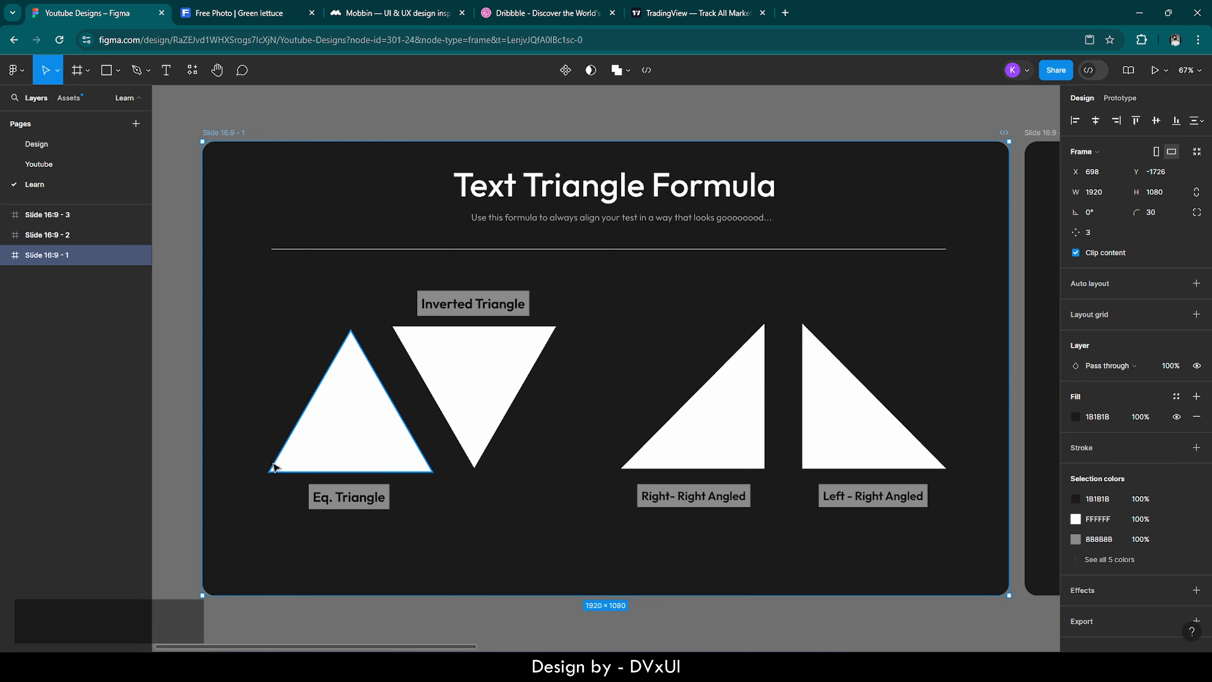
scroll(276, 468, "down", 1)
left_click(336, 408)
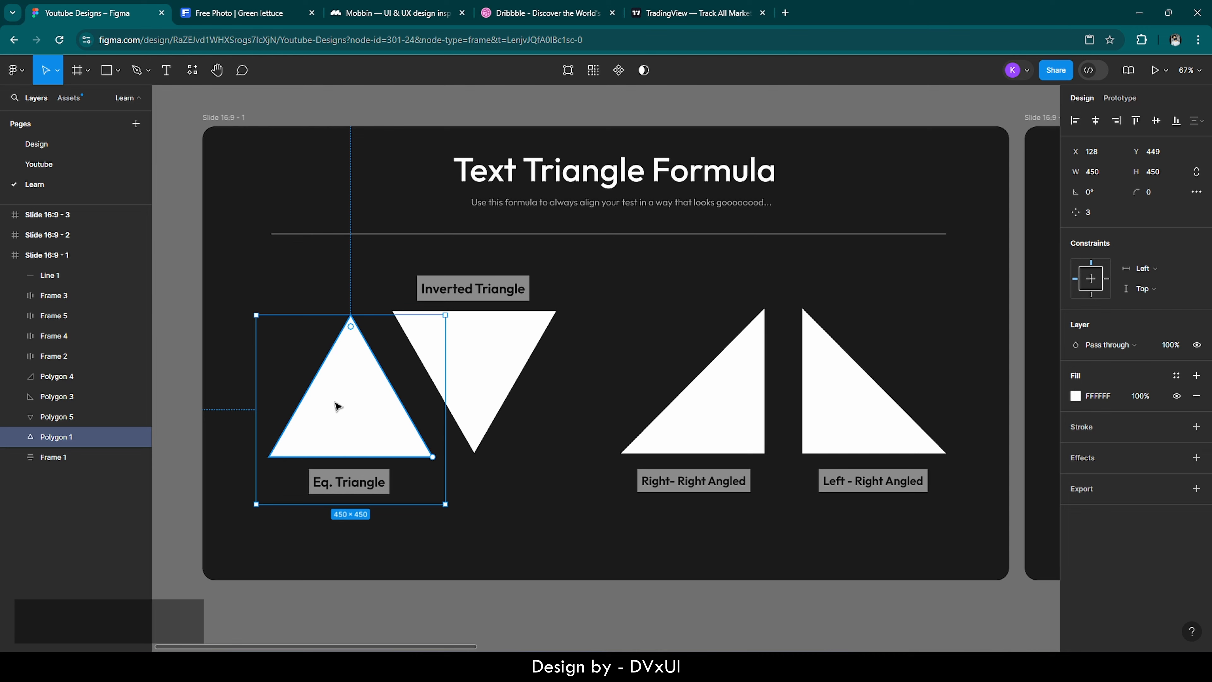
left_click(483, 380)
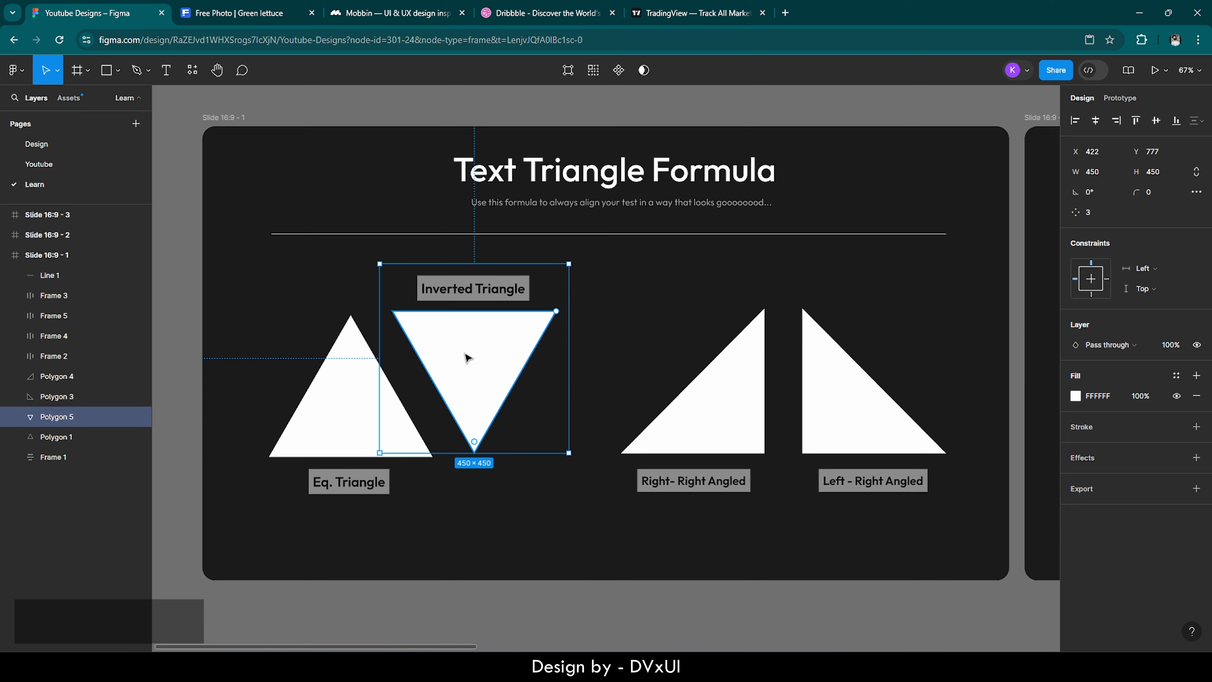
Step: Compare the Mobbin and Dribbble hero text with the triangle shapes on the first Text Triangle Formula slide in Figma
left_click(415, 13)
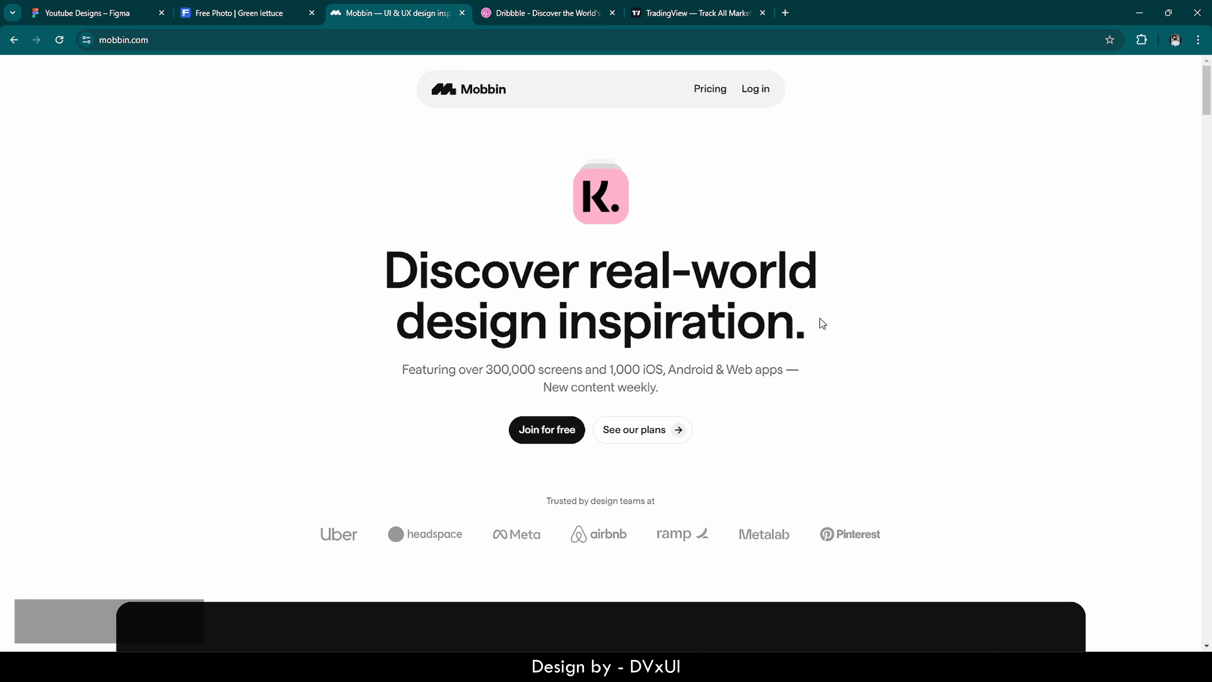
key("ctrl+Tab")
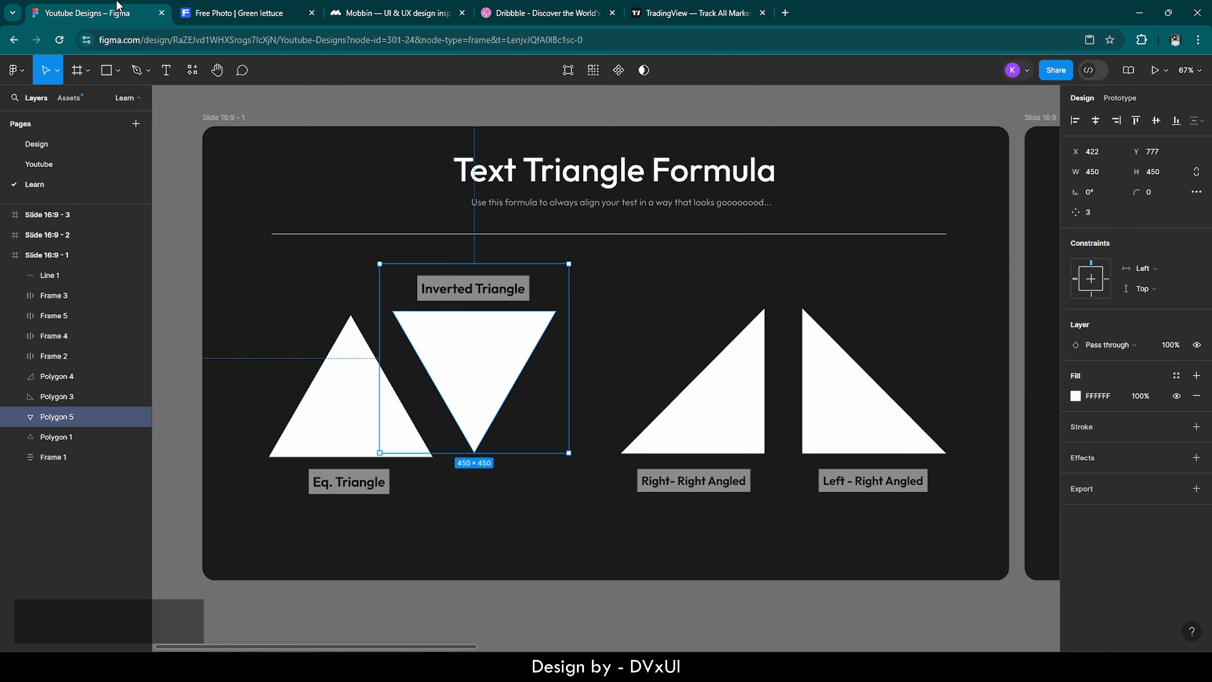
left_click(116, 11)
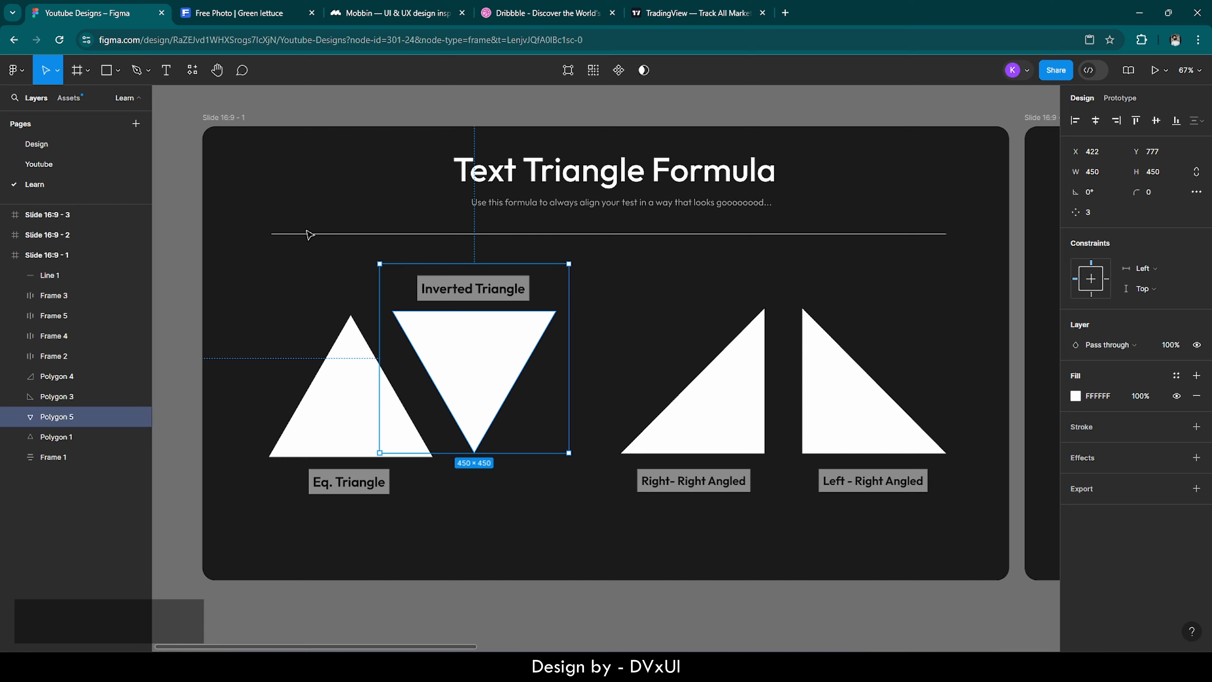
left_click(368, 365)
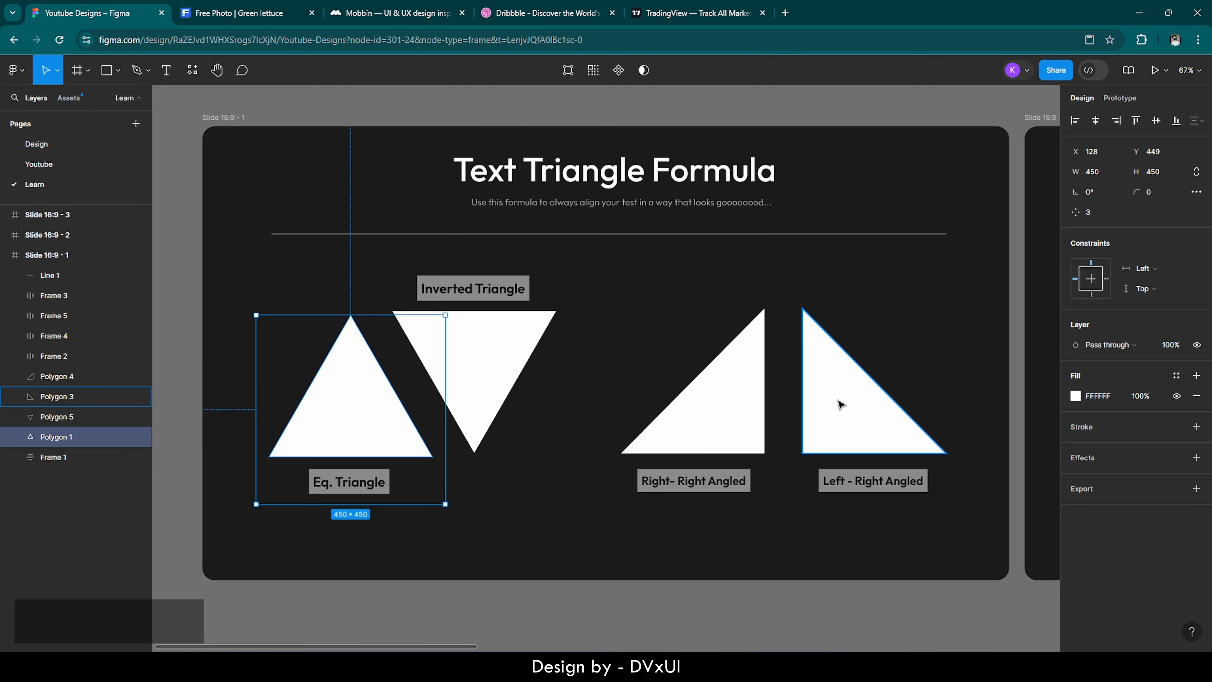
left_click(632, 401)
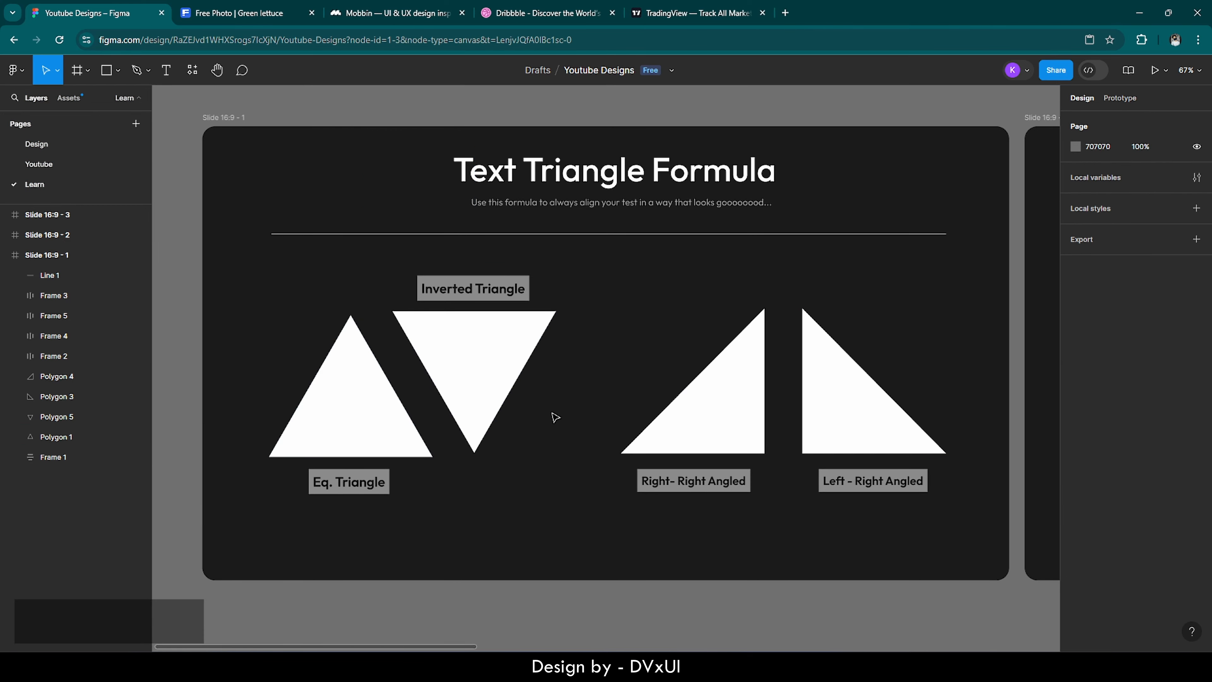
Step: Zoom to Slide 16:9 - 2 and examine the line breaks of the text inside the equilateral triangle
left_click(16, 235)
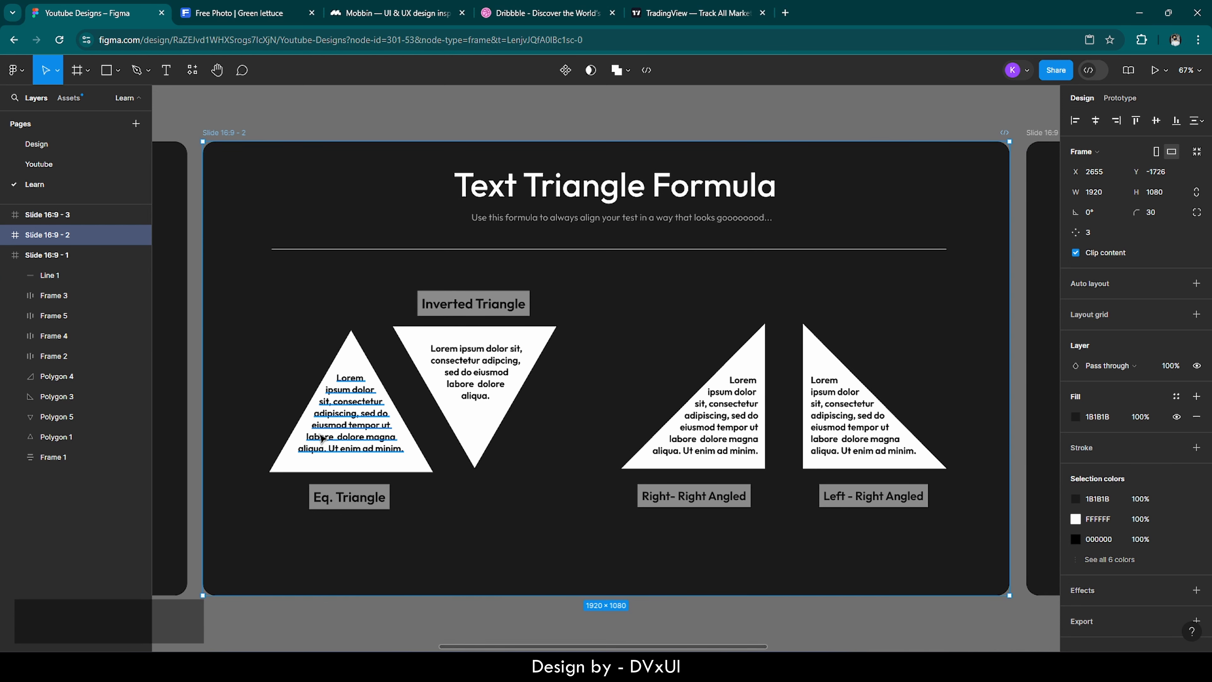
left_click(359, 424)
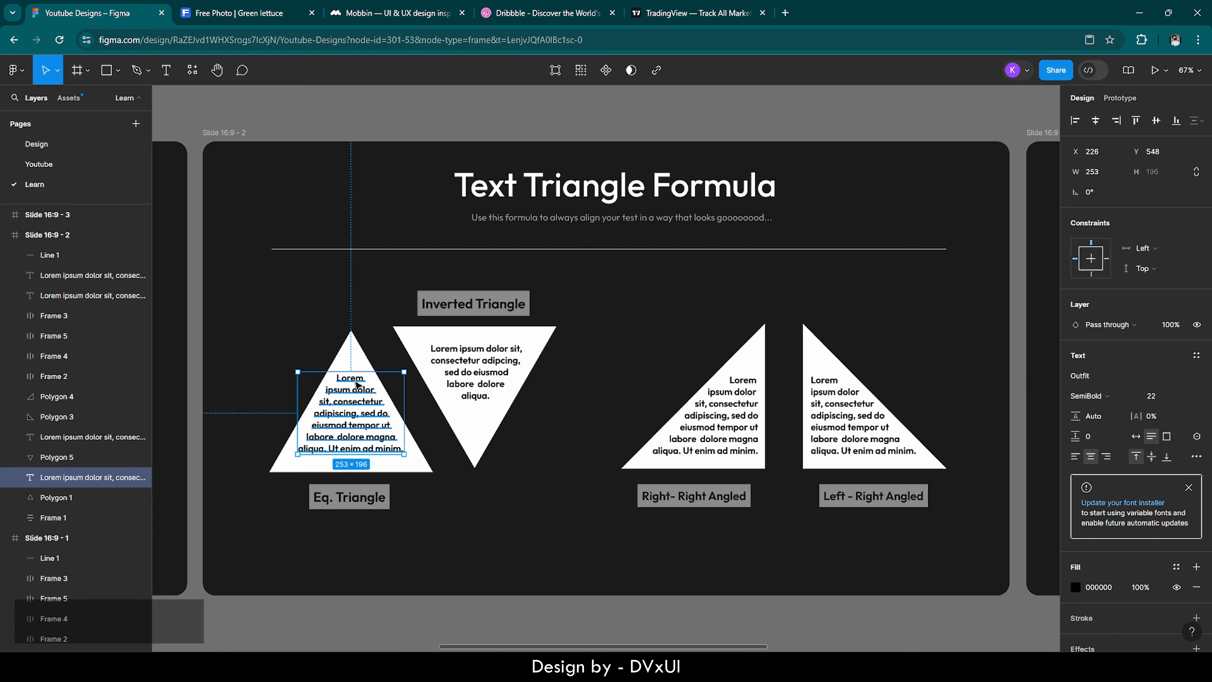
double_click(377, 396)
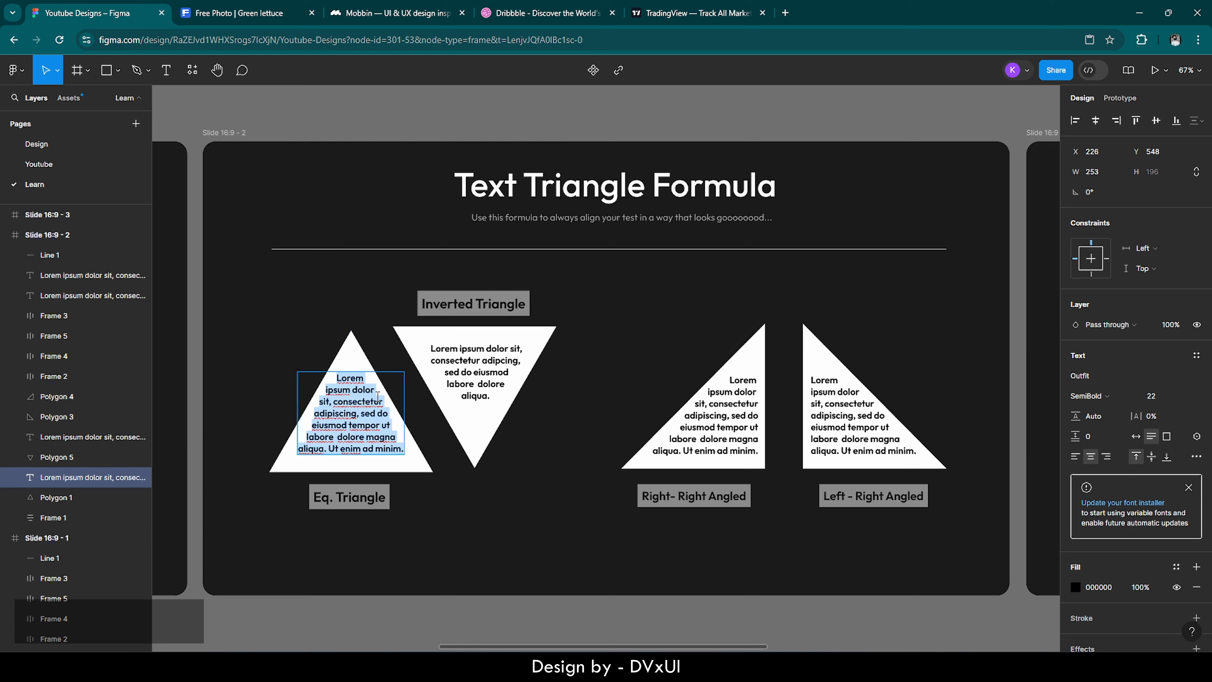
left_click(386, 403)
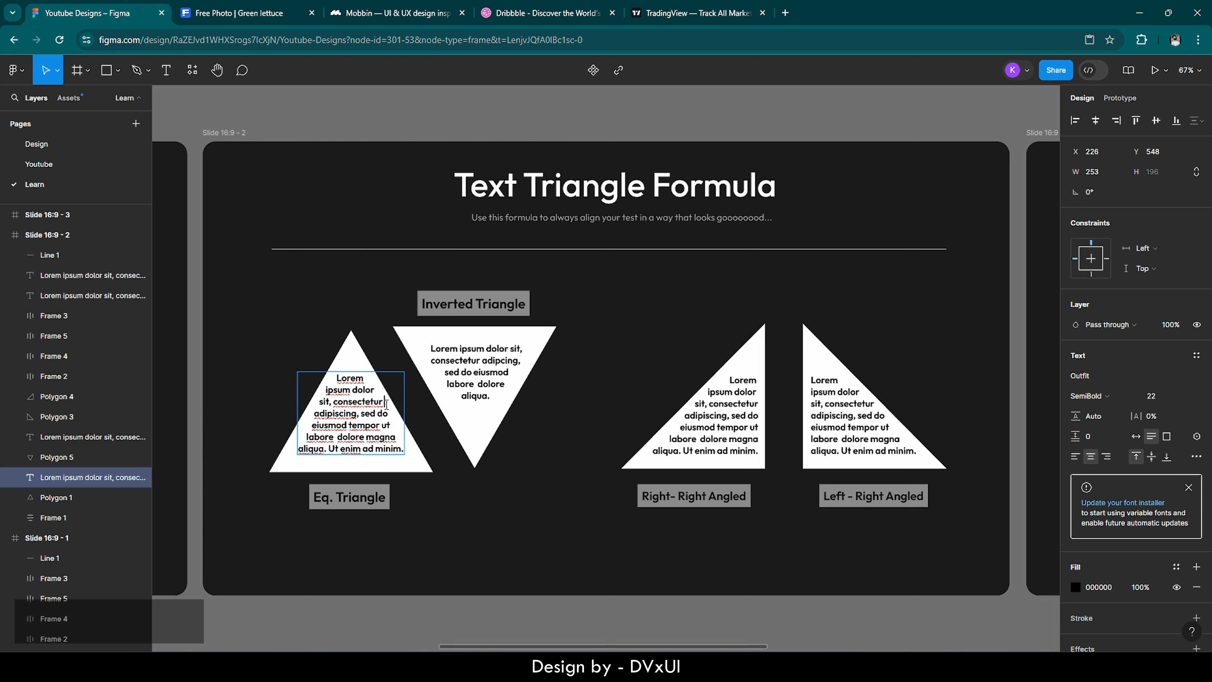
key("Escape")
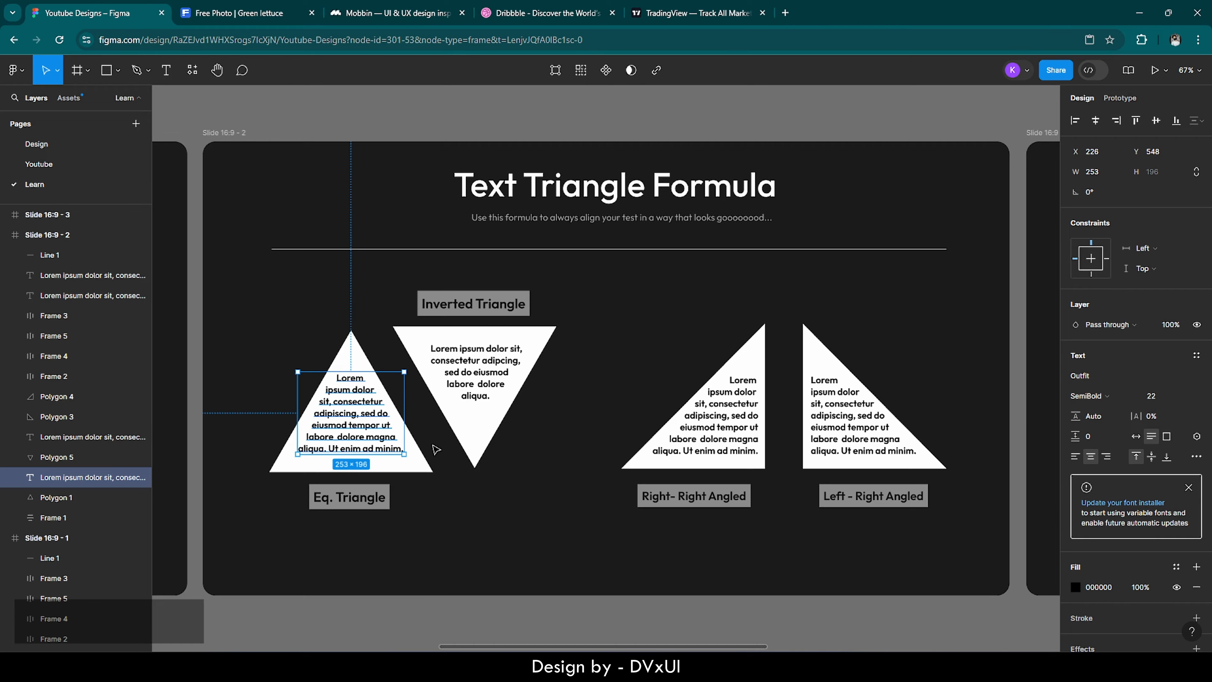
key("Escape")
Step: Examine the paragraph and its white rectangle on the Text Block Formula slide
scroll(435, 449, "down", 5)
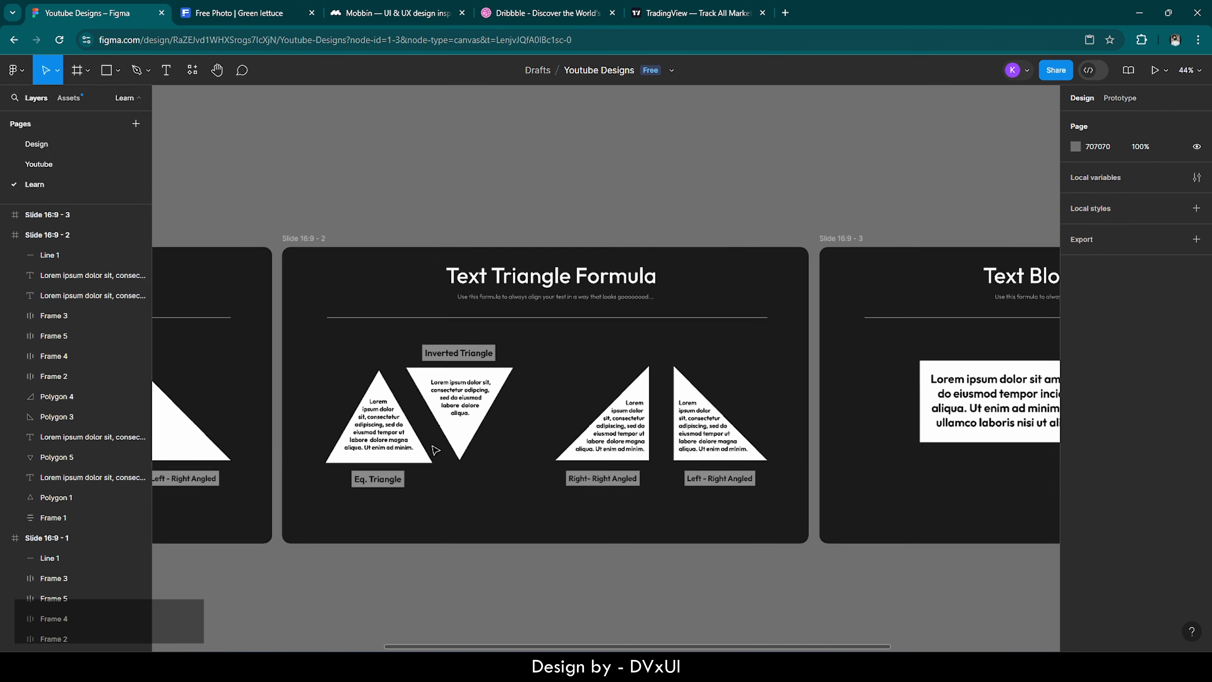
scroll(821, 432, "up", 5)
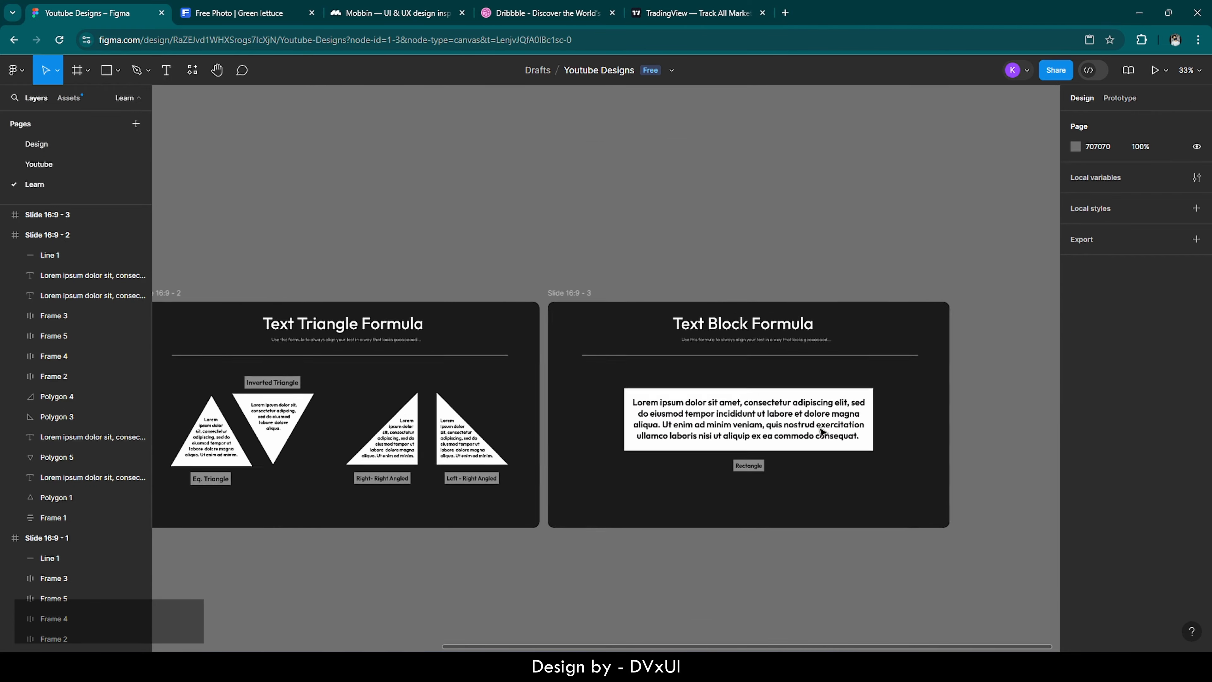
scroll(821, 432, "down", 1)
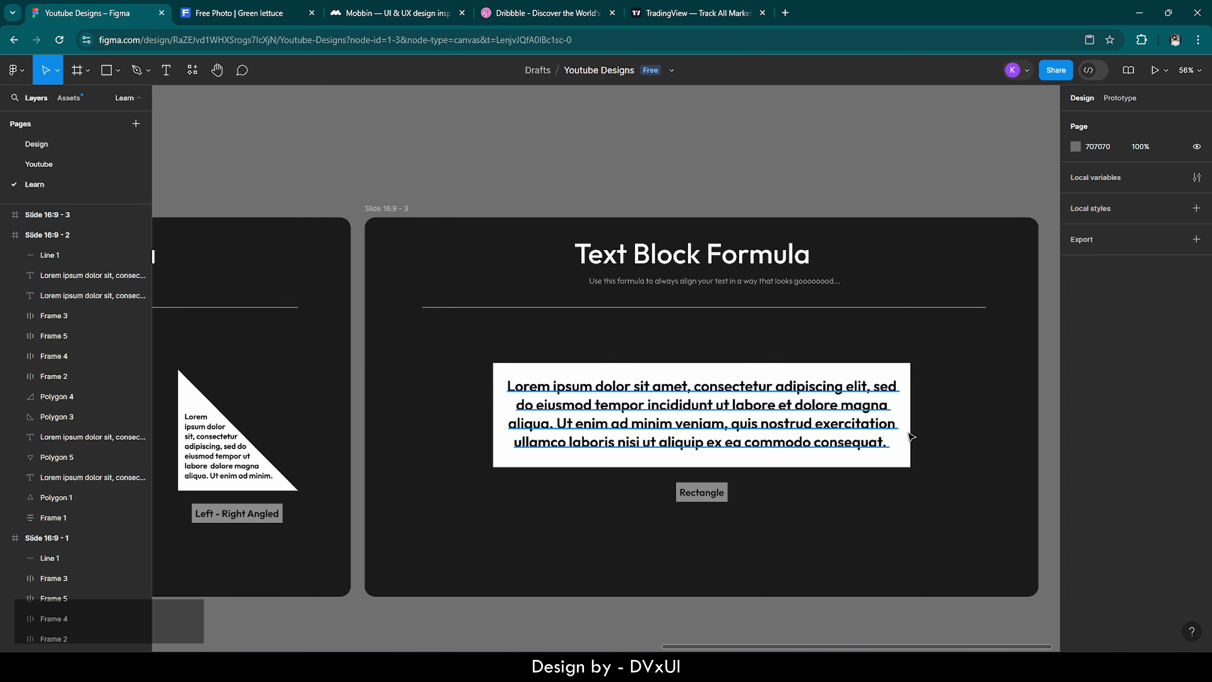
scroll(1052, 457, "right", 3)
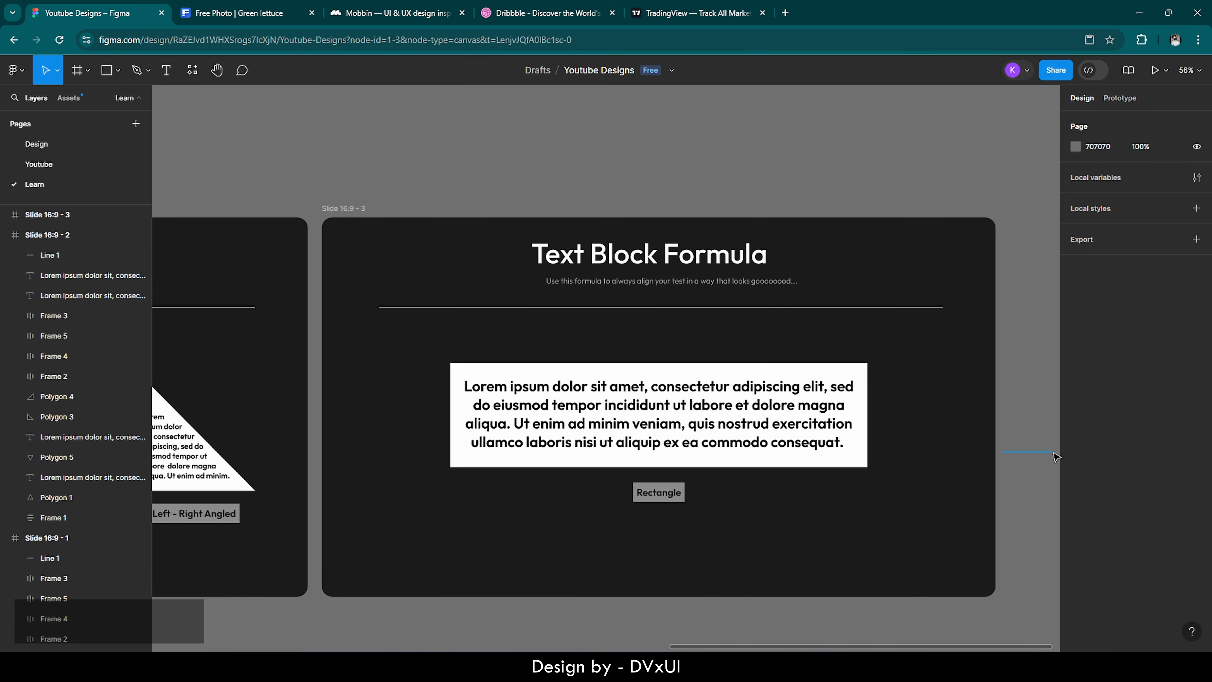
left_click(793, 394)
double_click(792, 394)
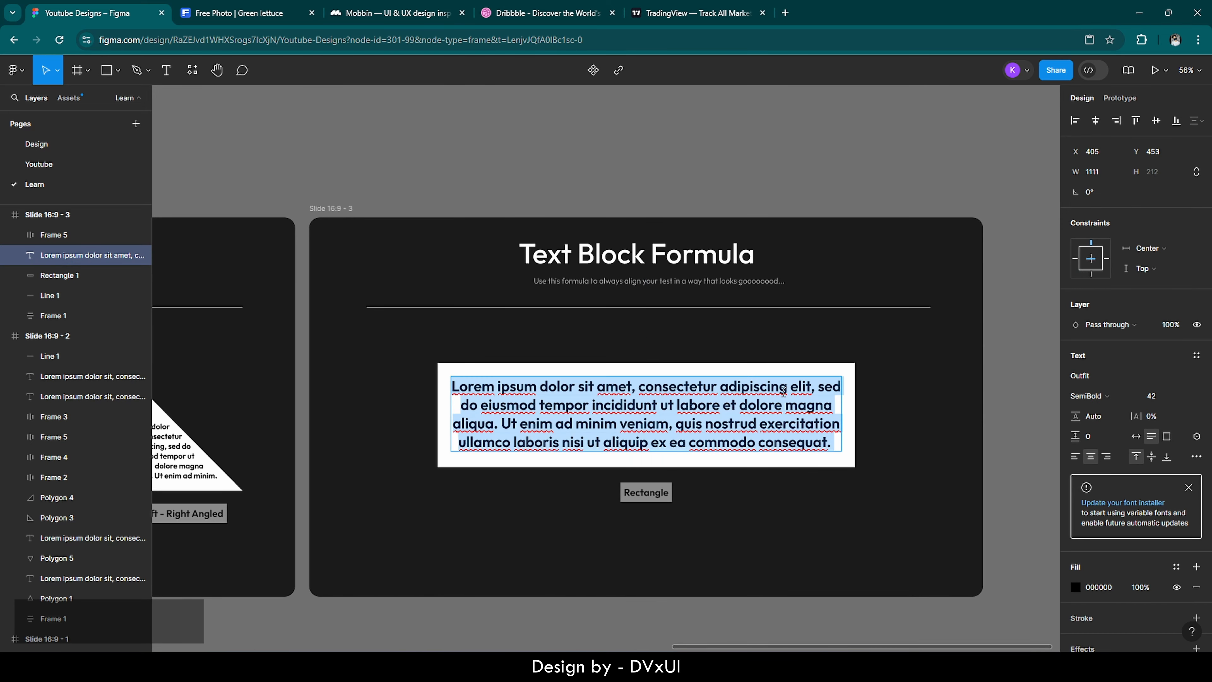
key("Escape")
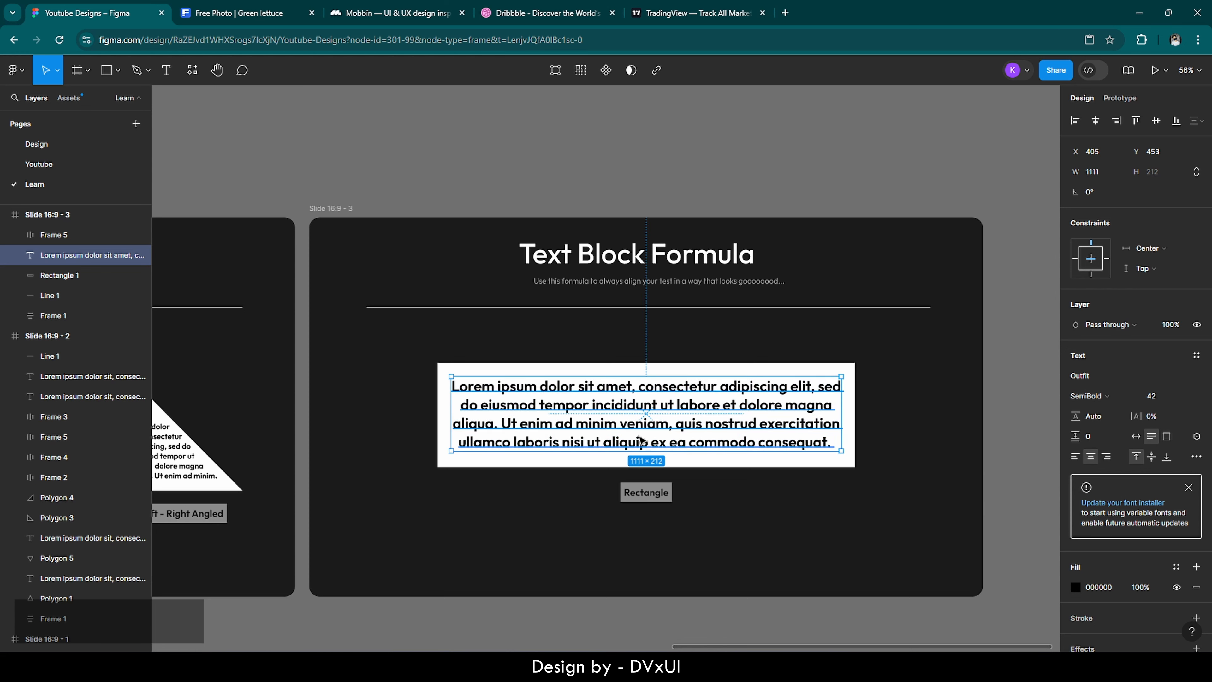
left_click(717, 374)
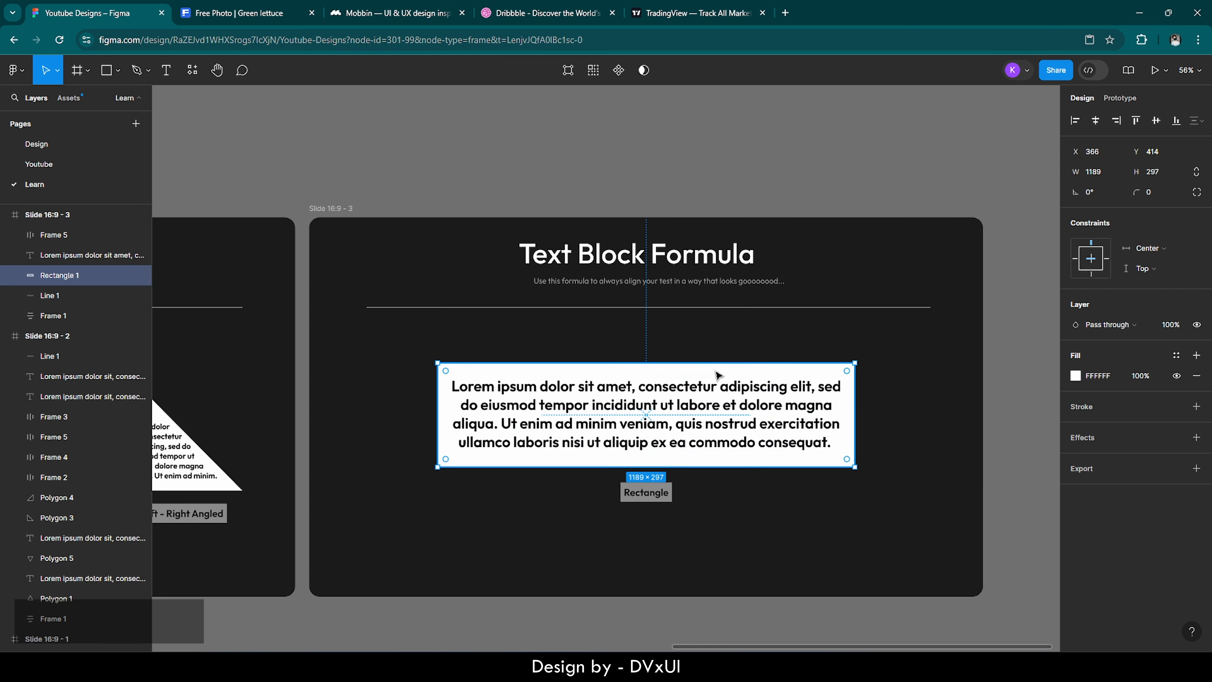
Step: Justify the lorem ipsum paragraph on the Text Block Formula slide and return to the Youtube page
left_click(735, 395)
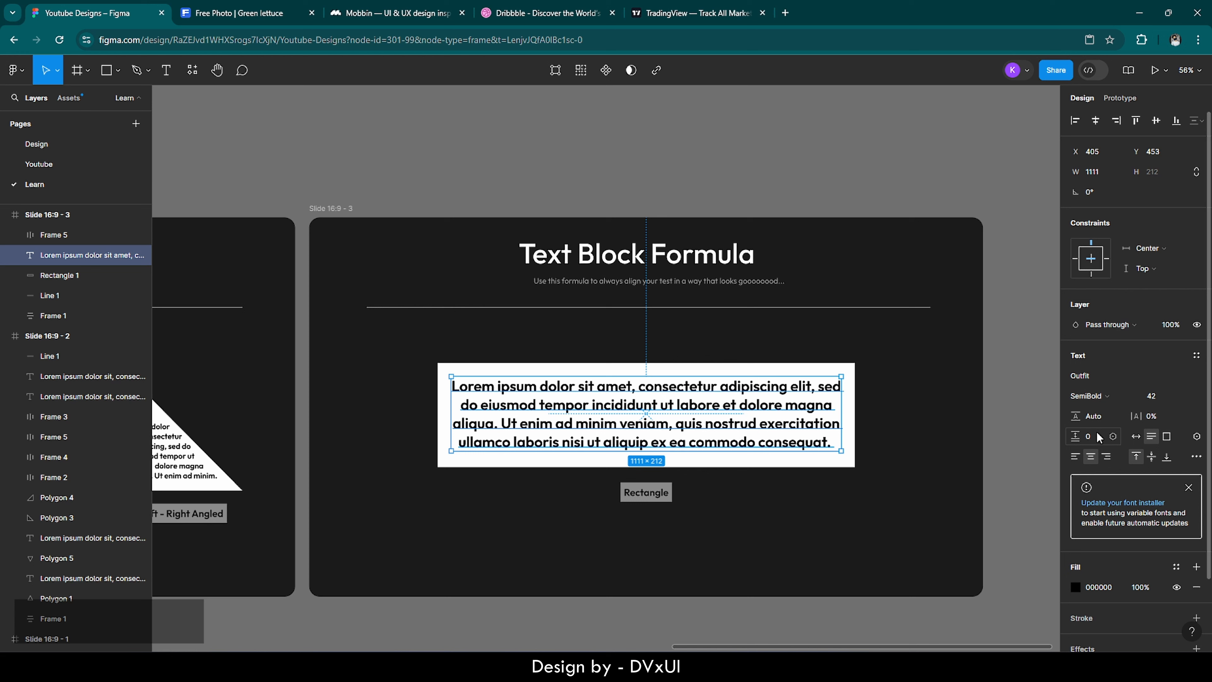
left_click(1196, 458)
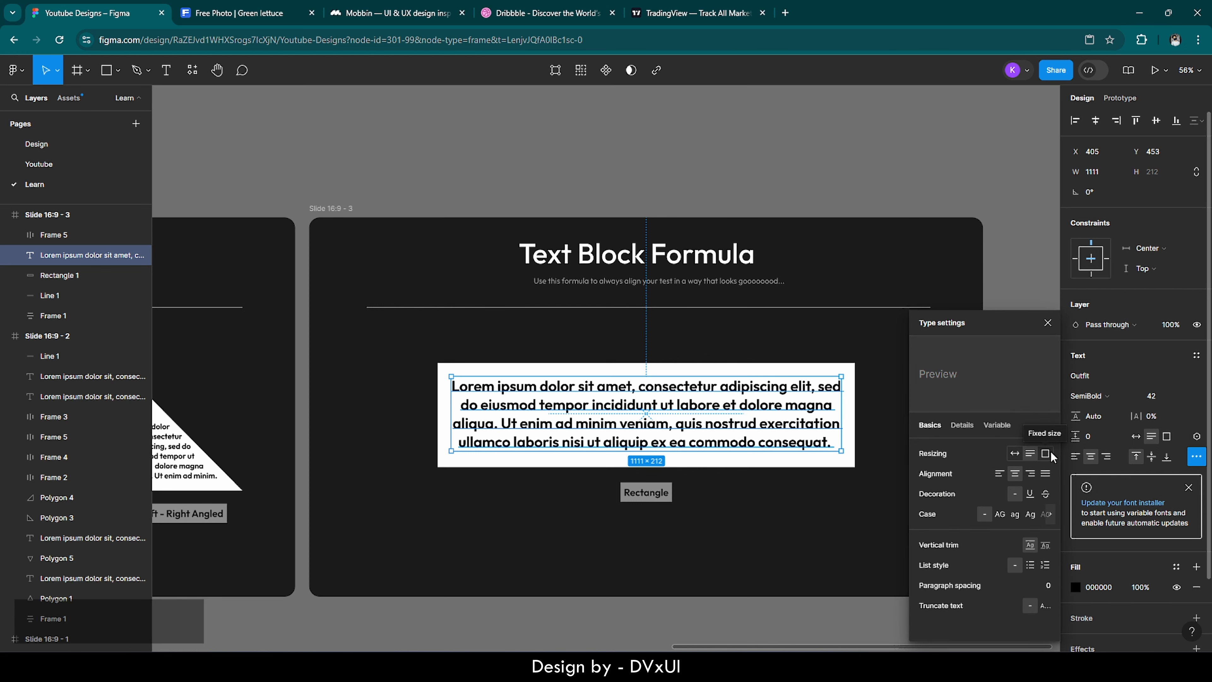
left_click(1045, 474)
left_click(890, 425)
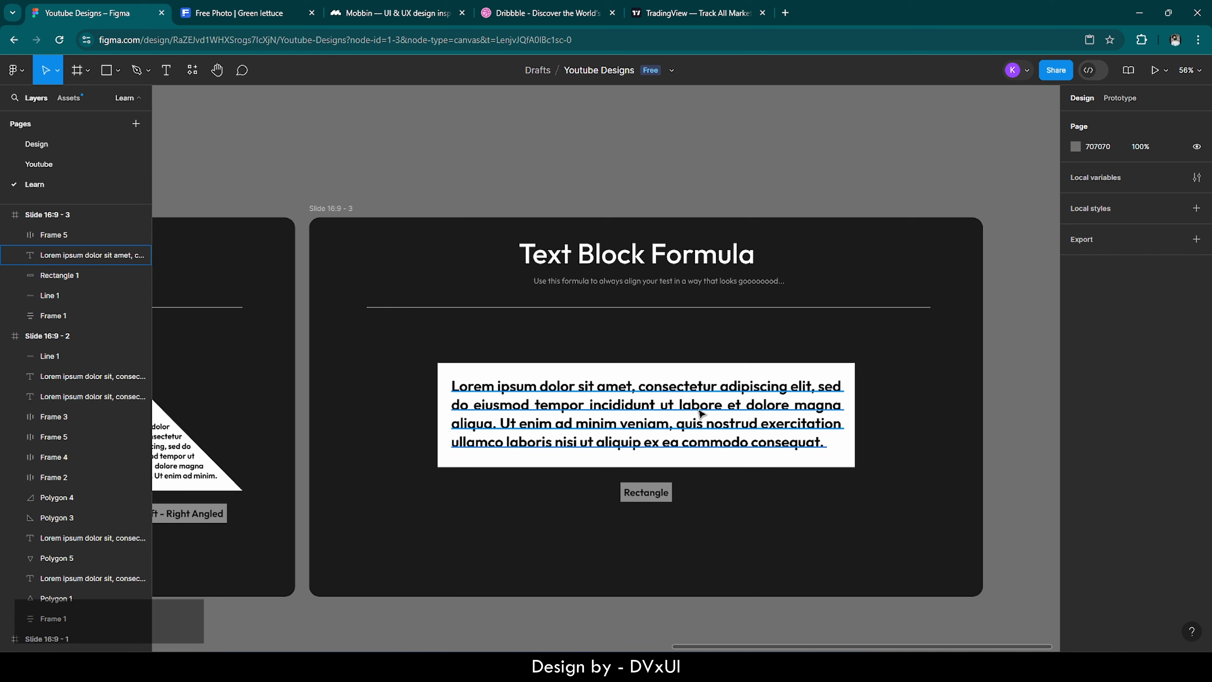
left_click(67, 165)
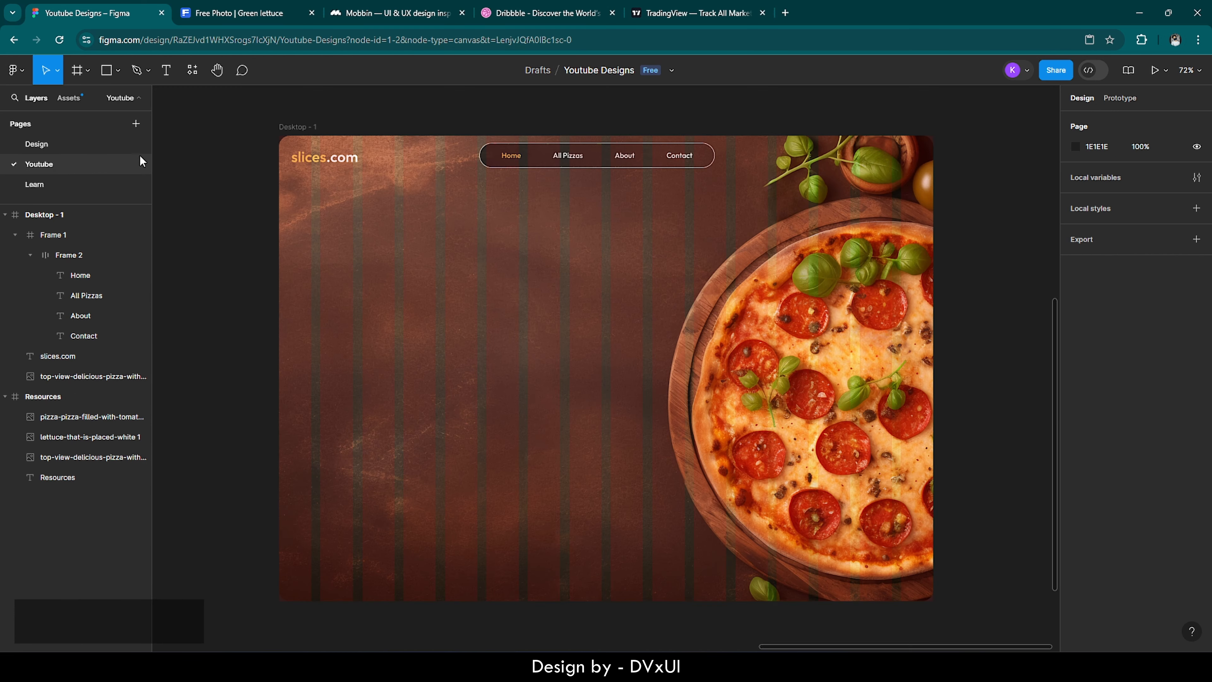
Step: Examine the Left - Right Angled text triangle on the Learn page and return to the Youtube page
left_click(74, 187)
scroll(356, 394, "up", 6)
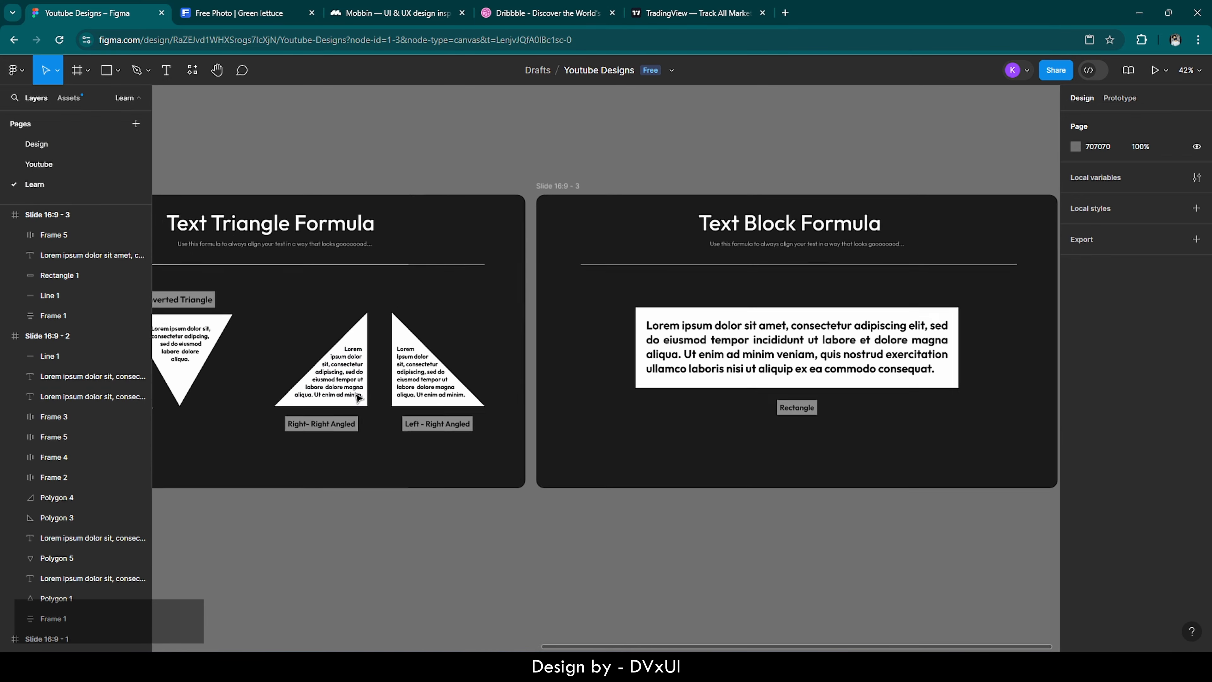
left_click(428, 408)
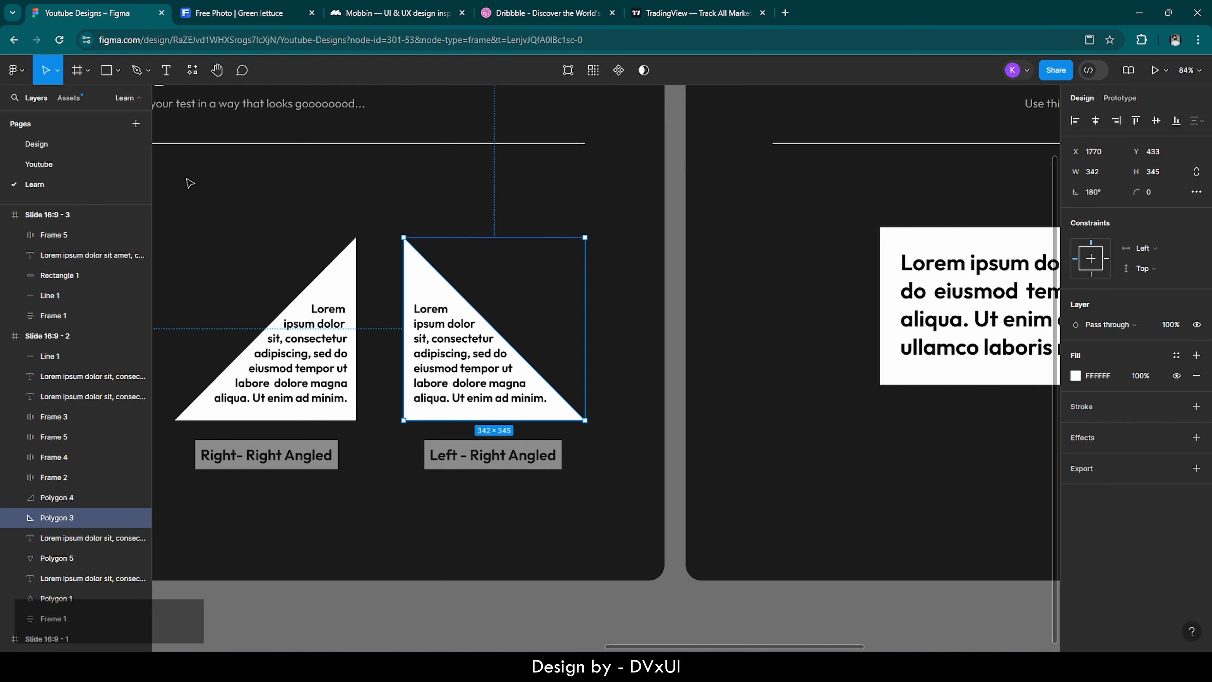
left_click(65, 167)
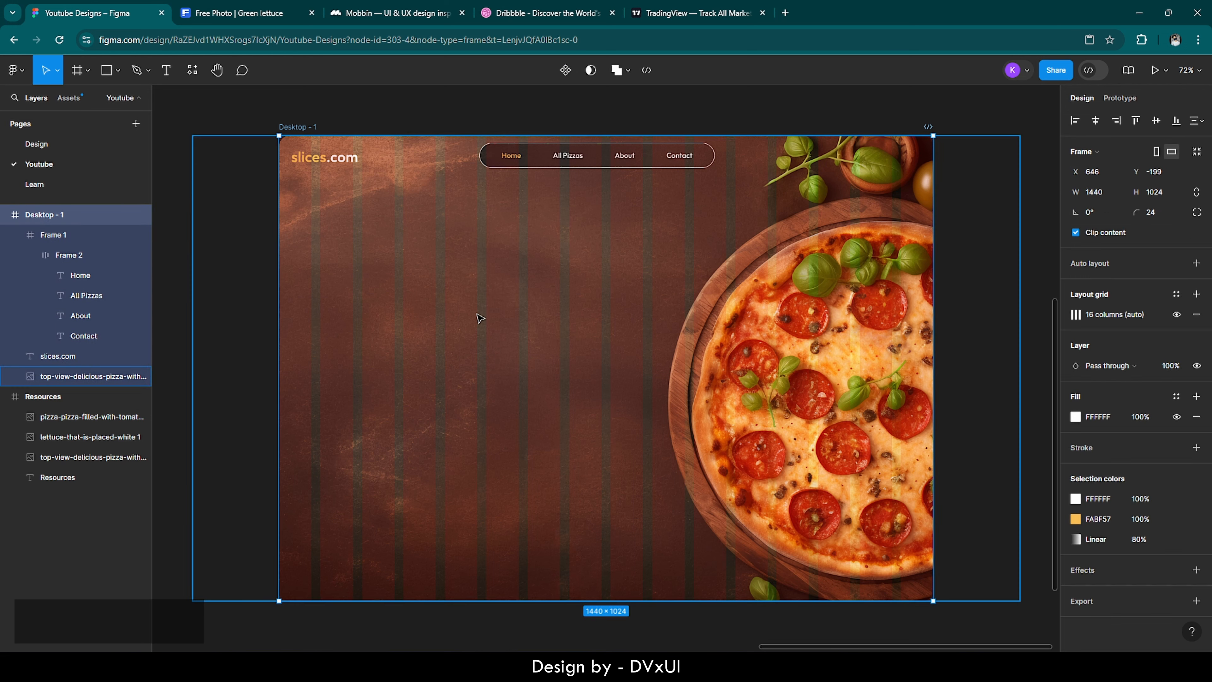
Step: Add the text "SINCE 1998" in the empty area of the Desktop - 1 frame, beside the pizza
left_click(389, 123)
left_click(166, 77)
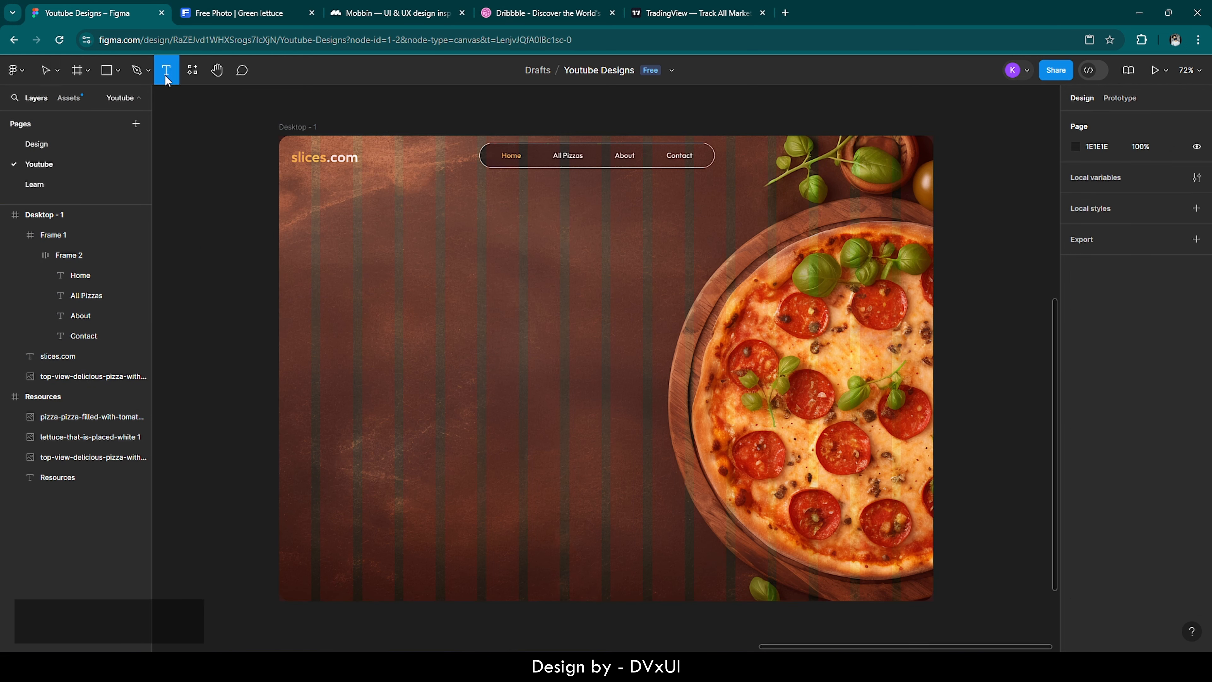
left_click(333, 294)
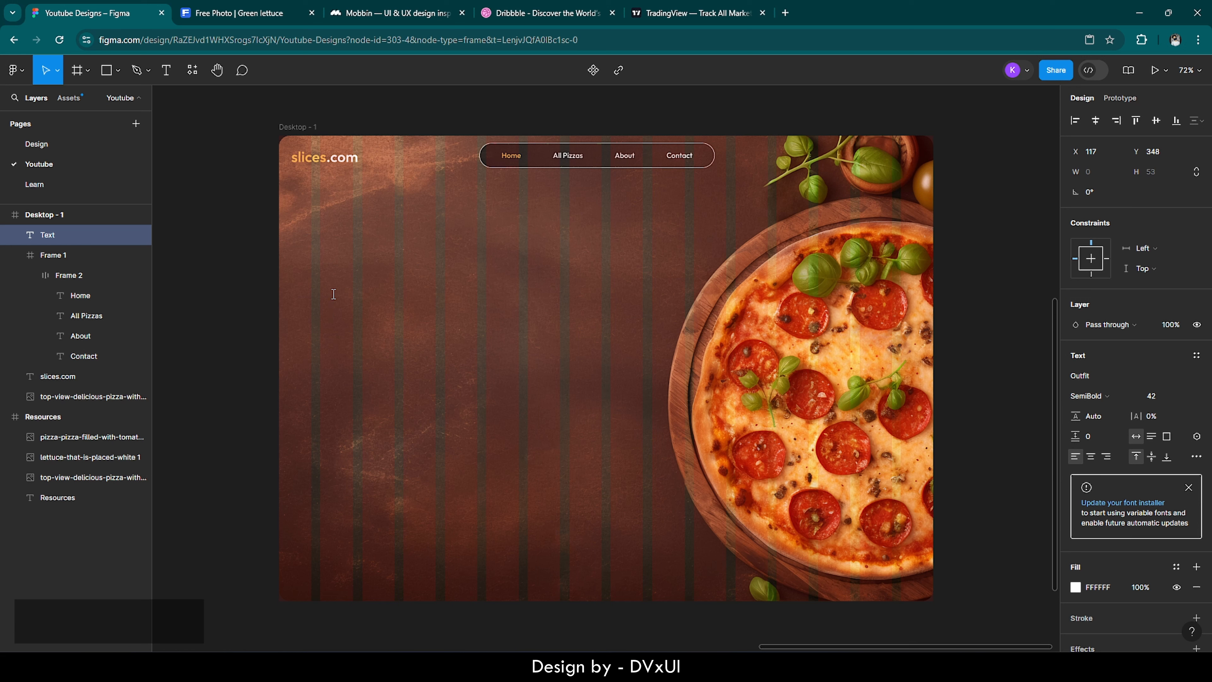
type("SINCE ")
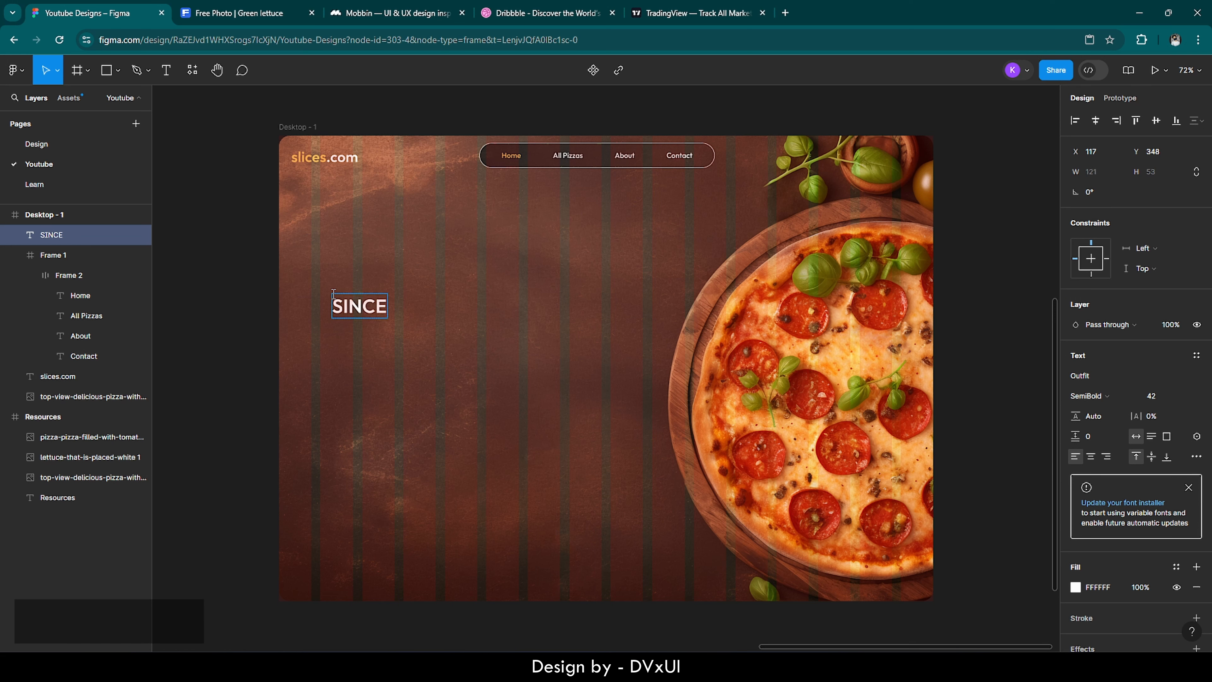
type("1998")
Step: Set the SINCE 1998 text to font size 18 and fill it with the orange FABF57
key("ctrl+a")
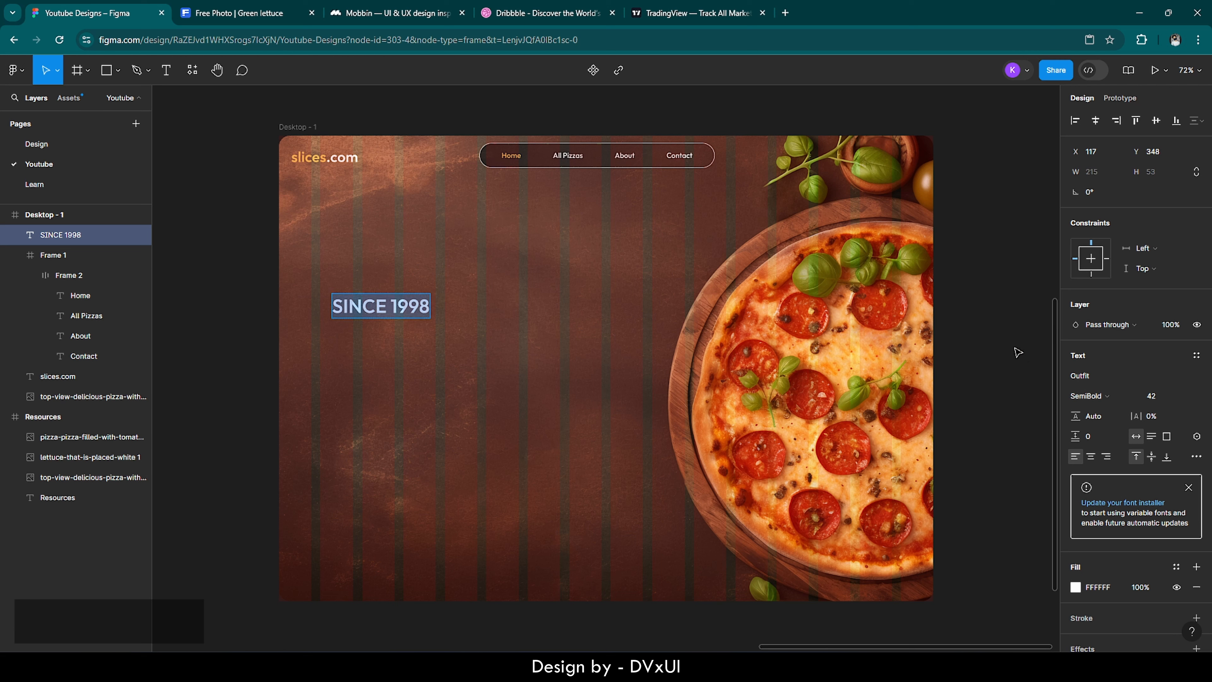
left_click(1155, 394)
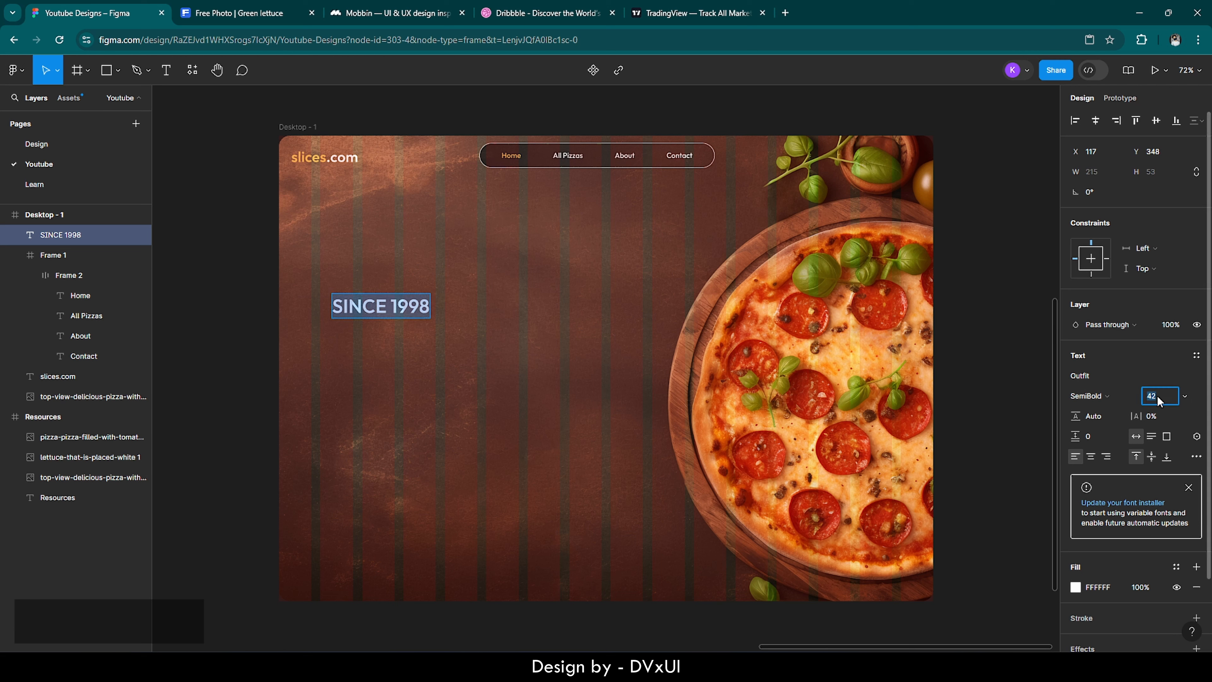
key("BackSpace")
type("18")
key("Return")
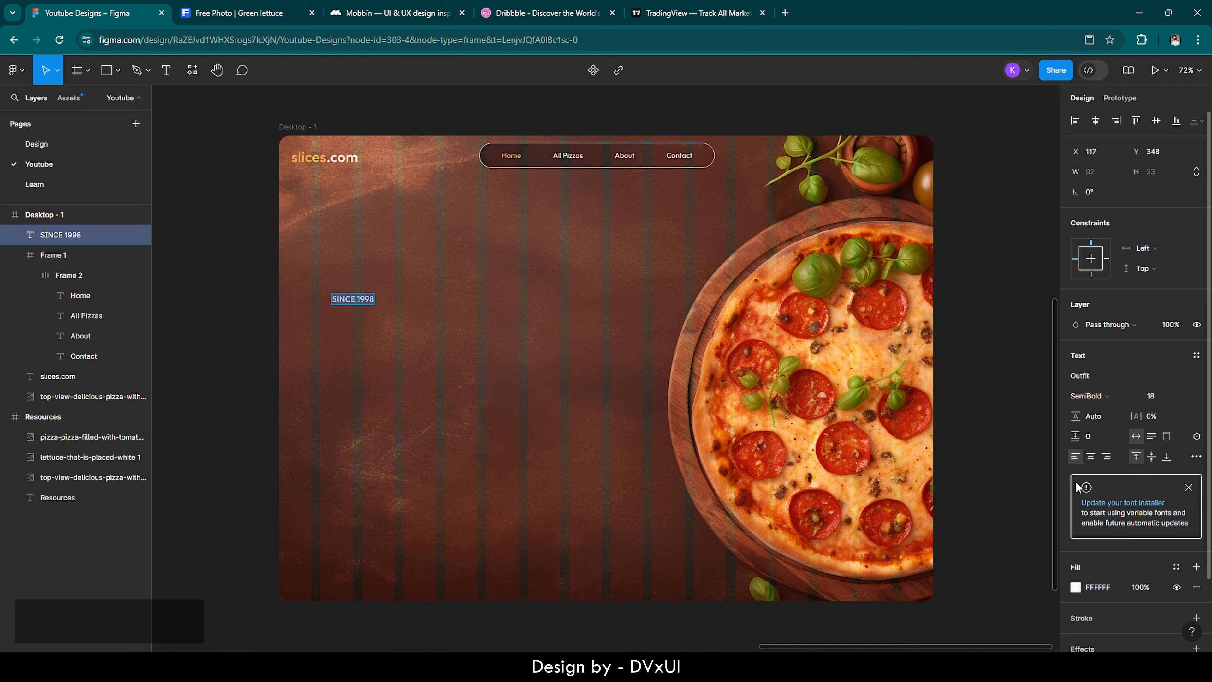
left_click(1076, 588)
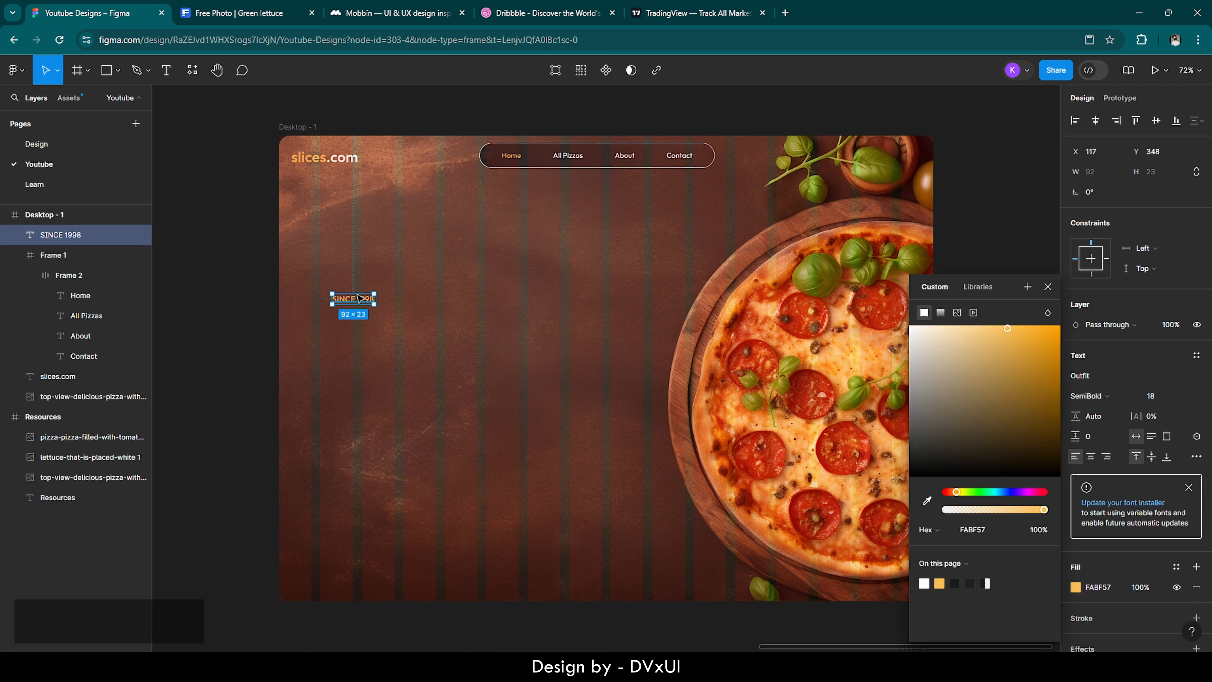
Step: Move the SINCE 1998 text to X 91, Y 277, aligned with a column of the layout grid
left_click_drag(359, 298, 352, 273)
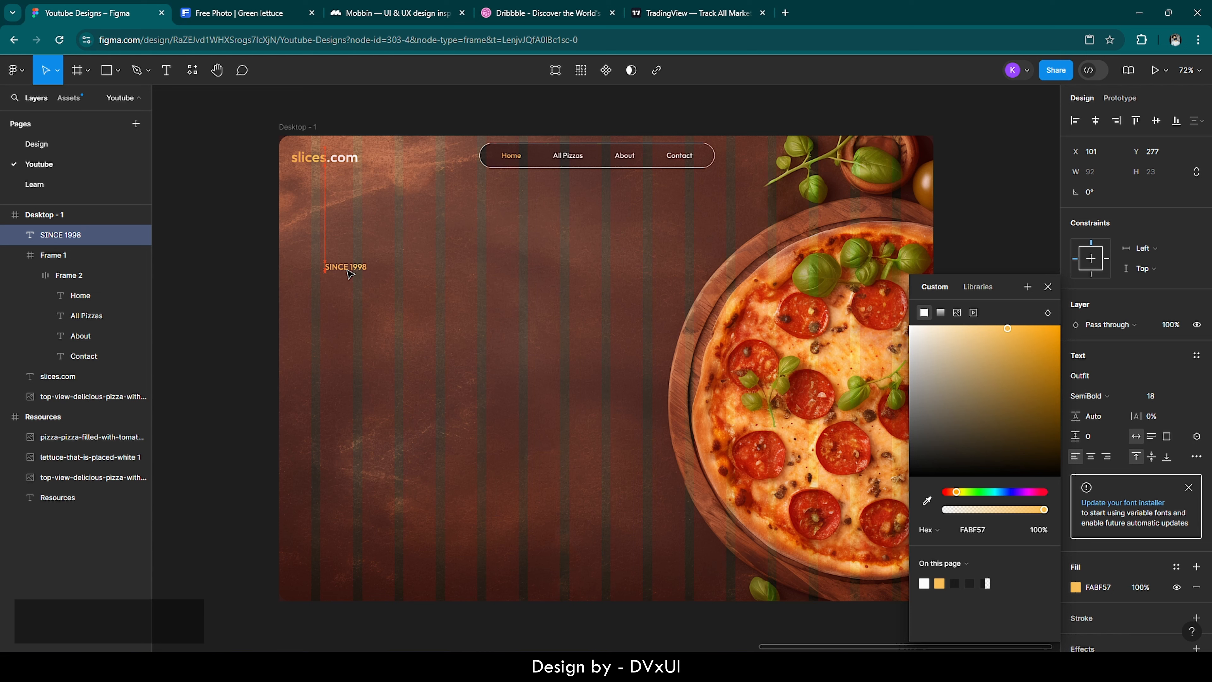
key("shift+Left")
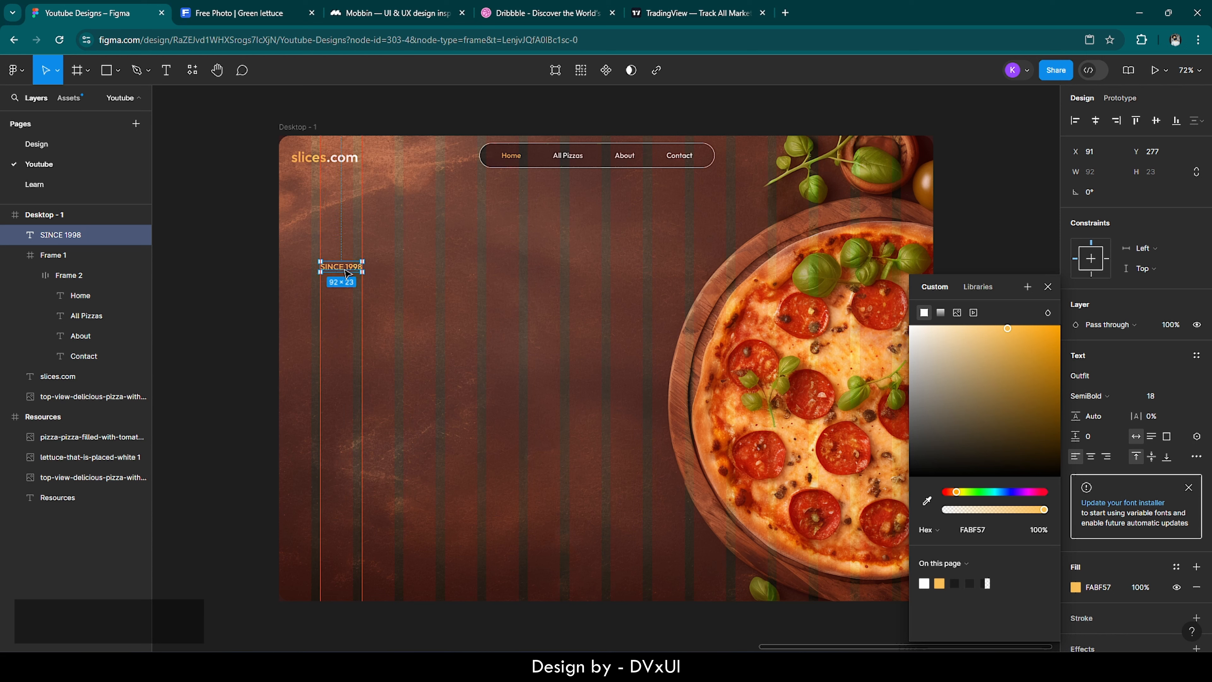
key("Escape")
left_click(319, 130)
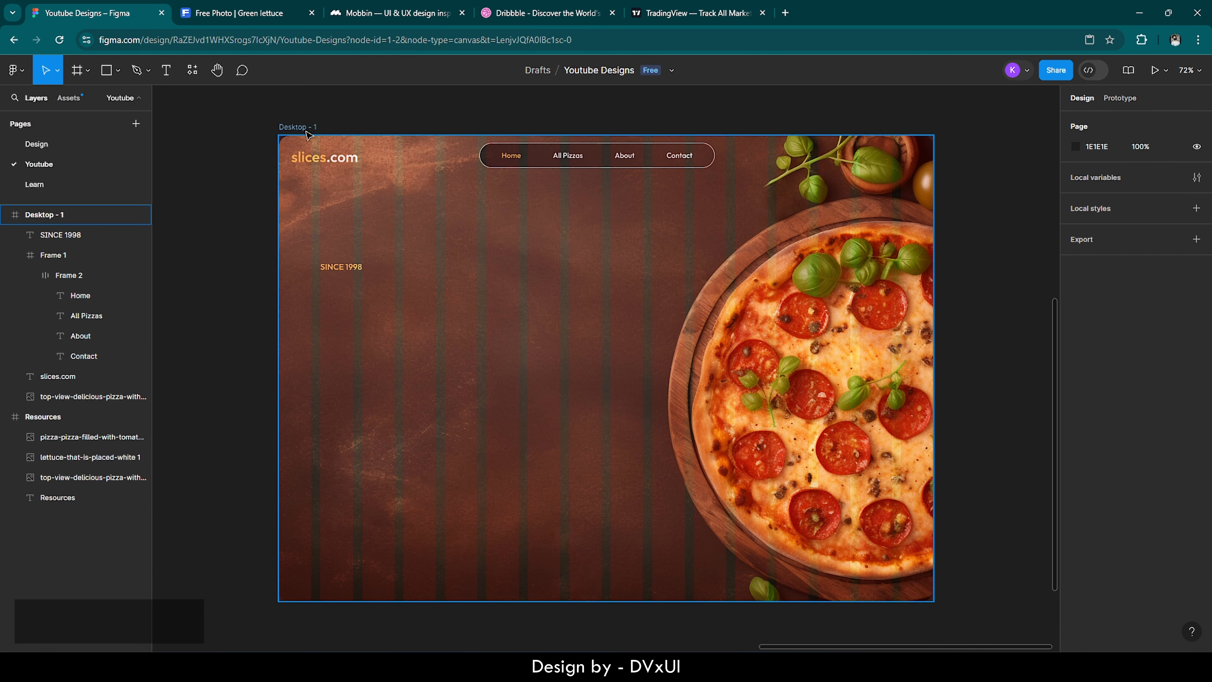
Step: Hide the column layout grid of the Desktop - 1 frame and show it again
left_click(306, 130)
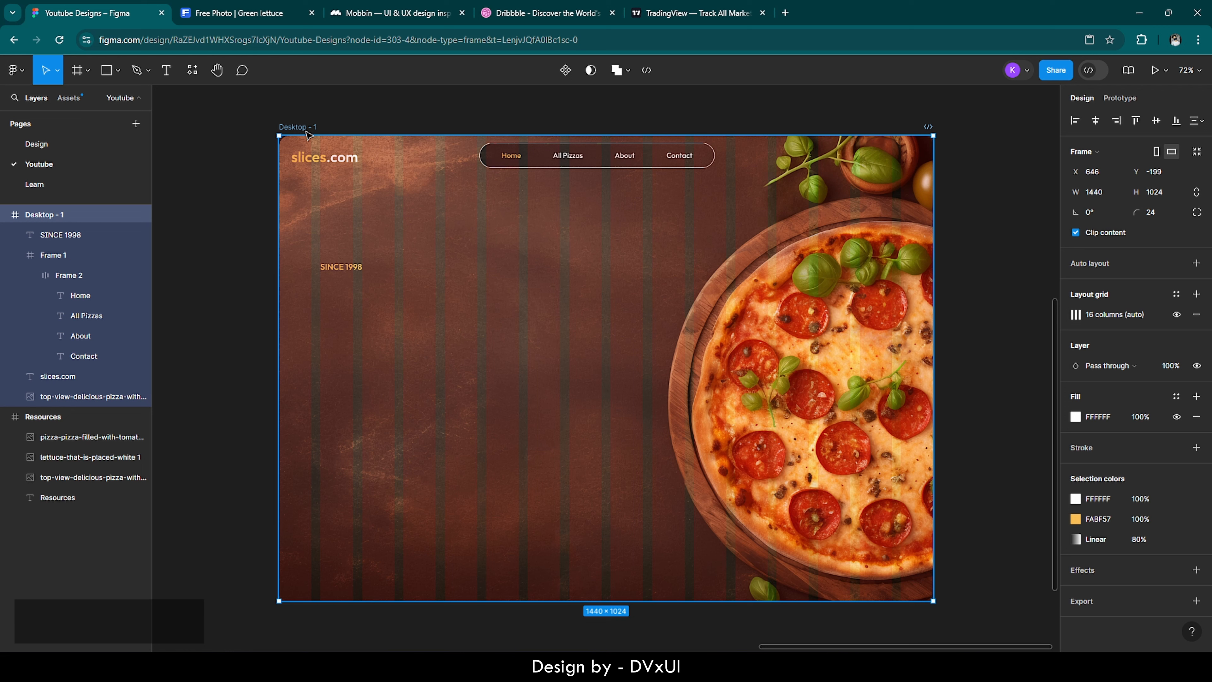
left_click(1176, 314)
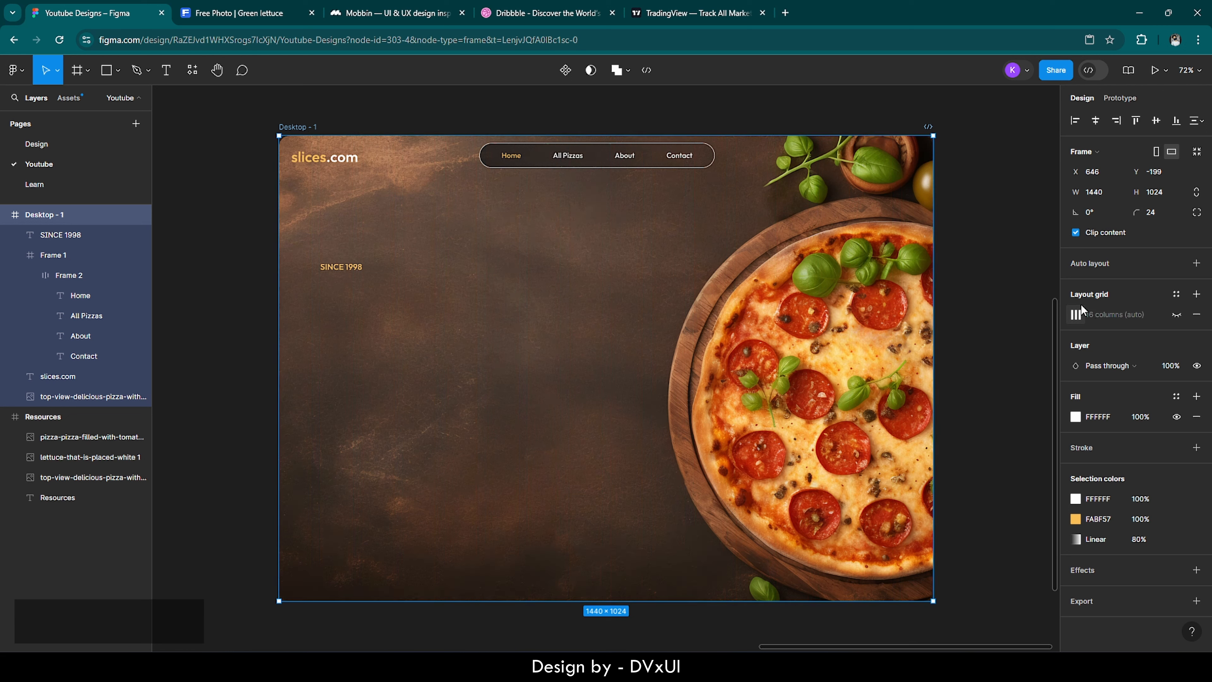
key("Escape")
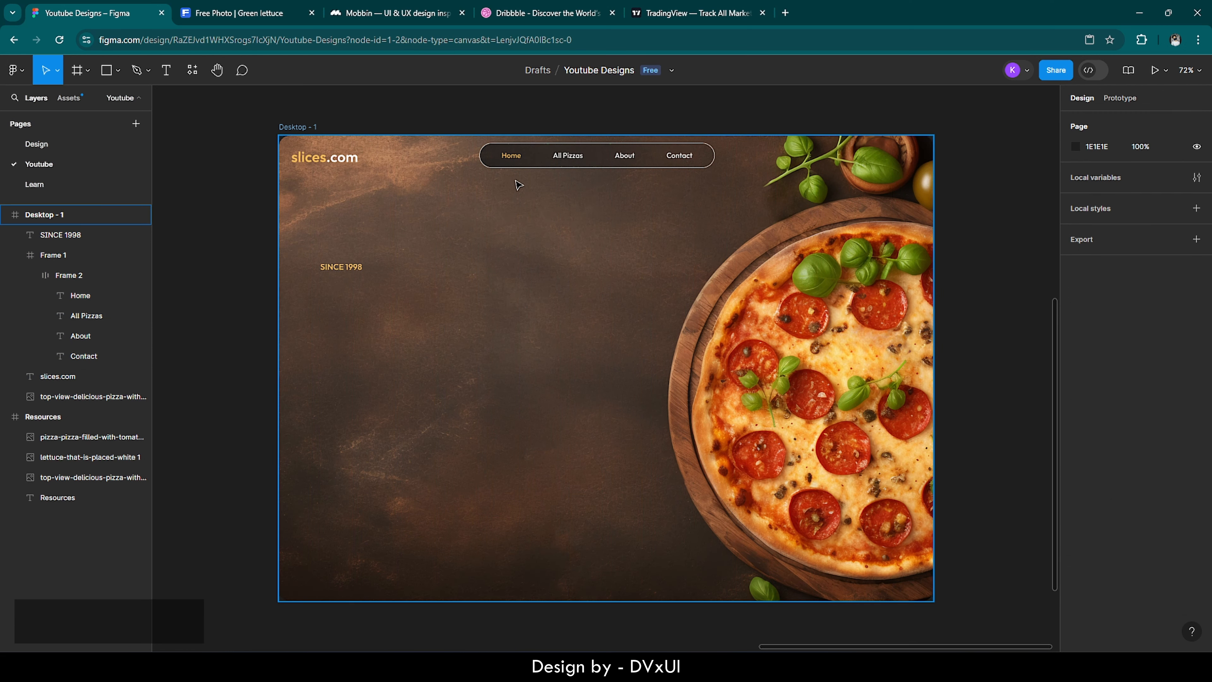
left_click(305, 127)
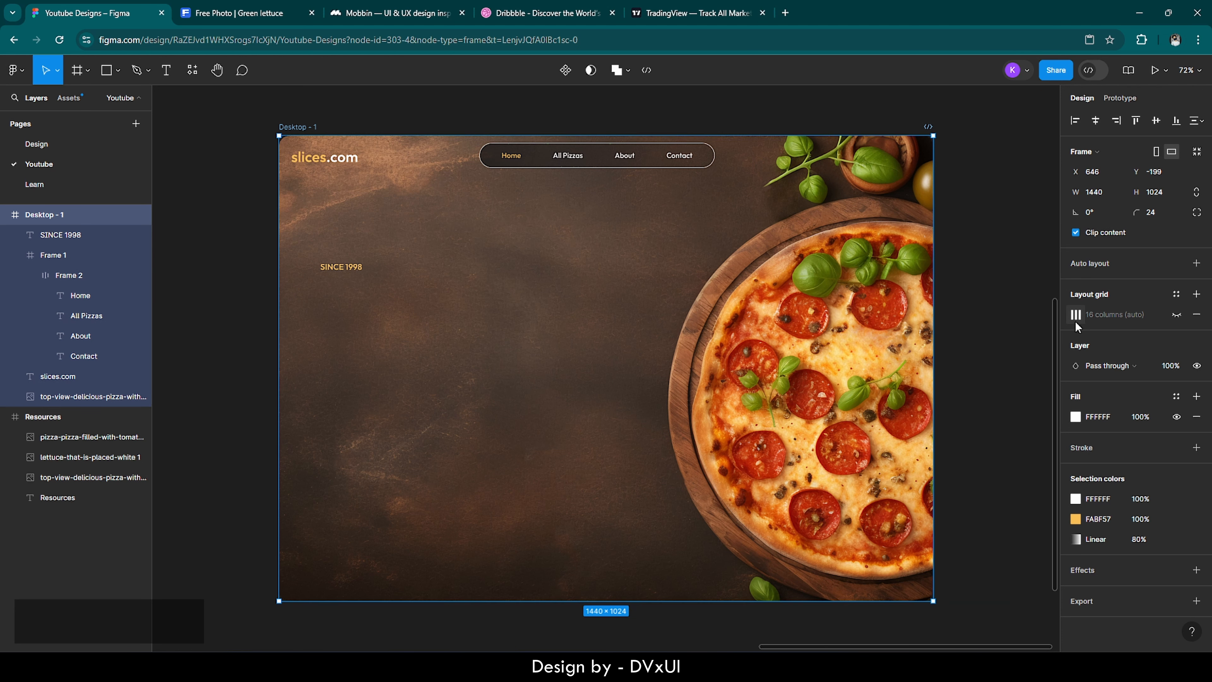
left_click(1171, 321)
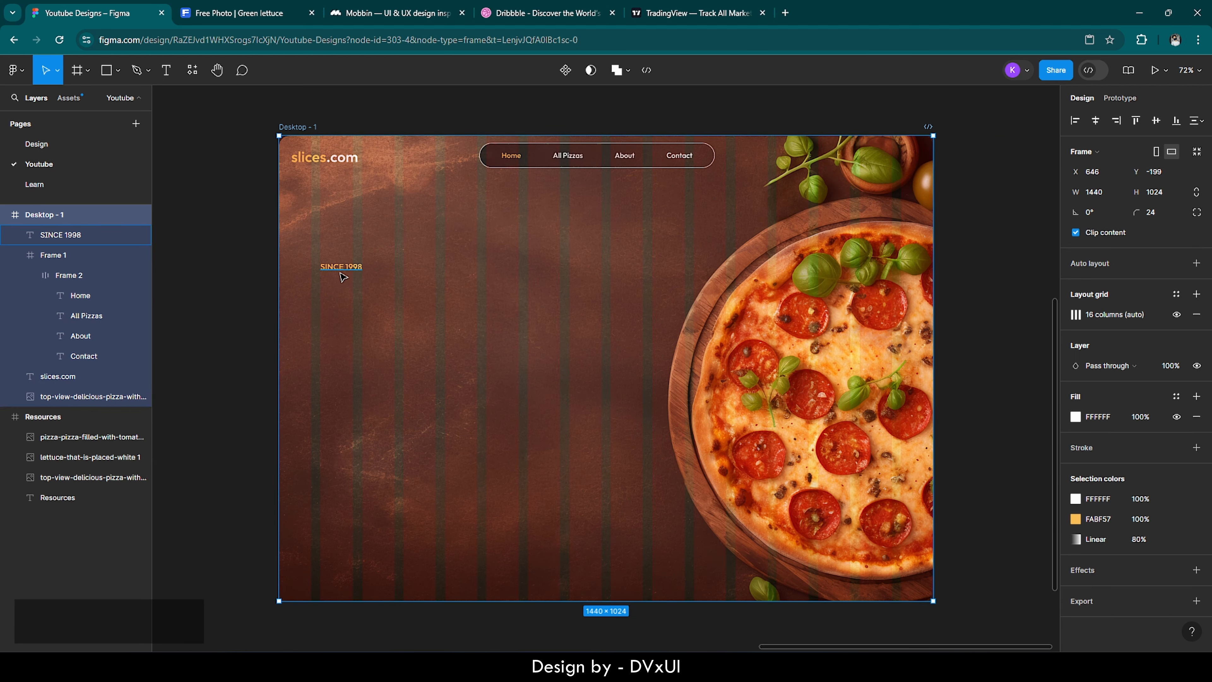
Step: Add a new text reading "Get the cheesiest" just below the SINCE 1998 text
scroll(257, 246, "up", 1)
scroll(258, 246, "up", 5)
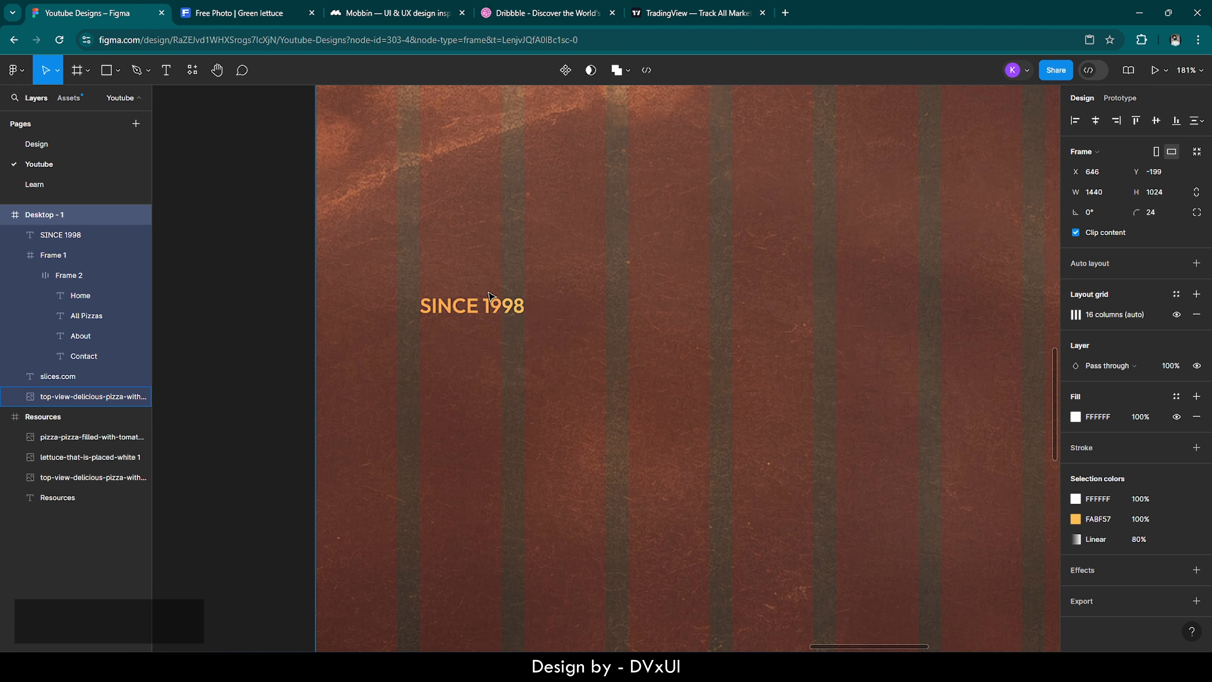
left_click(491, 302)
left_click(166, 74)
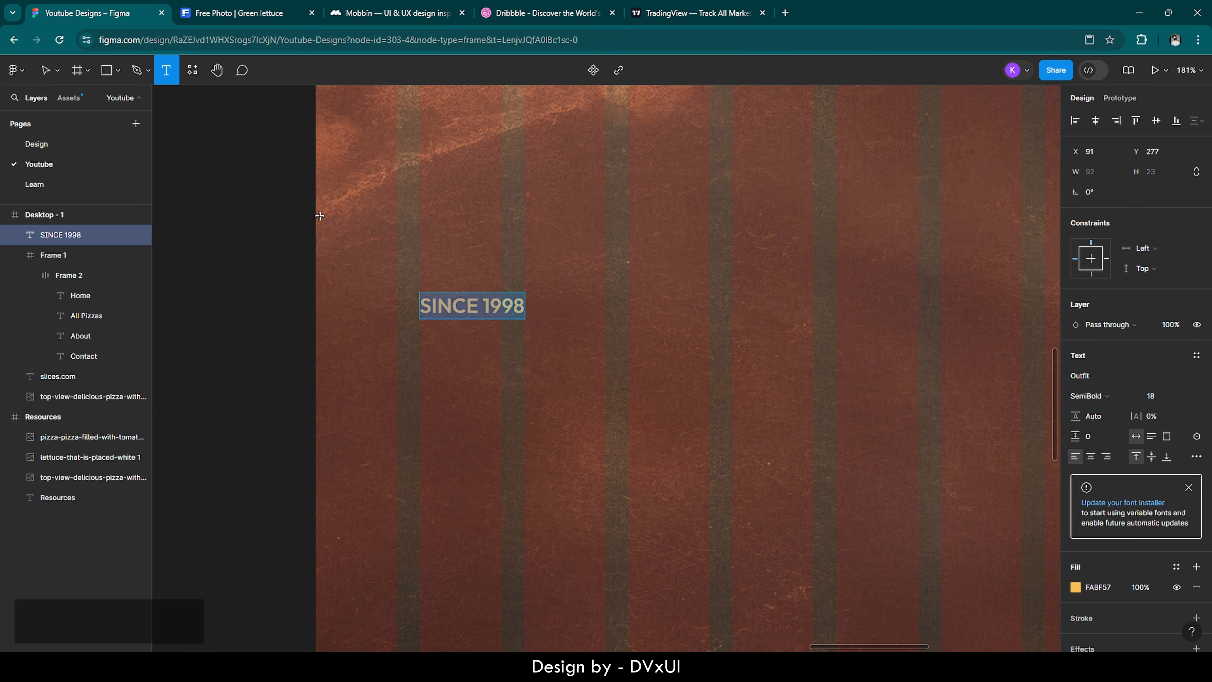
left_click(438, 356)
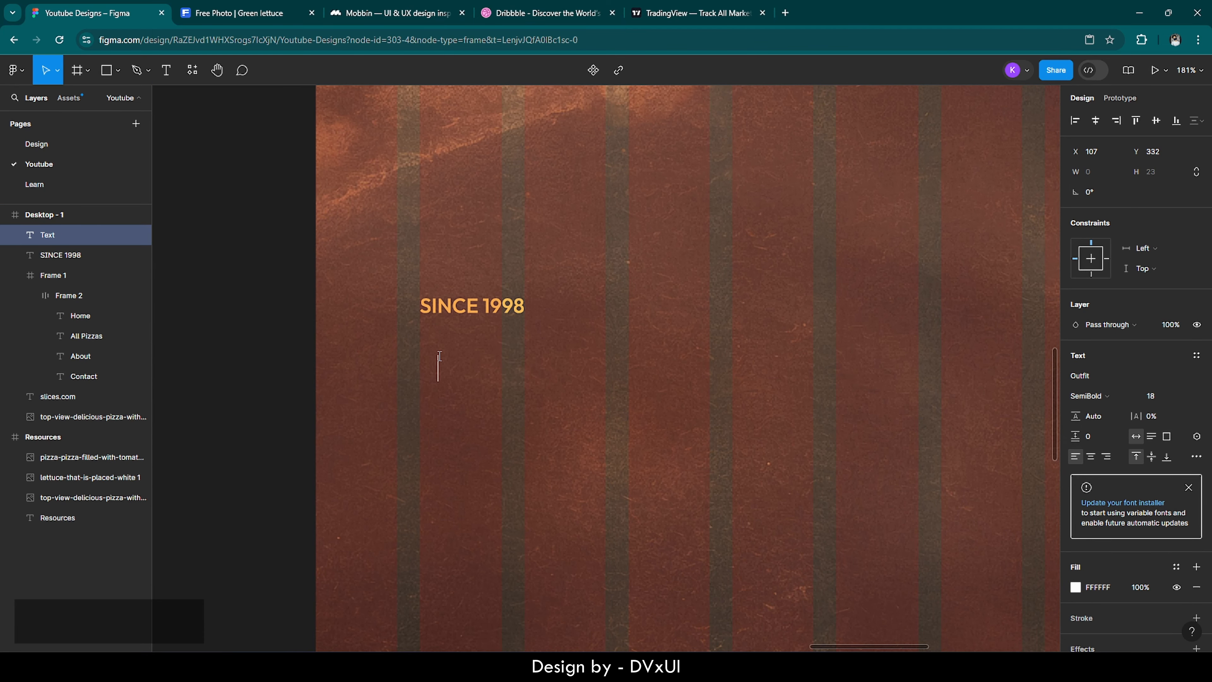
type("Get ")
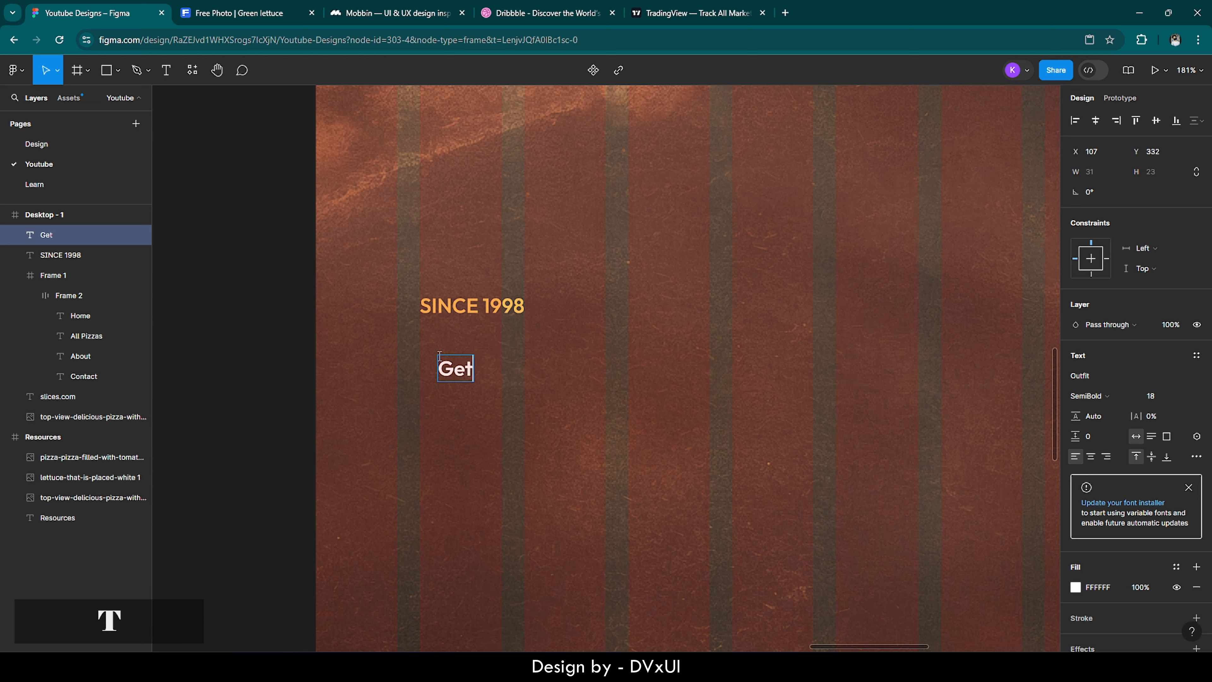
type("the")
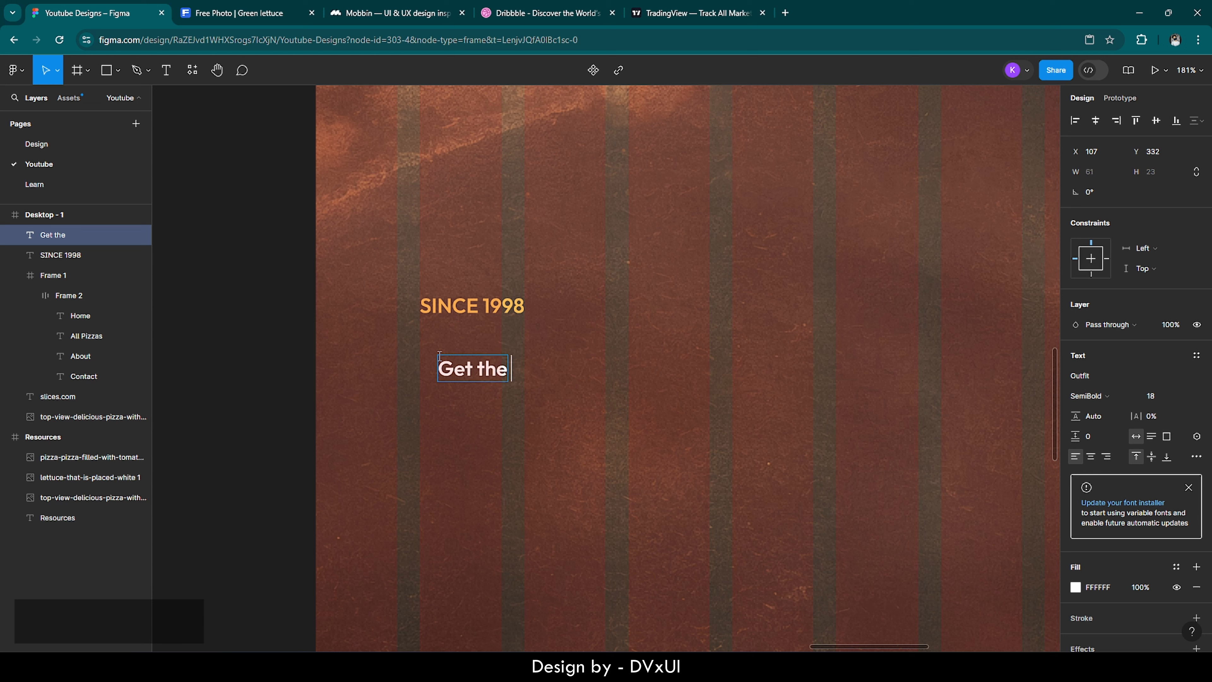
type(" cheesiest")
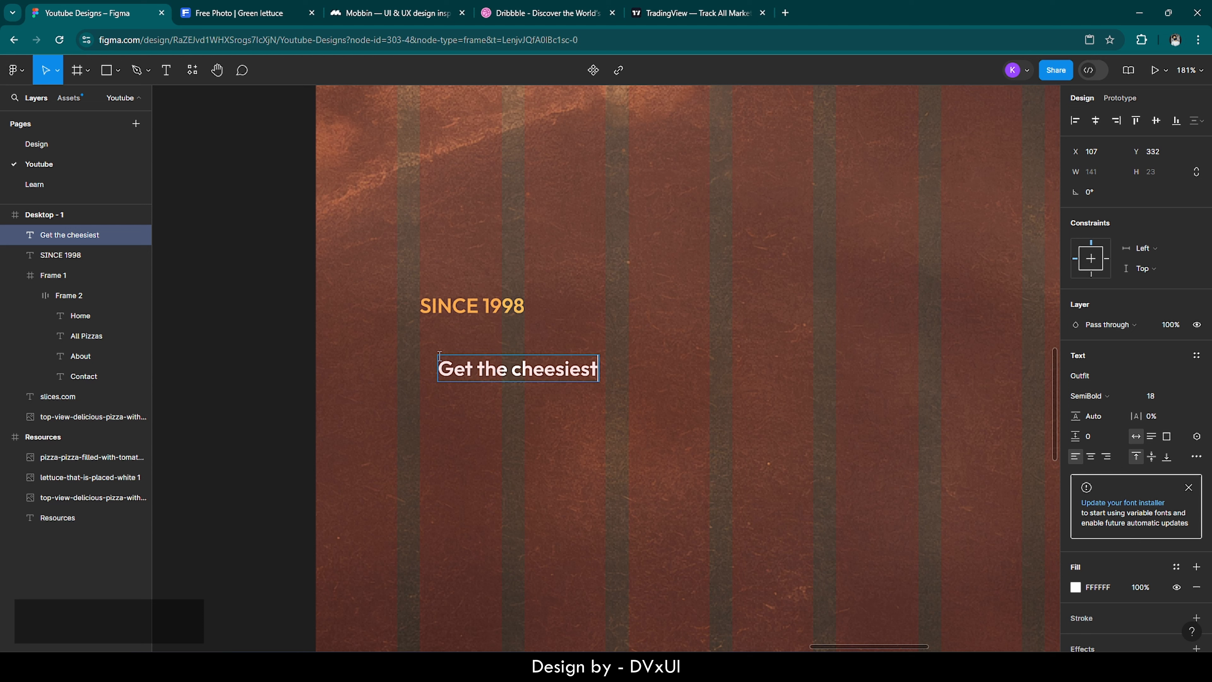
Step: Set the "Get the cheesiest" heading to font size 68 and Light weight
key("ctrl+a")
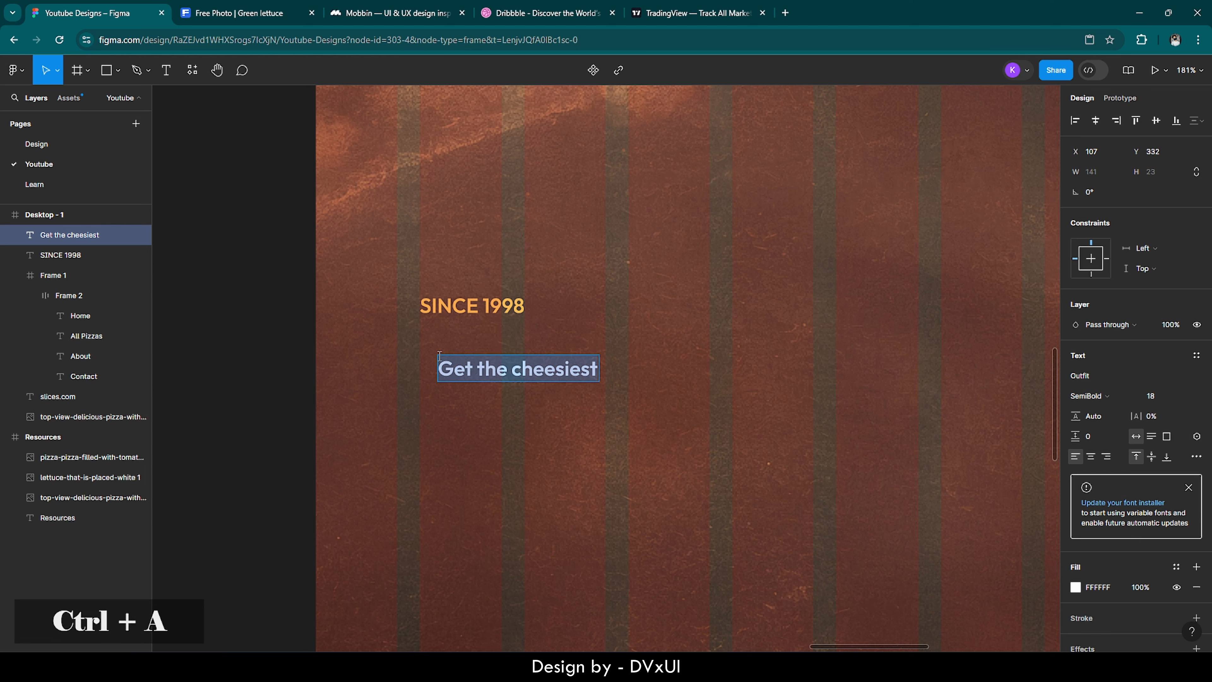
key("Escape")
scroll(439, 397, "down", 5)
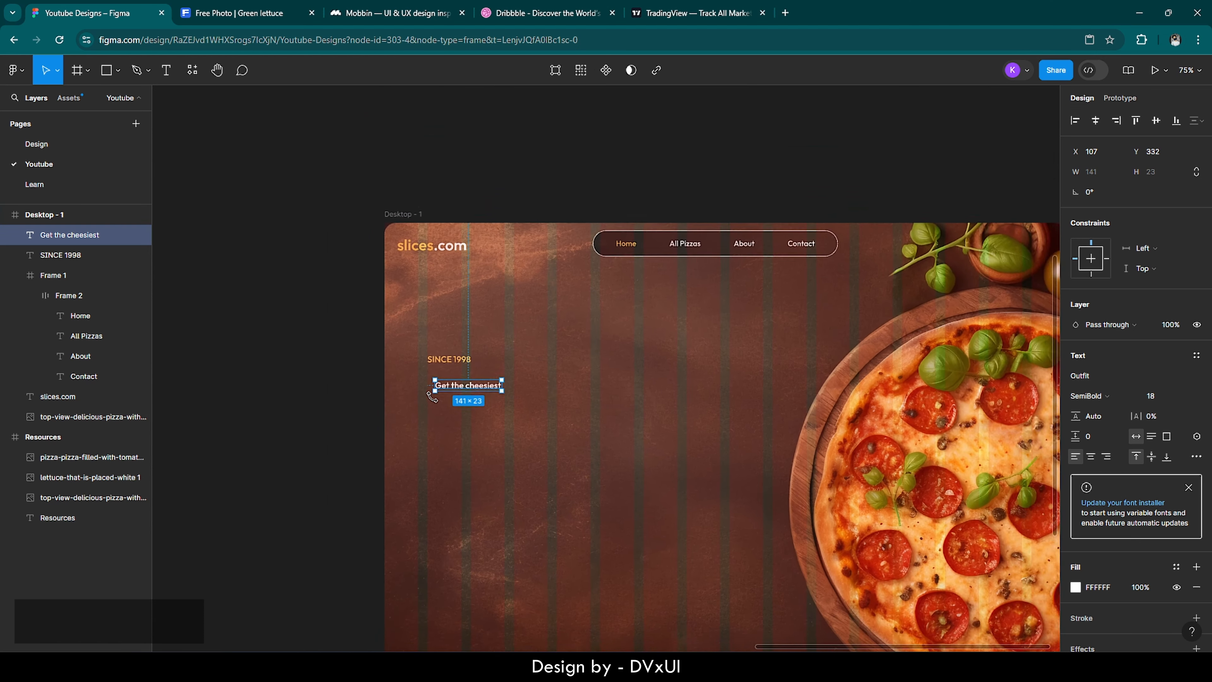
scroll(648, 426, "down", 1)
key("Return")
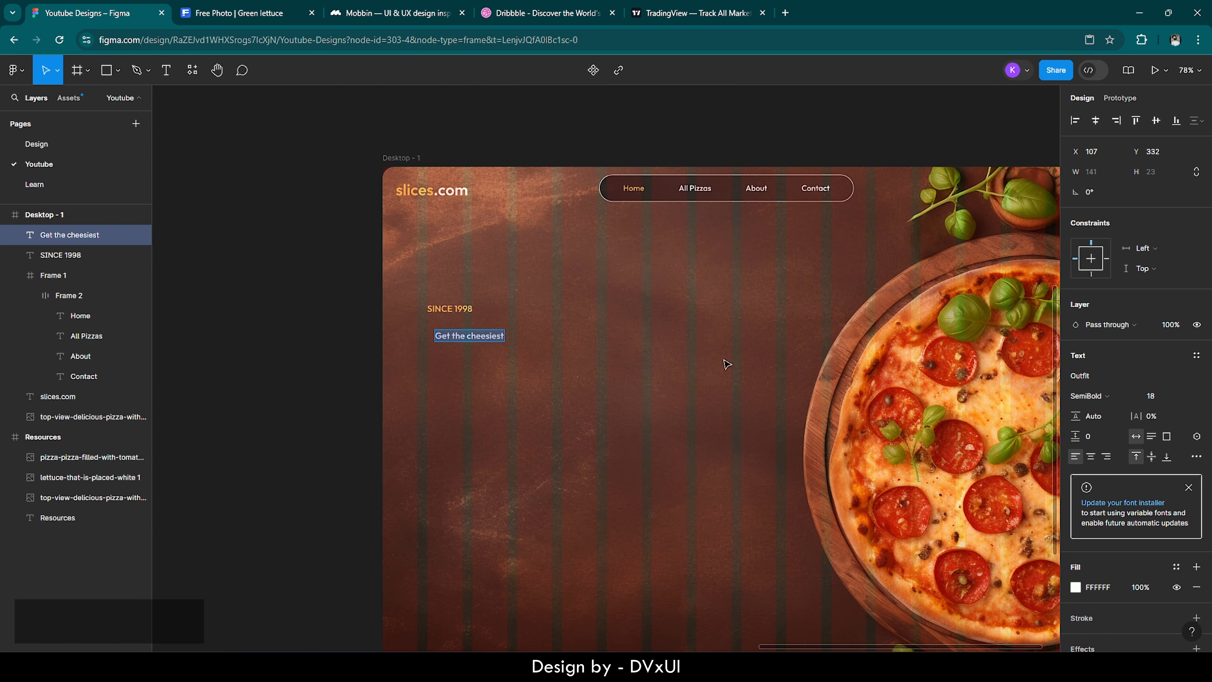
left_click(1153, 401)
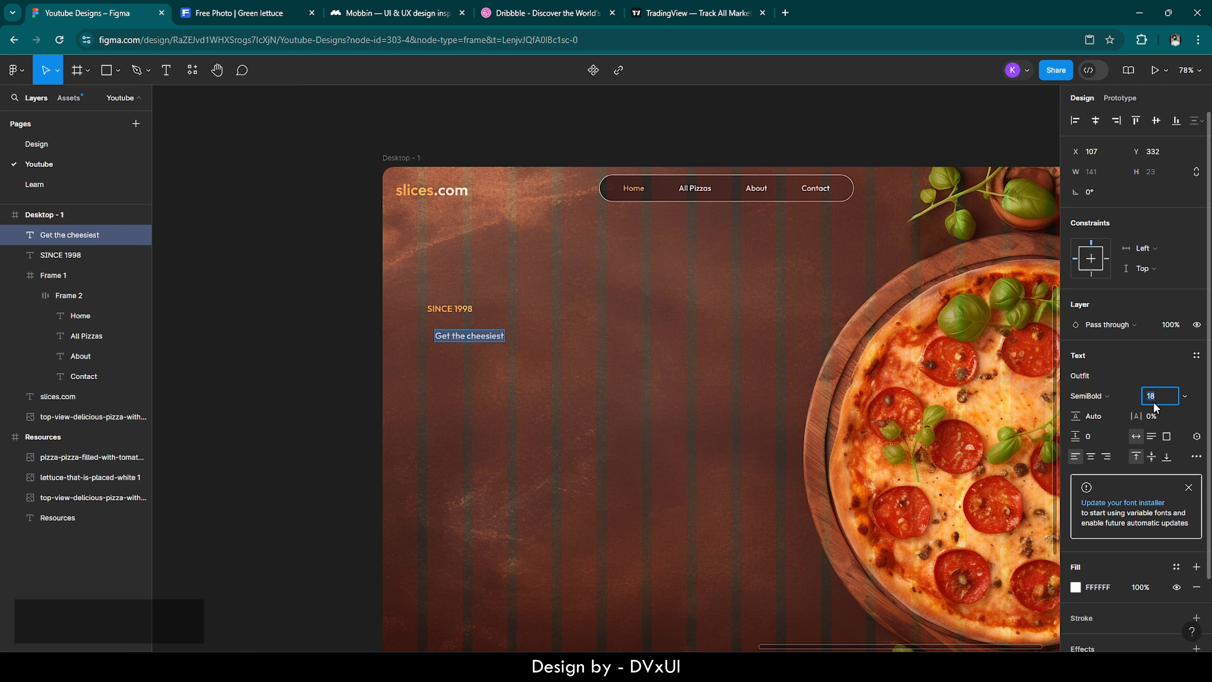
key("shift+Up")
key("shift+Up")
key("shift+Up")
key("shift+Up")
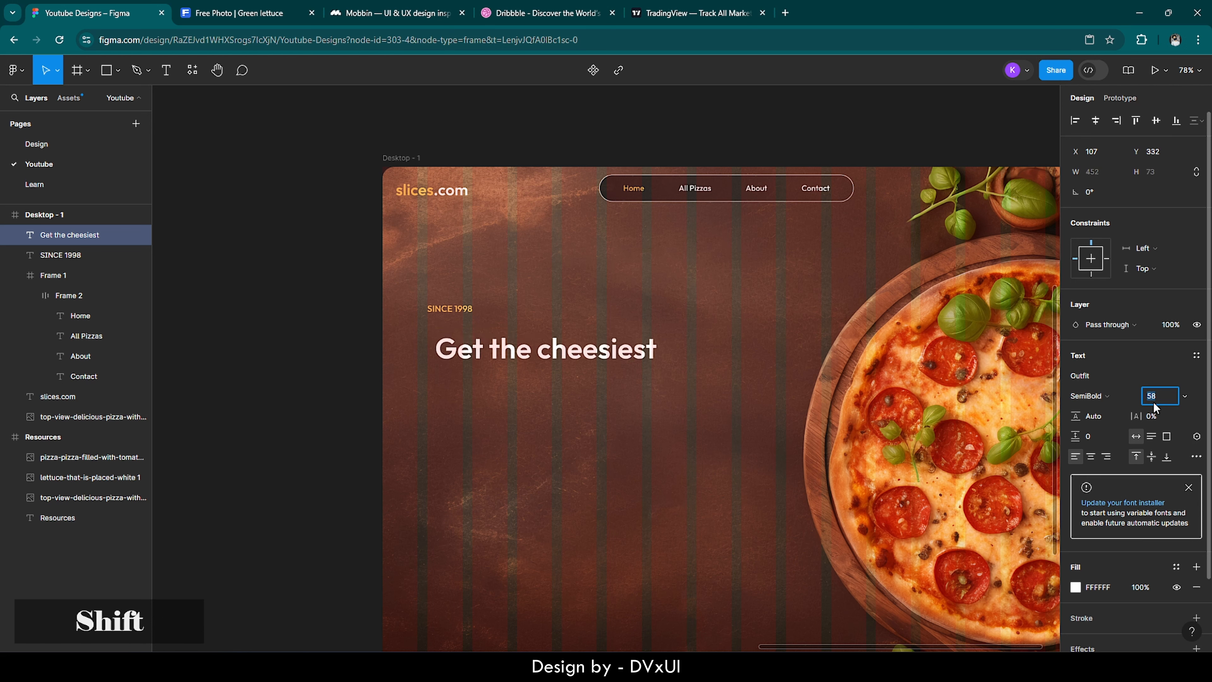
key("shift+Up")
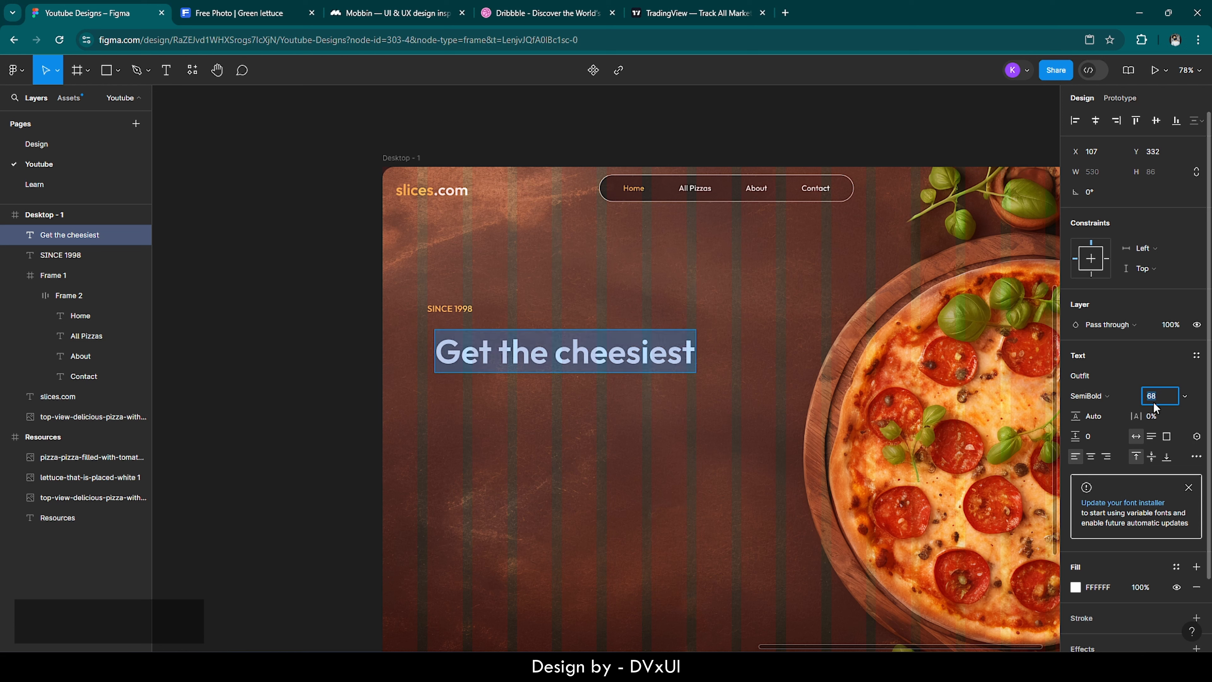
left_click(1097, 396)
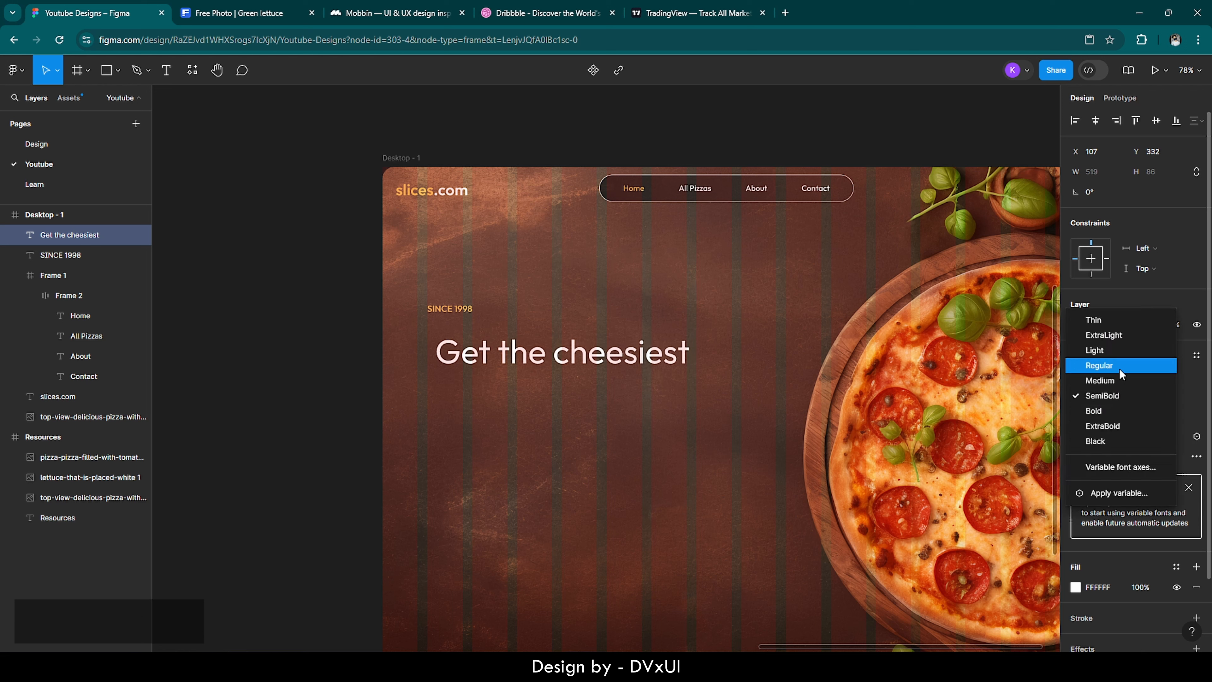
left_click(1118, 354)
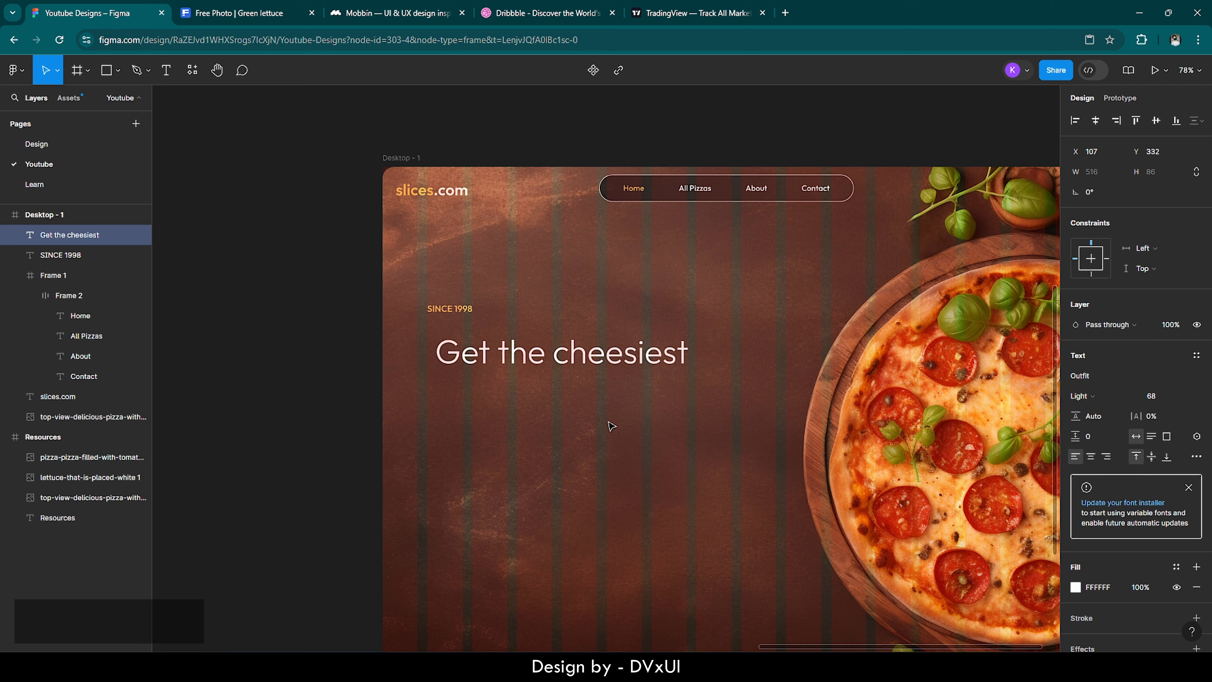
Step: Nudge the "Get the cheesiest" heading to X 91, Y 307, left-aligned under the SINCE 1998 text
key("shift+Left")
key("shift+Left")
key("Up")
key("Up")
key("Up")
key("Up")
key("Up")
key("Up")
key("Up")
key("Up")
key("Up")
key("Up")
key("Up")
key("Up")
key("Up")
key("Up")
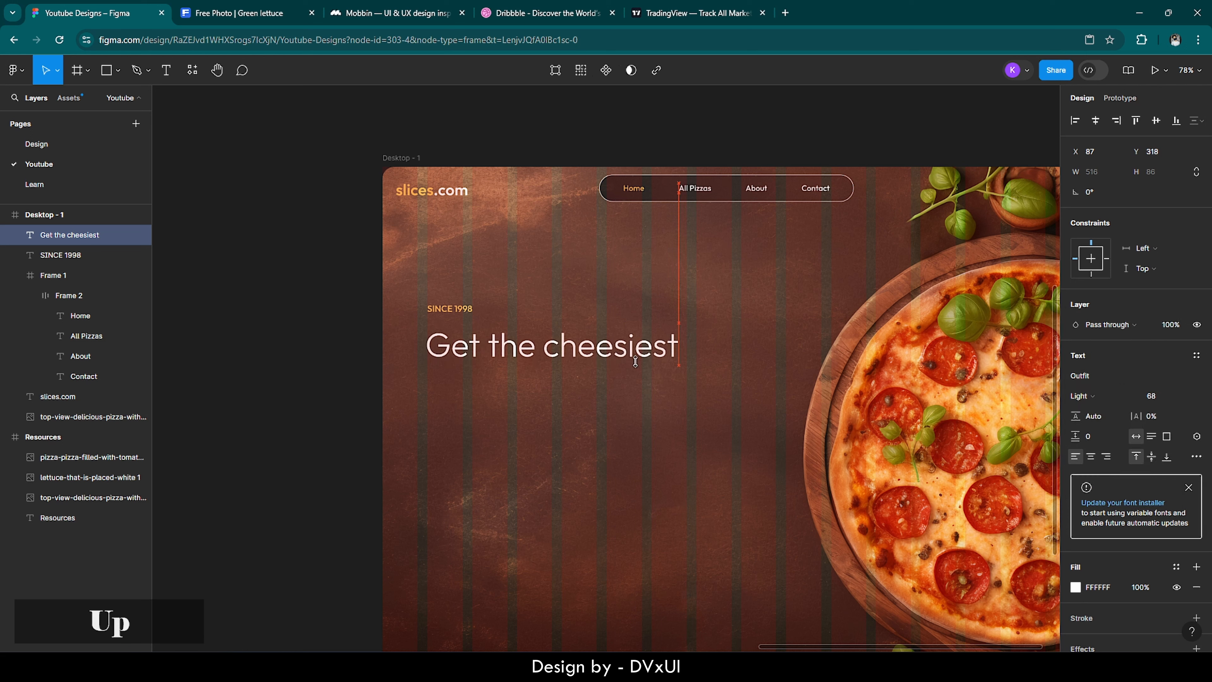
key("Up")
key("Up")
key("Right")
key("Right")
key("Right")
key("Right")
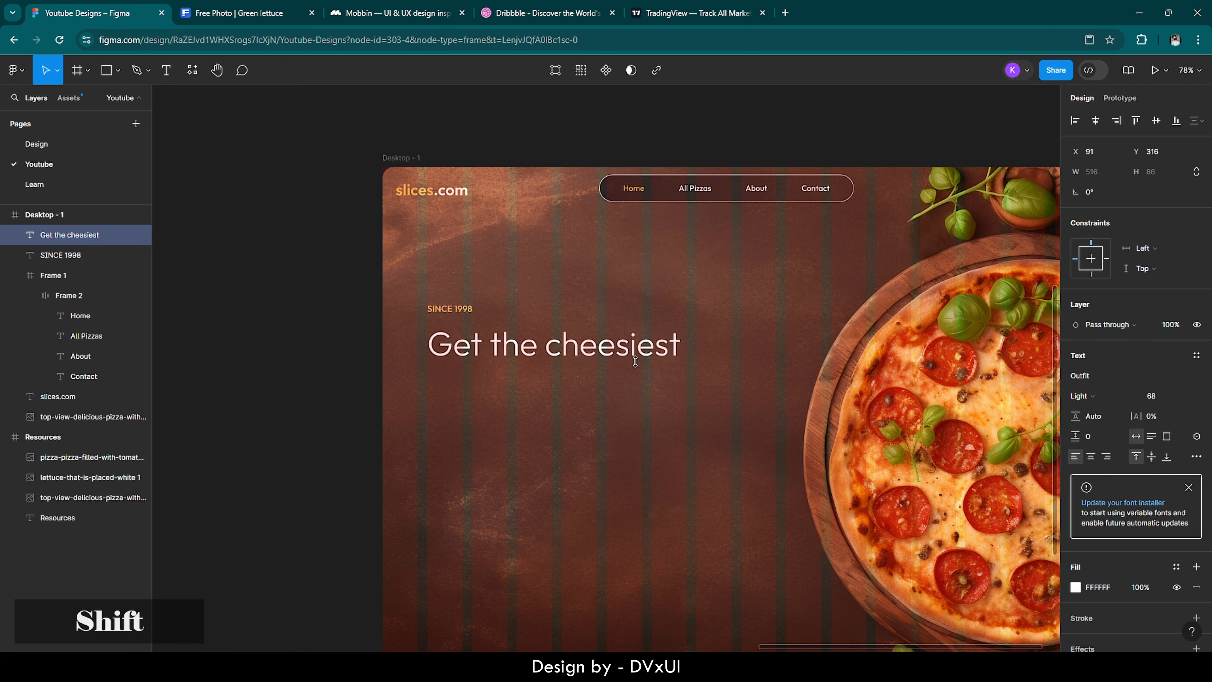
key("shift+Up")
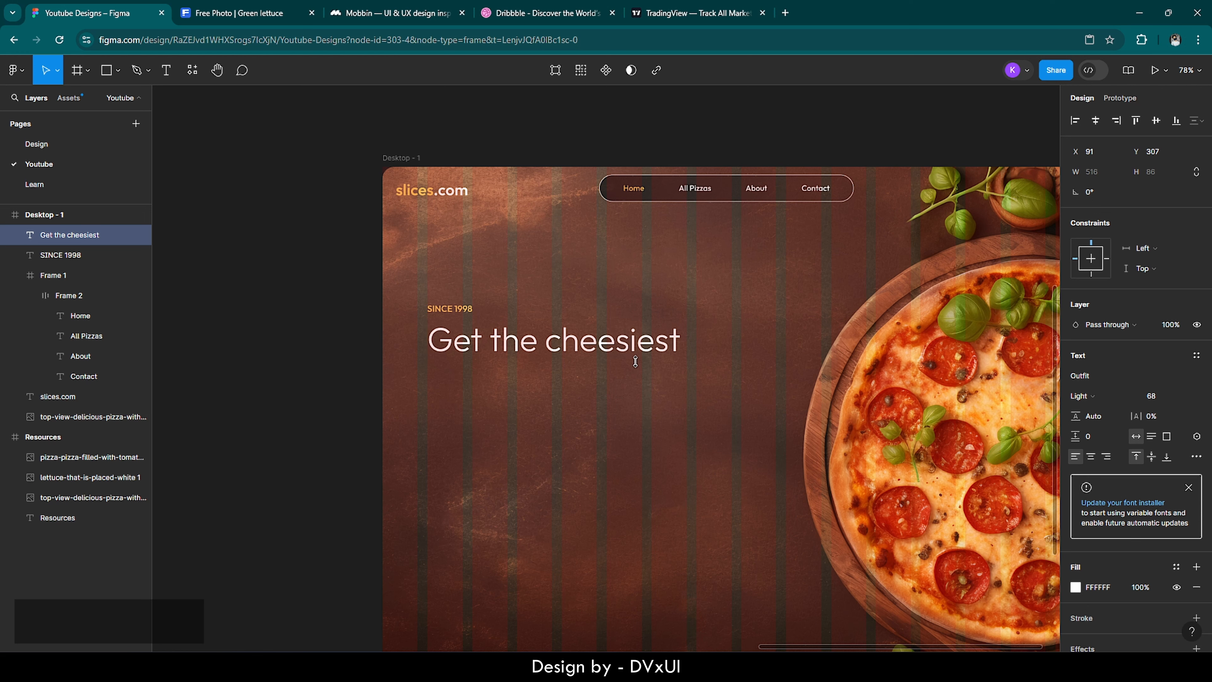
Step: Add a new text reading "slices of pizza." below the "Get the cheesiest" heading
scroll(658, 382, "down", 1)
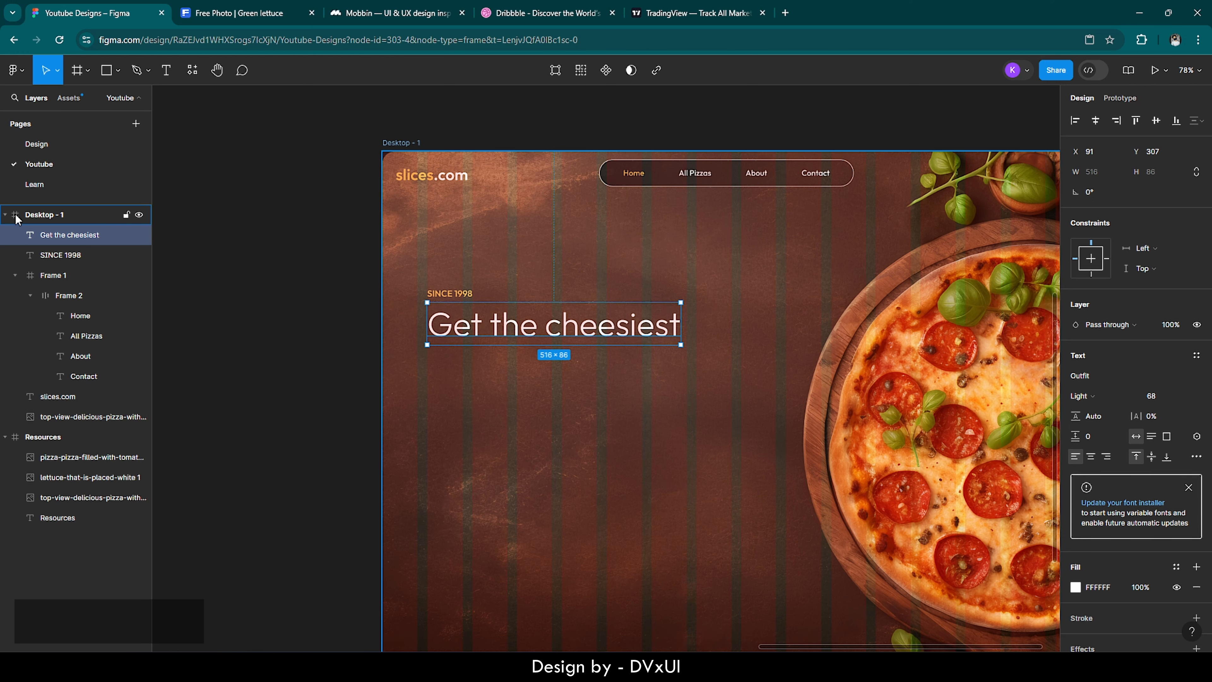
double_click(16, 217)
left_click(229, 298)
scroll(229, 299, "up", 2)
left_click(165, 77)
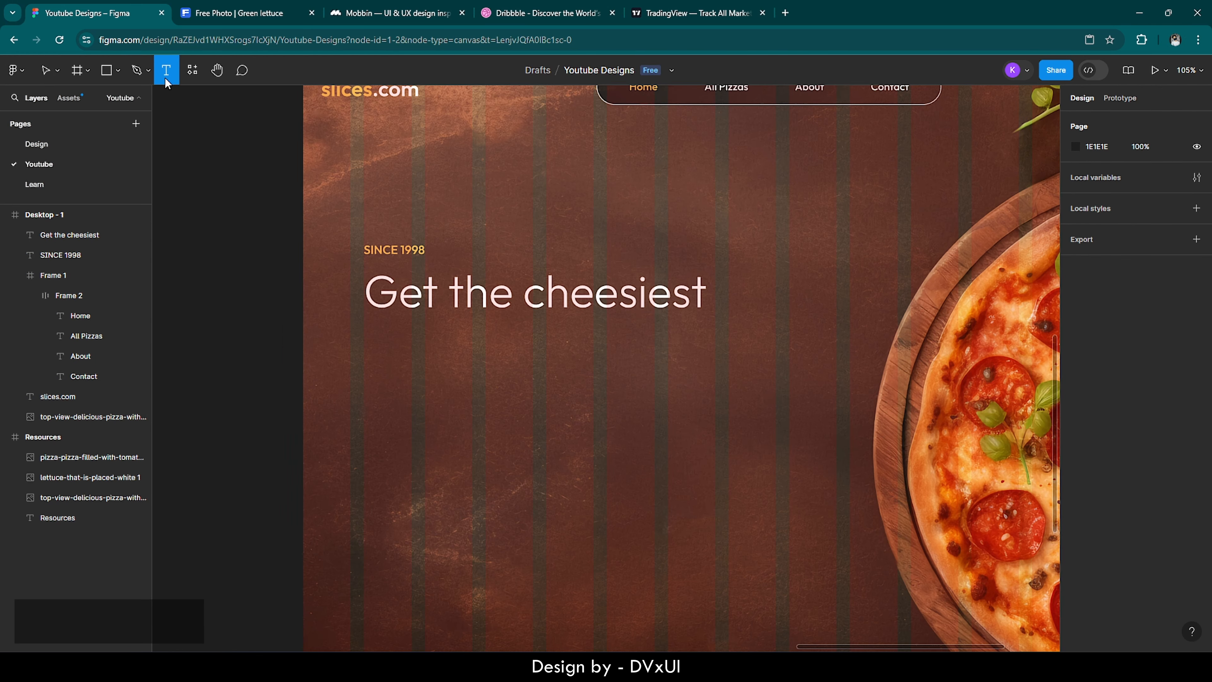
left_click(376, 368)
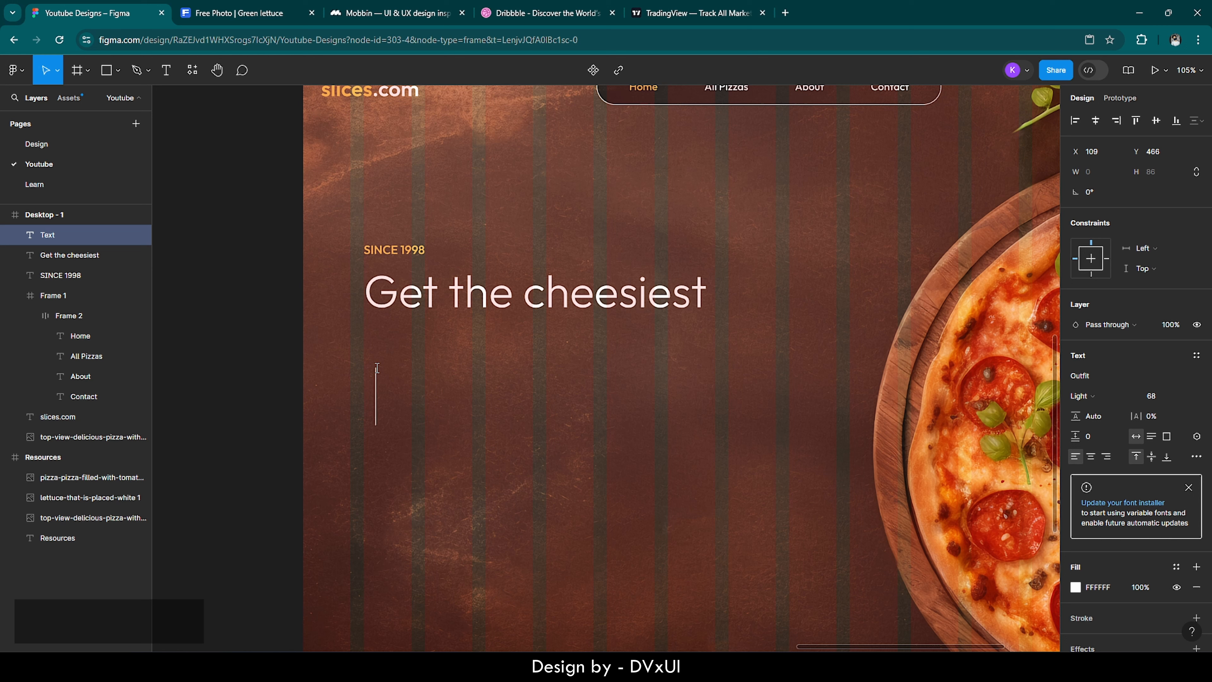
type("slices")
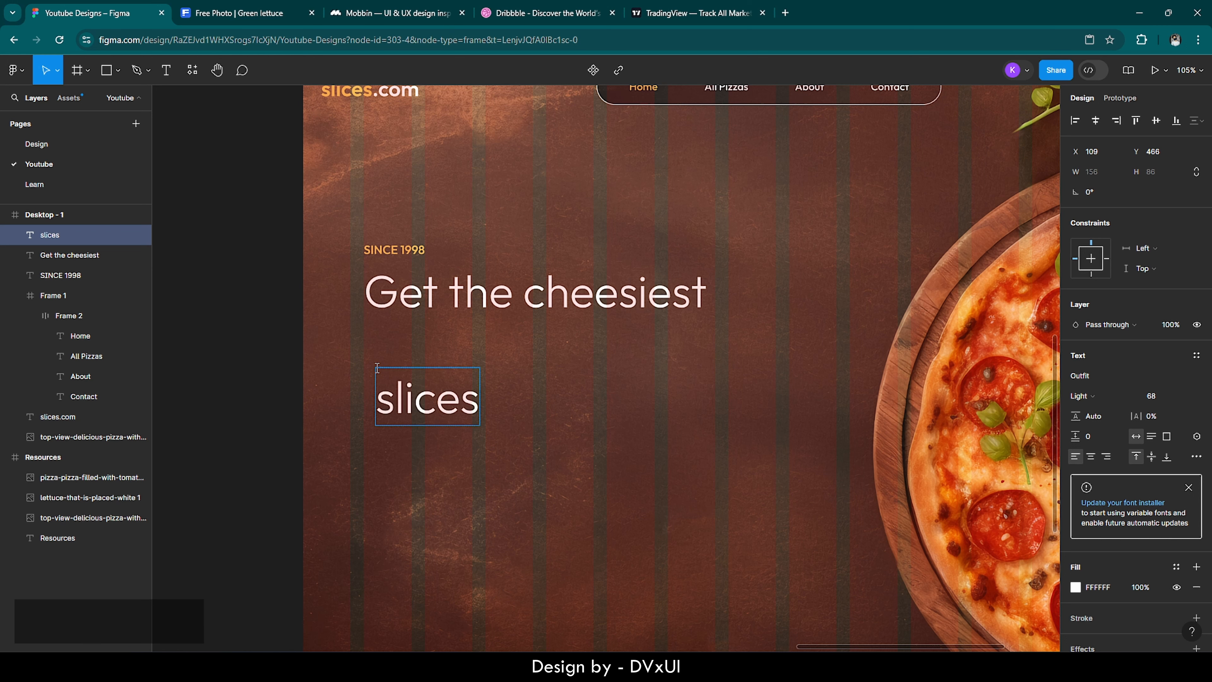
type(" of")
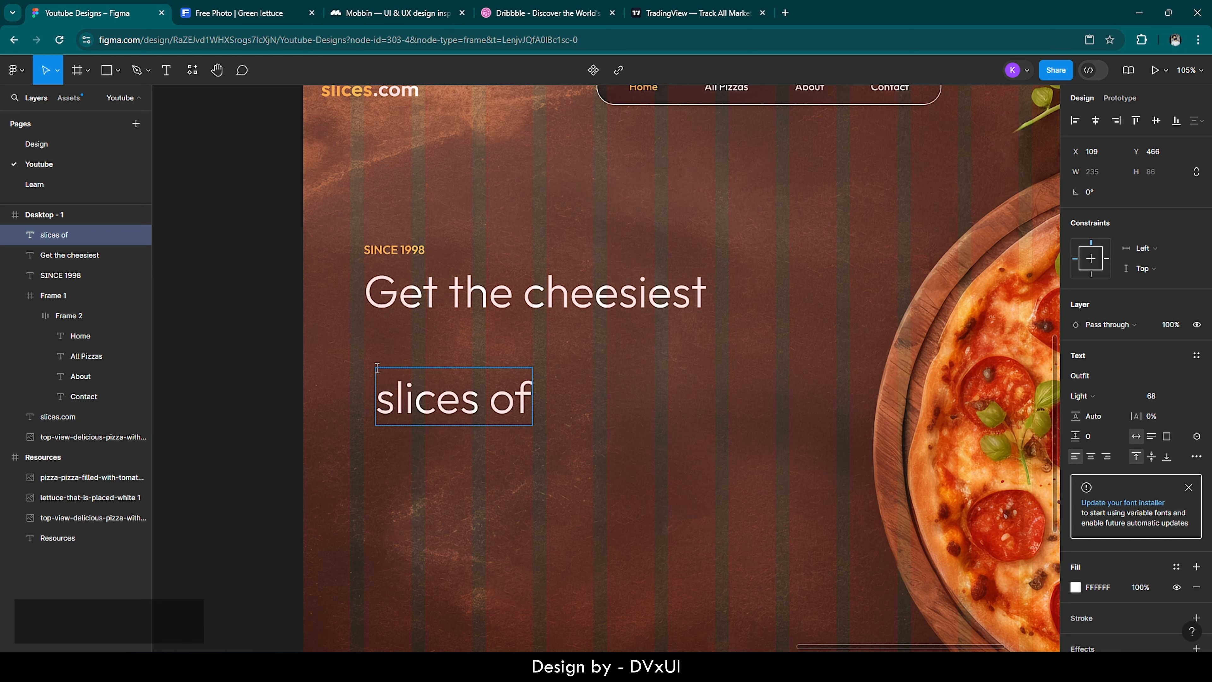
type(" pizza")
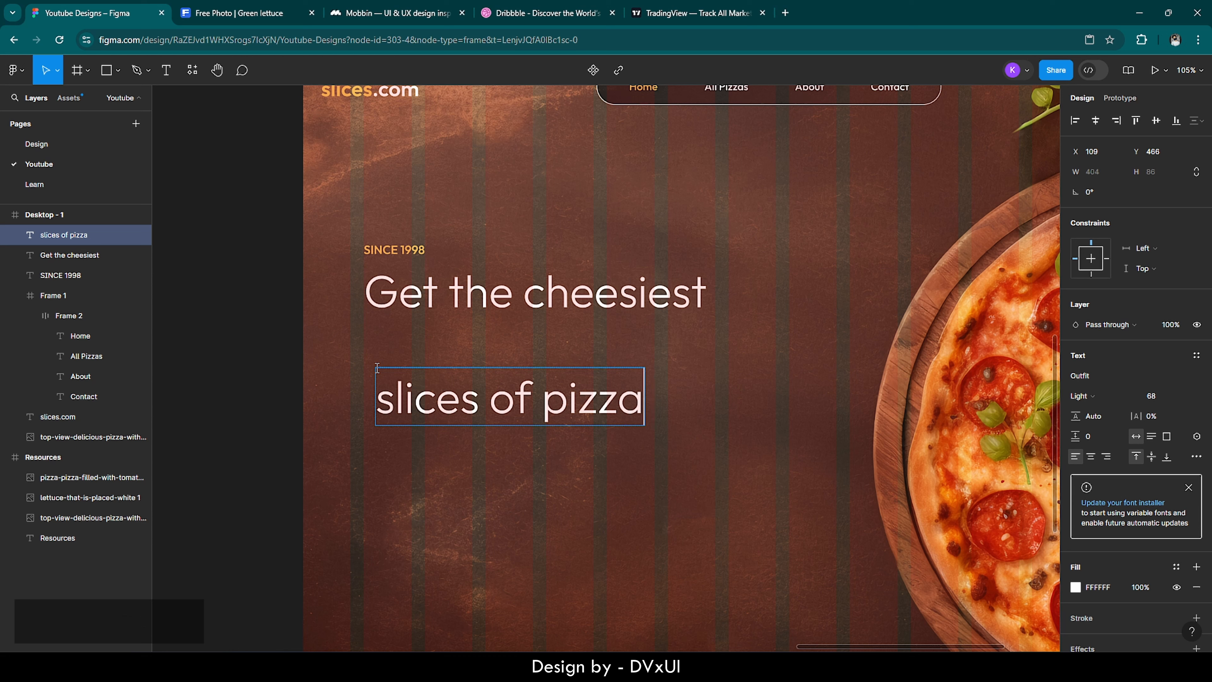
type(".")
Step: Set the "slices of pizza." text to font size 100 and Medium weight
key("ctrl+a")
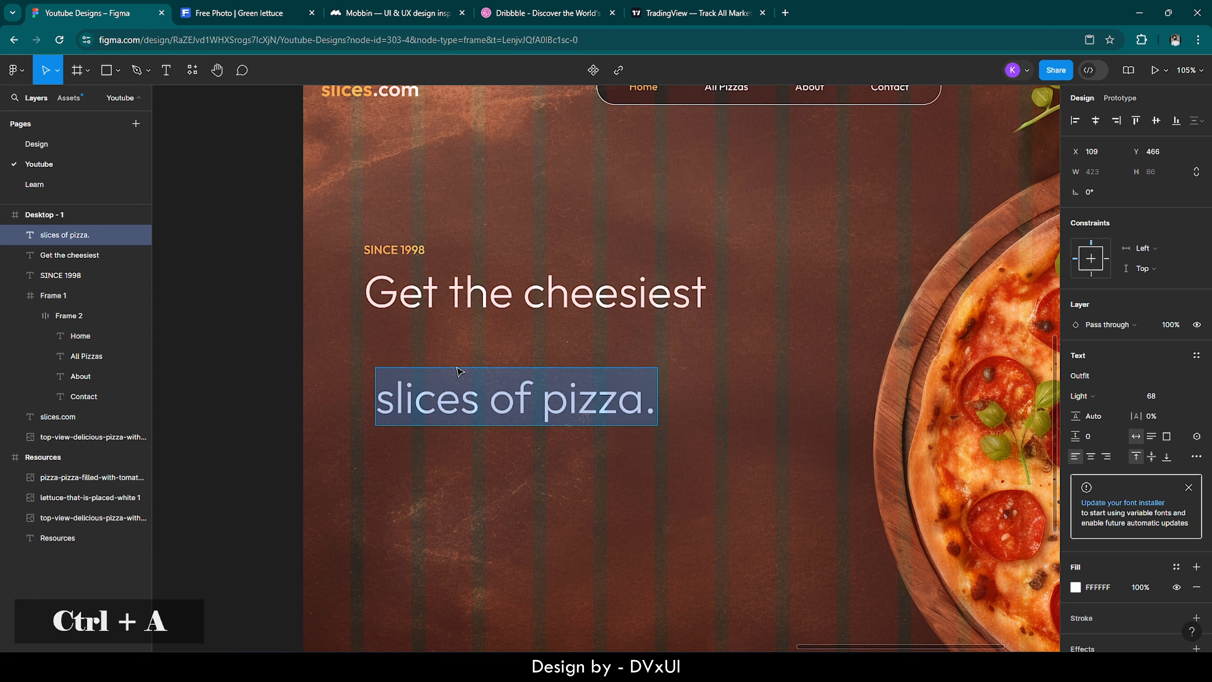
left_click(1162, 394)
type("100")
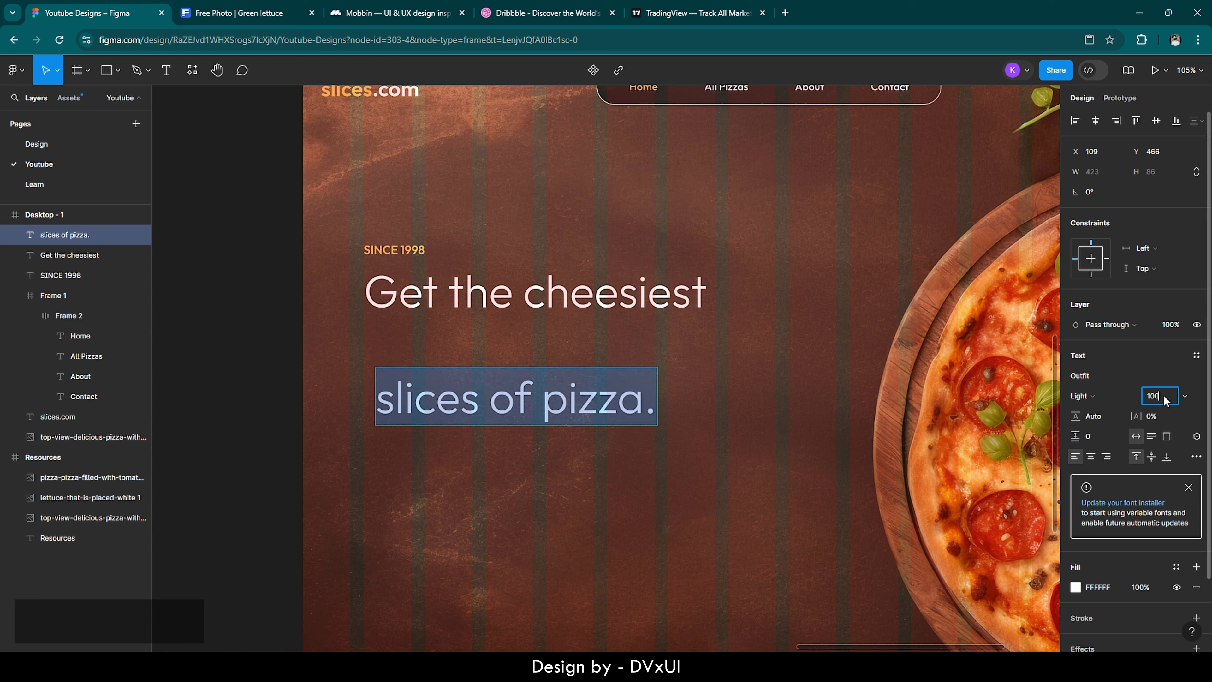
key("Return")
left_click(1127, 396)
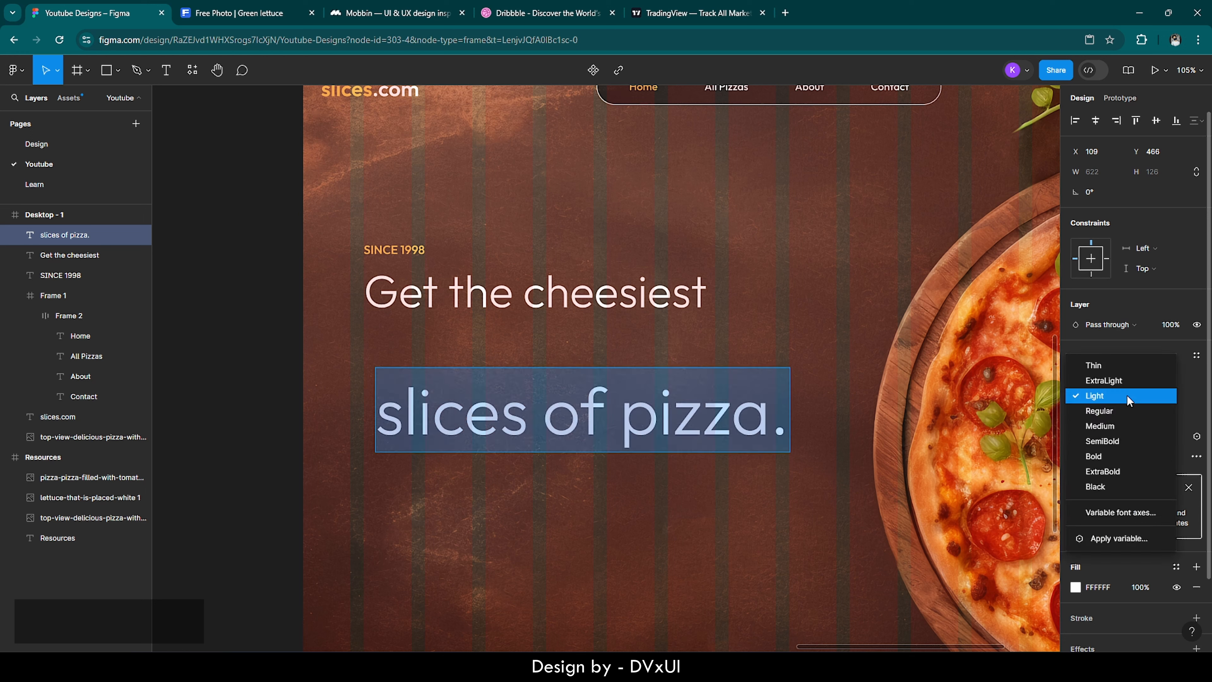
left_click(1140, 432)
Step: Nudge the "slices of pizza." line to X 89, Y 376, directly under the "Get the cheesiest" heading
key("shift+Left")
key("shift+Left")
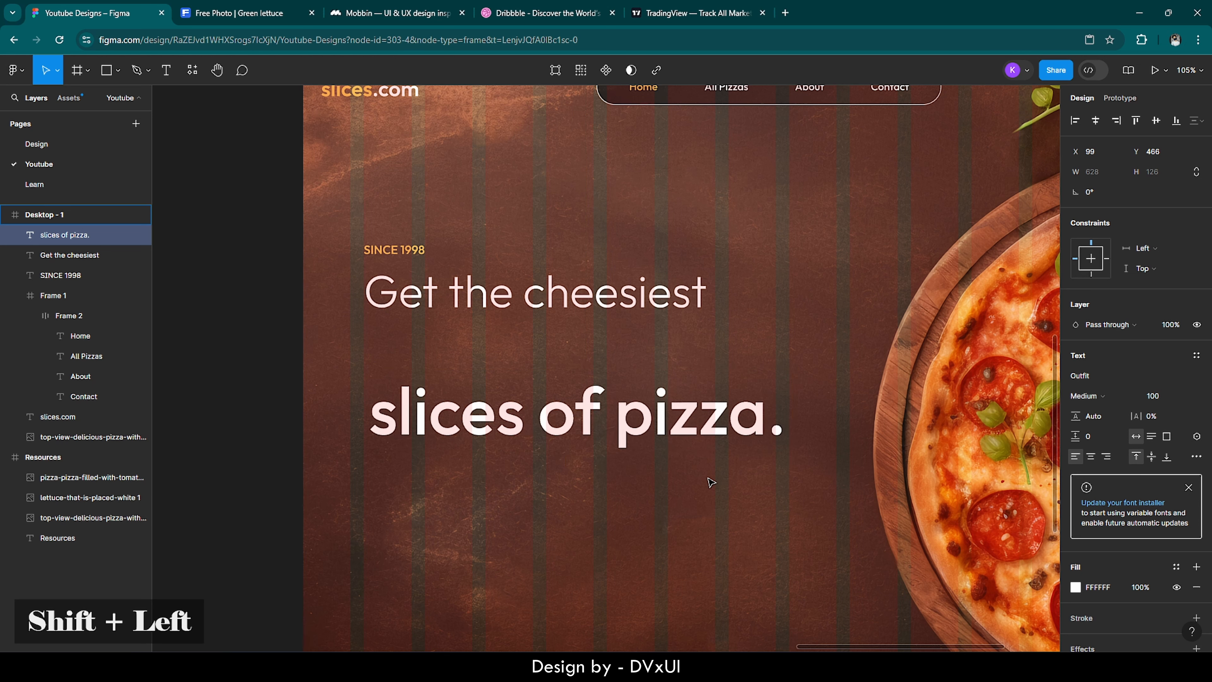
key("shift+Up")
key("shift+Up")
key("shift+Up")
key("shift+Up")
key("shift+Up")
key("shift+Up")
key("shift+Up")
key("shift+Up")
key("shift+Up")
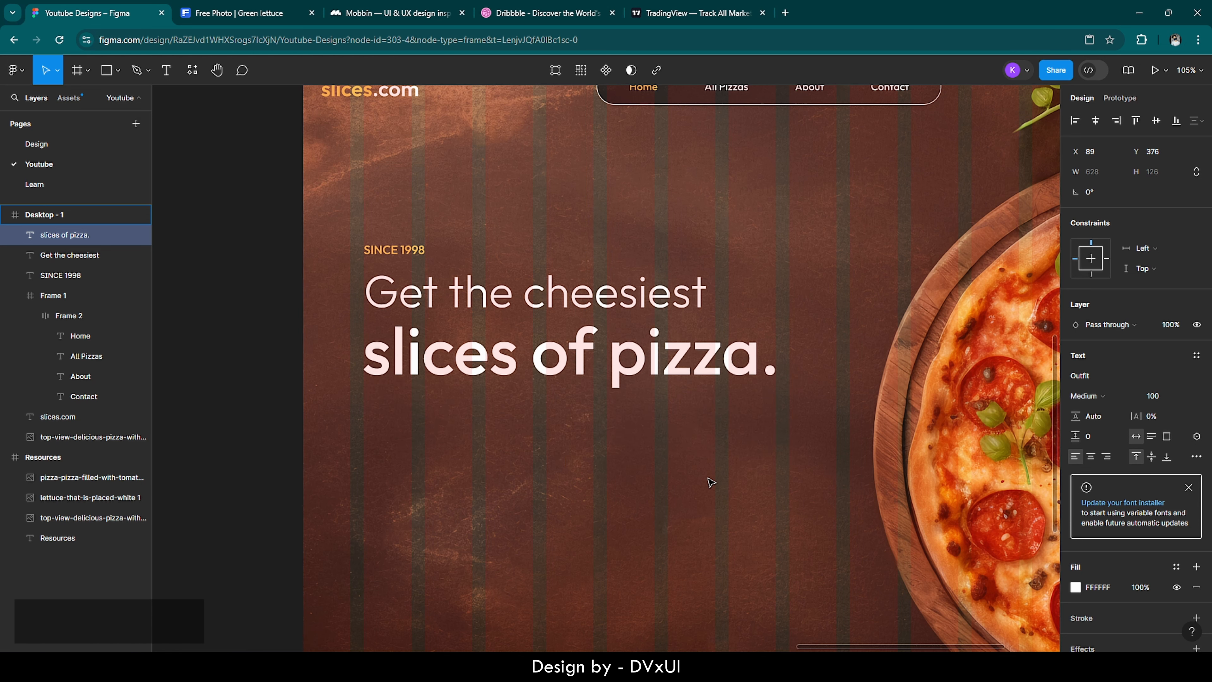
left_click(709, 482)
Step: Lower the "slices of pizza." line to Y 386 and colour its word "pizza" with the page's orange, FABF57
scroll(509, 381, "down", 5)
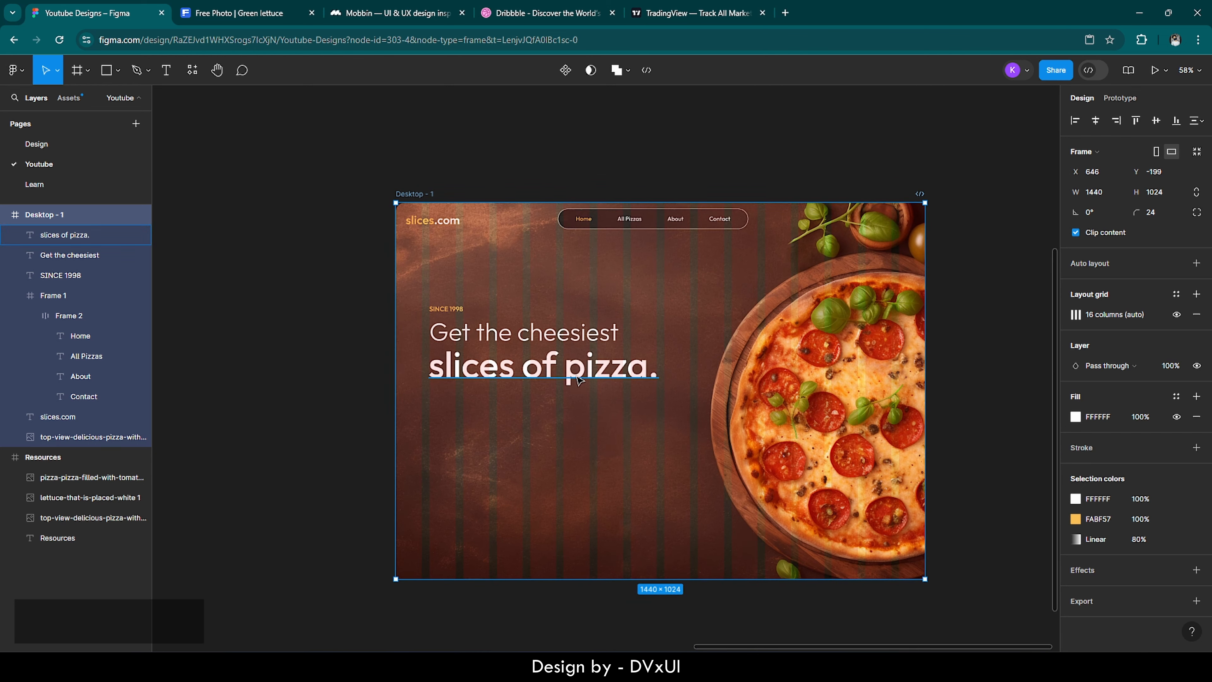
left_click(578, 377)
double_click(592, 374)
double_click(612, 372)
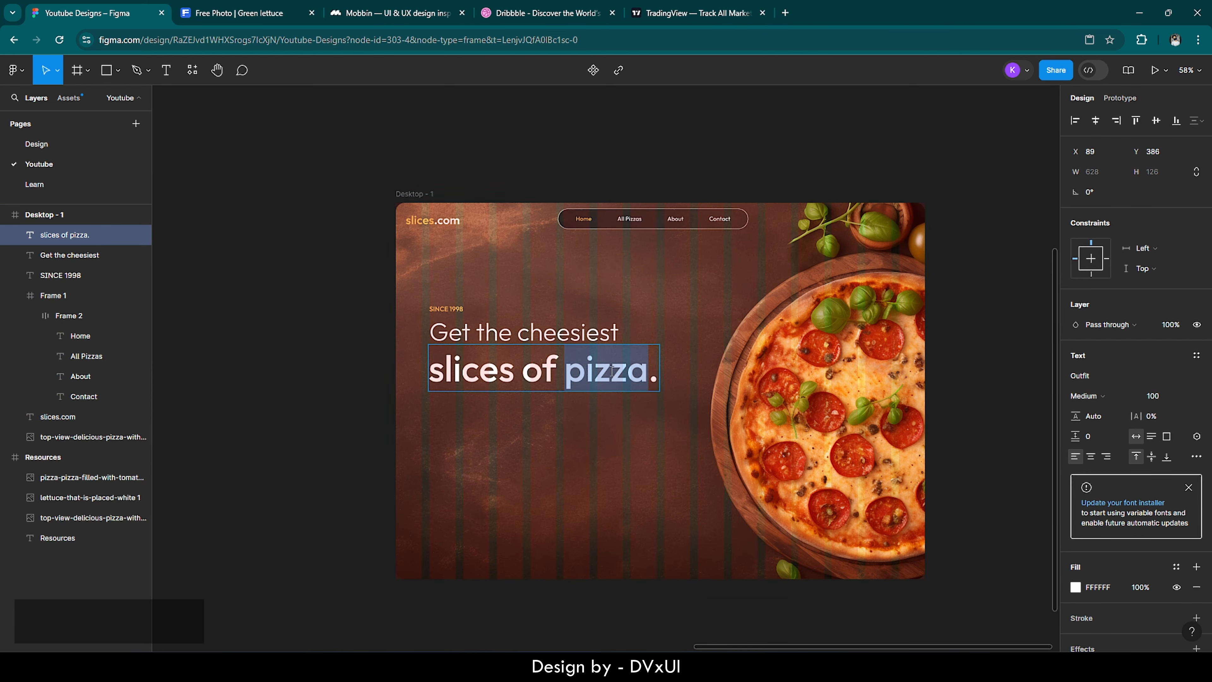
left_click(1077, 587)
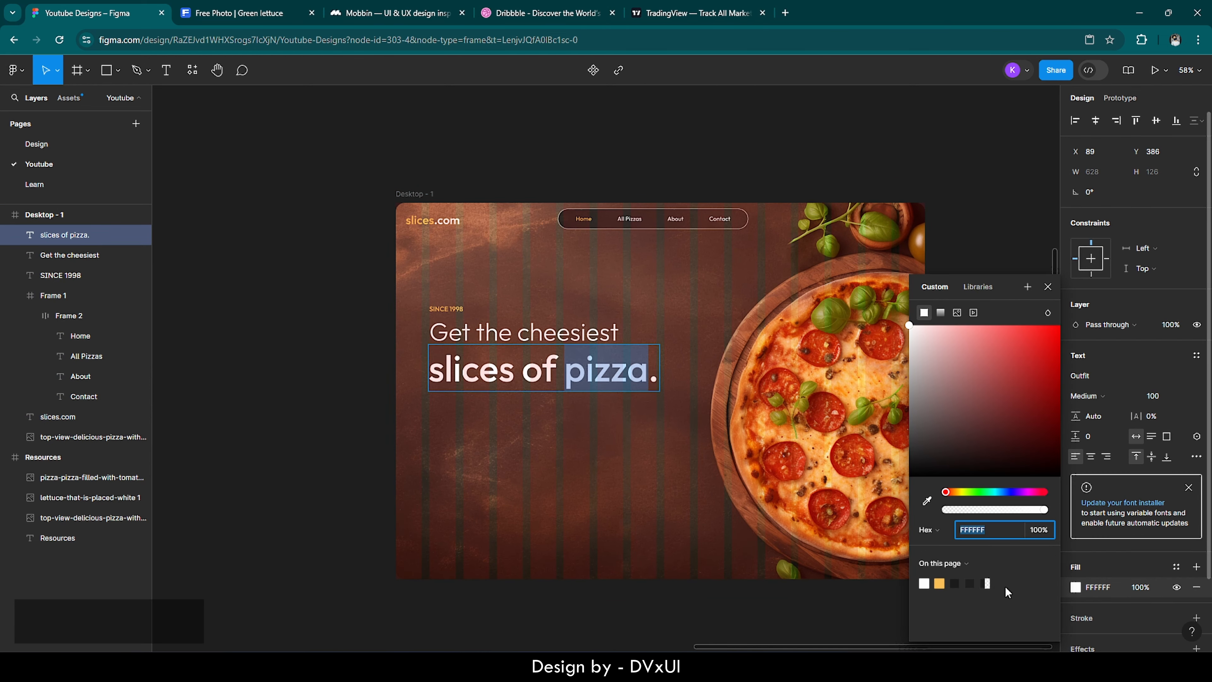
left_click(941, 582)
left_click(621, 429)
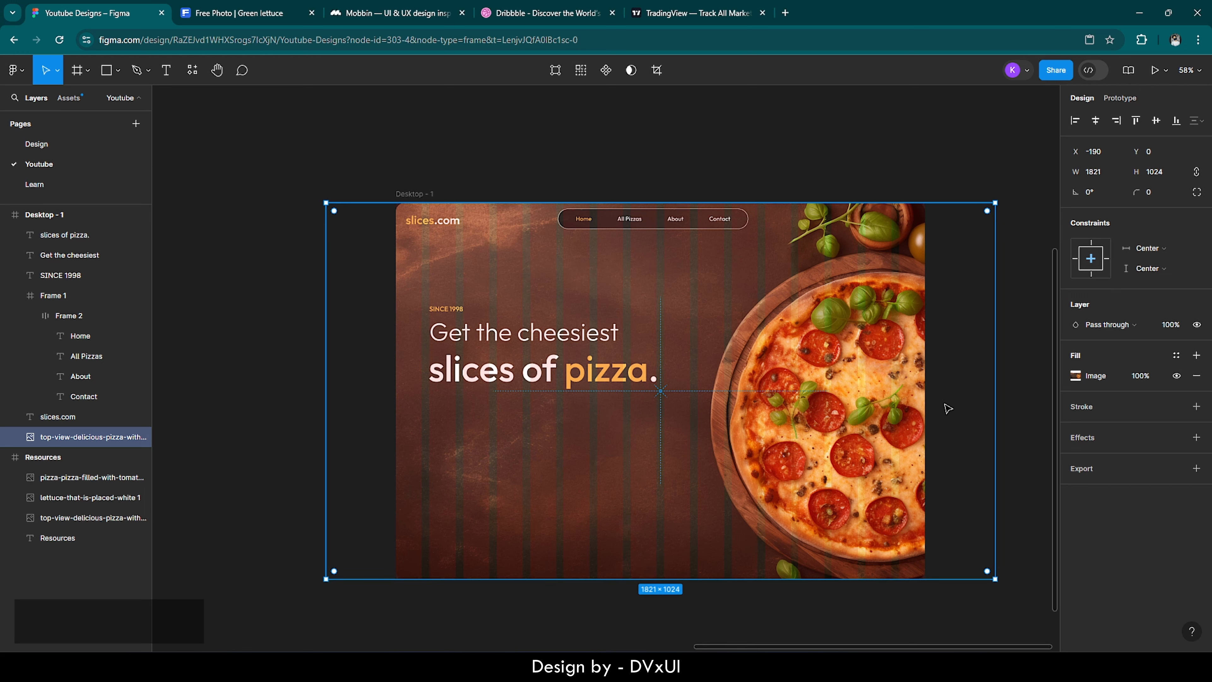
key("shift+2")
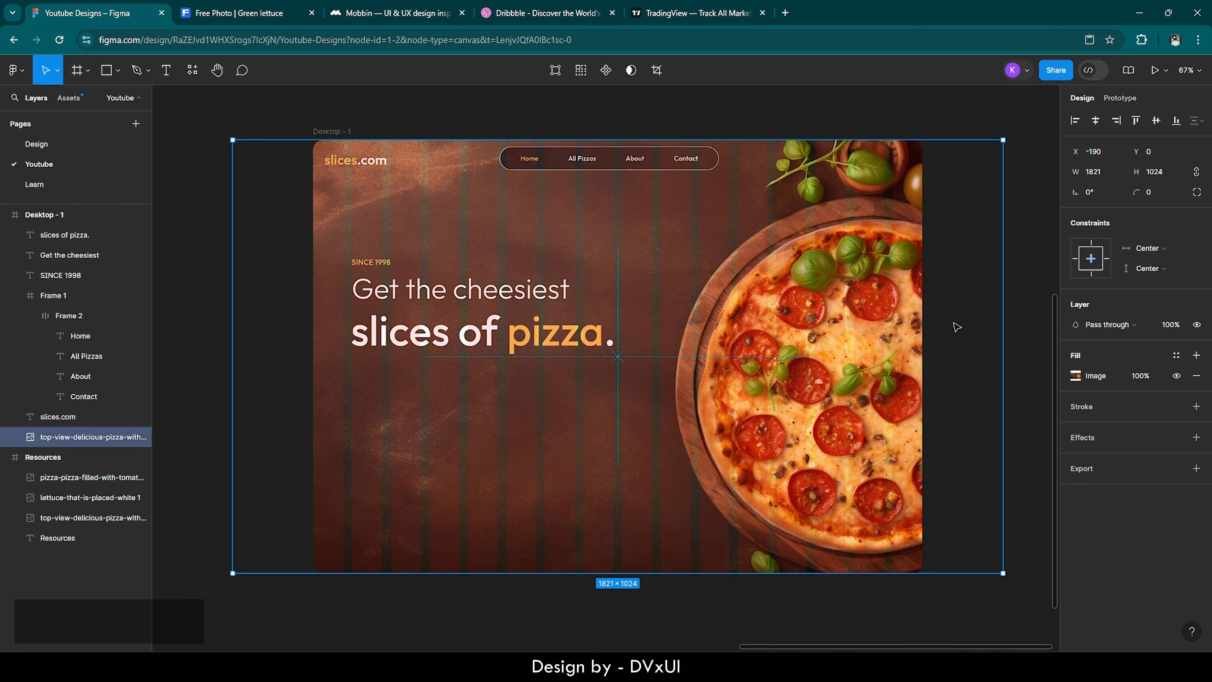
left_click(957, 327)
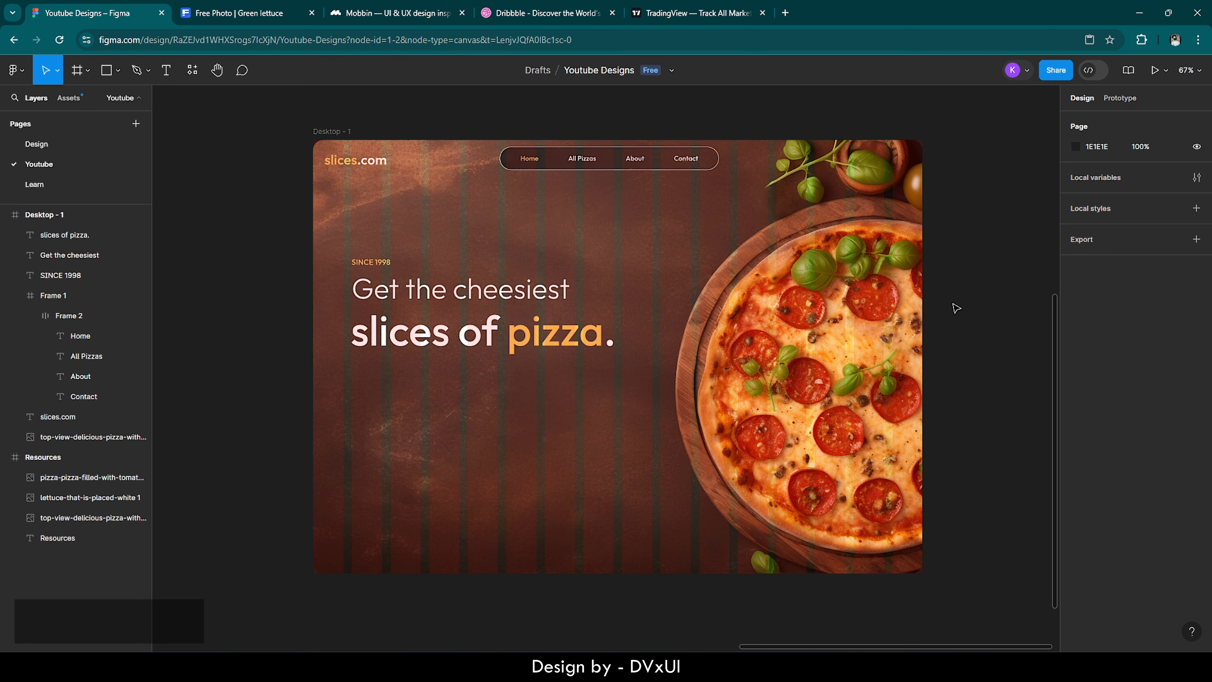
Step: Open loremipsum.io in a new browser tab and copy the first sentence of the generated Lorem ipsum text
left_click(785, 13)
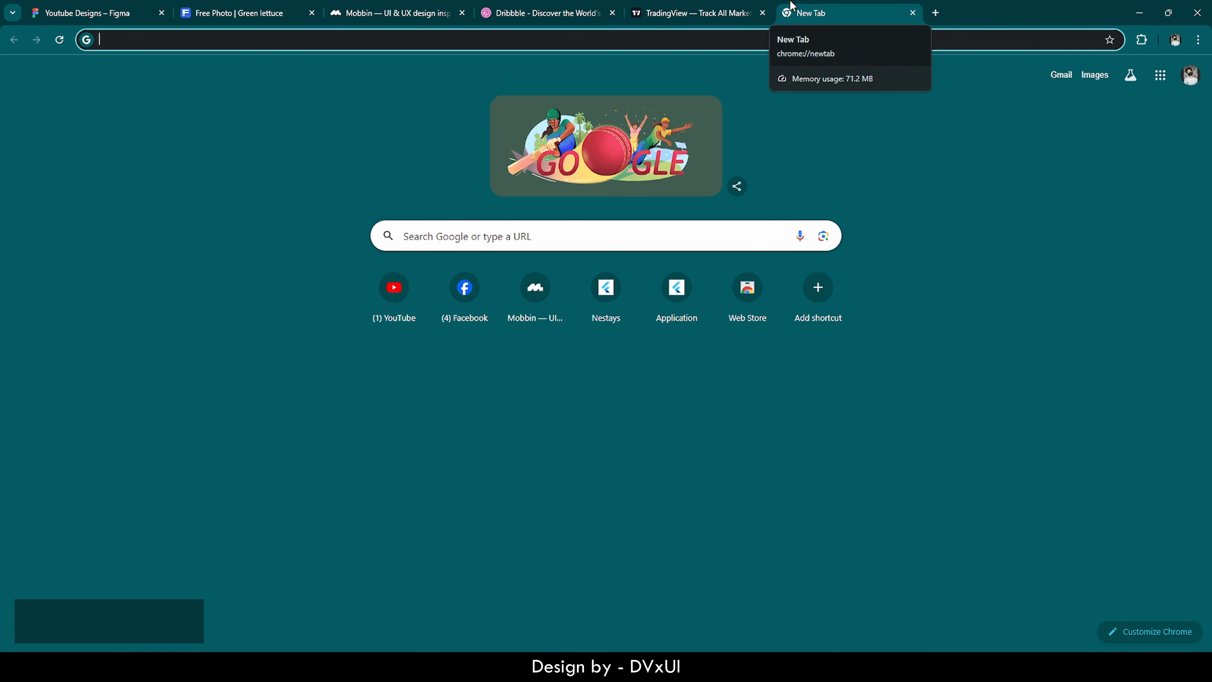
type("lore")
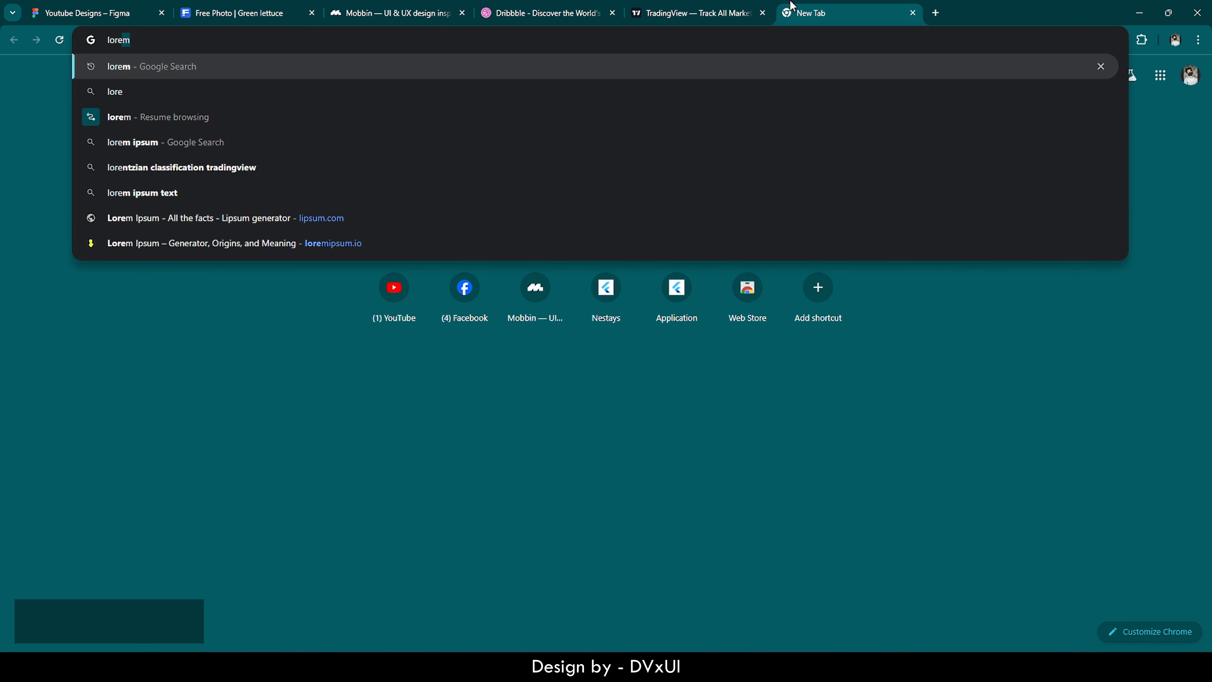
key("Down")
key("Down")
key("Down")
key("Down")
key("Down")
key("Down")
key("Down")
key("Return")
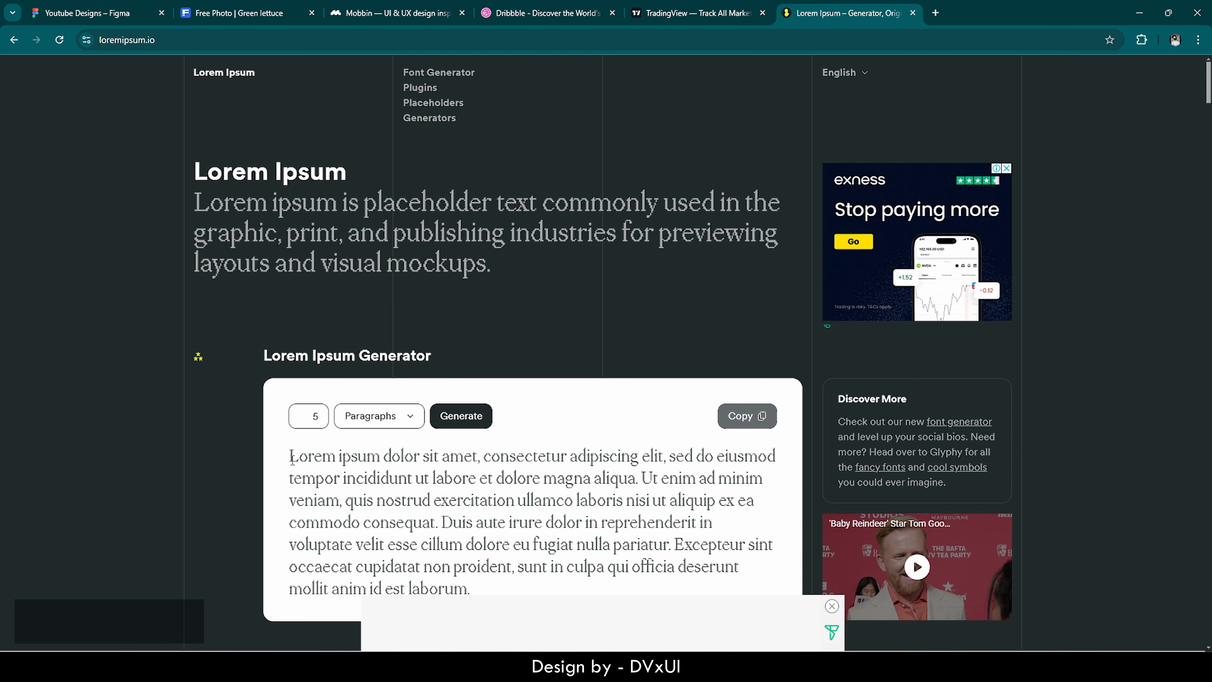
left_click_drag(290, 457, 642, 483)
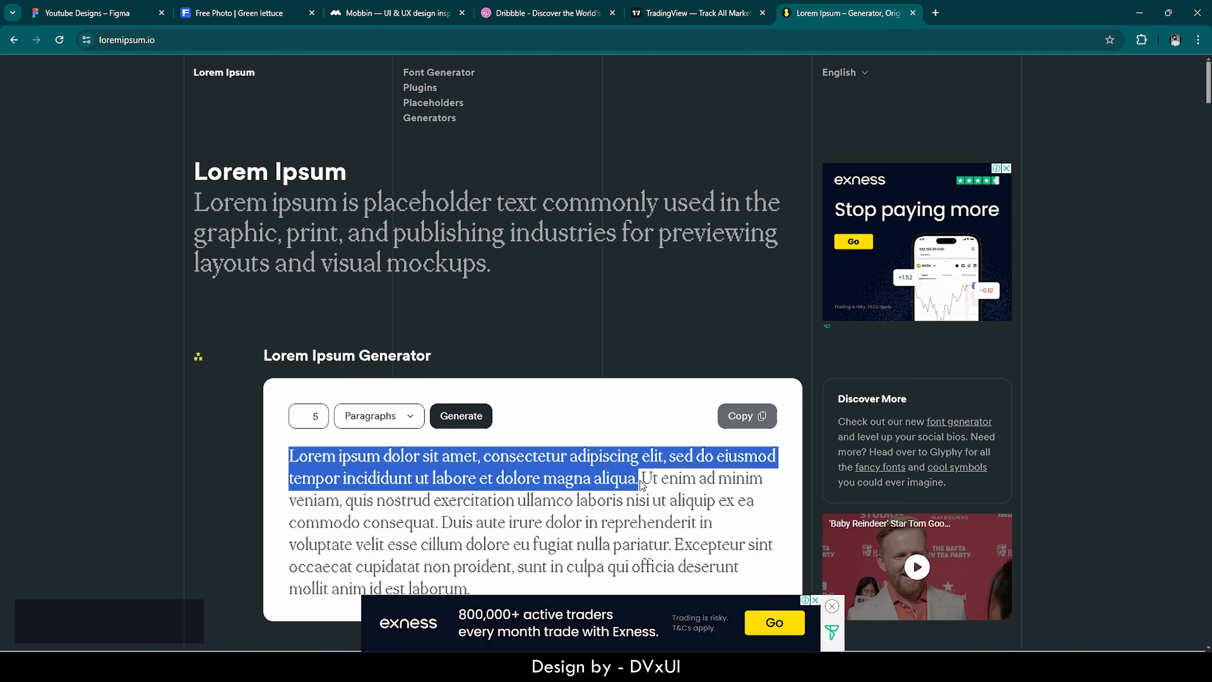
key("ctrl+c")
Step: Switch back to the Figma design, paste the Lorem ipsum sentence as text and set its font size to 18
left_click(70, 6)
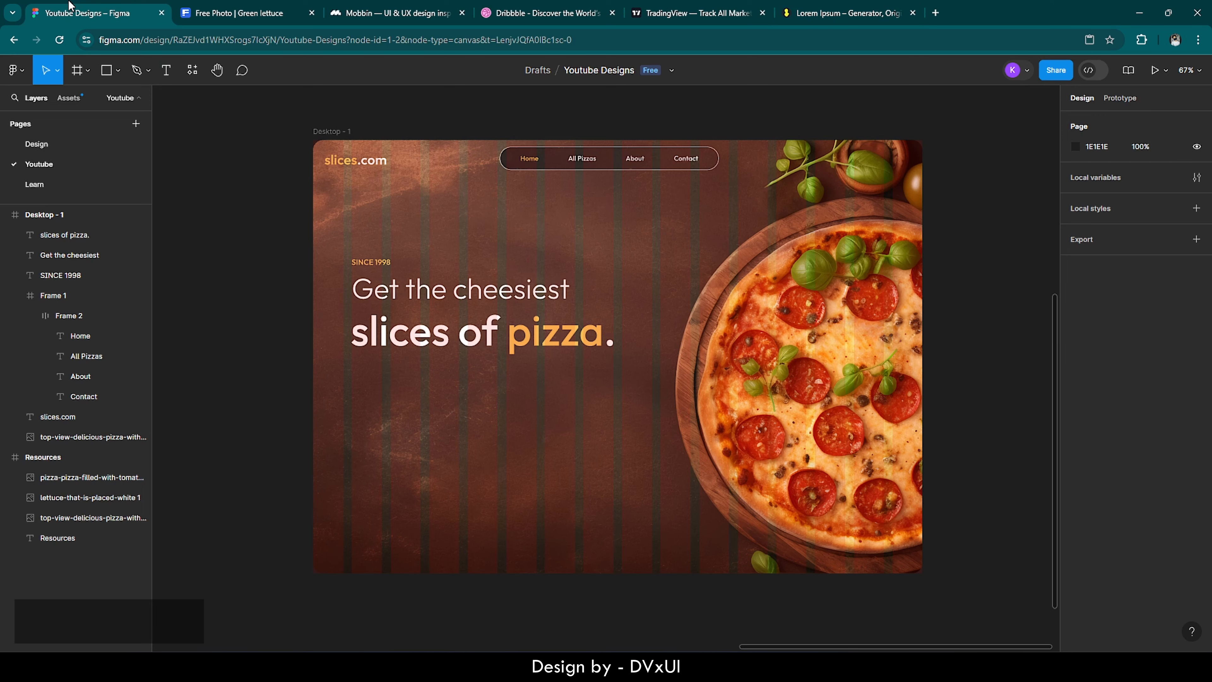
left_click(347, 131)
key("ctrl+v")
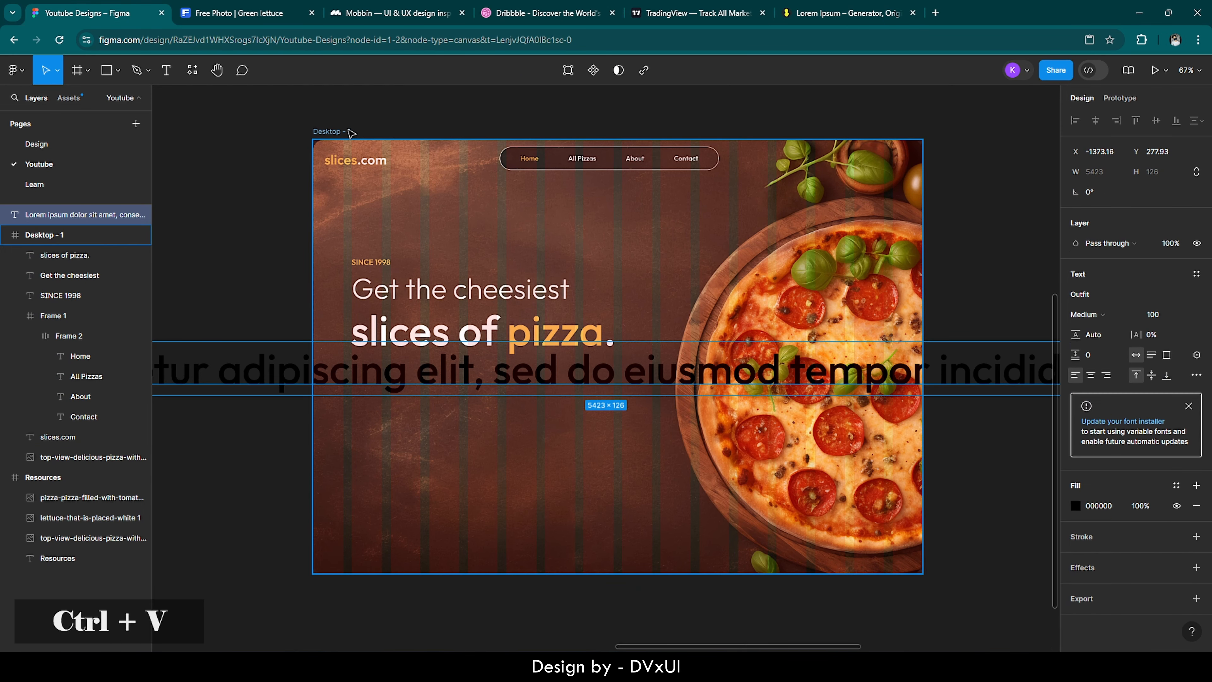
double_click(542, 381)
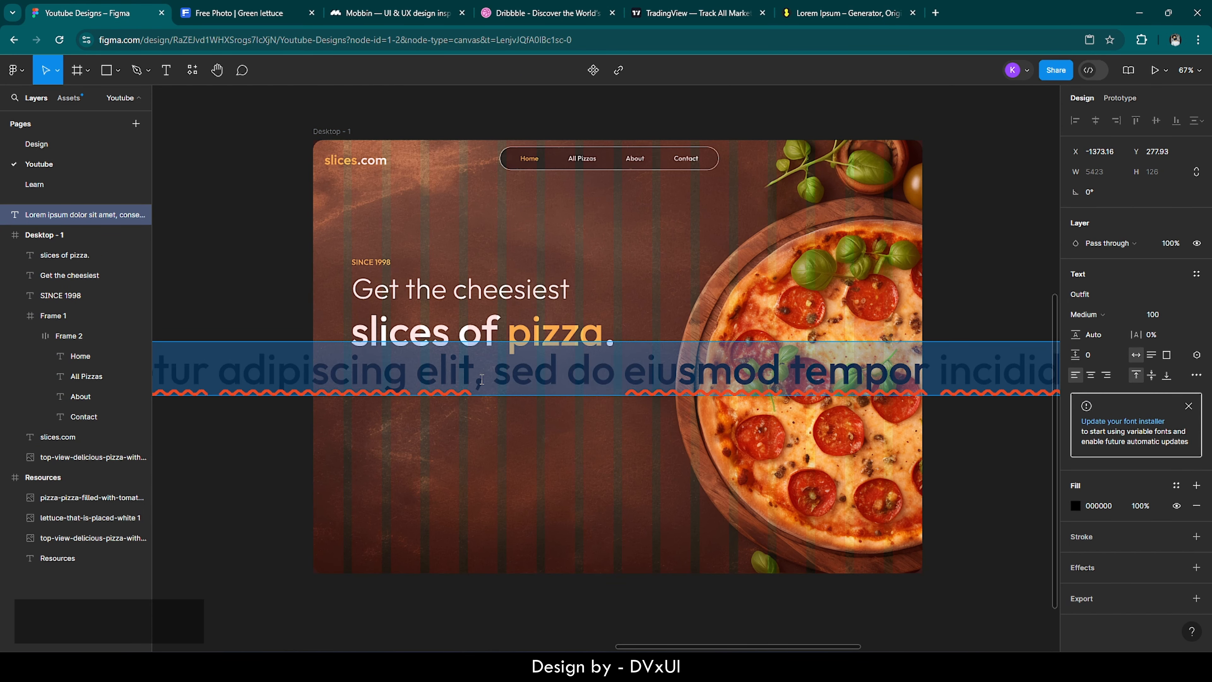
left_click(1152, 315)
type("18")
key("Return")
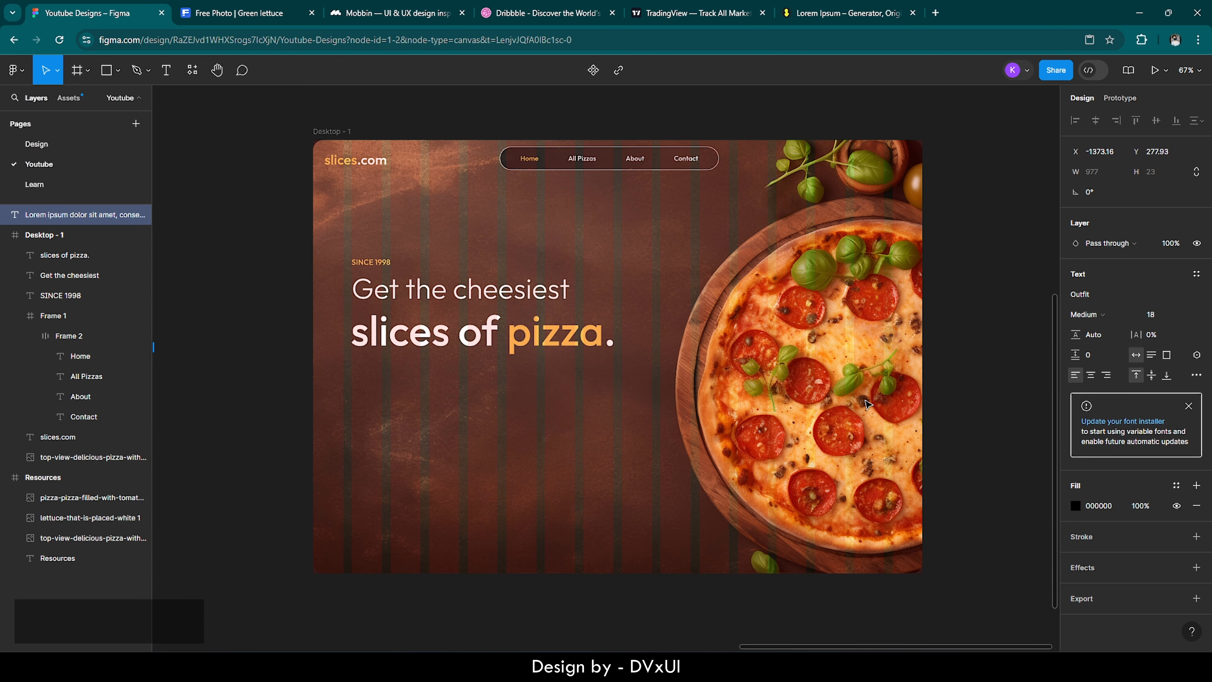
Step: Move the Lorem ipsum text into the Desktop - 1 frame at X 91, Y 525, below the "slices of pizza." line
scroll(867, 403, "down", 5)
scroll(867, 403, "up", 2)
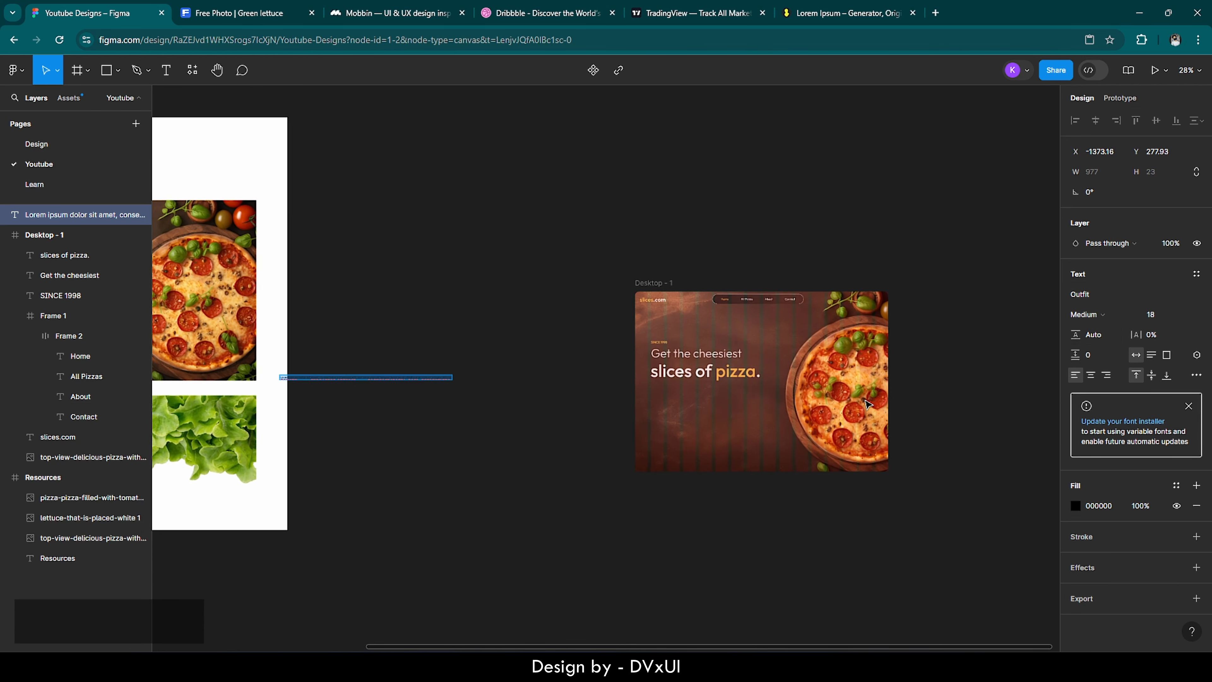
left_click_drag(394, 378, 874, 375)
scroll(762, 397, "up", 5)
Step: Give the Lorem ipsum text a white FFFFFF fill and Light weight
left_click(1106, 587)
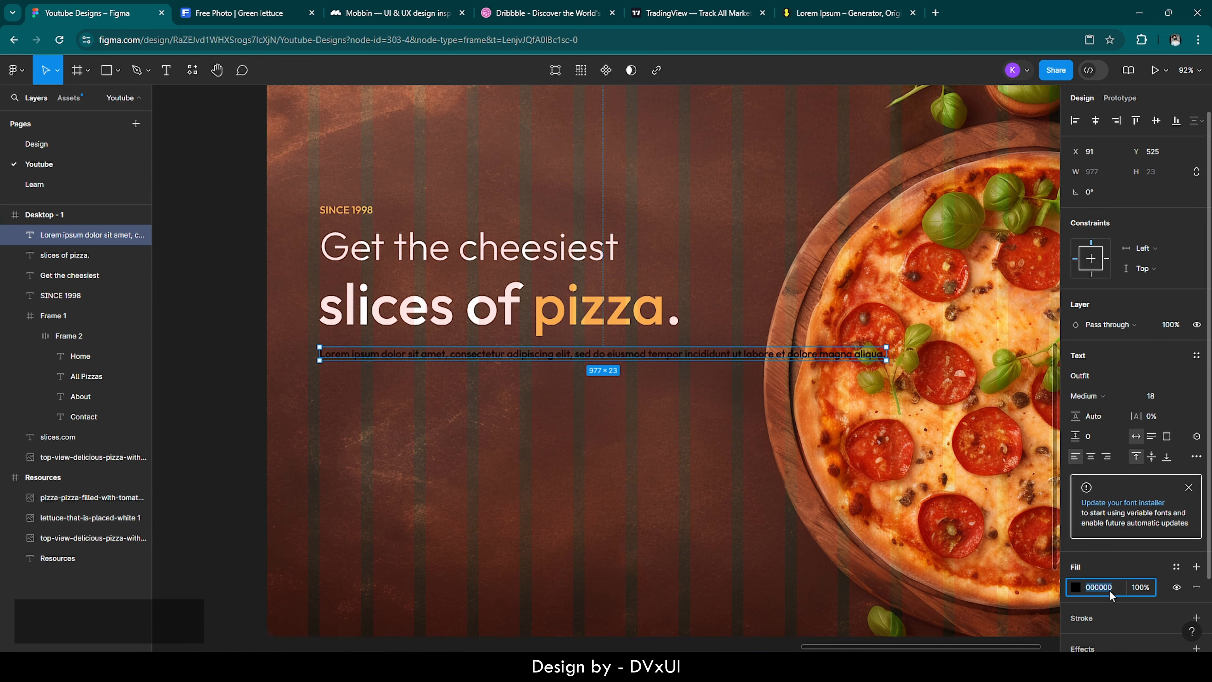
type("ff")
key("Return")
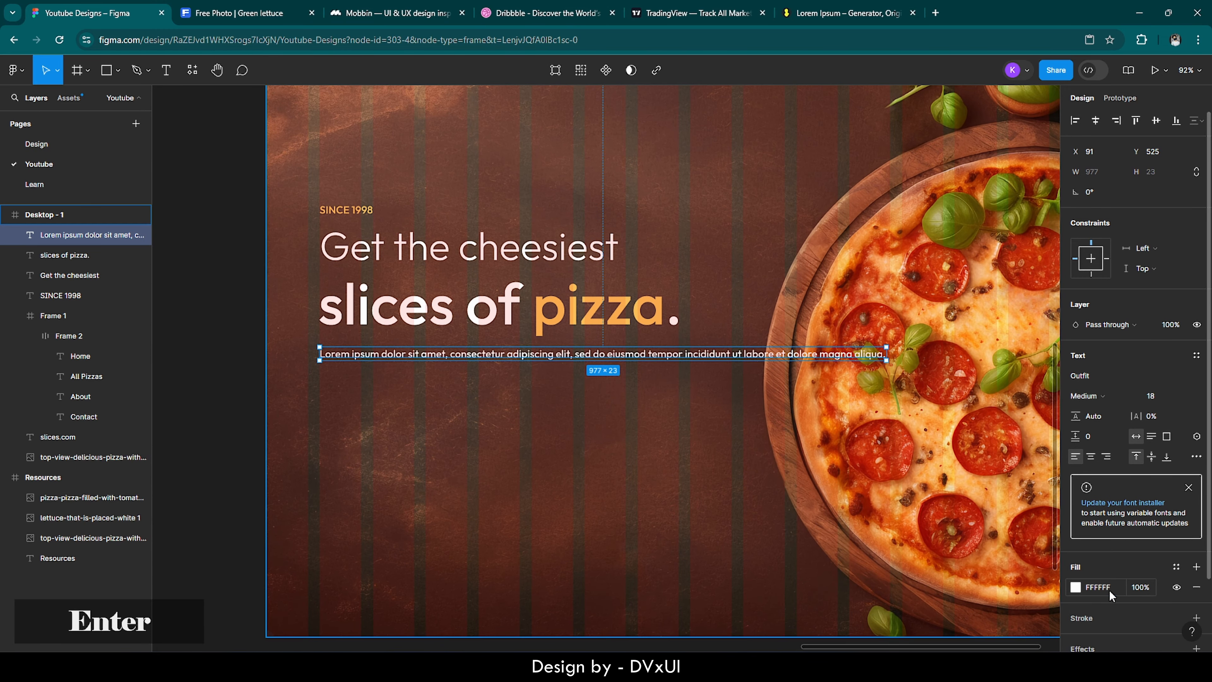
left_click(1090, 396)
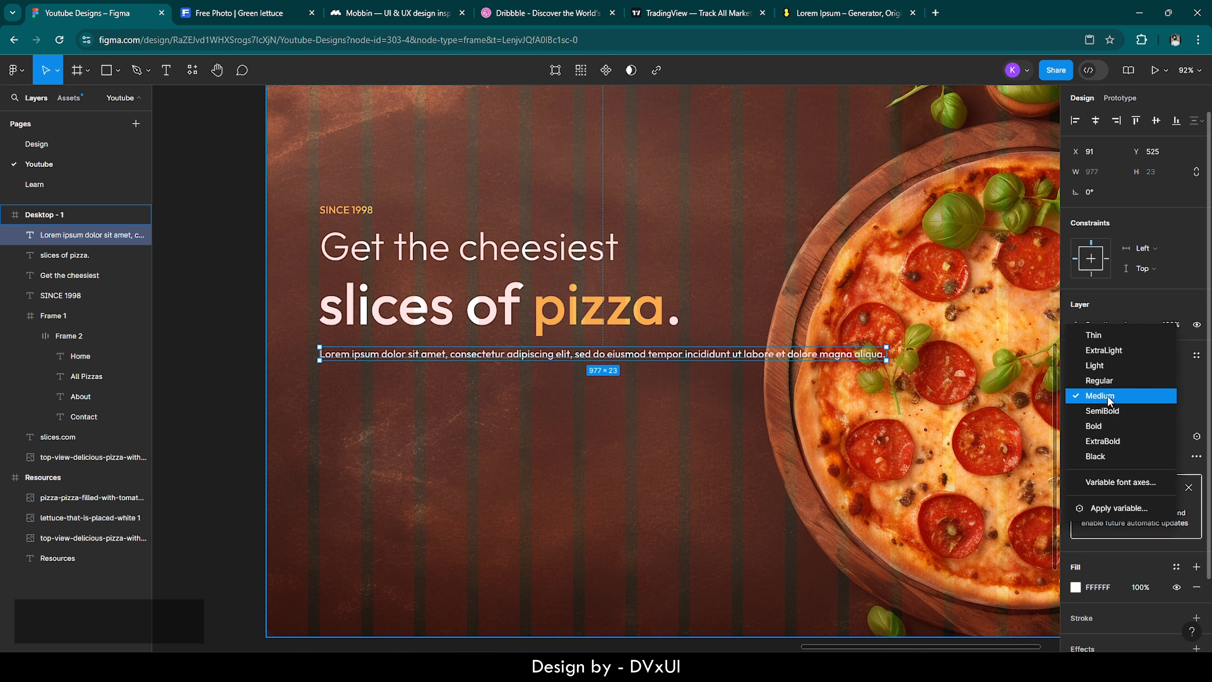
left_click(1112, 371)
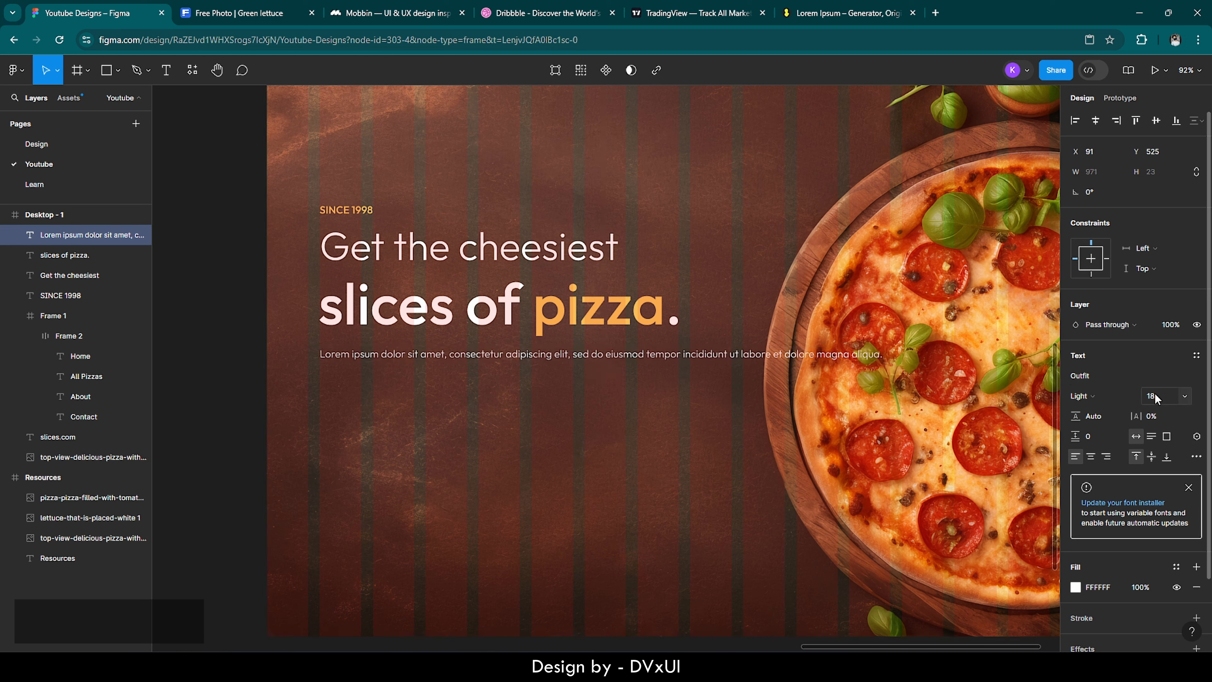
key("Escape")
Step: Narrow the Lorem ipsum text box to a width of 625 so it wraps, and nudge it to Y 524
left_click(877, 357)
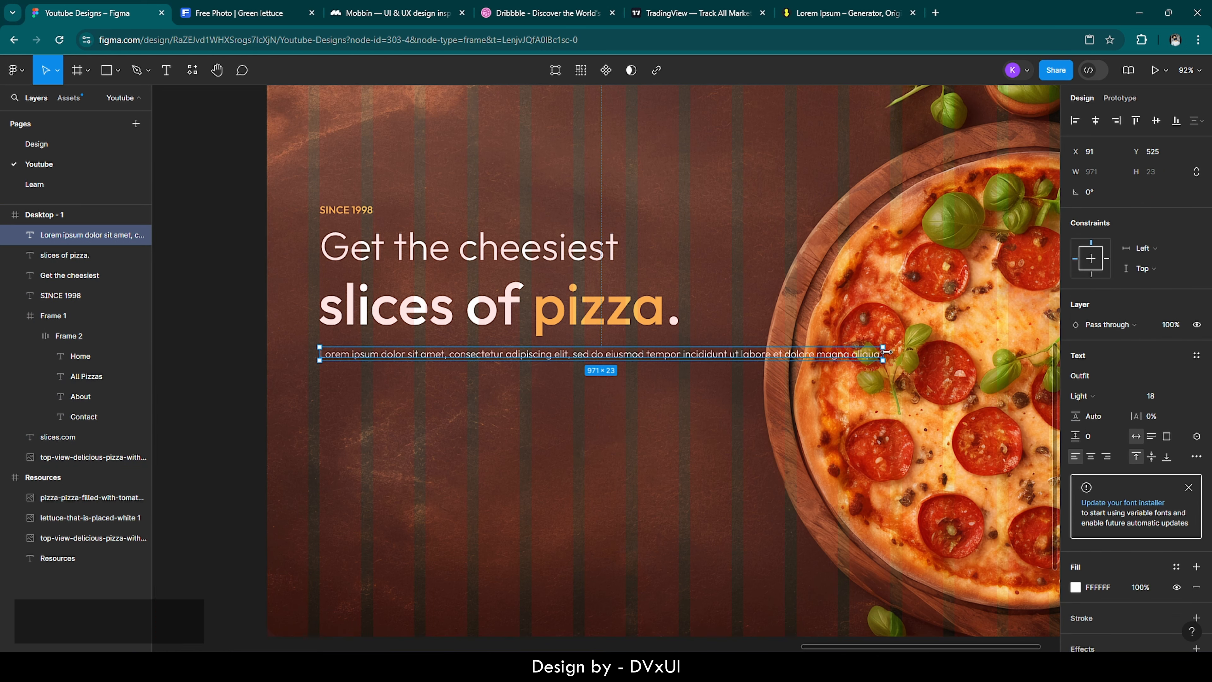
left_click_drag(858, 354, 681, 368)
key("Escape")
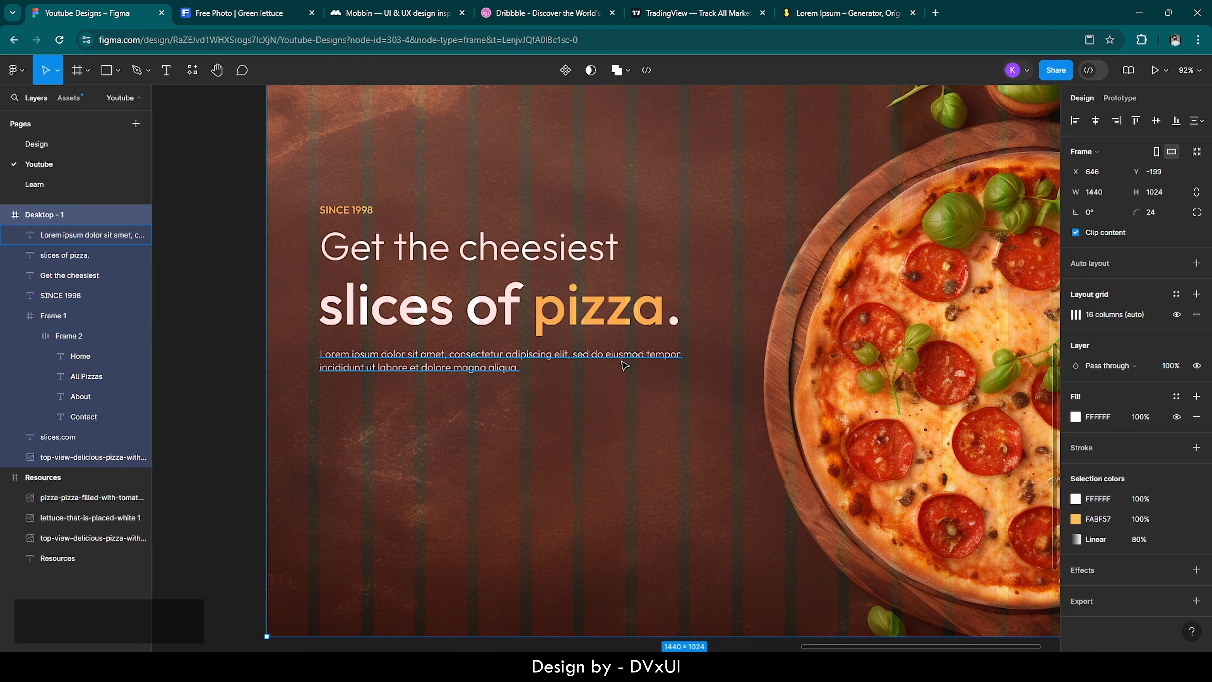
left_click(624, 365)
key("Up")
key("Up")
key("Down")
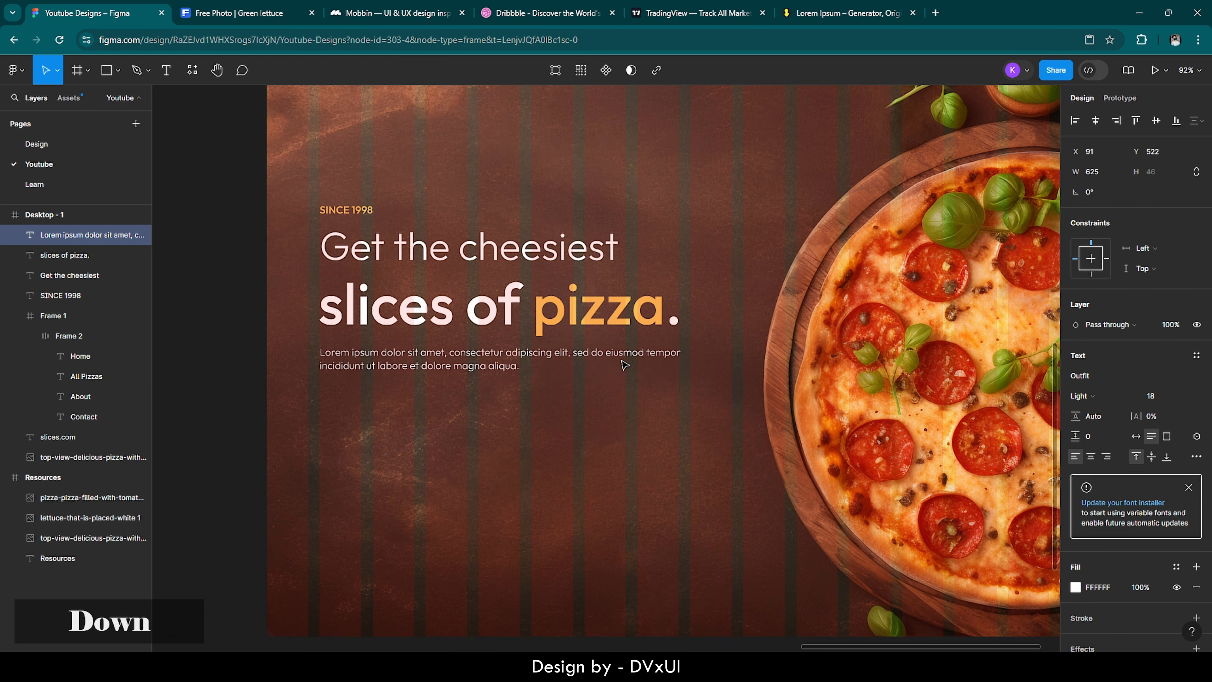
Step: Set the Lorem ipsum paragraph's fill opacity to 70%
left_click(1152, 590)
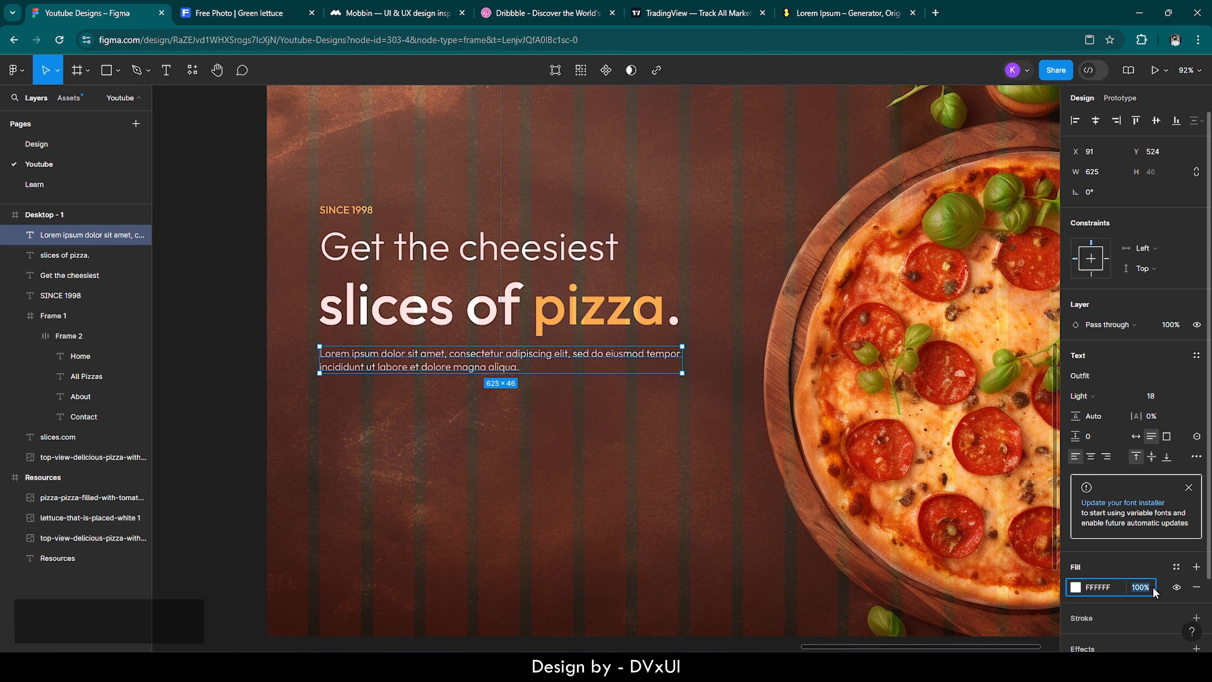
key("BackSpace")
type("70")
key("Return")
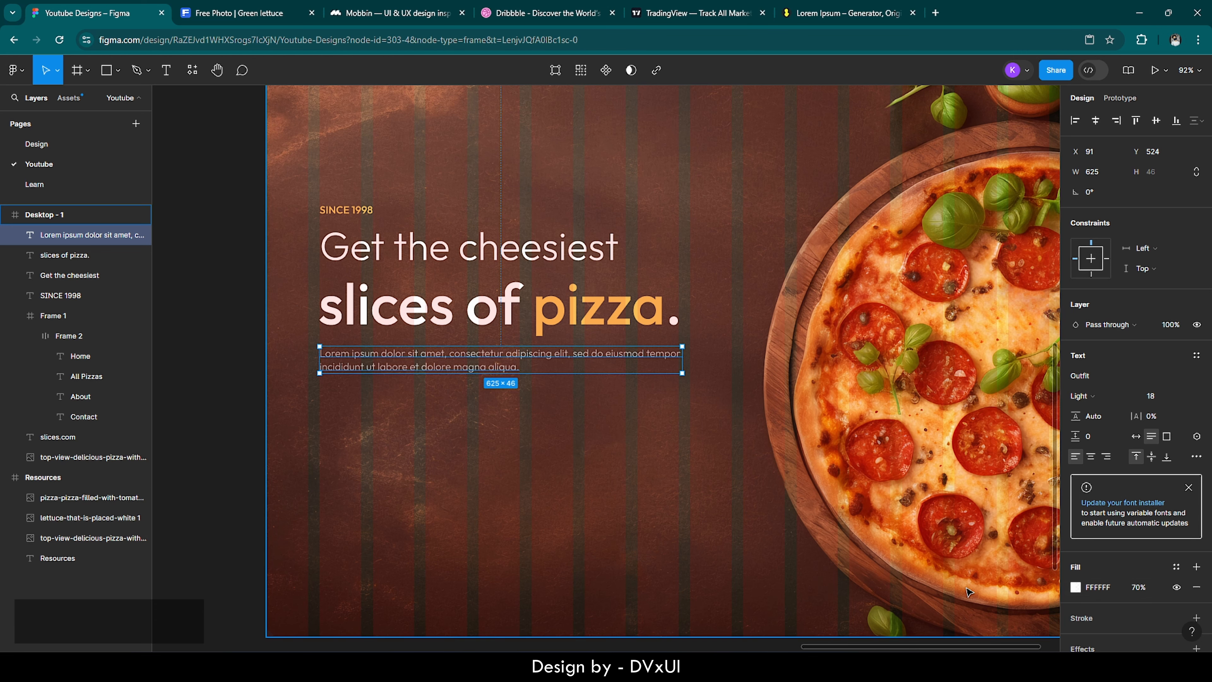
Step: Add an "Order Now" text label in the Desktop - 1 frame at X 259, Y 694, below the Lorem ipsum paragraph
key("Escape")
key("shift+2")
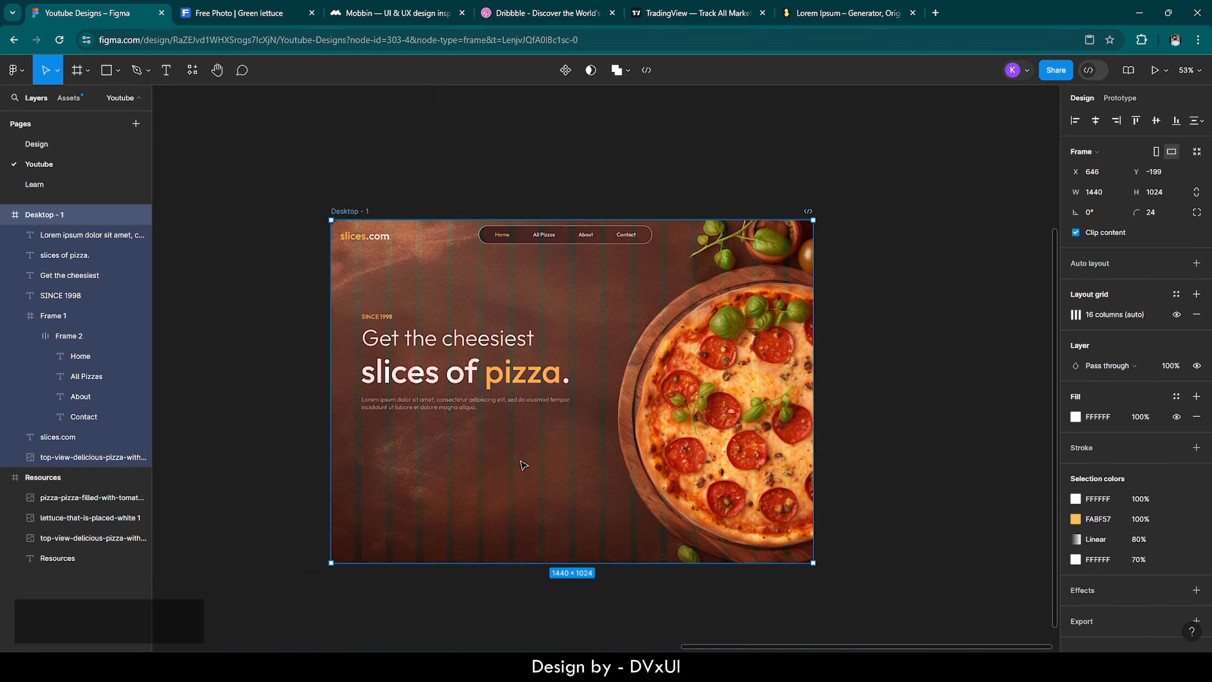
left_click(466, 167)
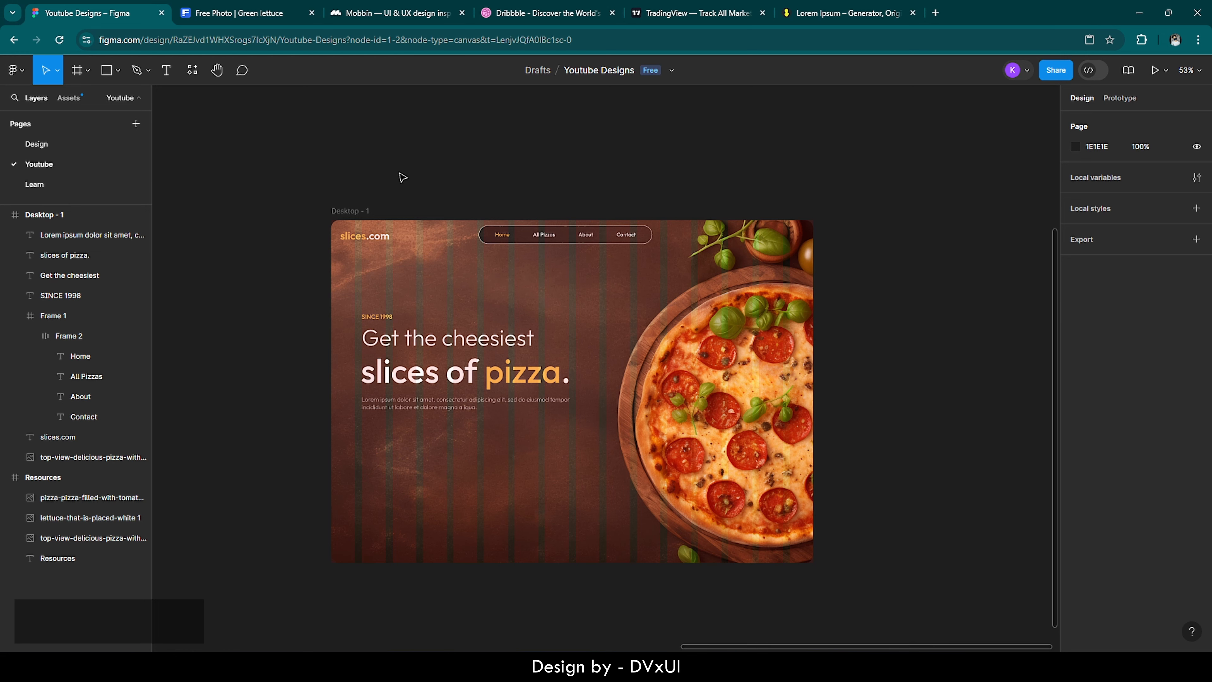
scroll(344, 405, "up", 3)
scroll(344, 389, "down", 1)
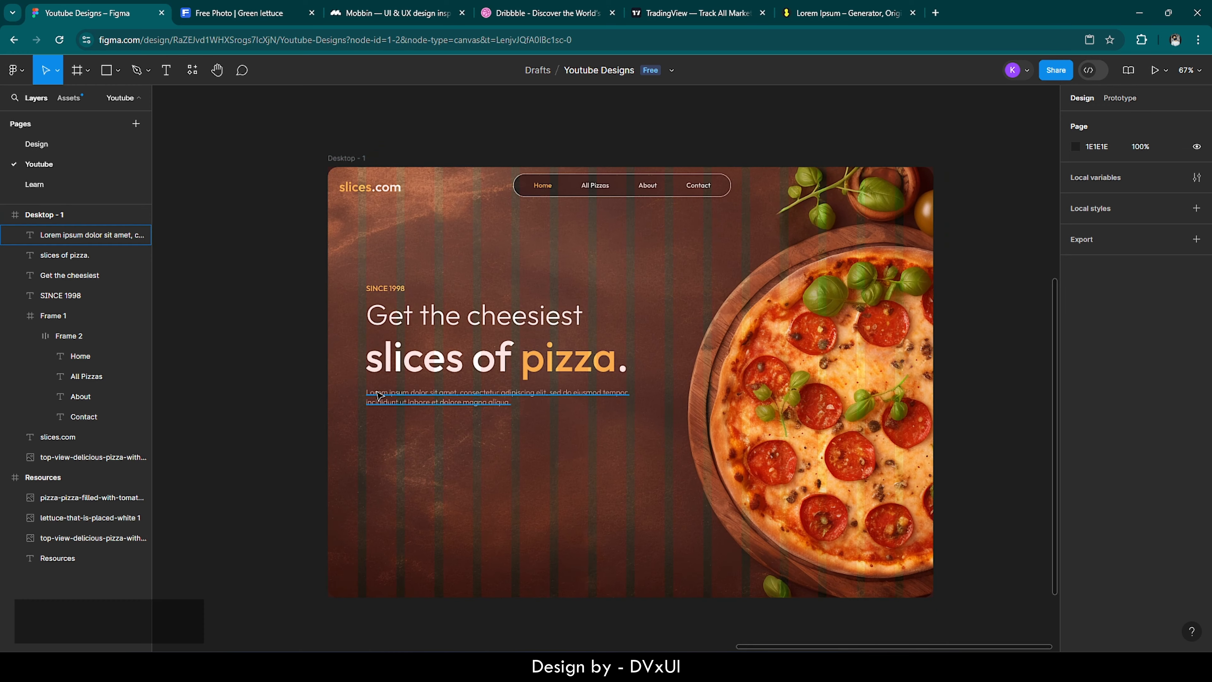
scroll(376, 385, "down", 1)
left_click(158, 80)
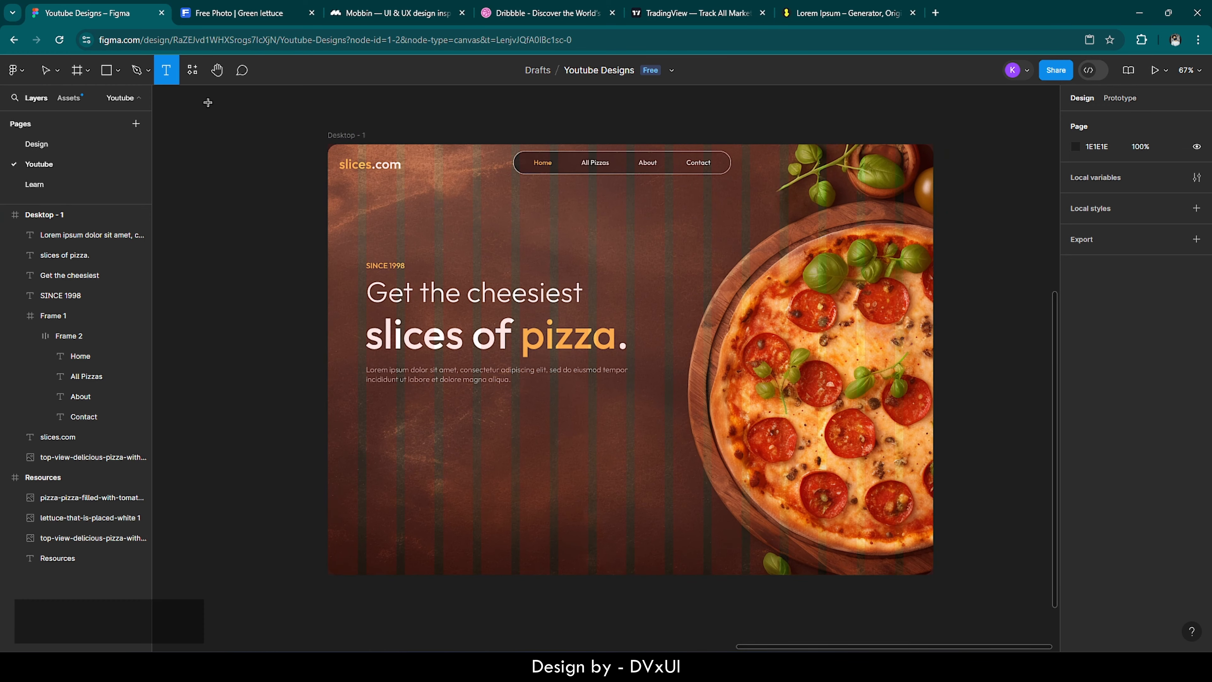
left_click(436, 435)
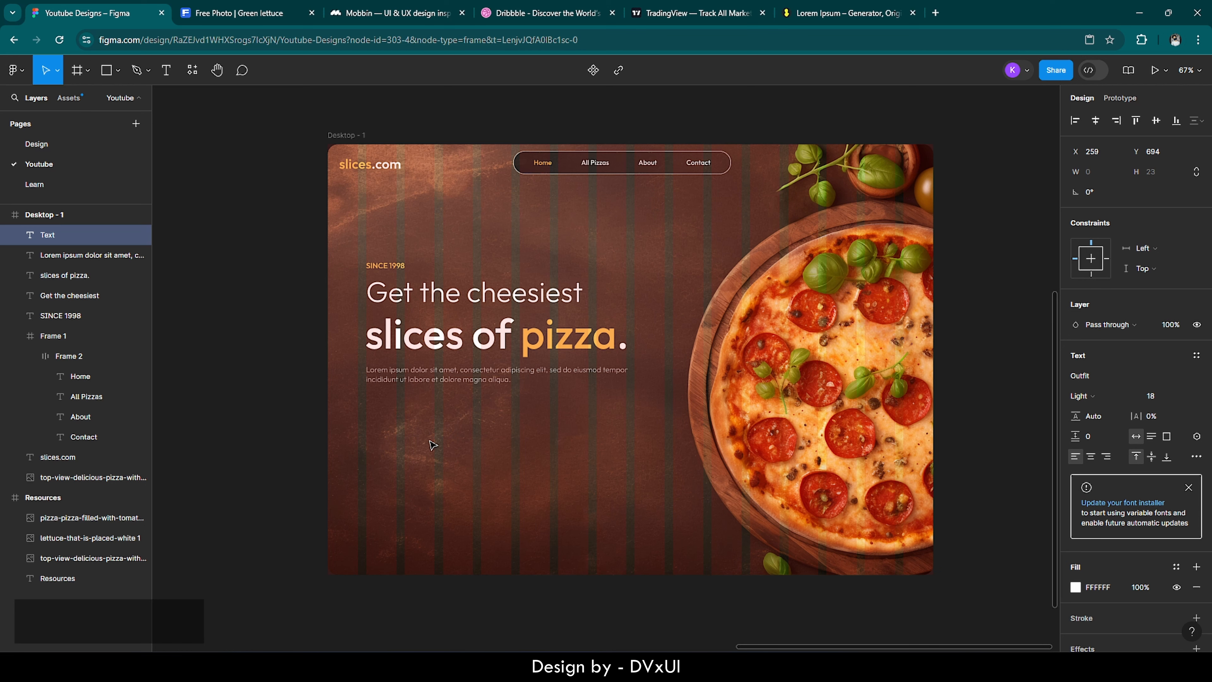
scroll(432, 444, "up", 5)
type("O")
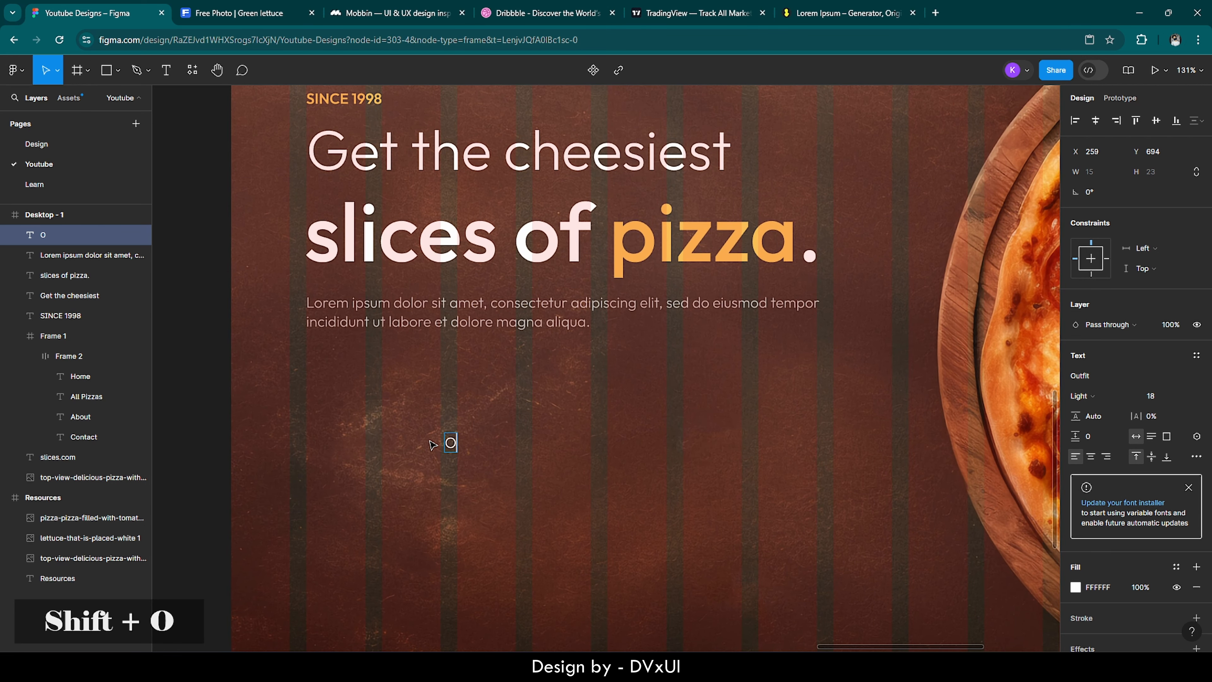
type("rder")
key("BackSpace")
key("BackSpace")
key("BackSpace")
key("BackSpace")
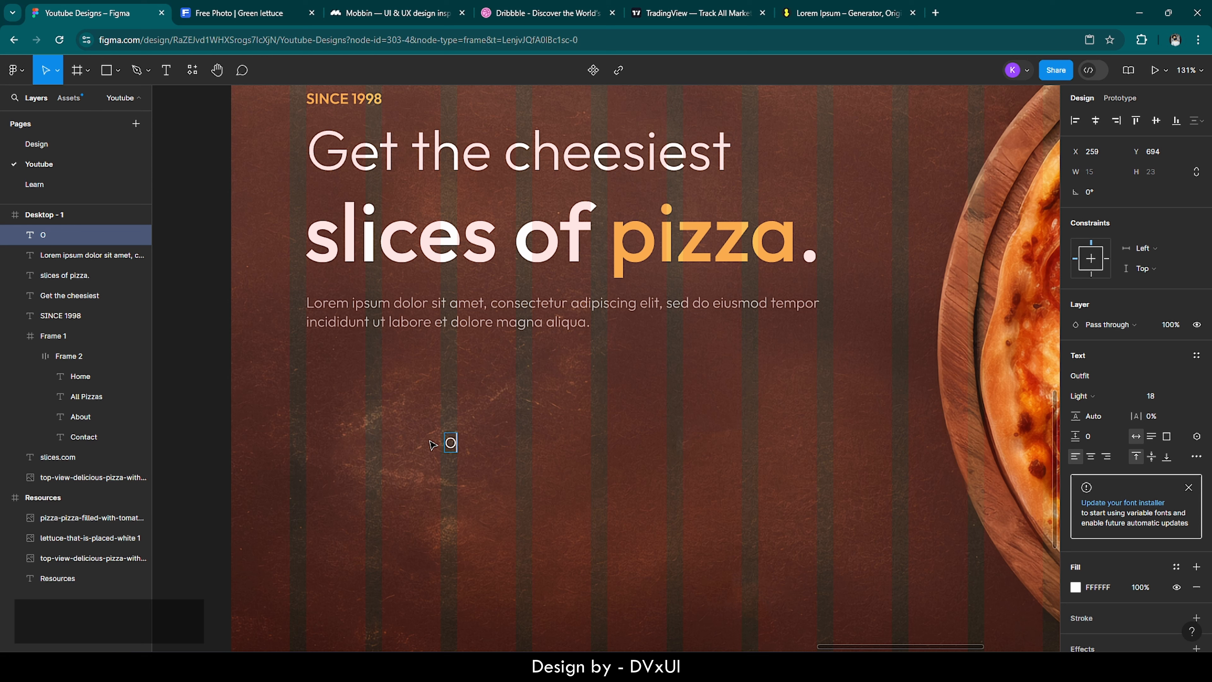
type("rder Now")
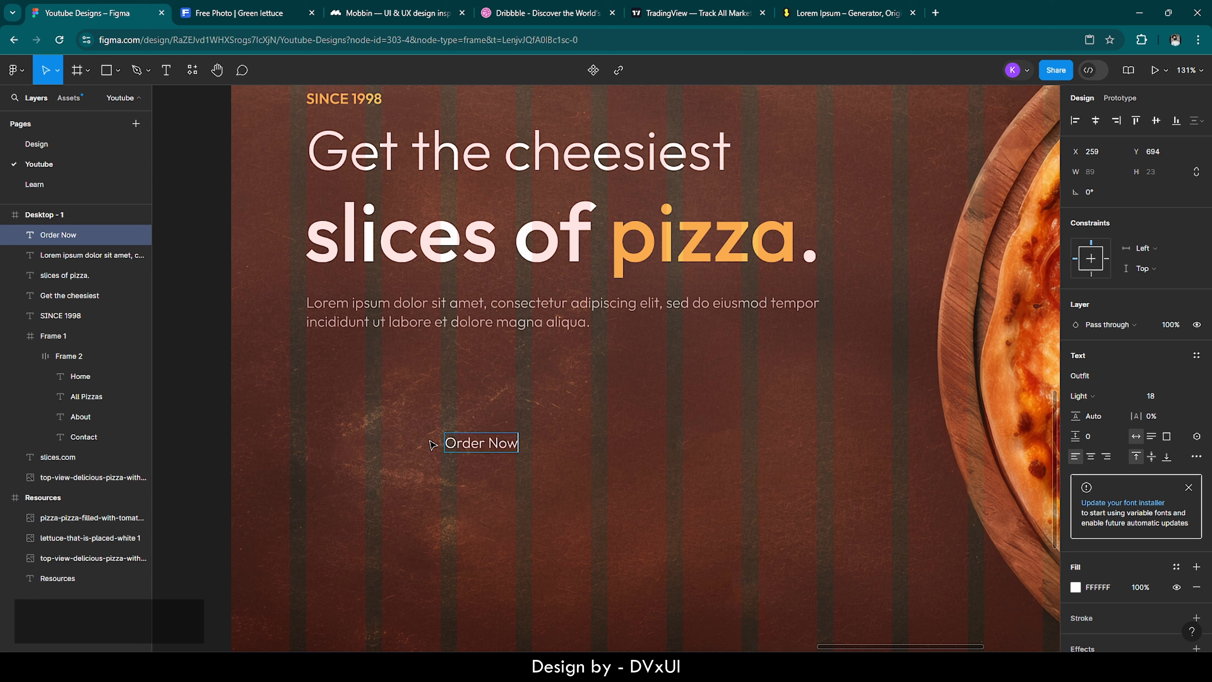
Step: Set the "Order Now" text to size 20 and Medium weight
key("ctrl+a")
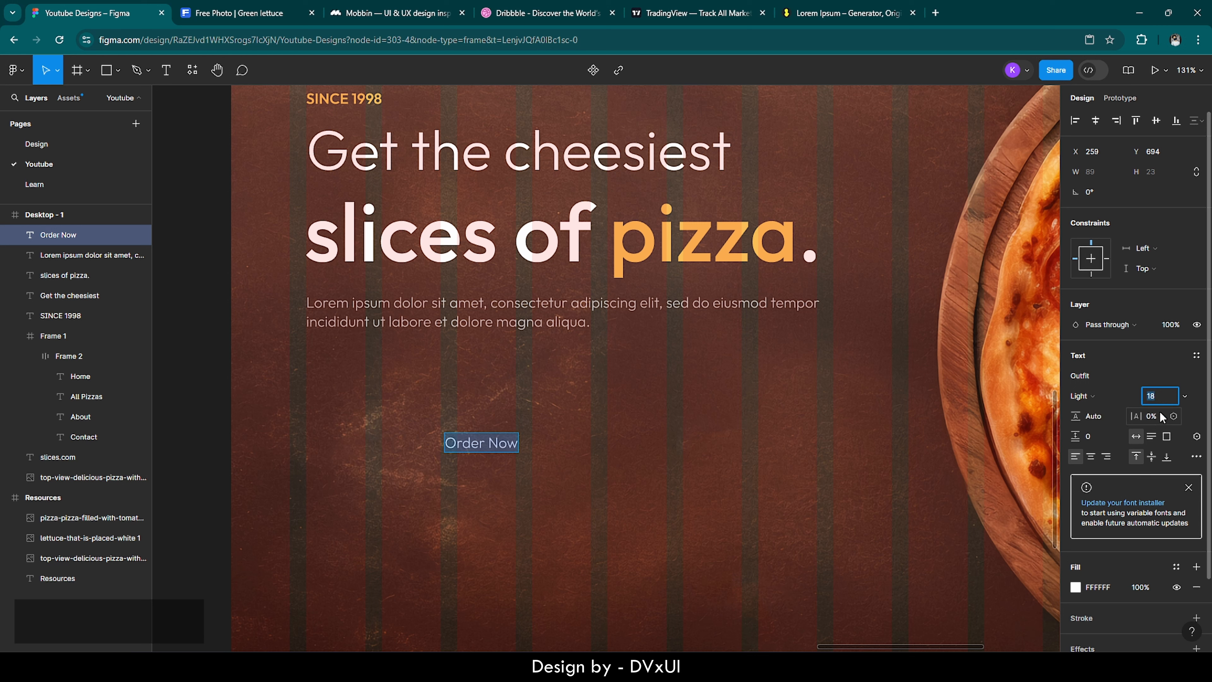
key("Up")
key("Up")
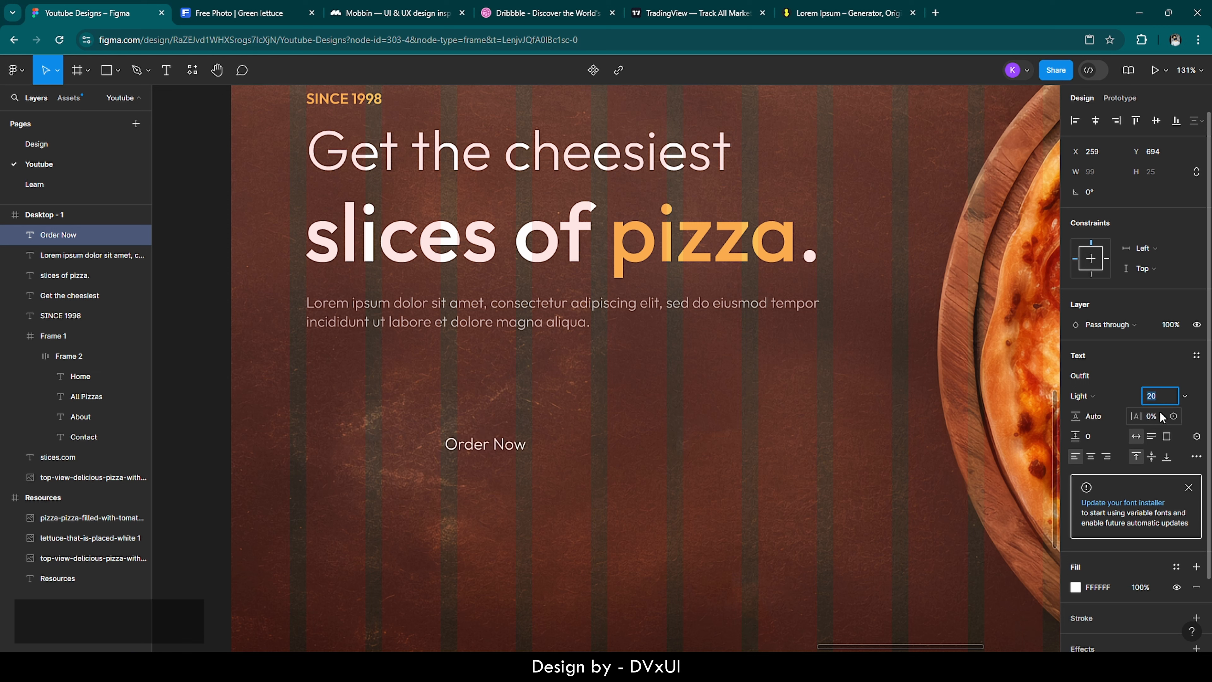
left_click(1100, 399)
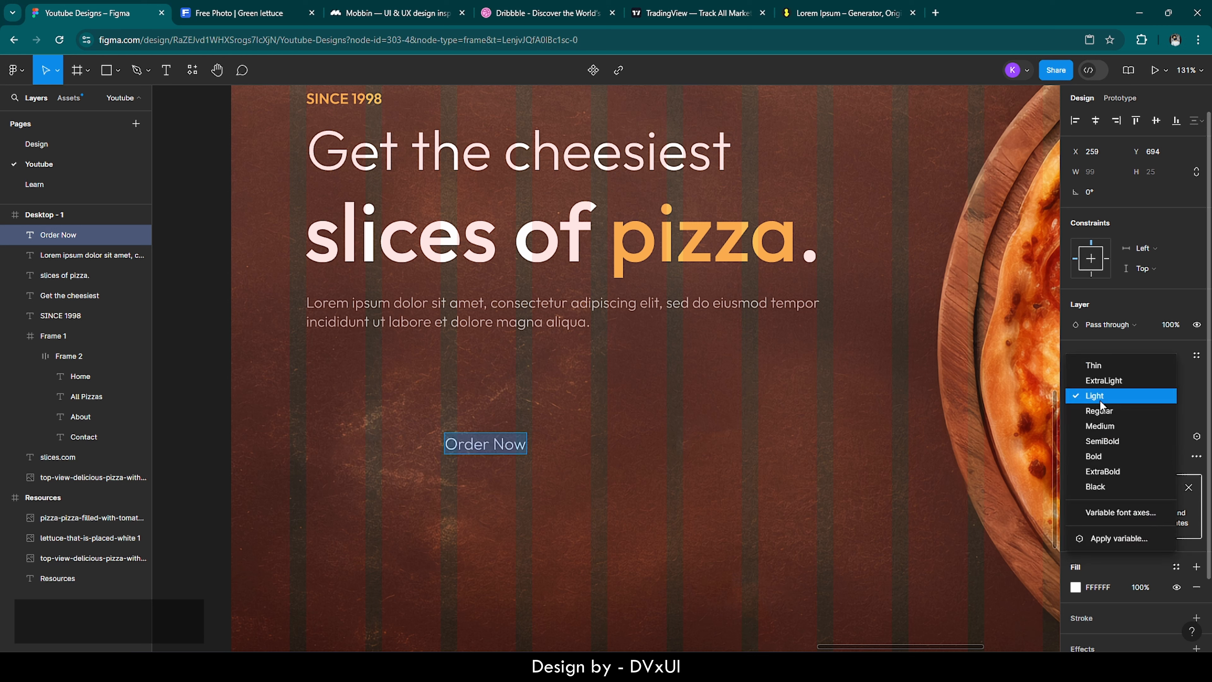
left_click(1104, 426)
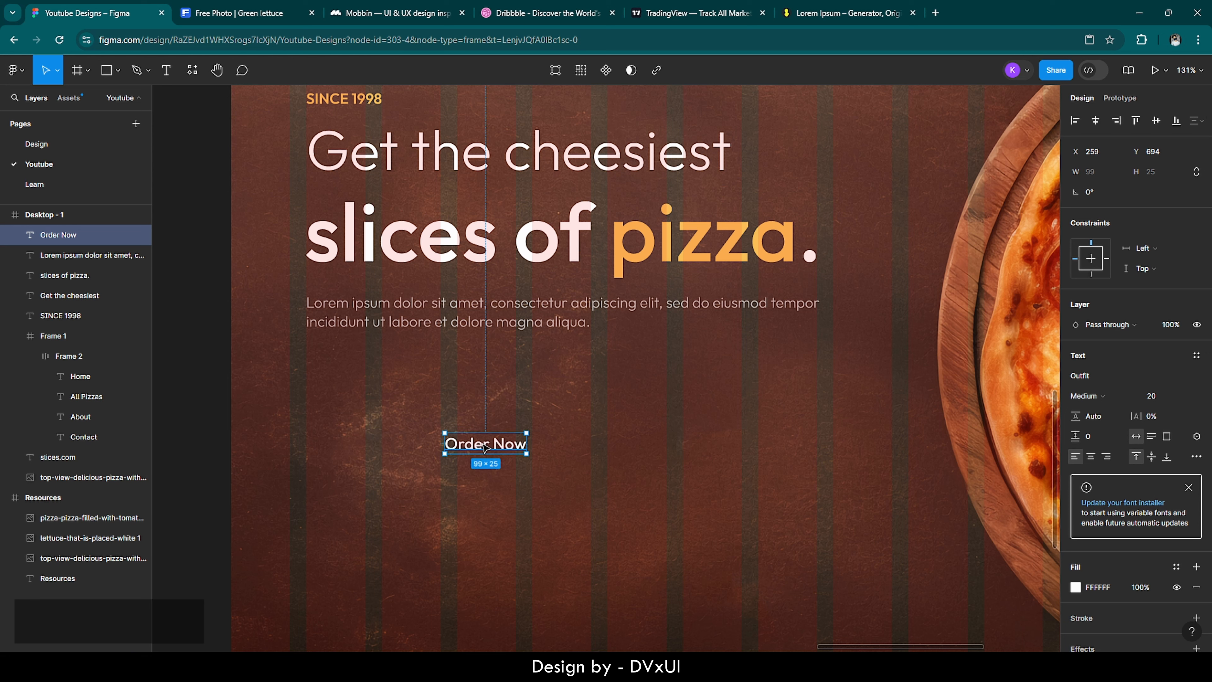
Step: Wrap the "Order Now" text in an auto layout frame and fill that frame with the orange FABF57
right_click(484, 445)
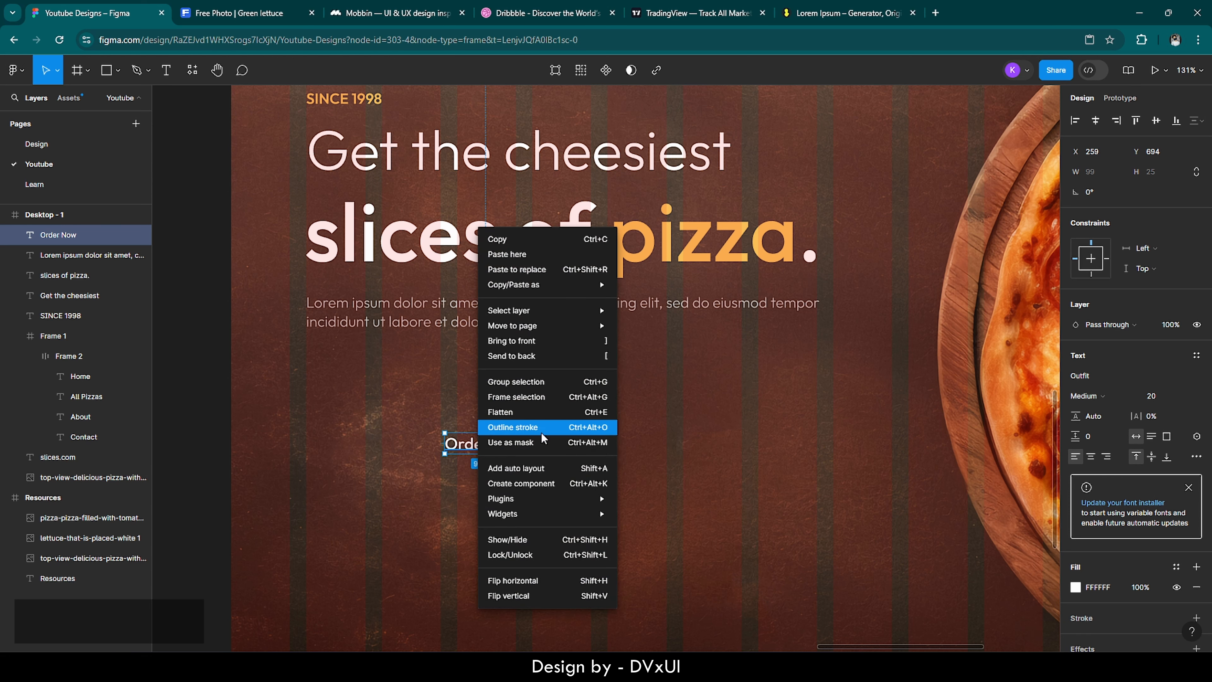
left_click(519, 466)
left_click(1081, 543)
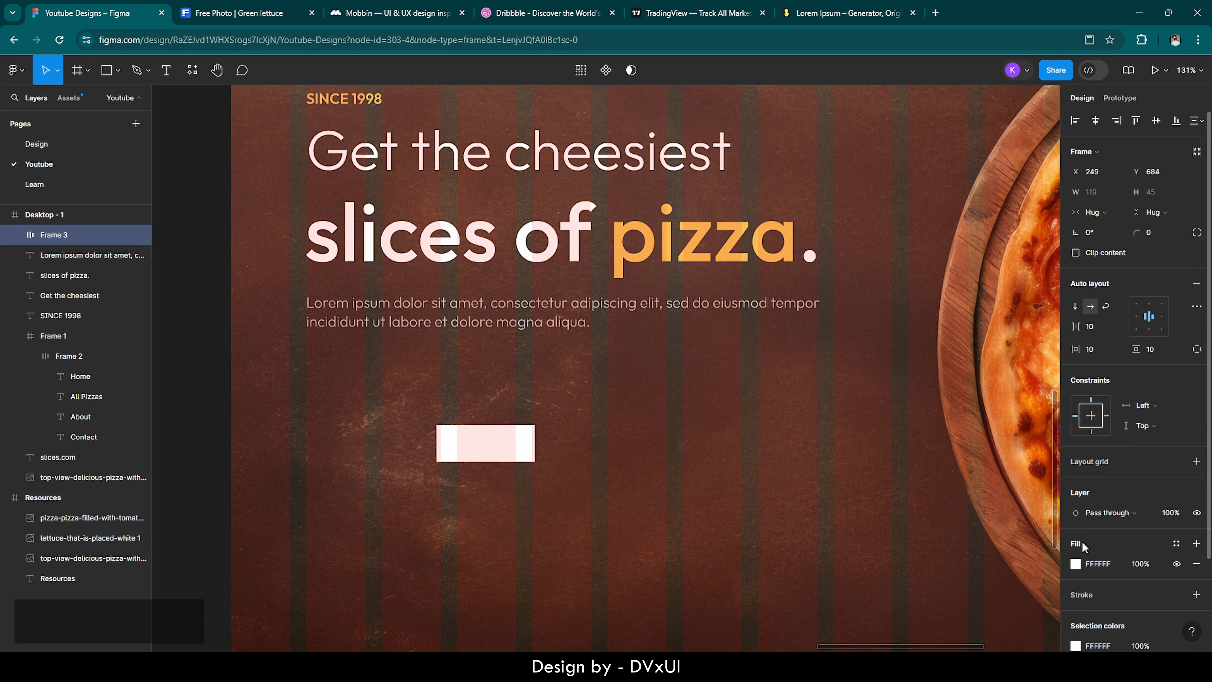
left_click(1076, 564)
left_click(942, 581)
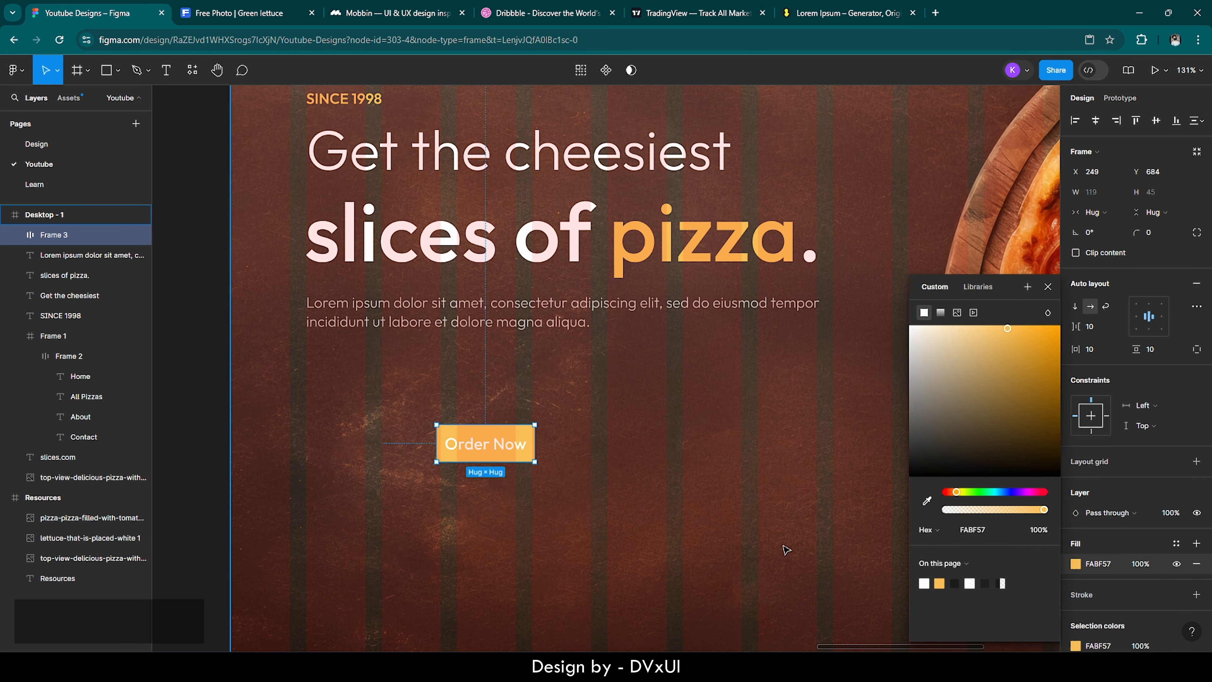
Step: Sample the near-black 0F0B08 from the hero background image as the "Order Now" text fill
double_click(501, 448)
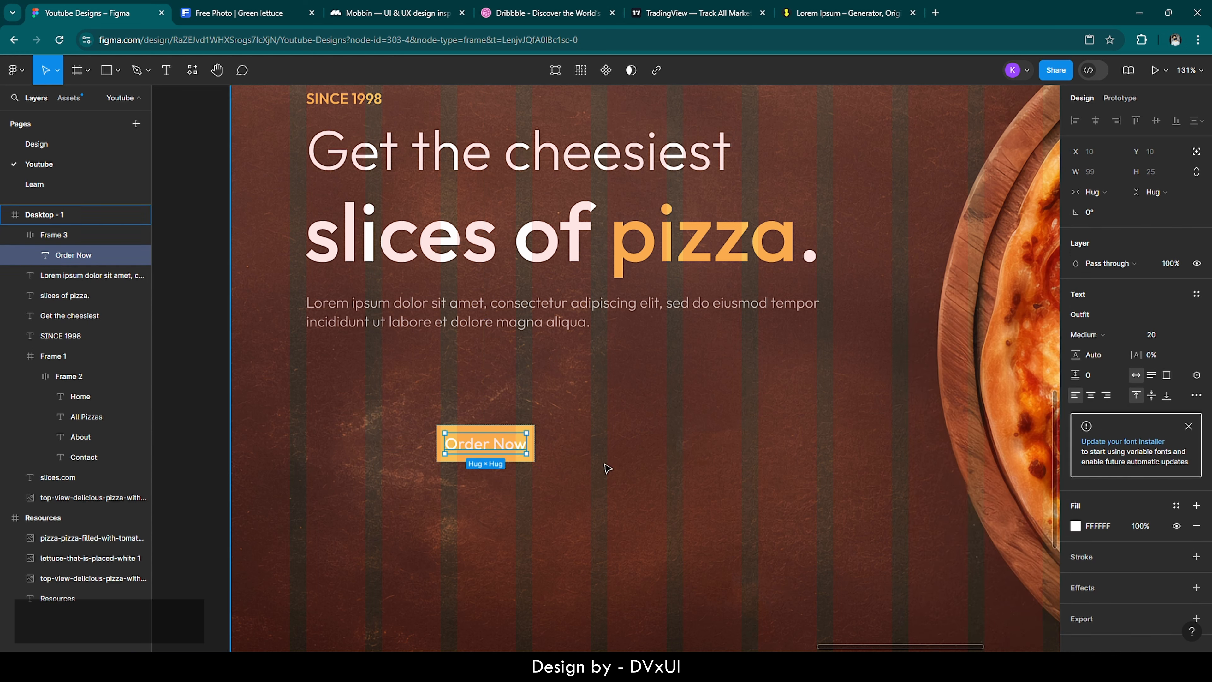
left_click(1076, 525)
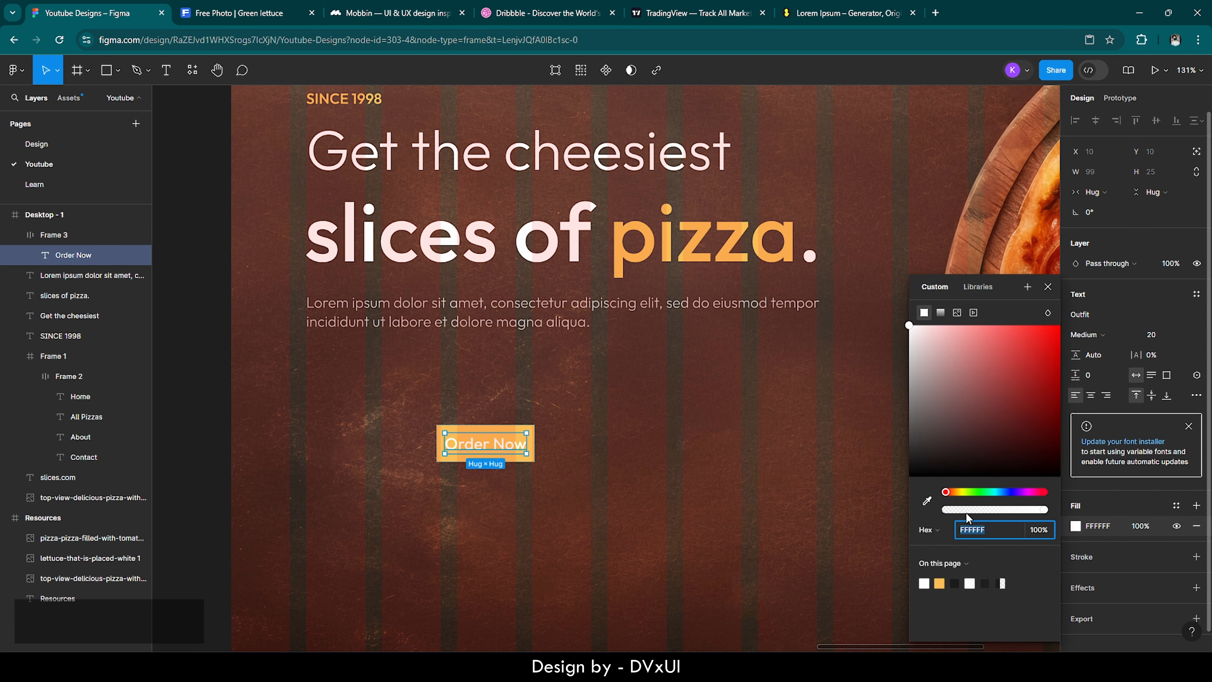
left_click(928, 501)
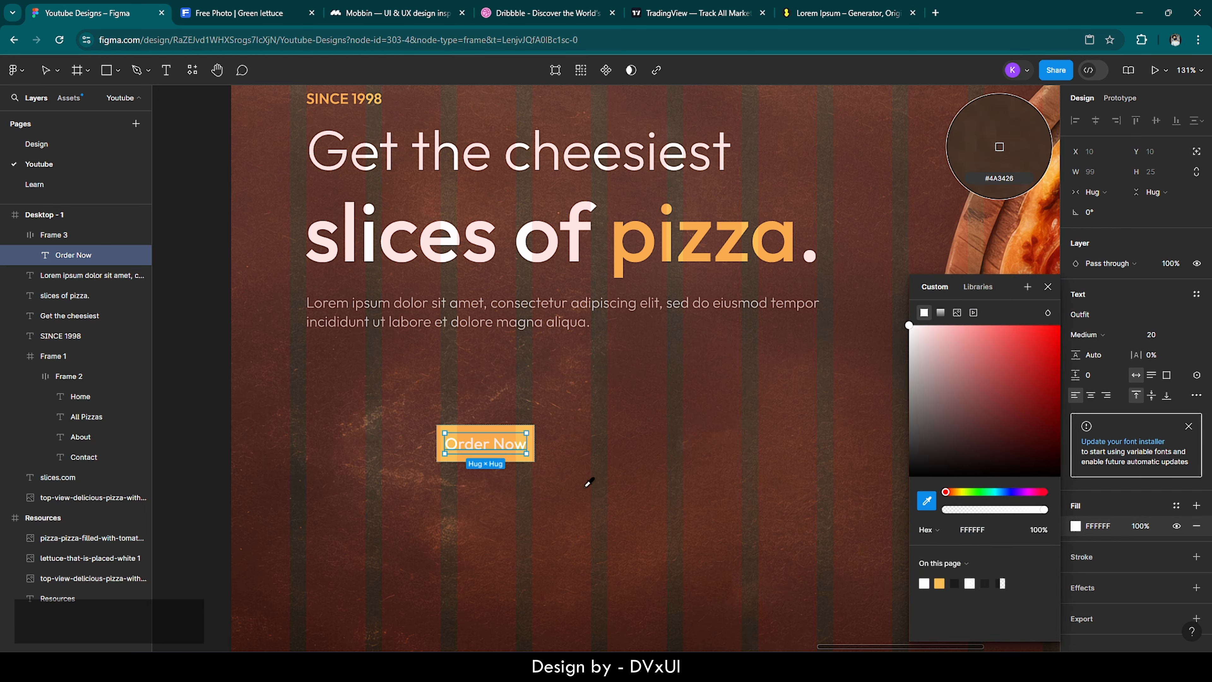
scroll(545, 479, "down", 10)
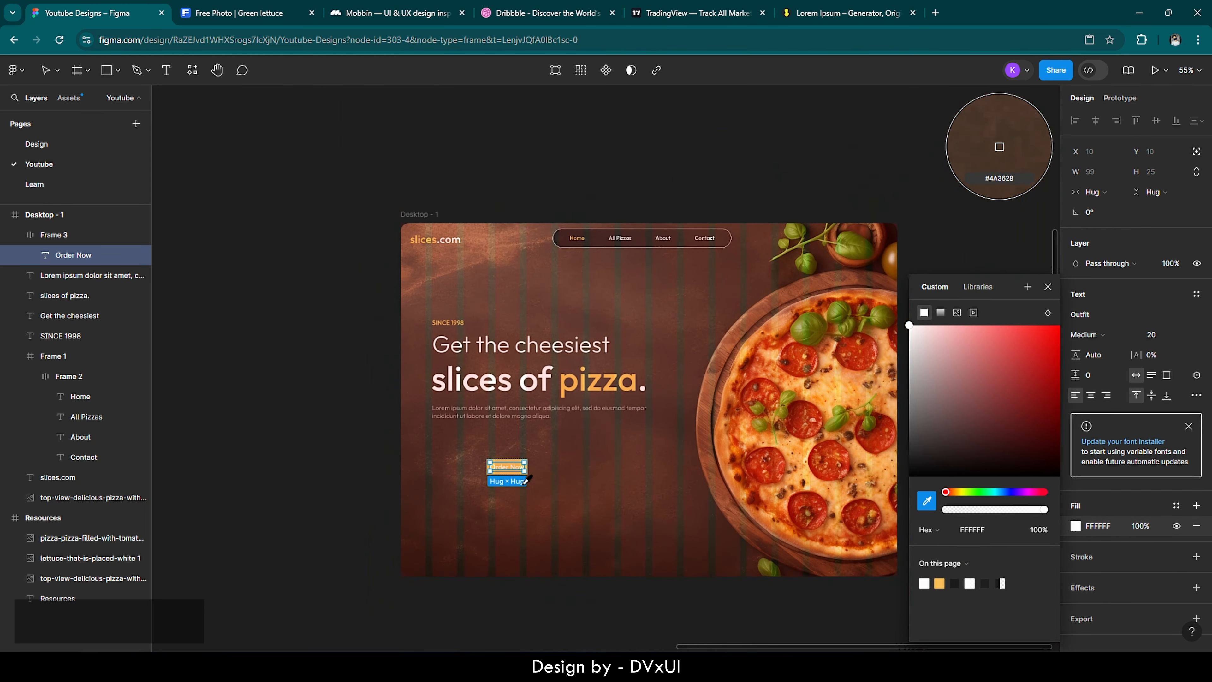
scroll(528, 479, "up", 2)
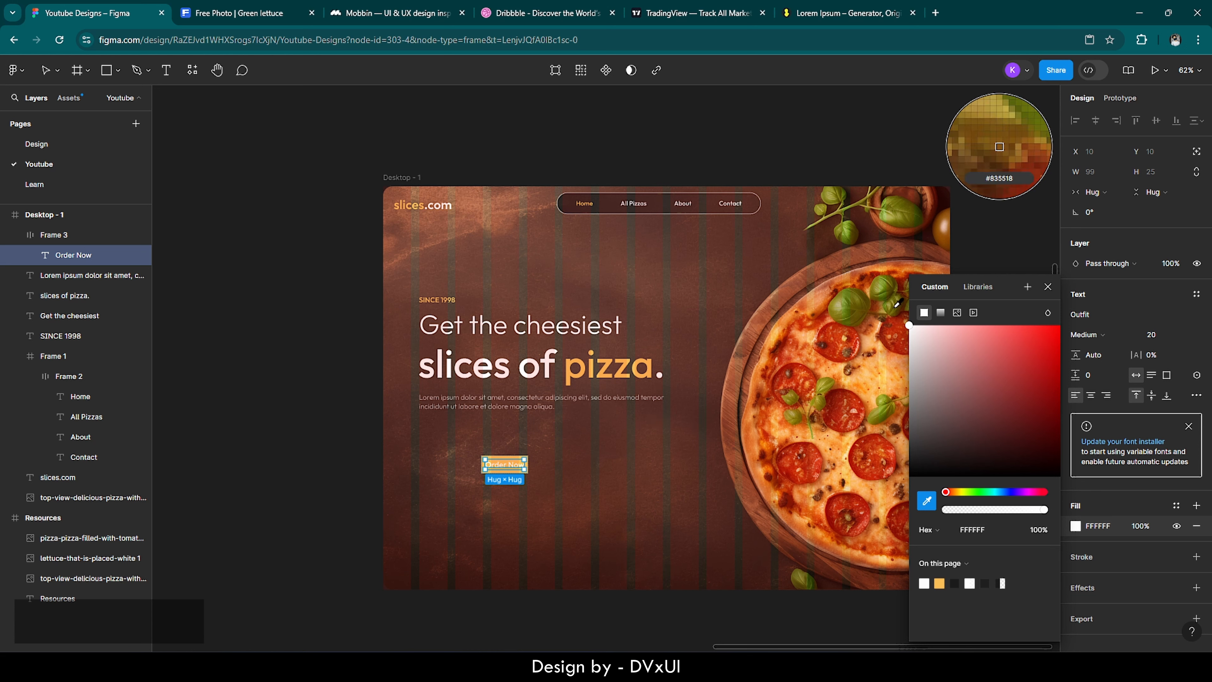
left_click(935, 226)
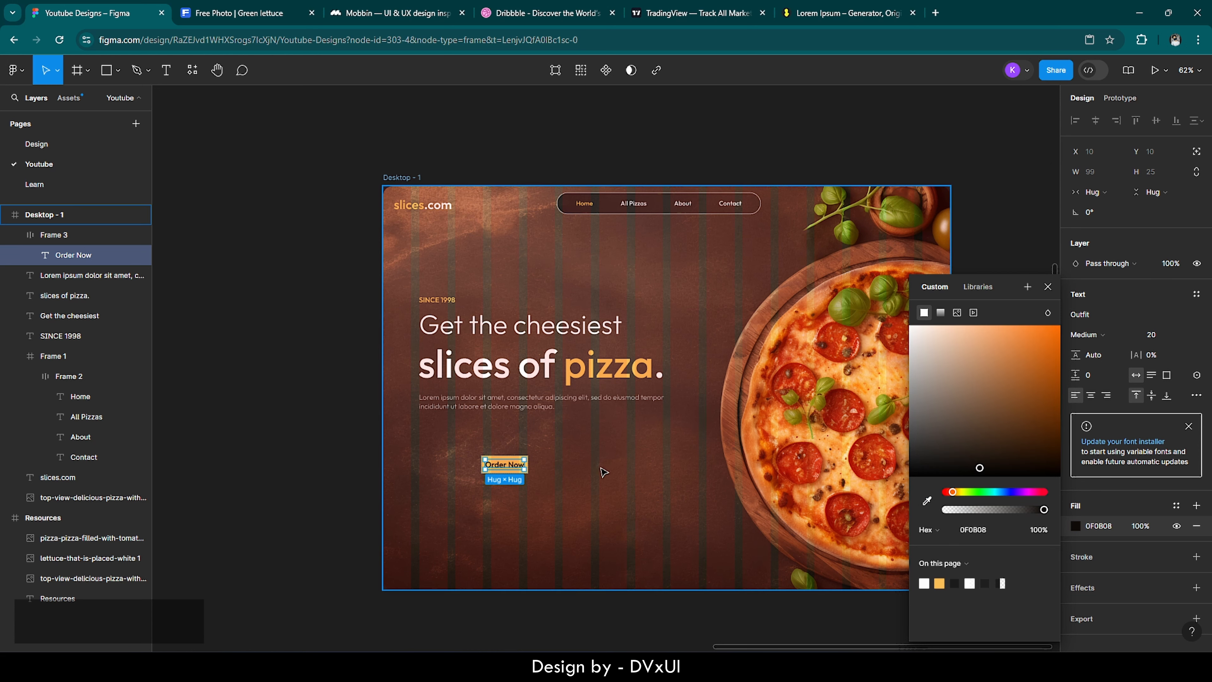
key("Escape")
key("Escape")
Step: Resample the "Order Now" text fill from the hero background image as the dark brown 3F2C1D
left_click(502, 470)
scroll(488, 471, "up", 5)
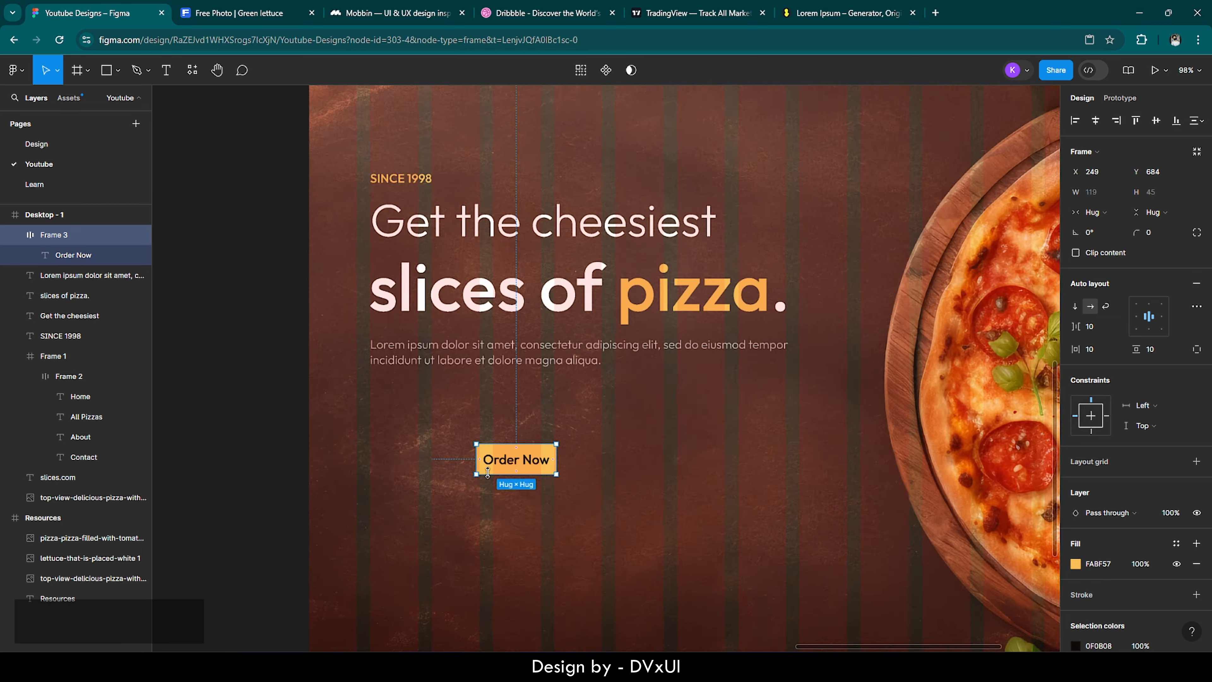
scroll(490, 473, "down", 1)
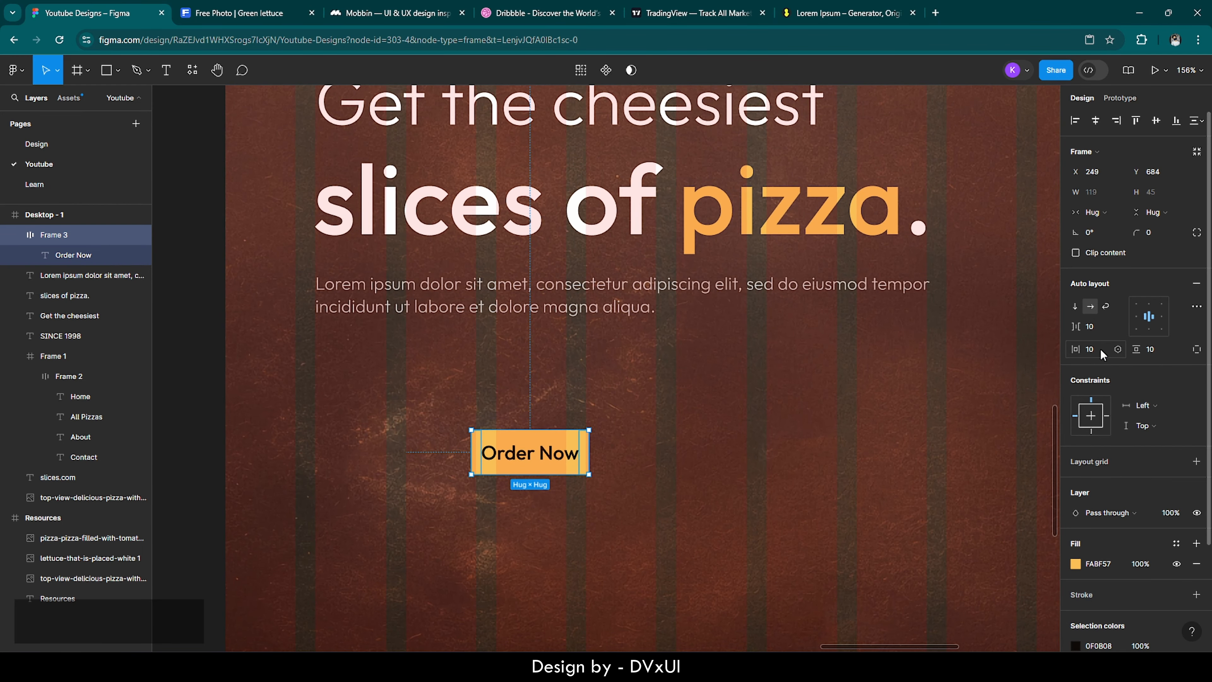
key("Return")
left_click(1076, 526)
left_click(925, 500)
scroll(446, 517, "down", 4)
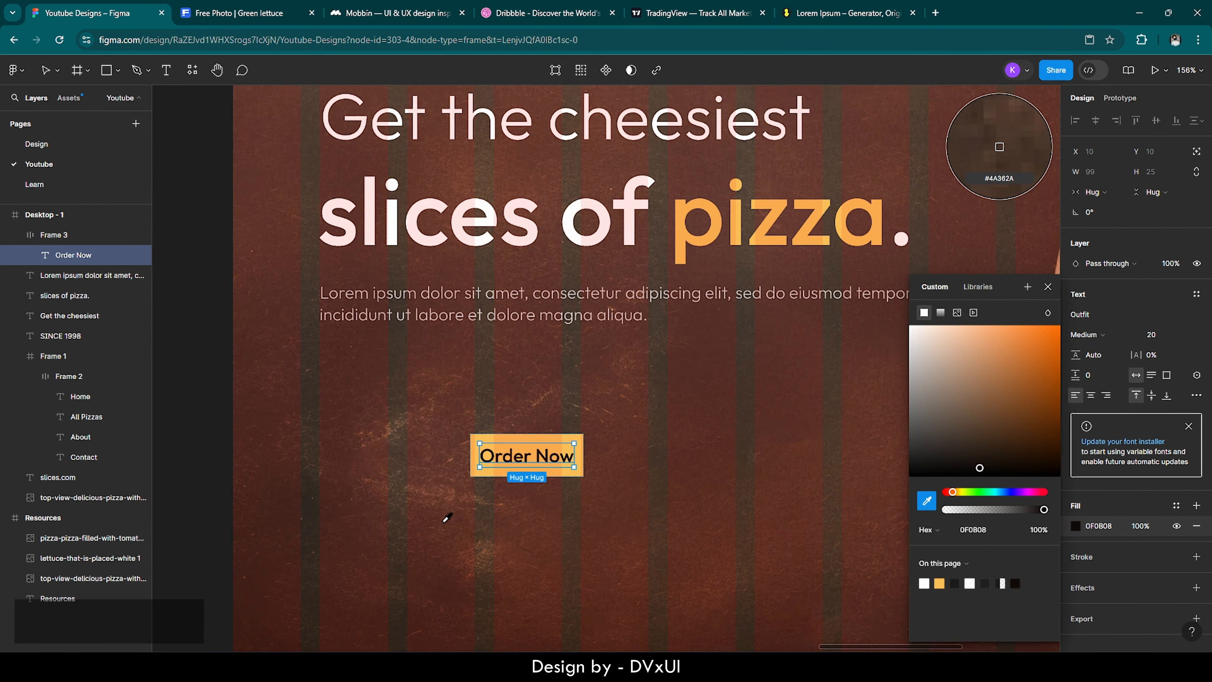
scroll(446, 517, "up", 1)
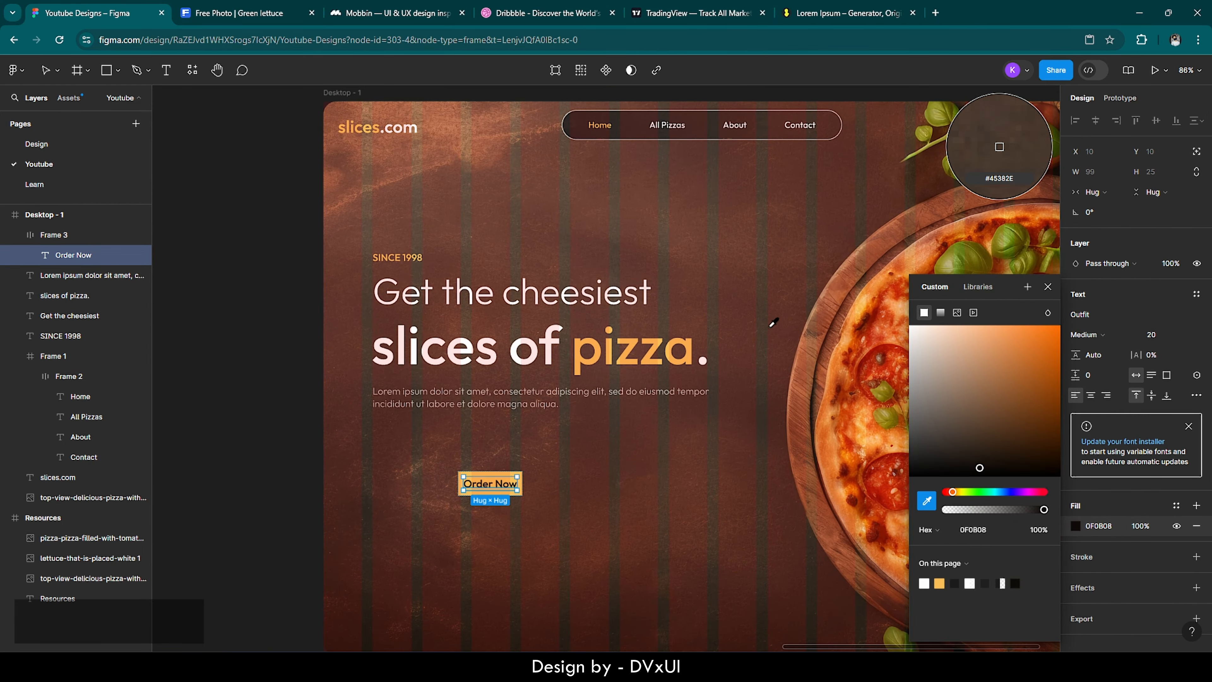
left_click(913, 181)
left_click(645, 452)
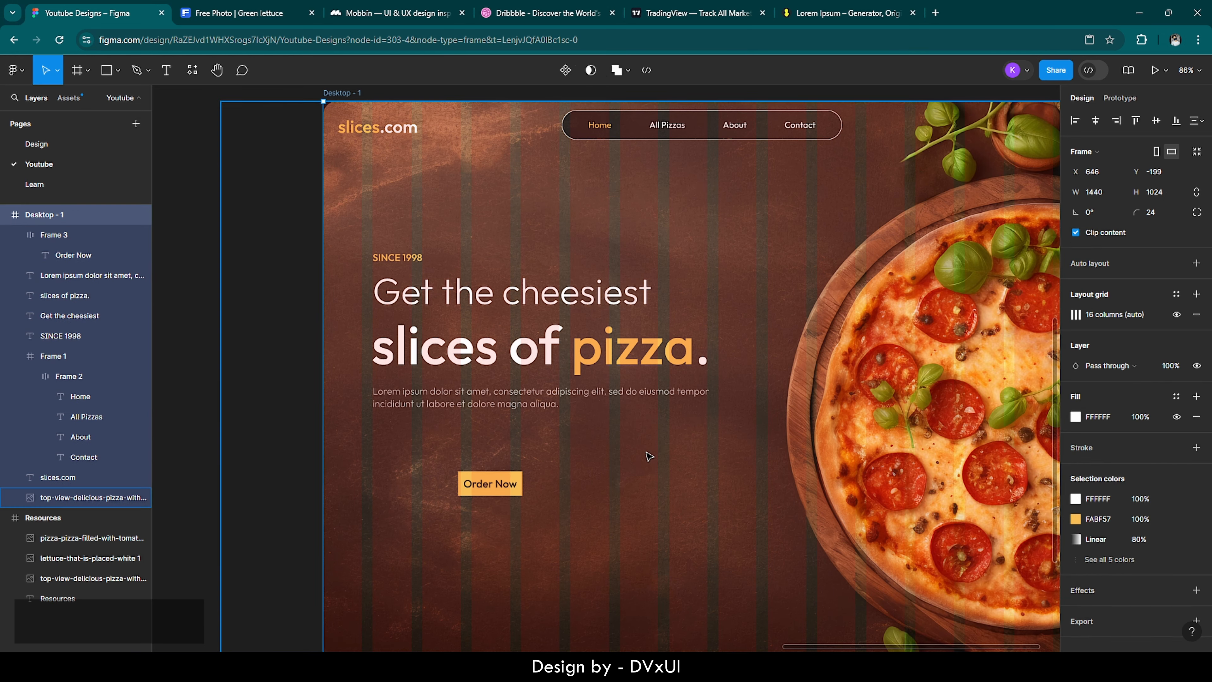
Step: Darken the "Order Now" text fill to 2B180A
scroll(468, 513, "up", 1)
scroll(470, 517, "up", 5)
double_click(515, 454)
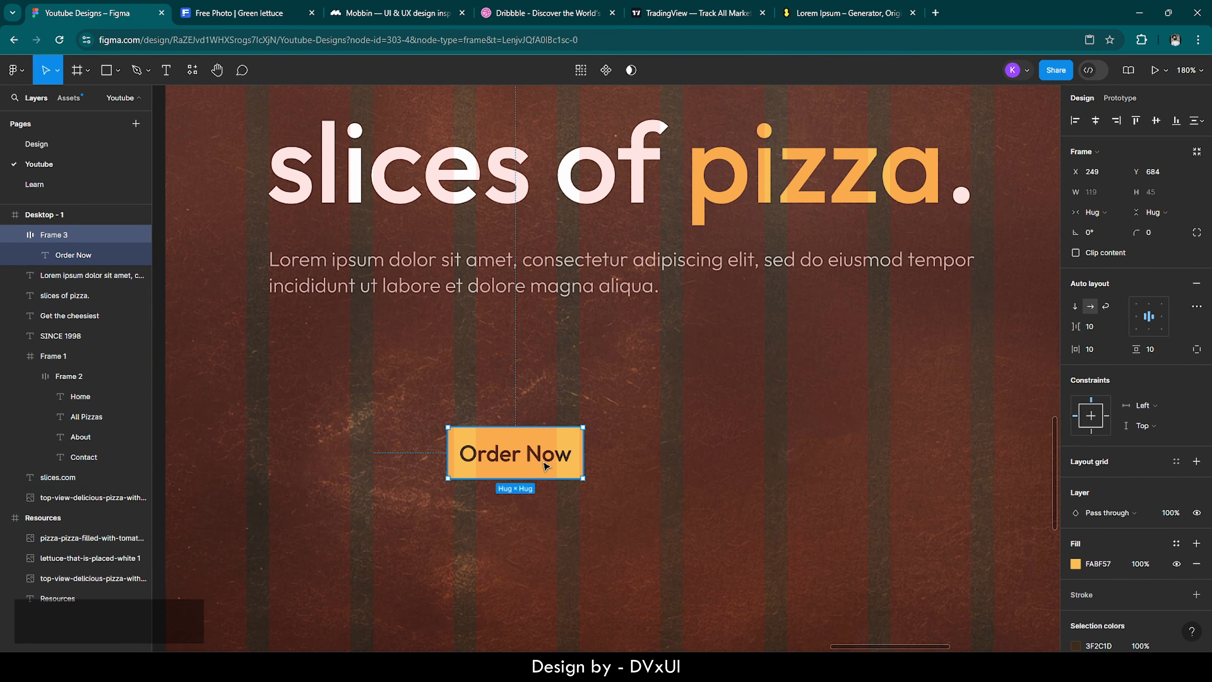
left_click(1075, 525)
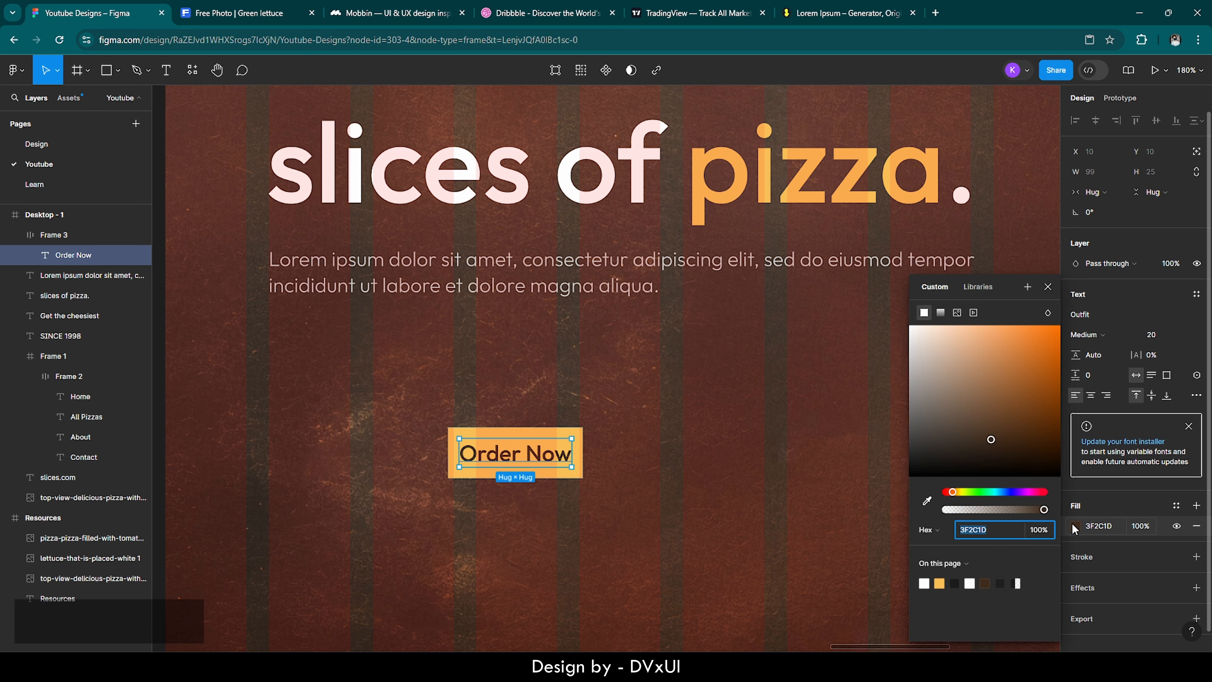
left_click(1115, 527)
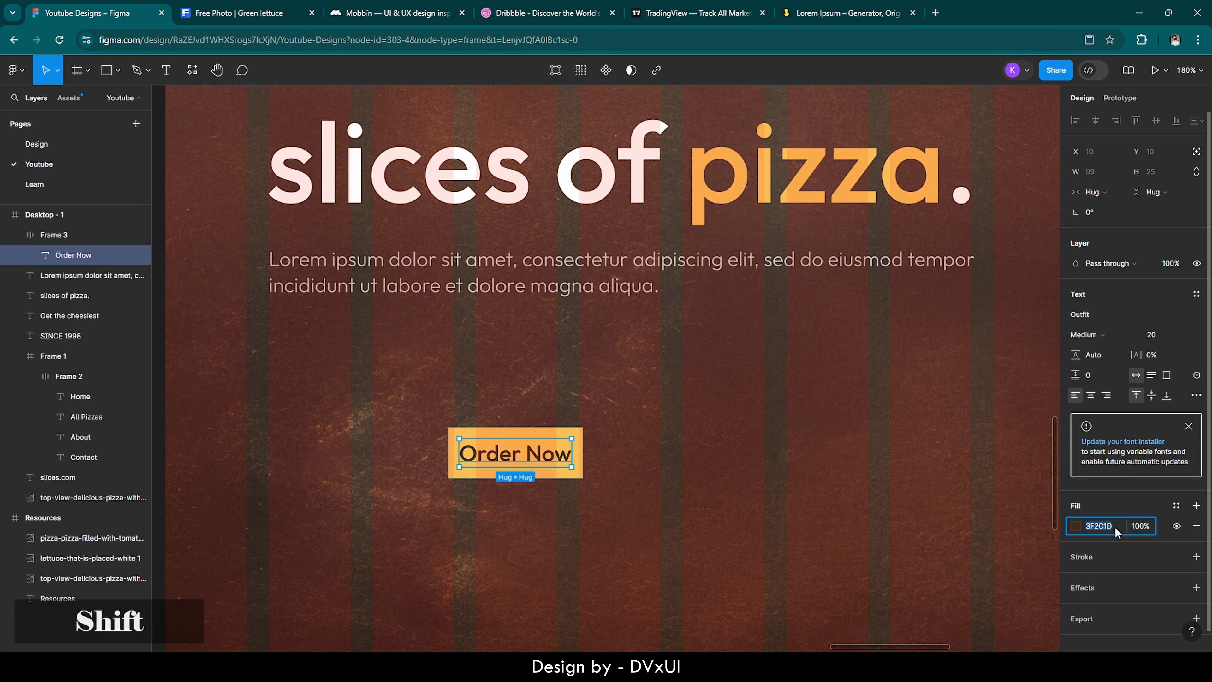
key("shift+Down")
key("shift+Down")
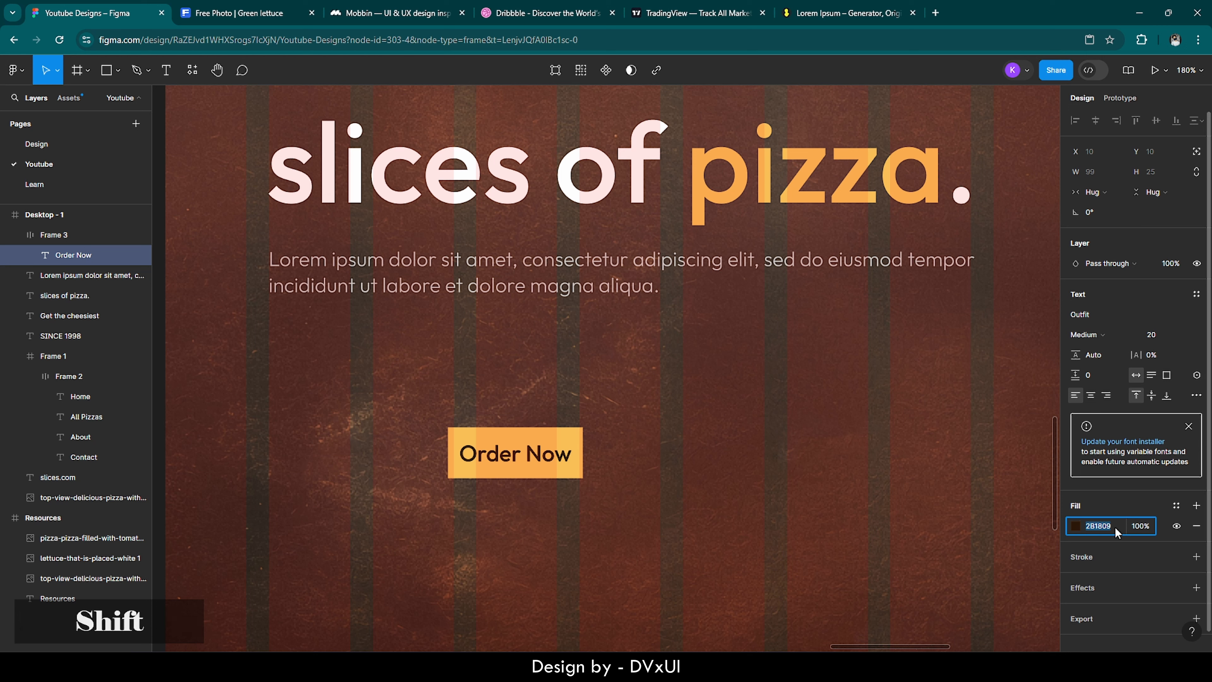
key("shift+Down")
key("shift+Up")
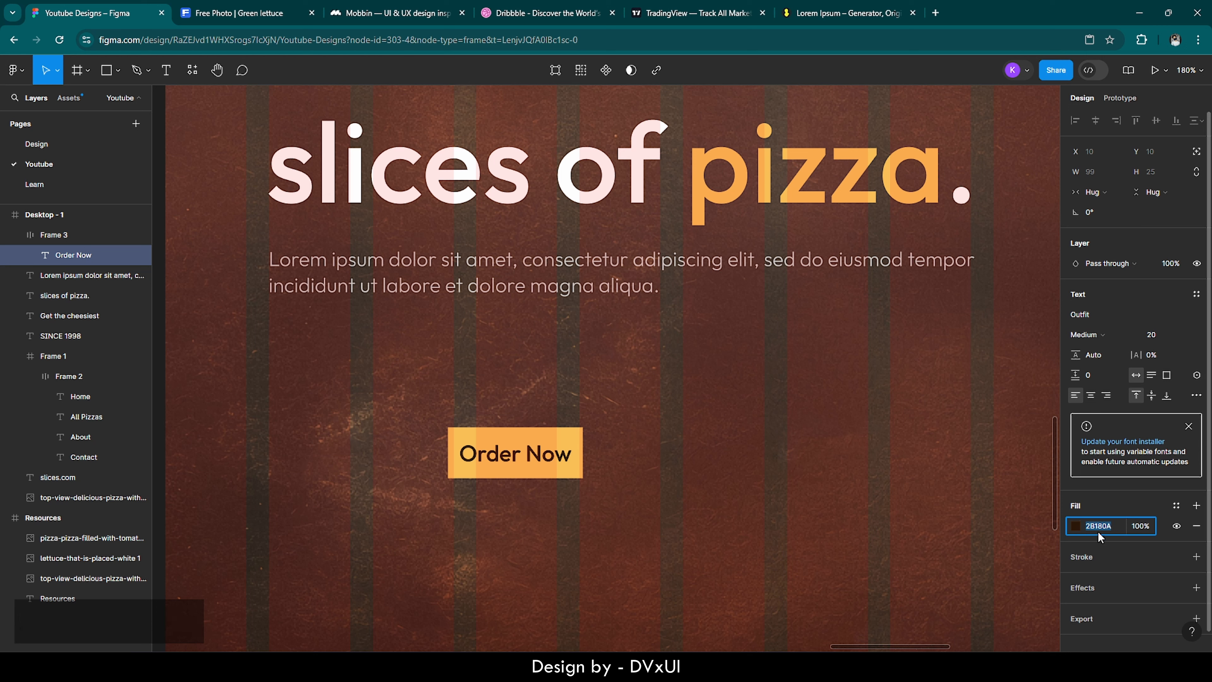
left_click(630, 485)
Step: Set the "Order Now" button frame's horizontal padding to 24 and its vertical padding to 12
left_click(568, 450)
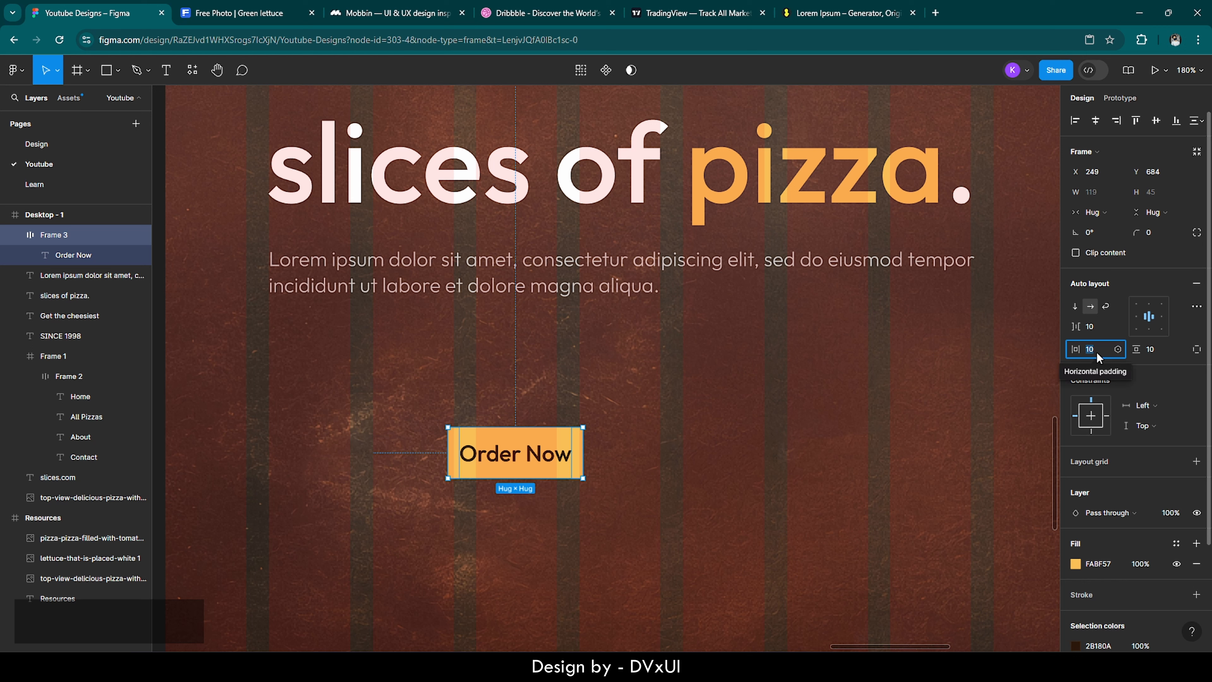
type("24")
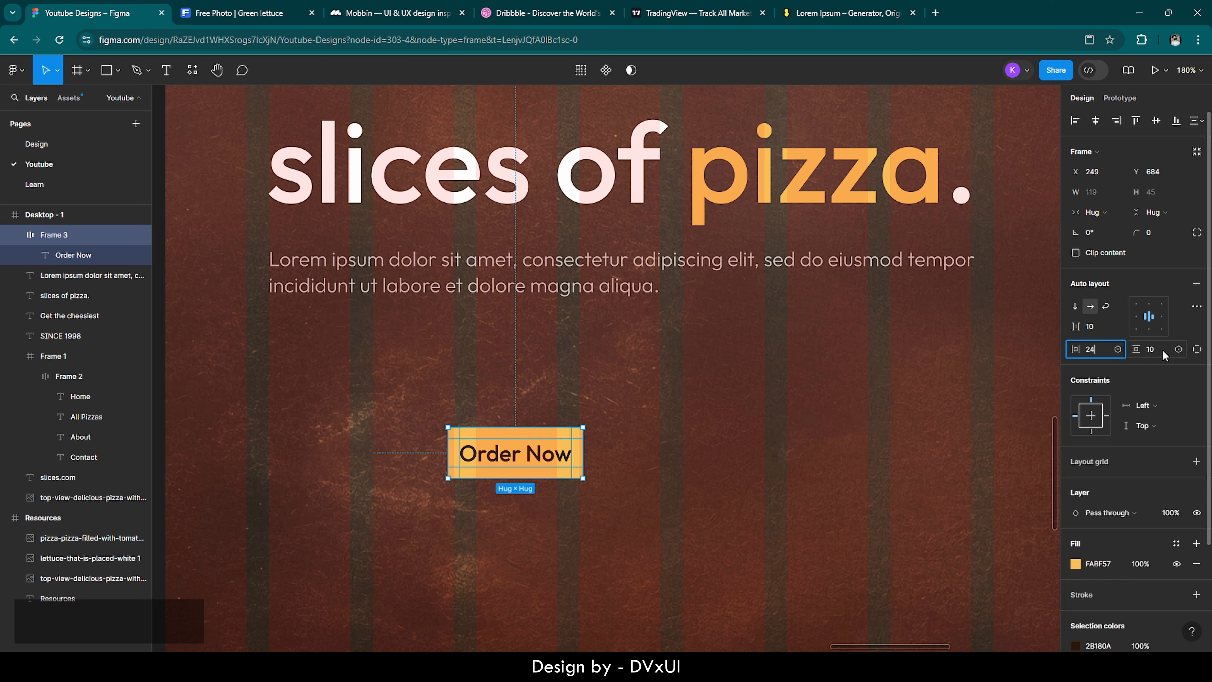
left_click(1156, 349)
key("BackSpace")
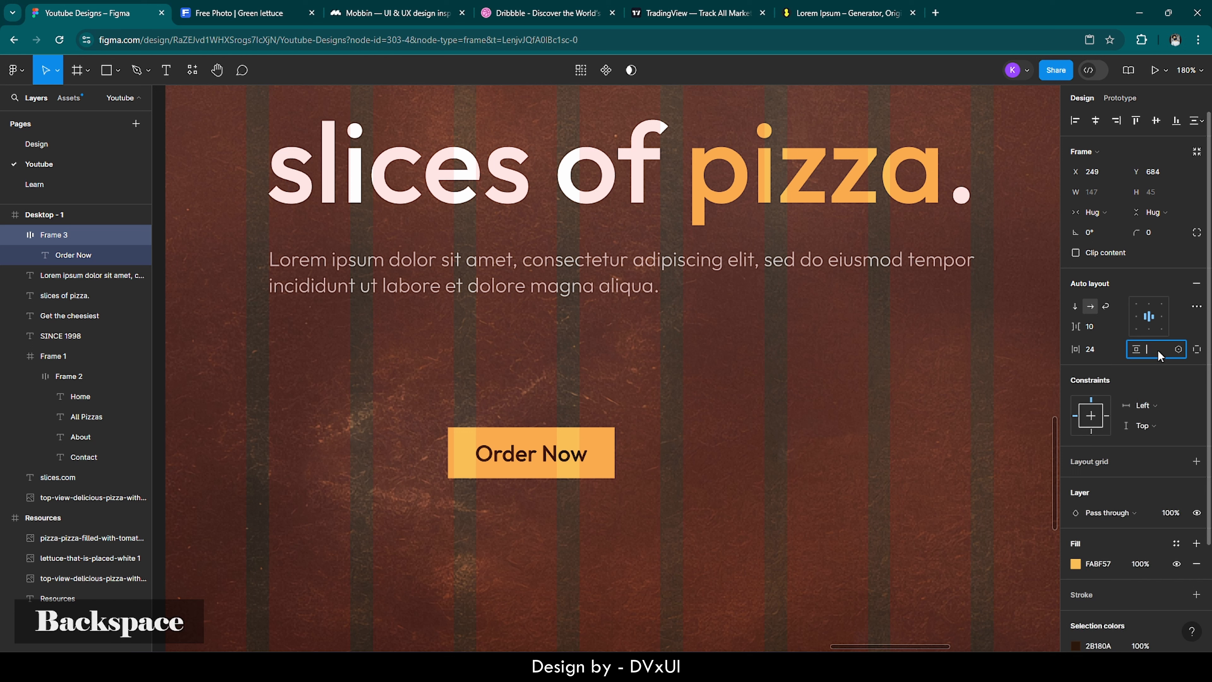
type("12")
key("Return")
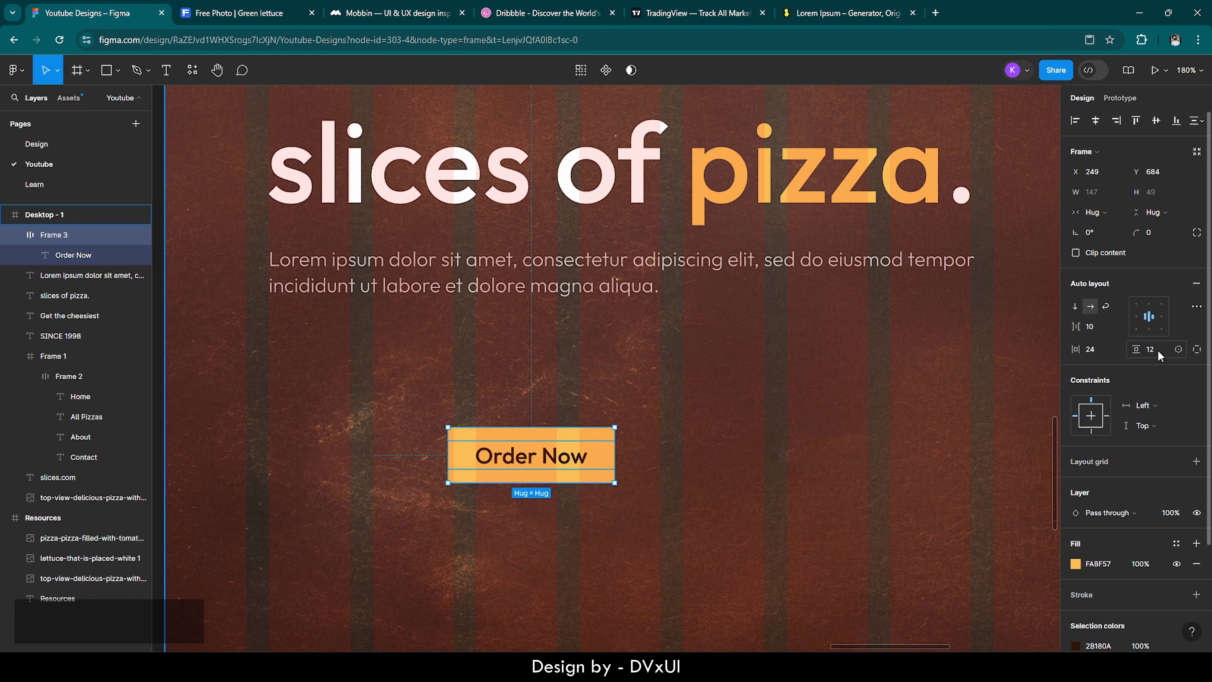
Step: Place the "Order Now" button under the hero paragraph at X 91, Y 602, and duplicate it beside itself at X 274
left_click_drag(563, 462, 385, 369)
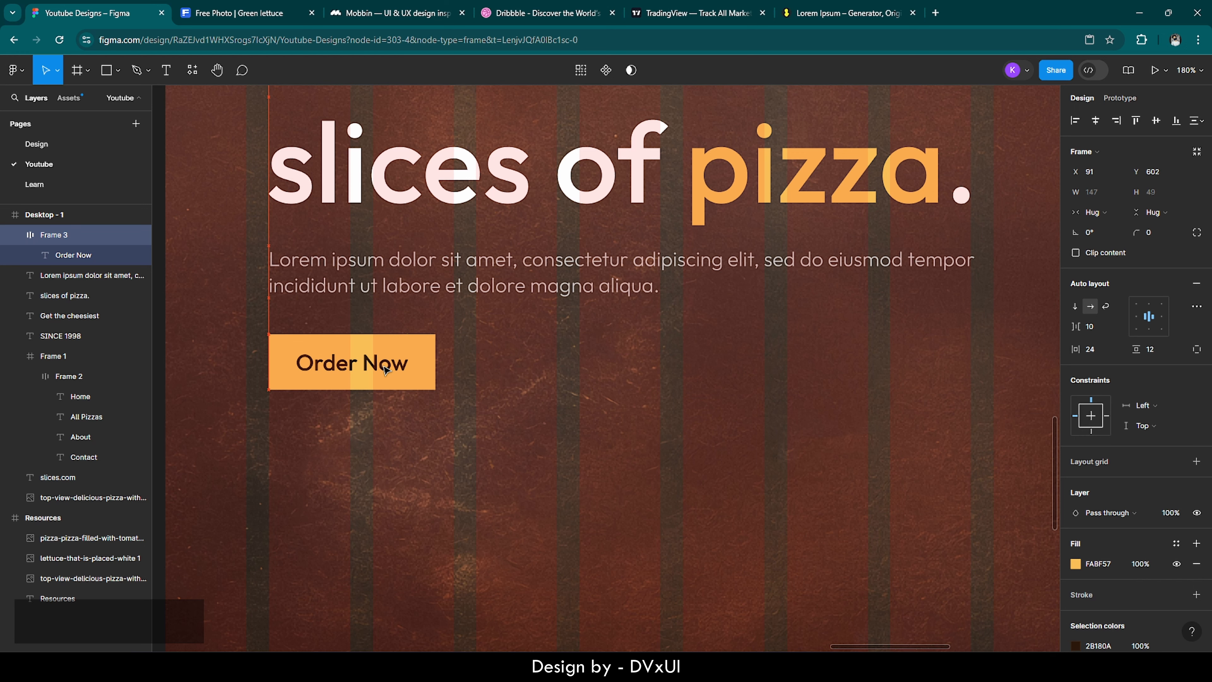
scroll(272, 472, "up", 2)
left_click_drag(373, 465, 581, 466, "alt")
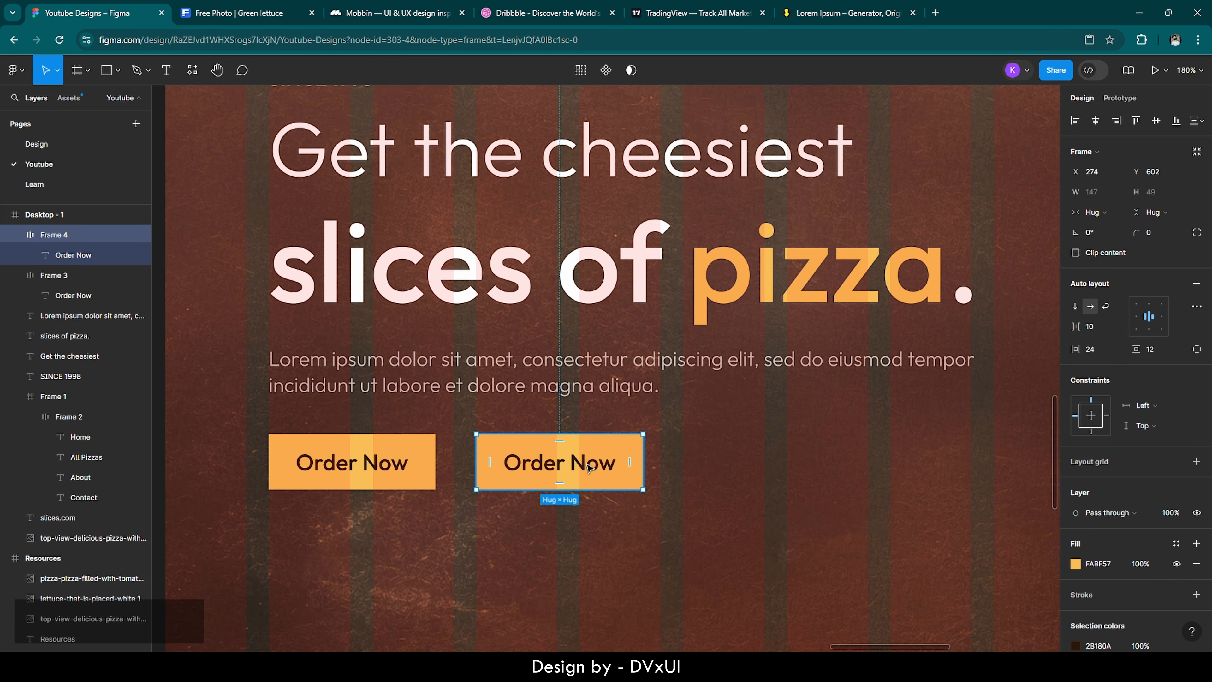
Step: Widen the original "Order Now" button to about 163 and its duplicate to about 162
left_click(422, 472)
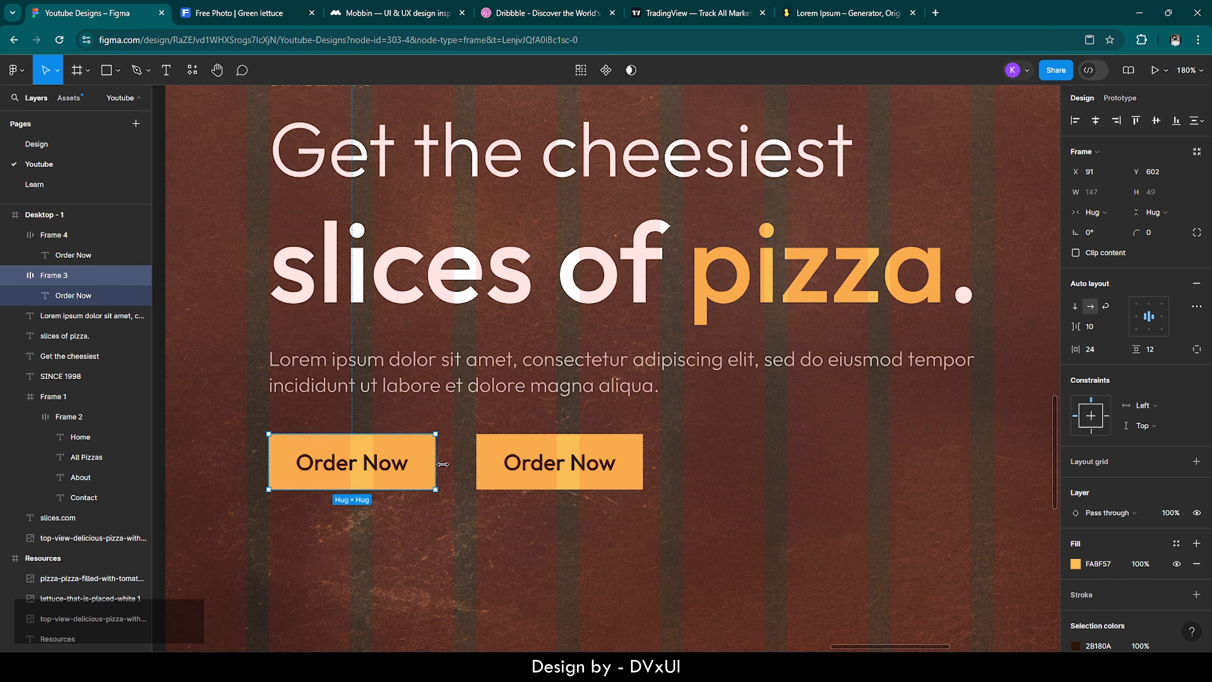
left_click_drag(442, 464, 452, 464)
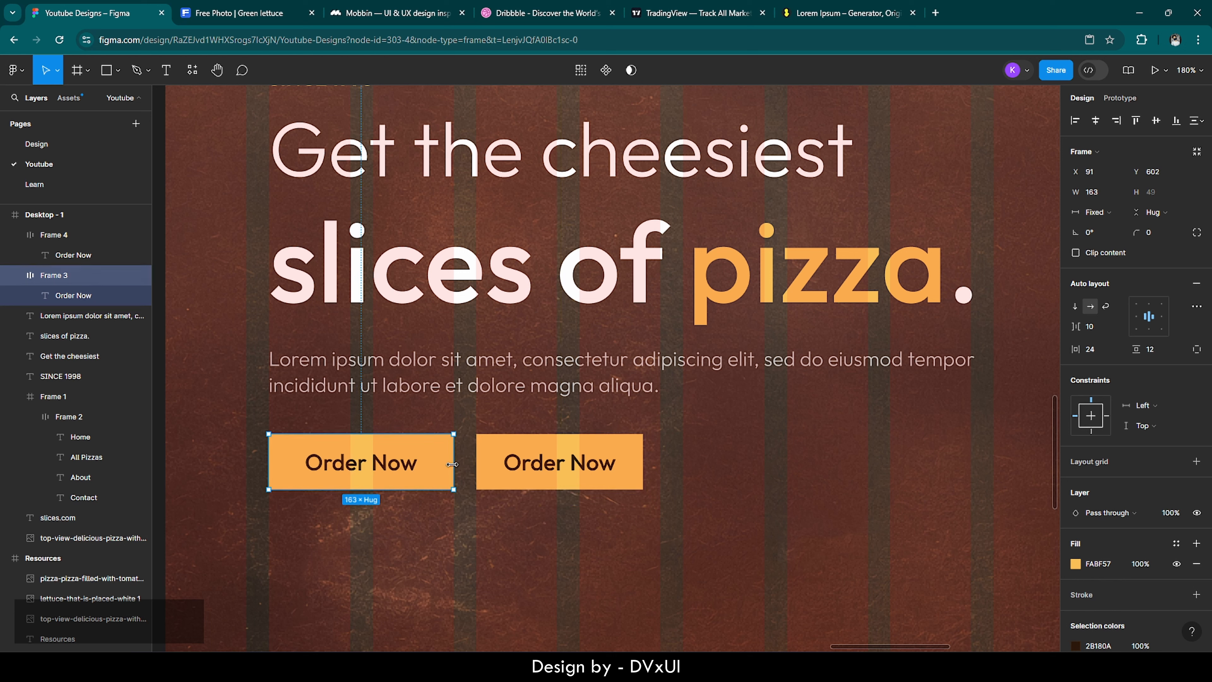
left_click(515, 480)
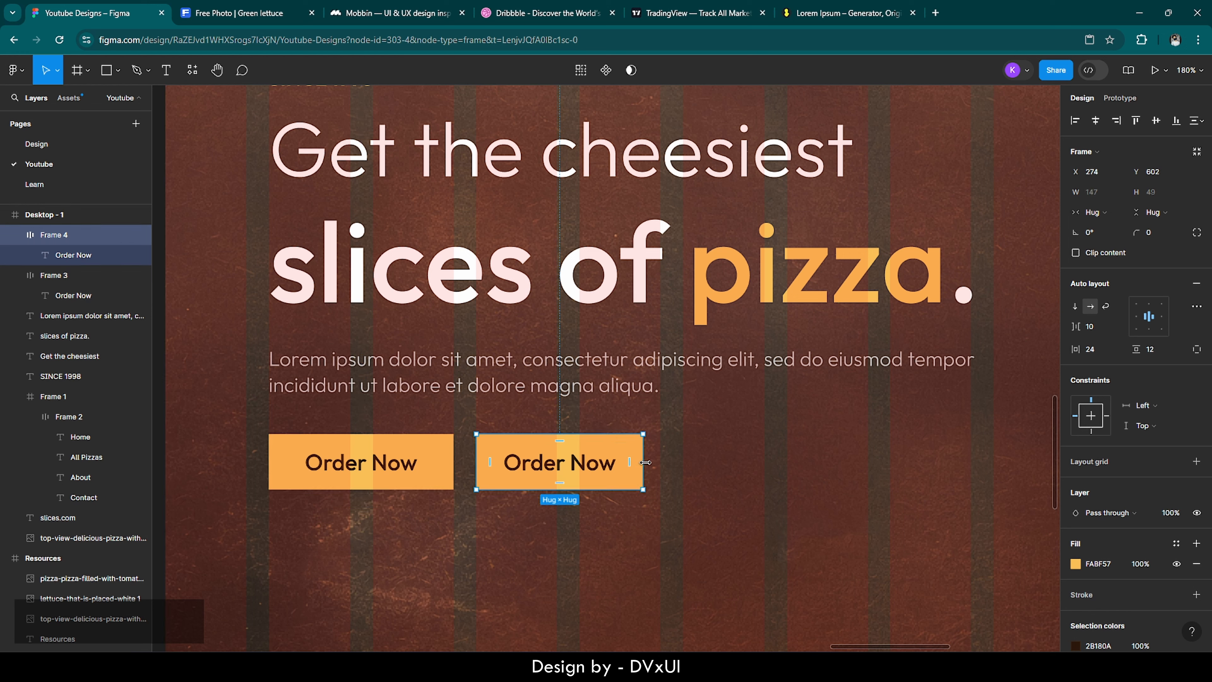
left_click_drag(645, 462, 659, 462)
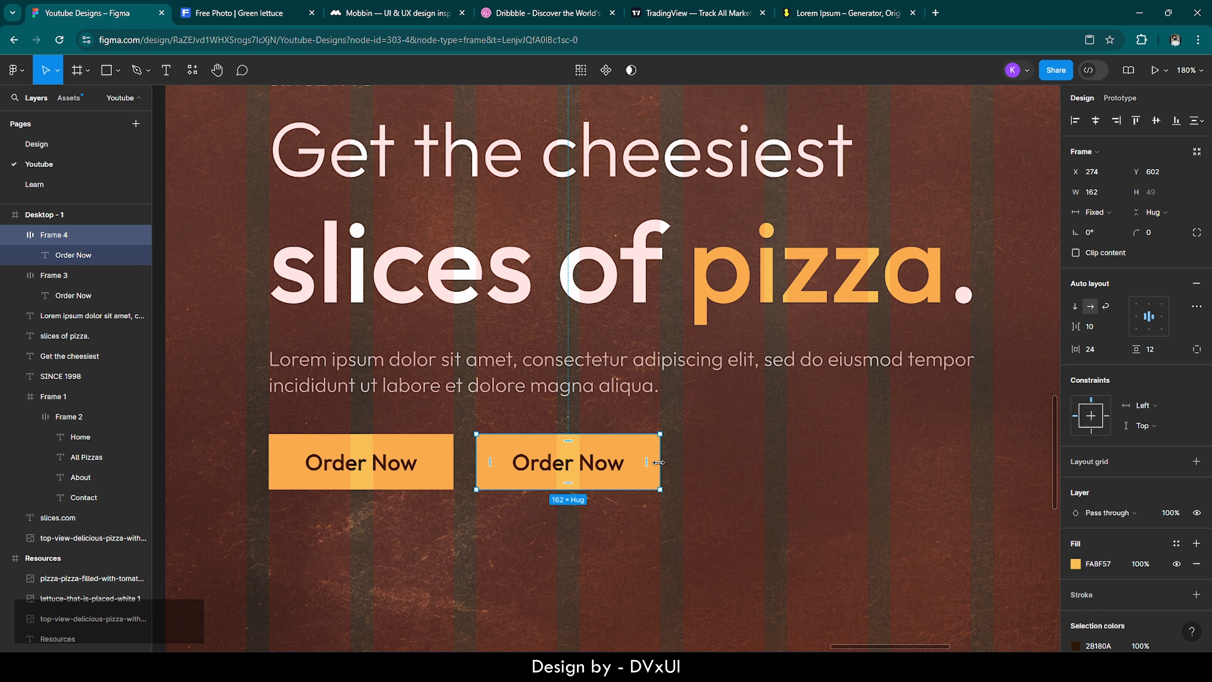
Step: Change the duplicated button's label to "See Menu"
double_click(609, 467)
type("See")
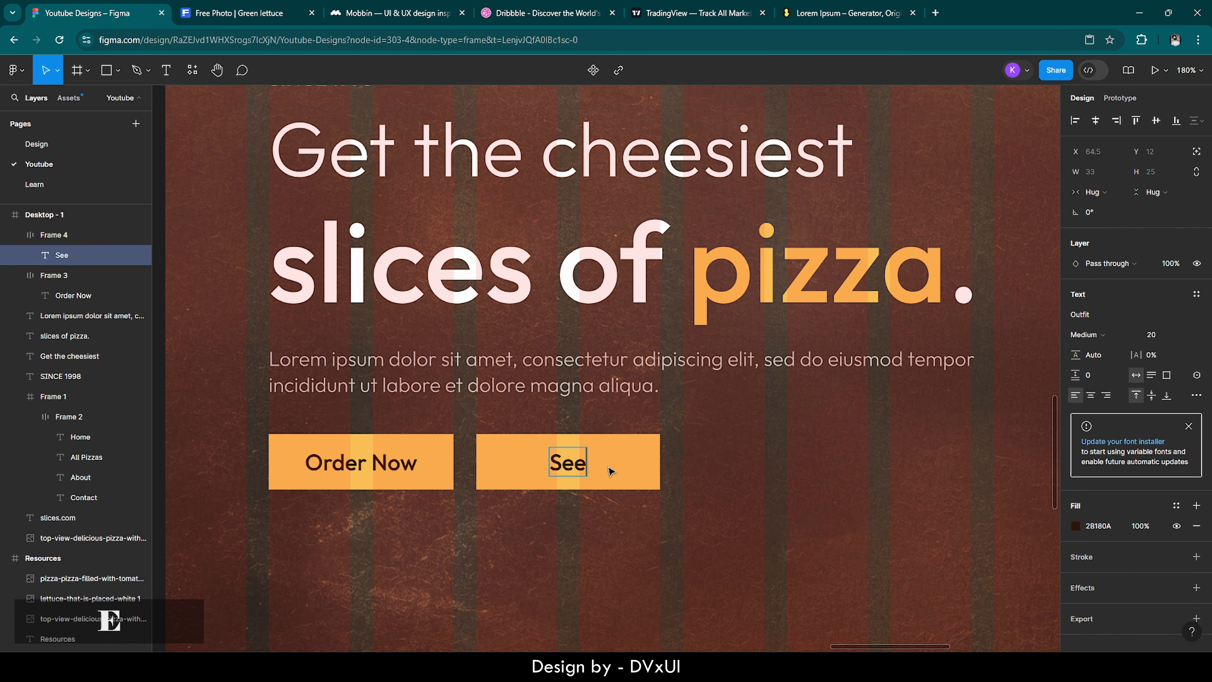
type(" Menu")
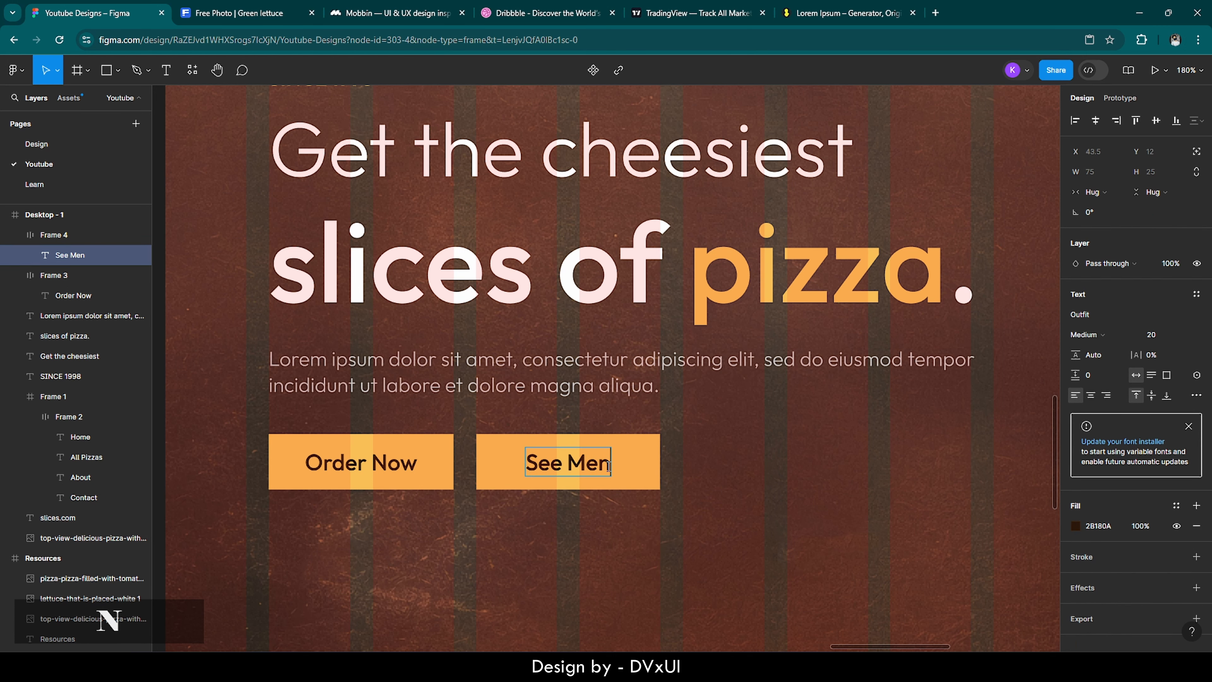
key("Escape")
key("Escape")
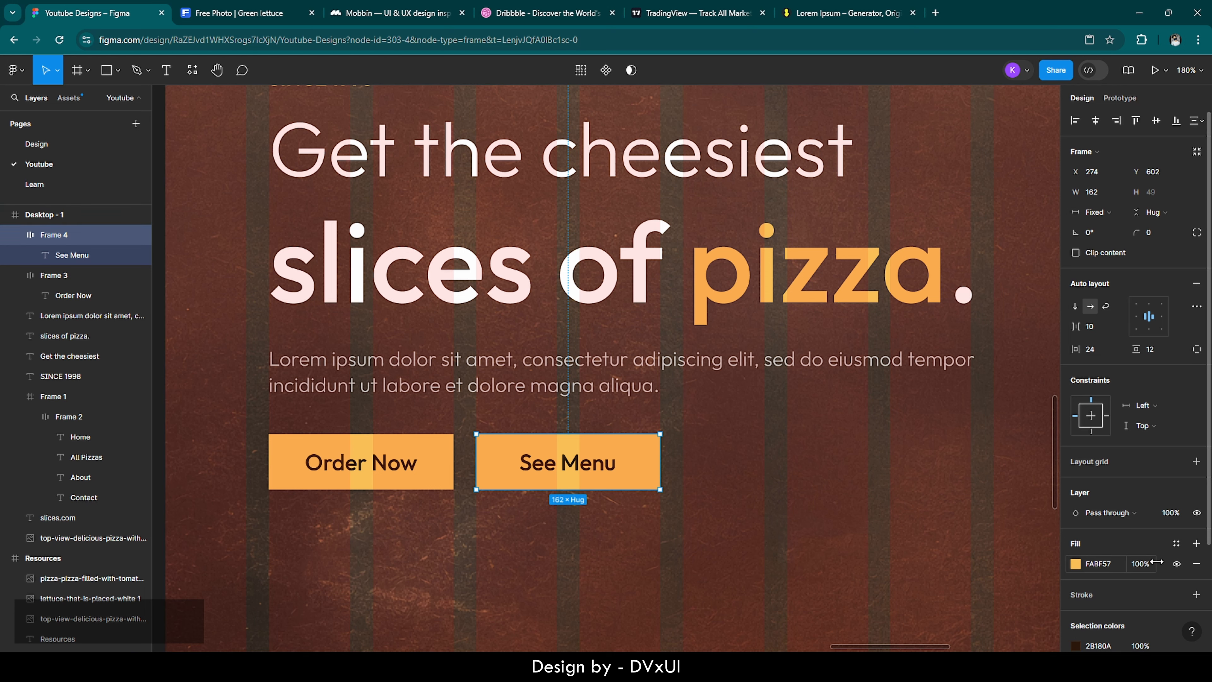
Step: Remove the "See Menu" button's fill and give it a white FFFFFF stroke
left_click(1196, 563)
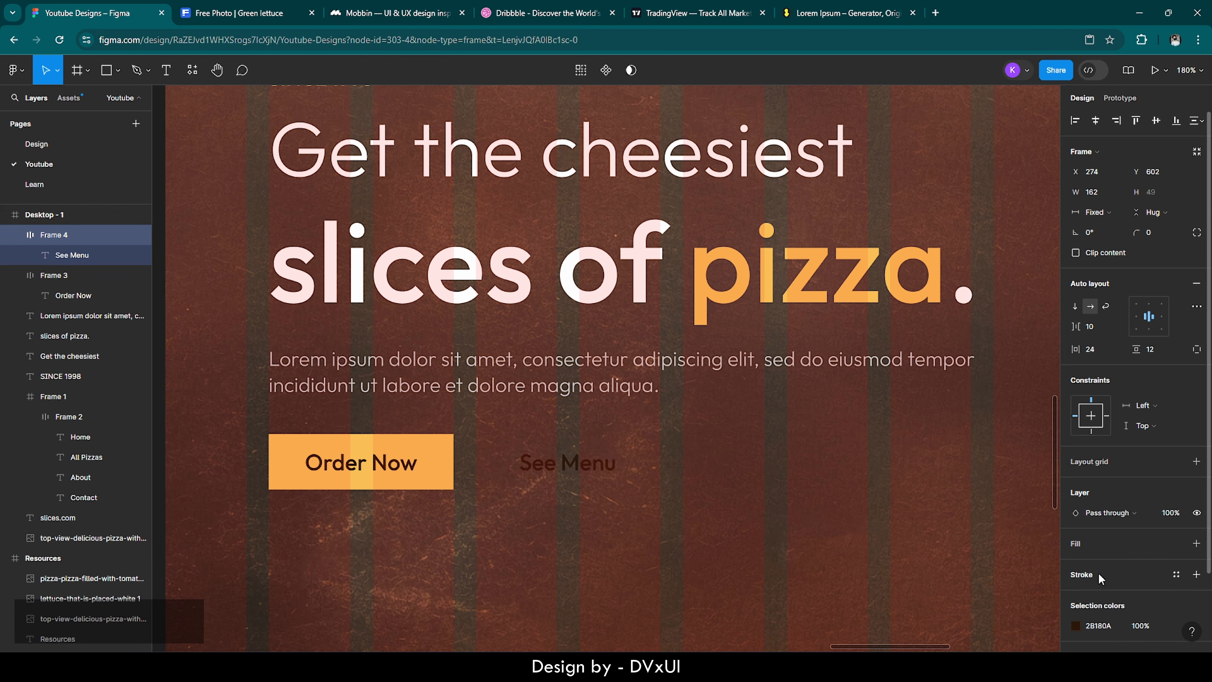
left_click(1196, 574)
left_click(1100, 594)
type("fff")
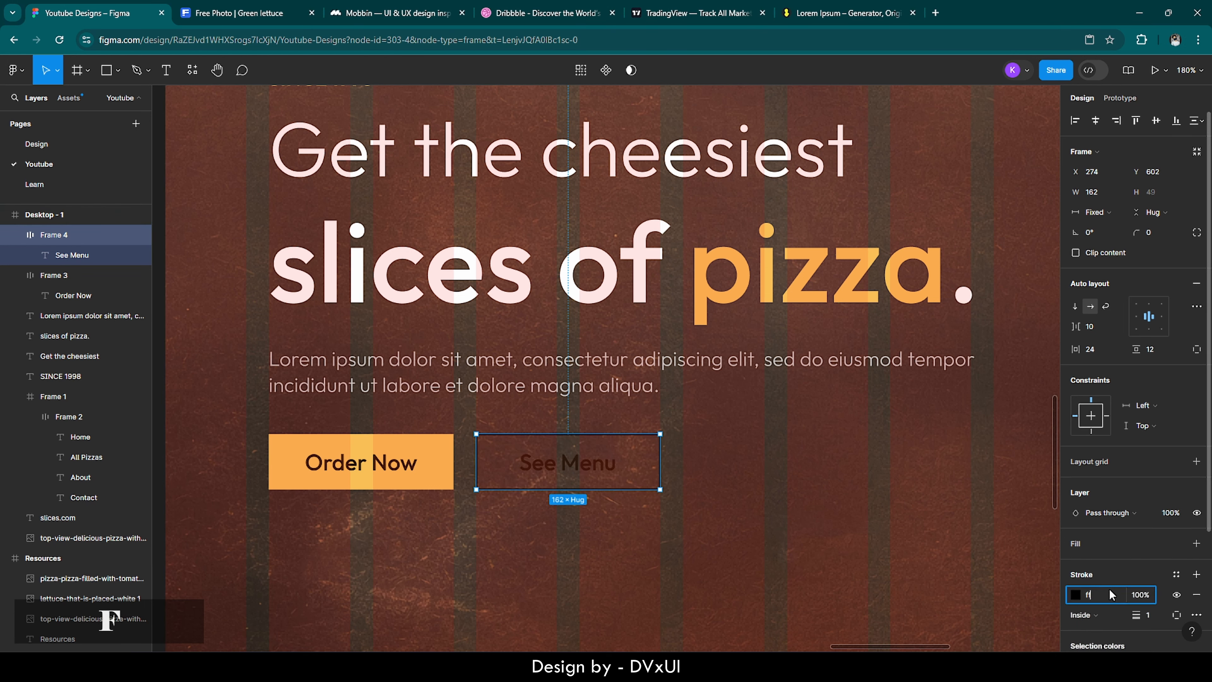
key("Return")
Step: Set the "See Menu" label's text fill to white FFFFFF
key("Return")
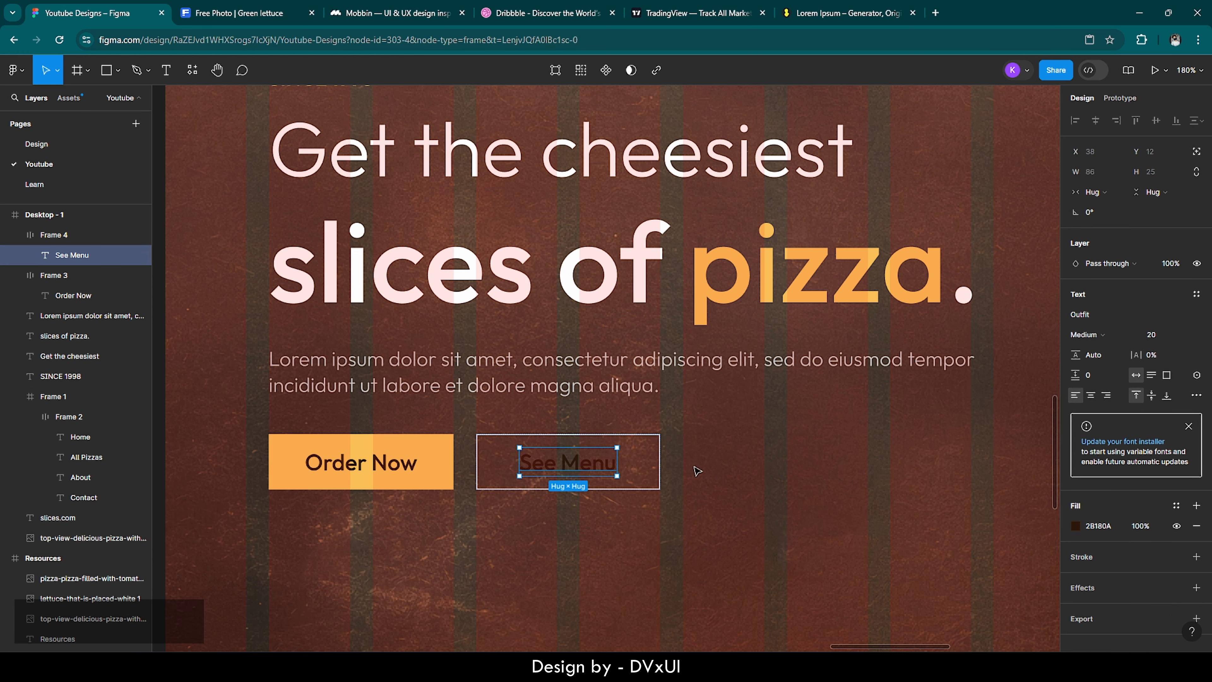
left_click(1112, 526)
type("fff")
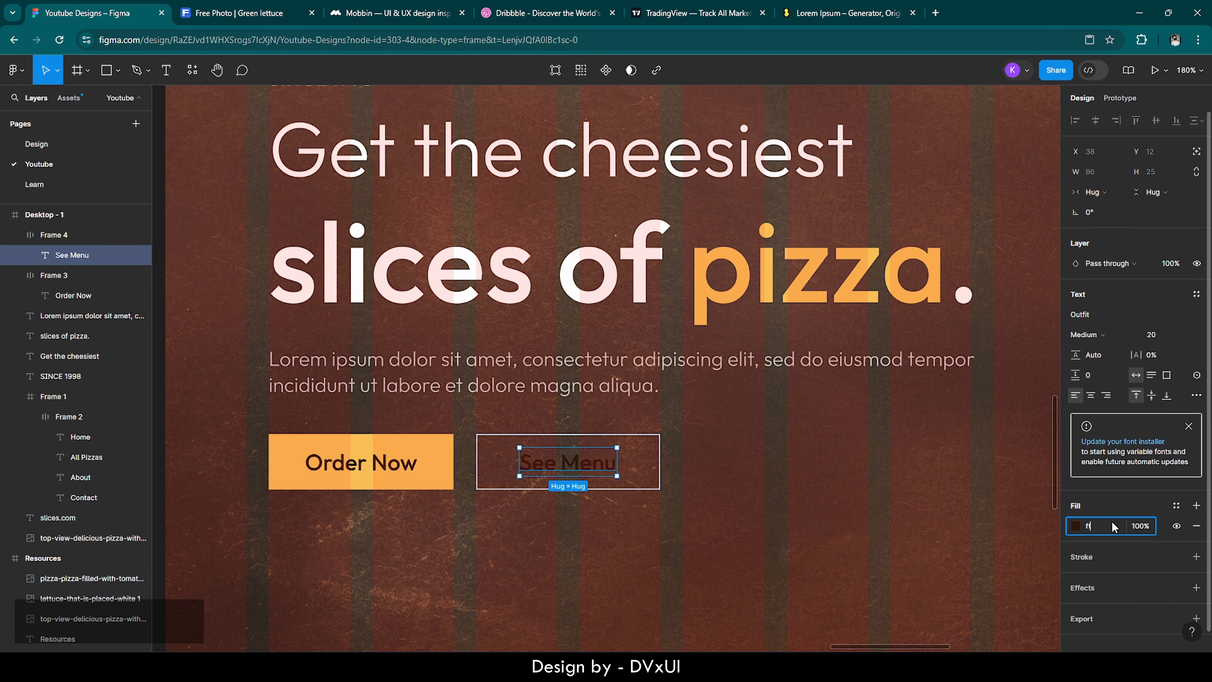
key("Return")
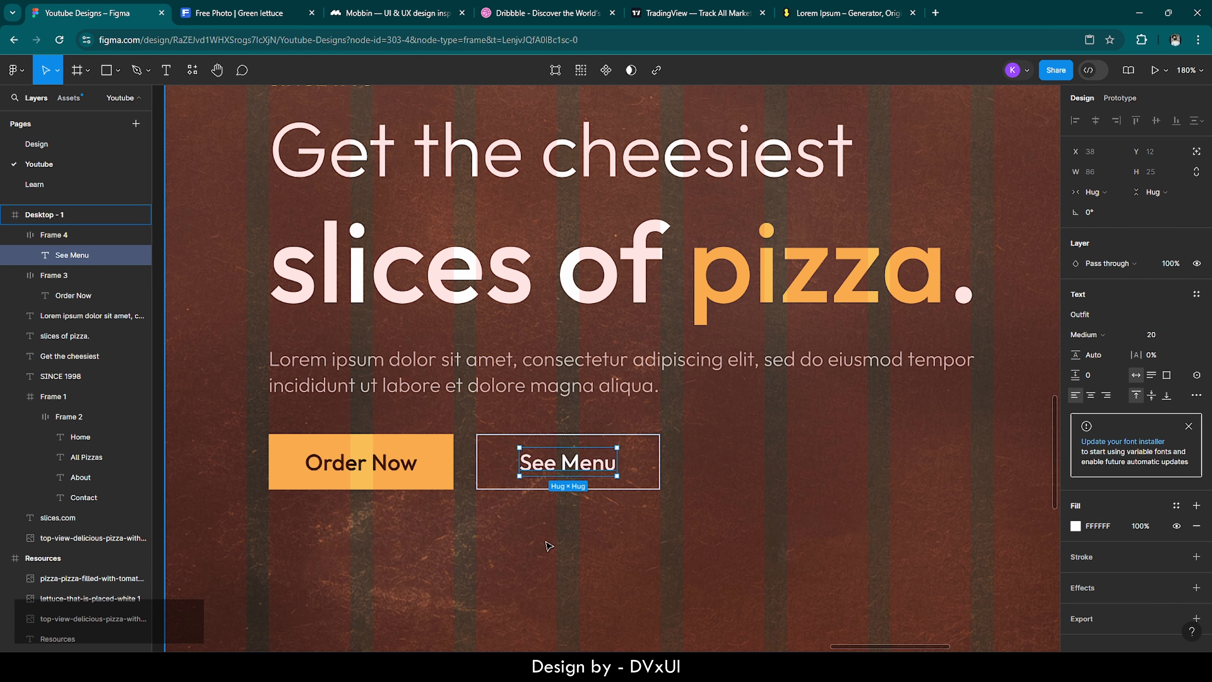
Step: Move the "Order Now" and "See Menu" buttons up together to Y 592, closer to the hero paragraph
left_click(17, 217)
key("shift+2")
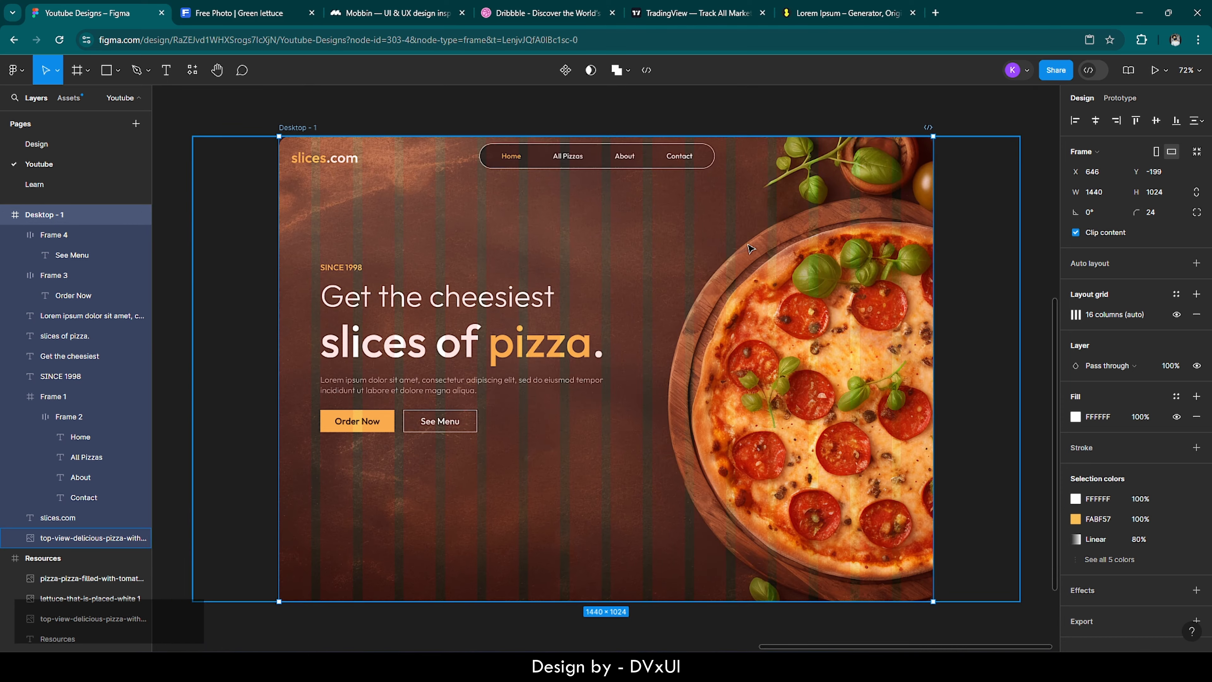
left_click(950, 268)
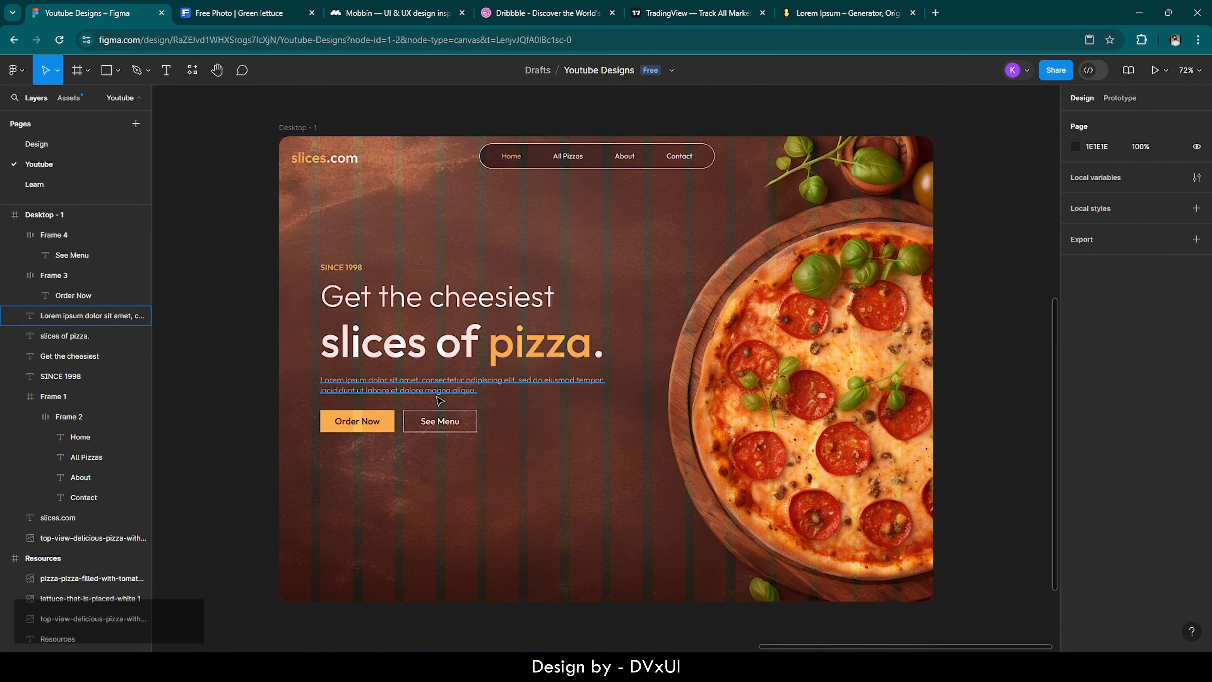
left_click(448, 426)
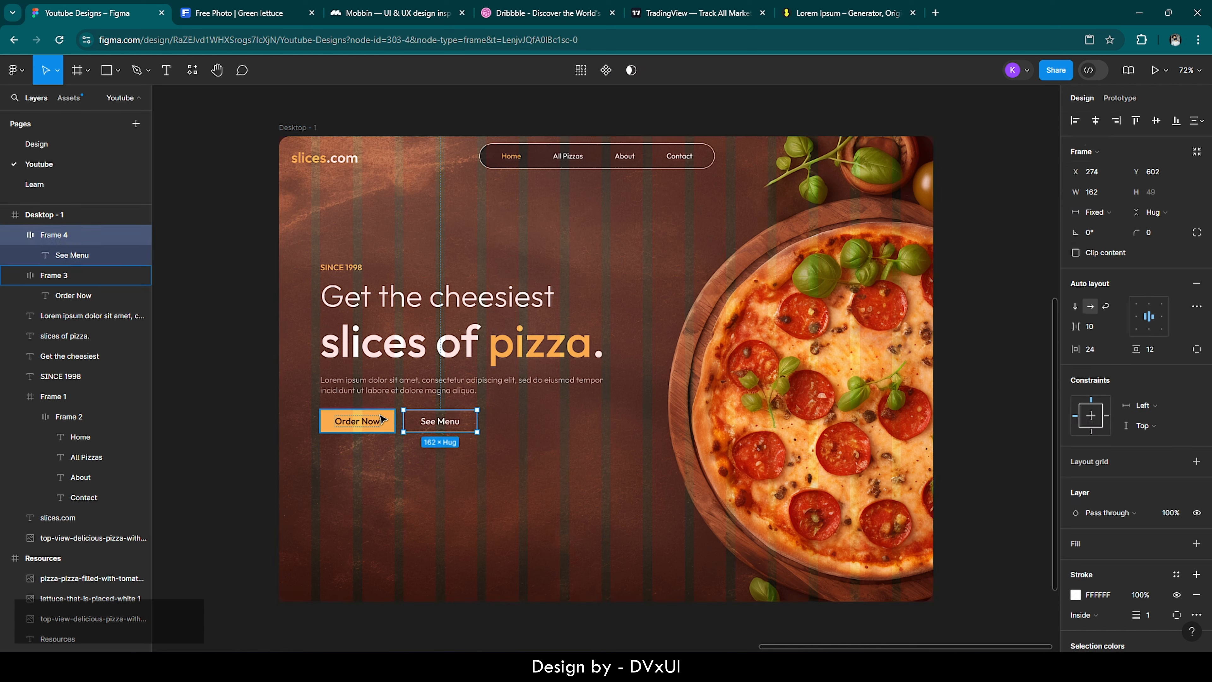
left_click(381, 419, "shift")
key("shift+Up")
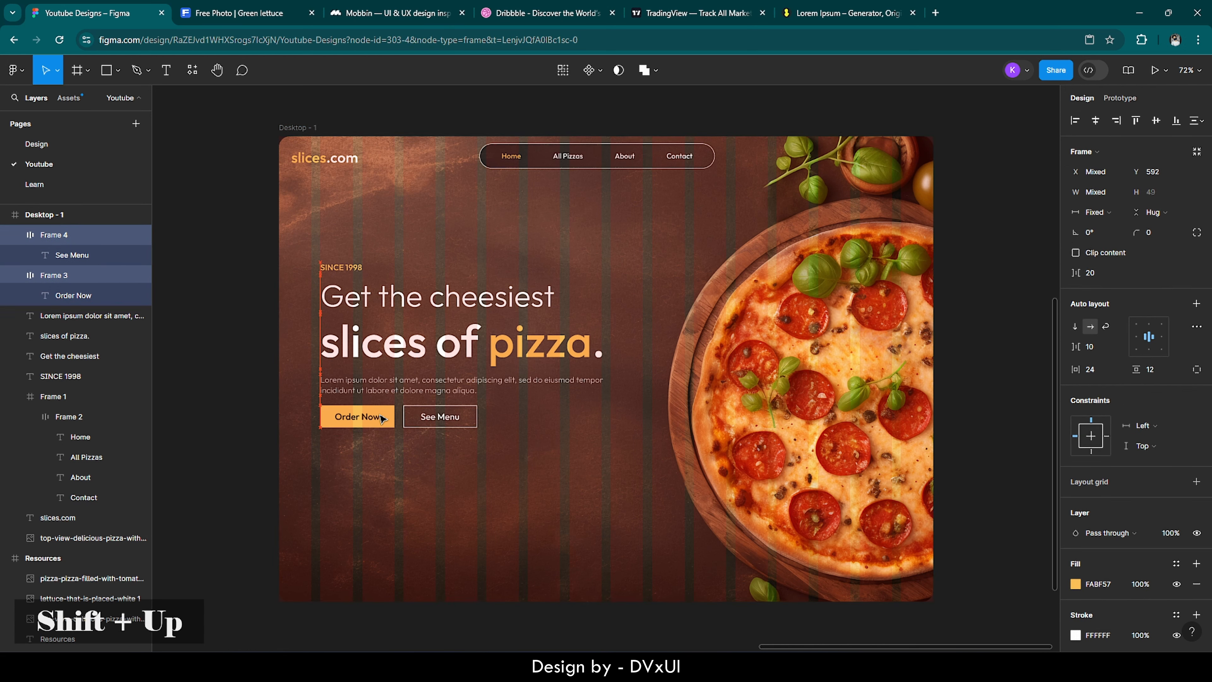
Step: Nudge the hero paragraph and both buttons slightly up toward the "slices of pizza." heading
left_click(397, 391, "shift")
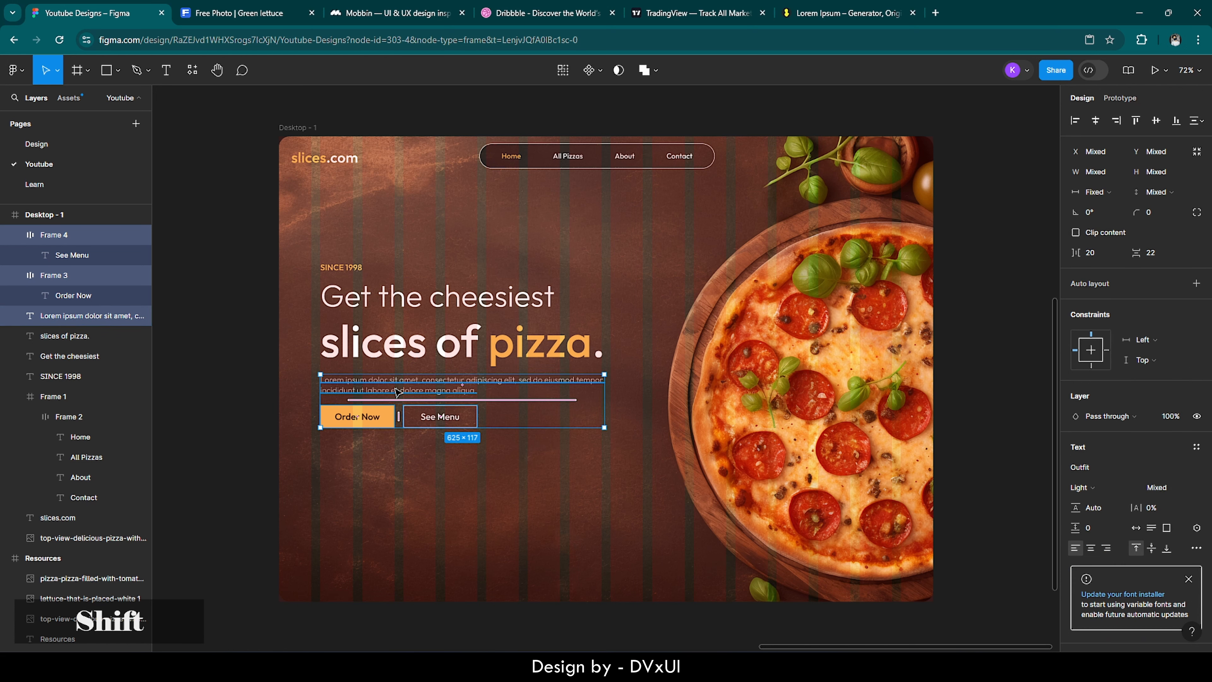
key("shift+Up")
key("Down")
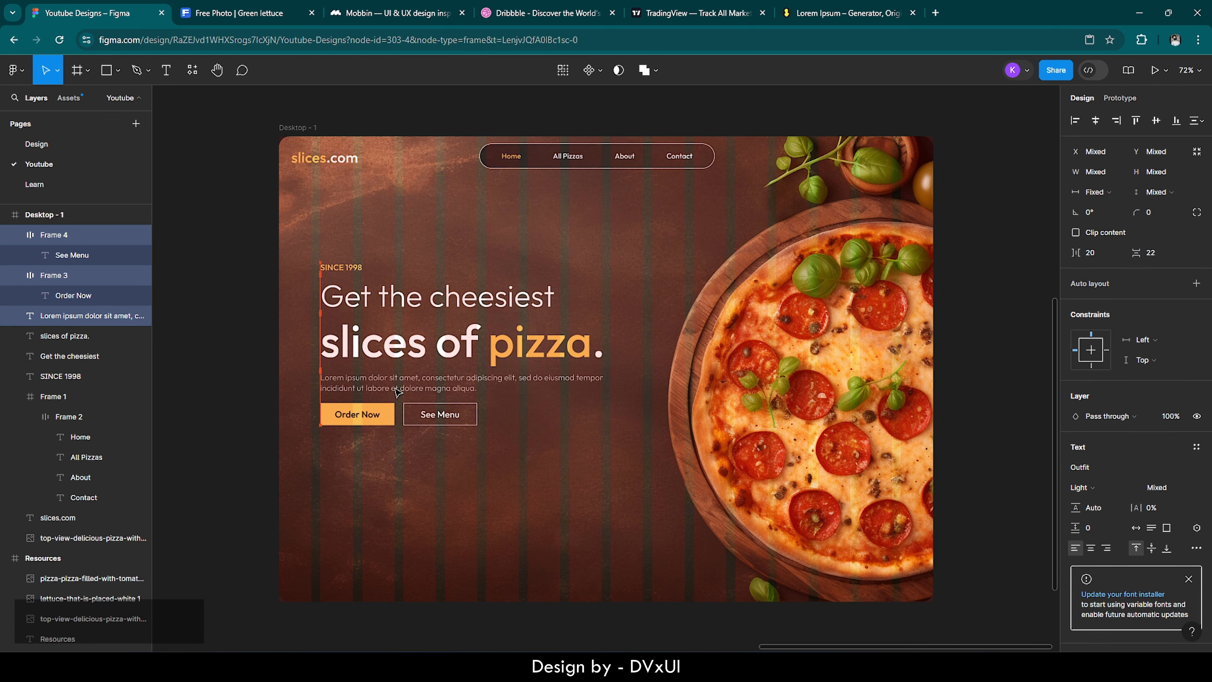
key("Escape")
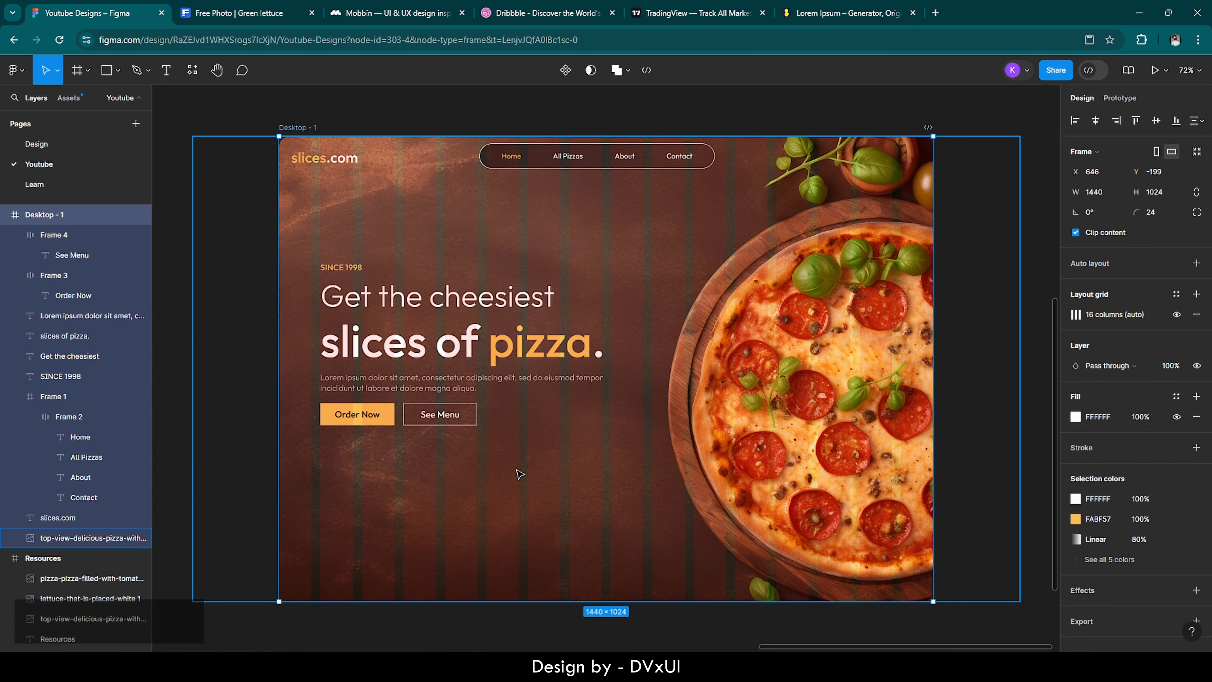
Step: Move the whole hero block, from "SINCE 1998" down to both buttons, further up in the Desktop - 1 frame
left_click(344, 268)
left_click(356, 296, "shift")
left_click(370, 344, "shift")
left_click(382, 383, "shift")
left_click(387, 413, "shift")
left_click(410, 416, "shift")
key("shift+Up")
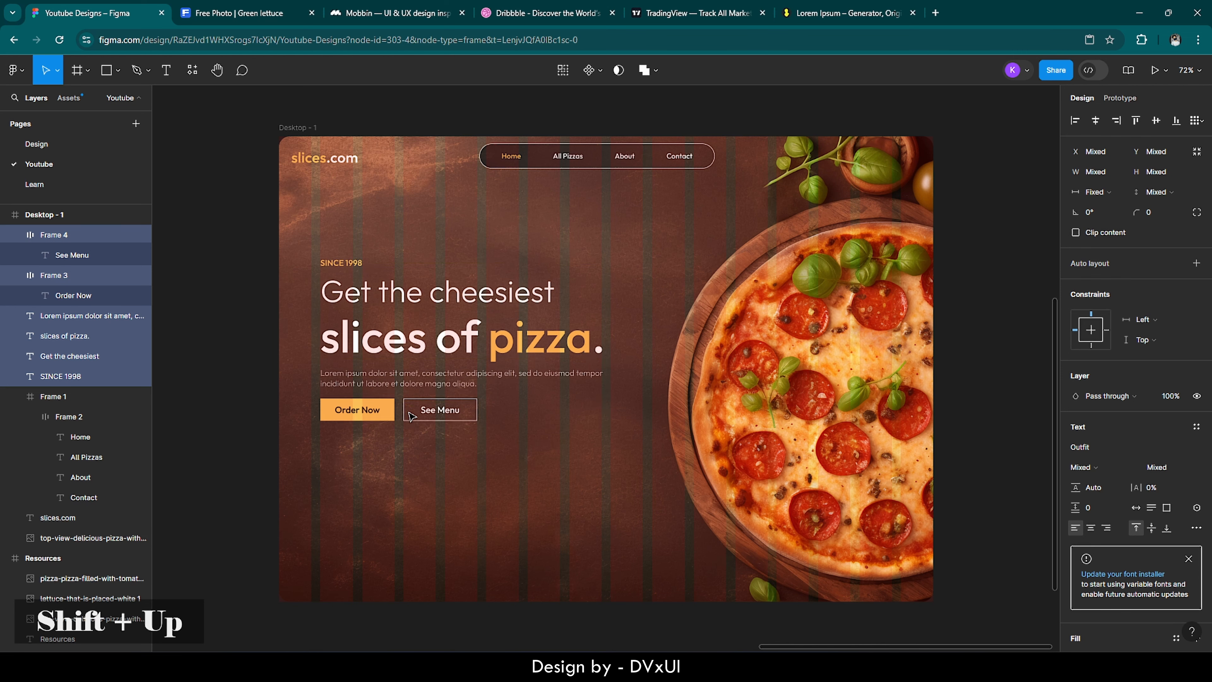
key("shift+Up")
key("shift+Up")
key("shift+Up")
left_click(605, 489)
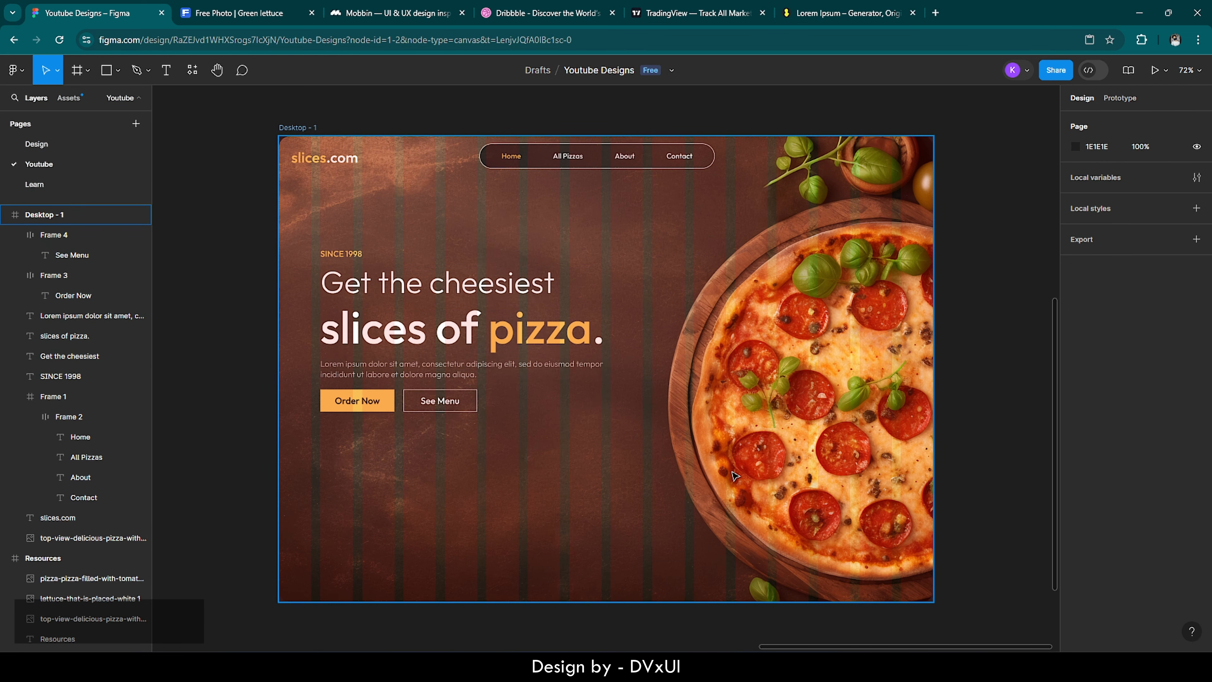
Step: Copy the round pizza image on white from the Resources frame into the Desktop - 1 frame
scroll(734, 476, "down", 6)
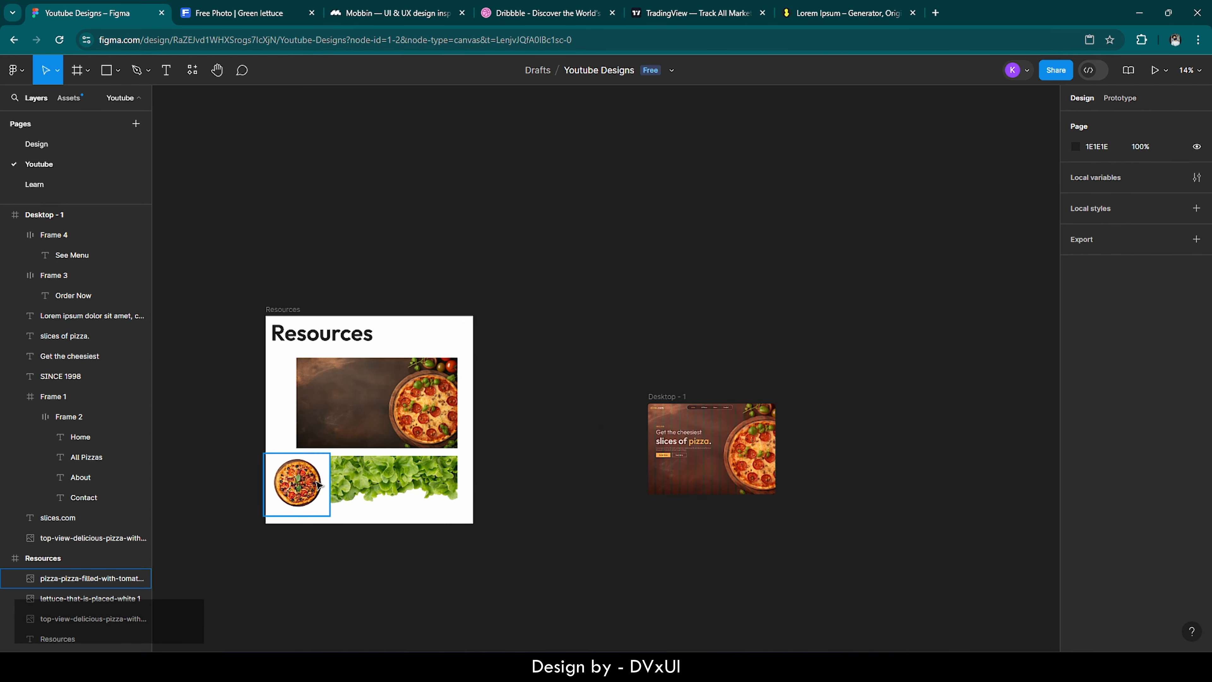
scroll(317, 484, "up", 3)
left_click(289, 487)
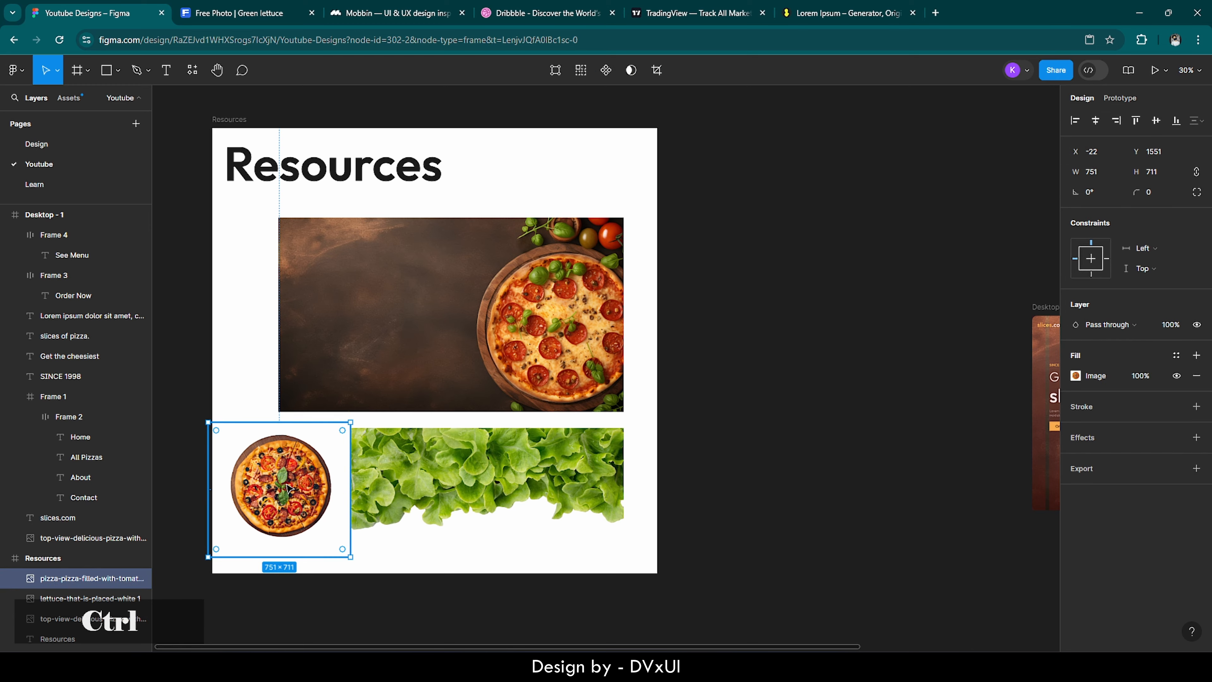
key("ctrl+c")
scroll(288, 487, "down", 3)
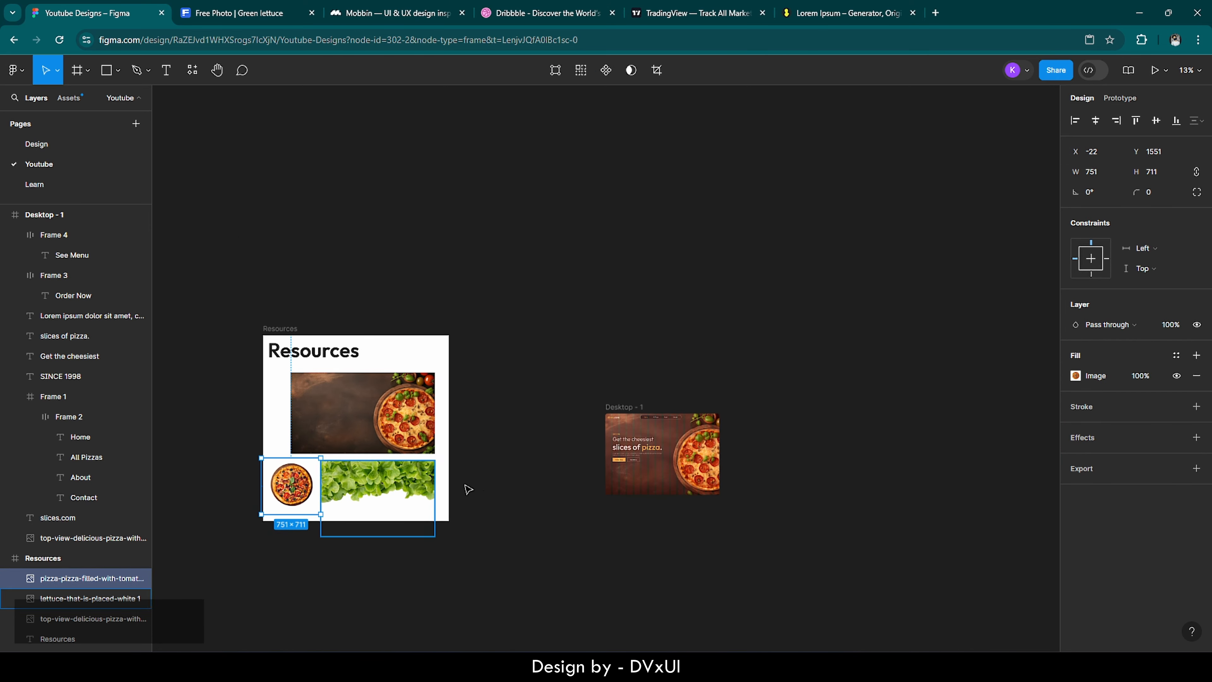
scroll(668, 477, "up", 5)
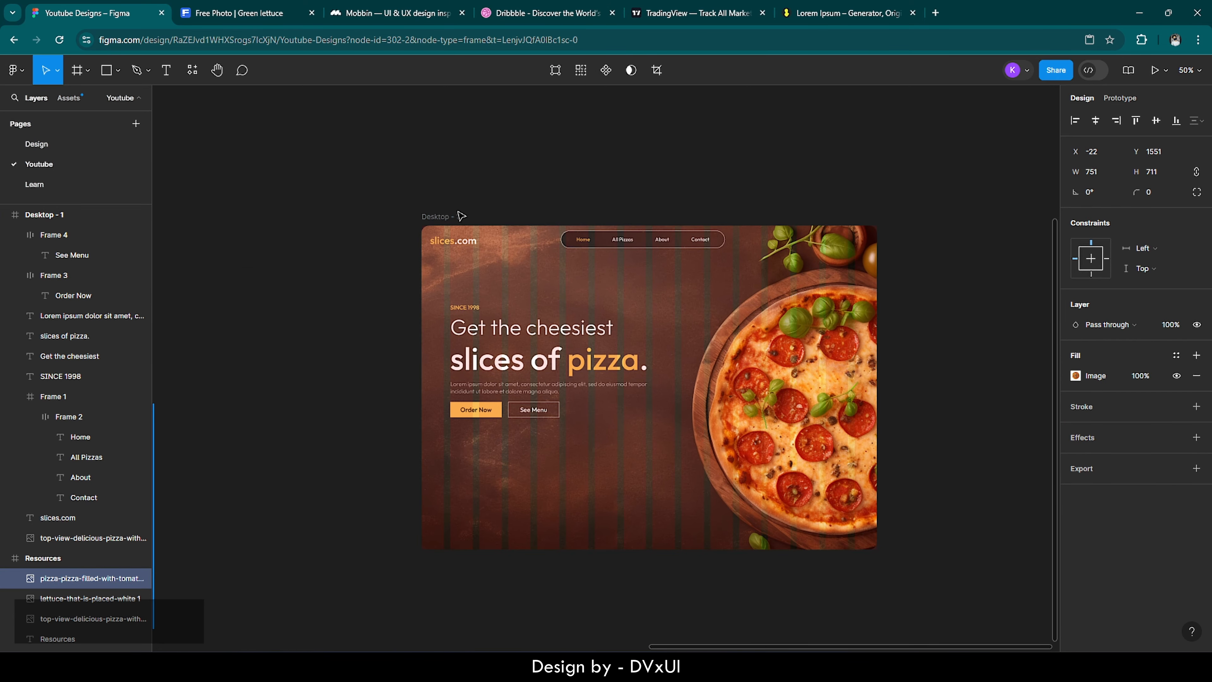
left_click(449, 216)
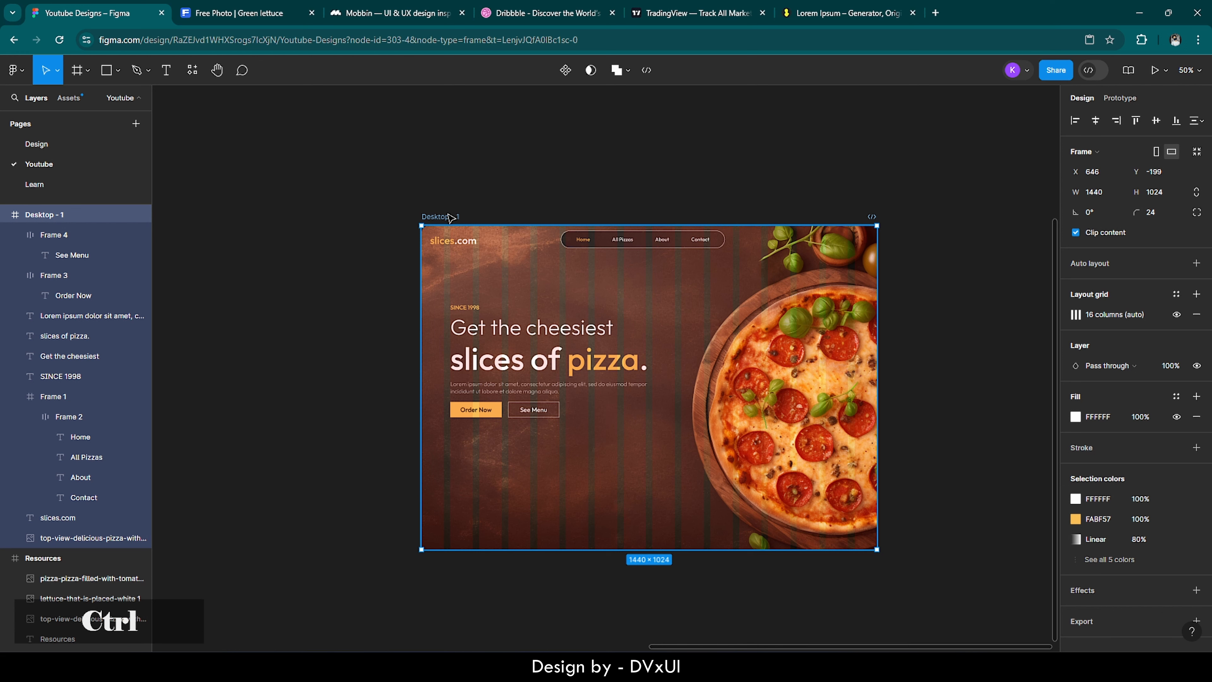
key("ctrl+v")
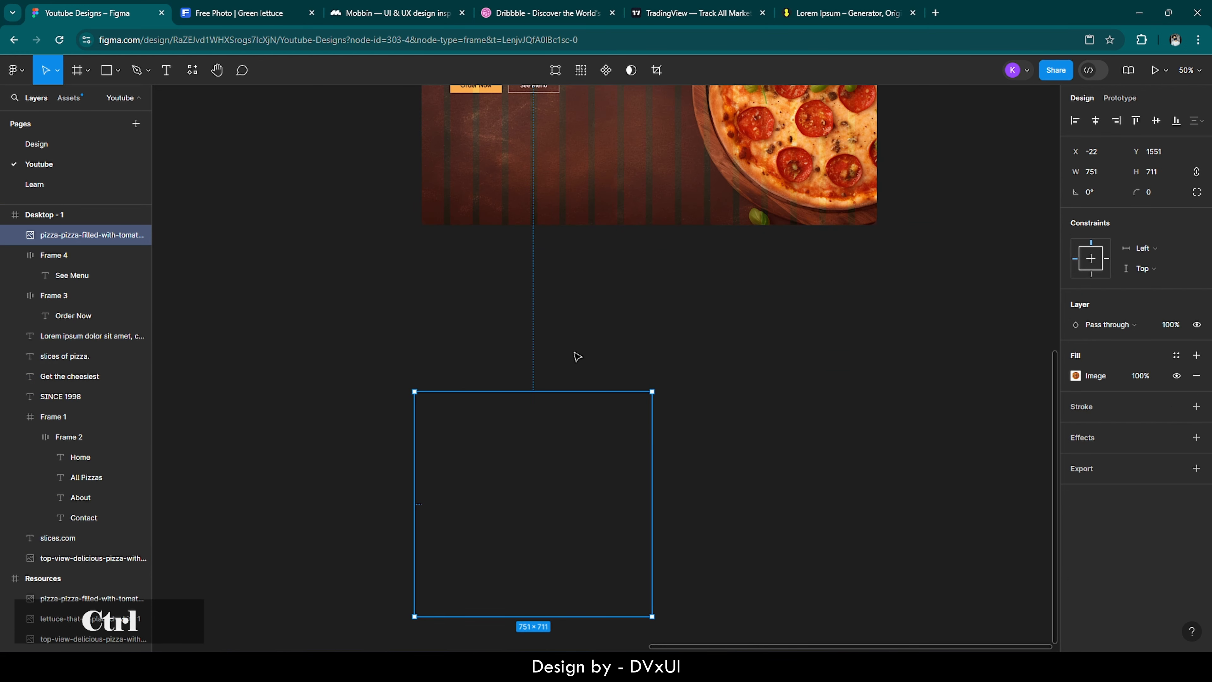
Step: Place the pasted pizza image in the lower-left corner of the Desktop - 1 frame, partly cropped by its edges
scroll(586, 366, "down", 3)
scroll(591, 312, "up", 5)
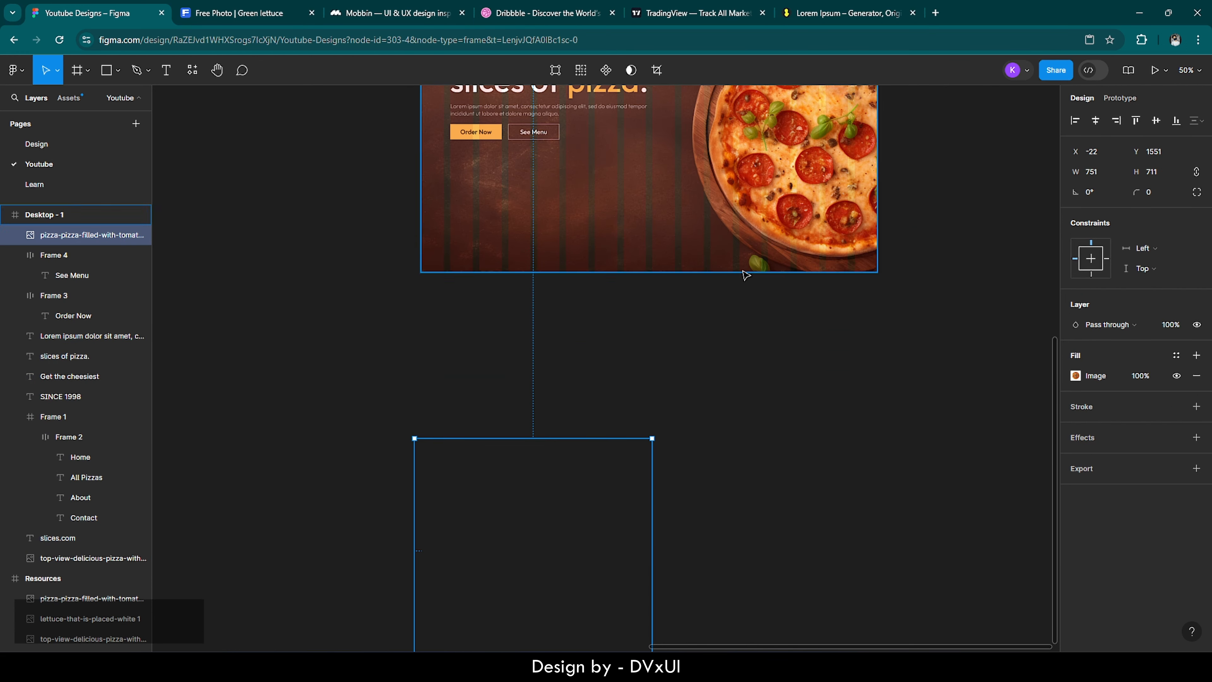
left_click_drag(535, 543, 554, 276)
scroll(558, 280, "up", 5)
left_click_drag(563, 510, 465, 486)
key("Escape")
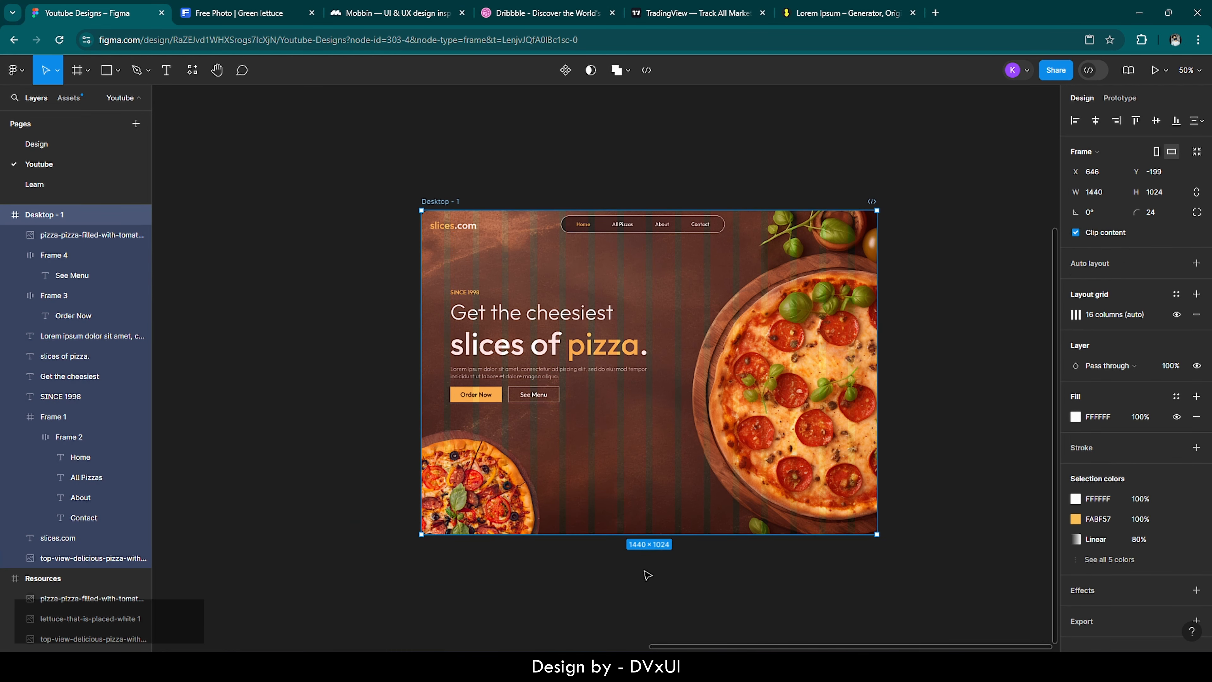
Step: Copy the lettuce image from Resources into the Desktop - 1 frame and place it across the full width at X 1441, Y 320
scroll(694, 569, "down", 5)
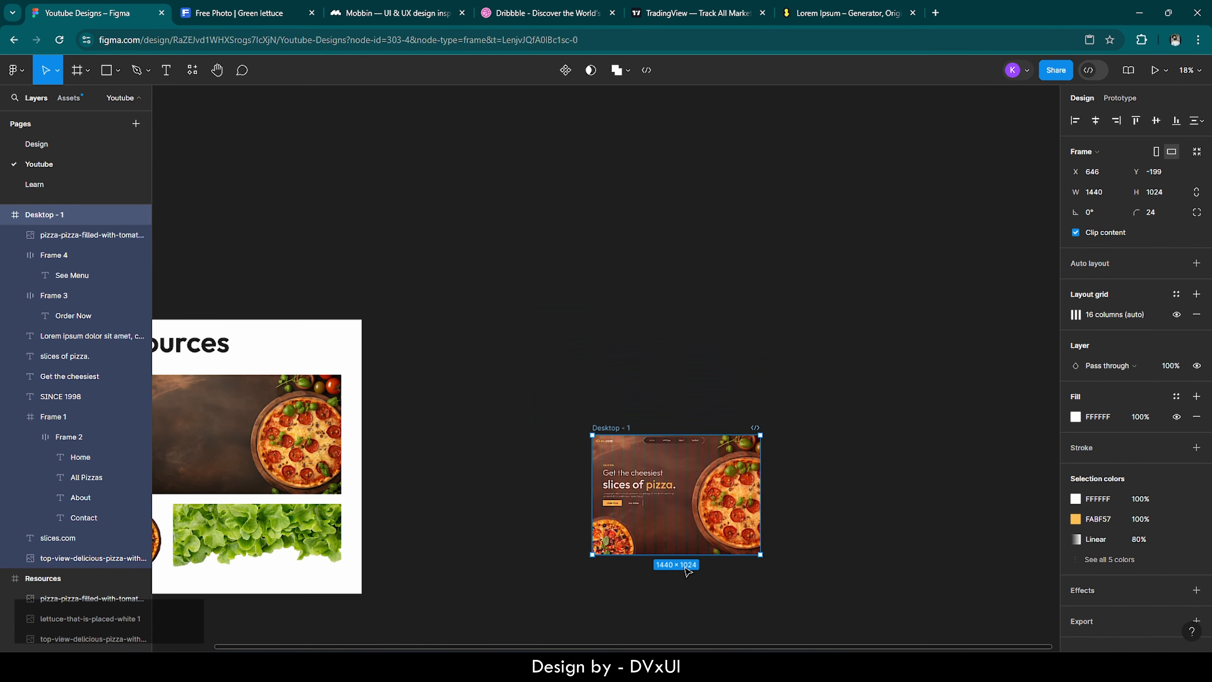
left_click(284, 549)
key("ctrl+c")
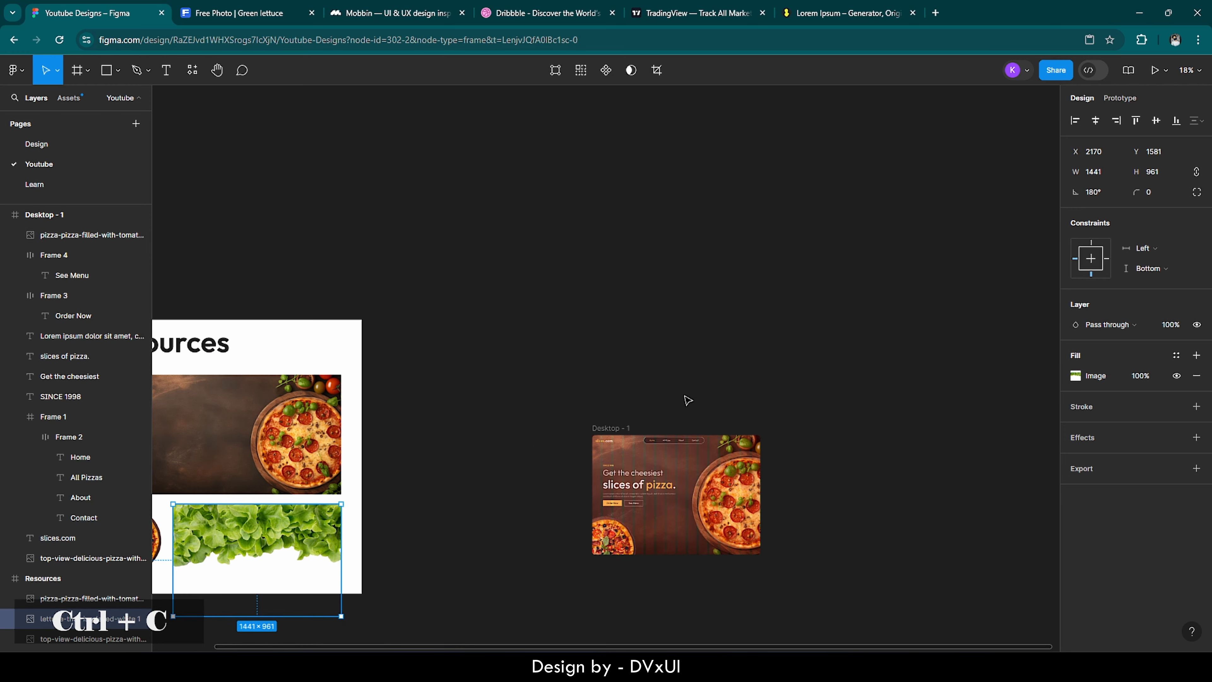
left_click(615, 432)
key("ctrl+v")
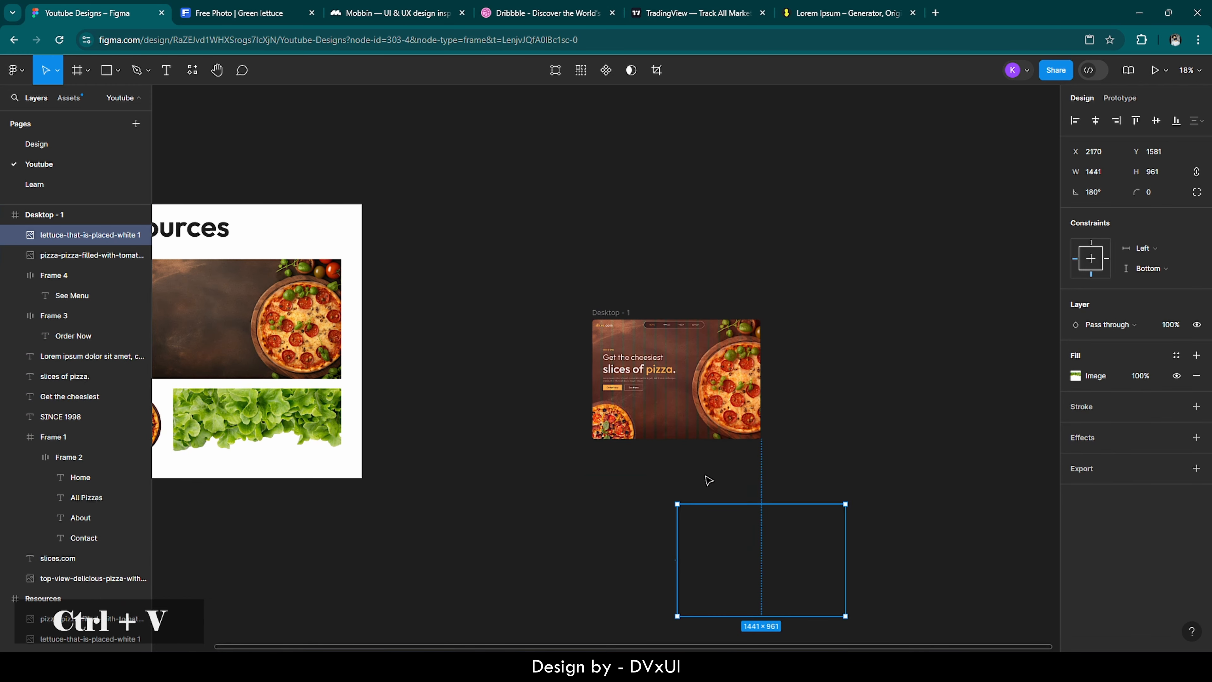
left_click_drag(749, 533, 697, 382)
scroll(714, 378, "up", 5)
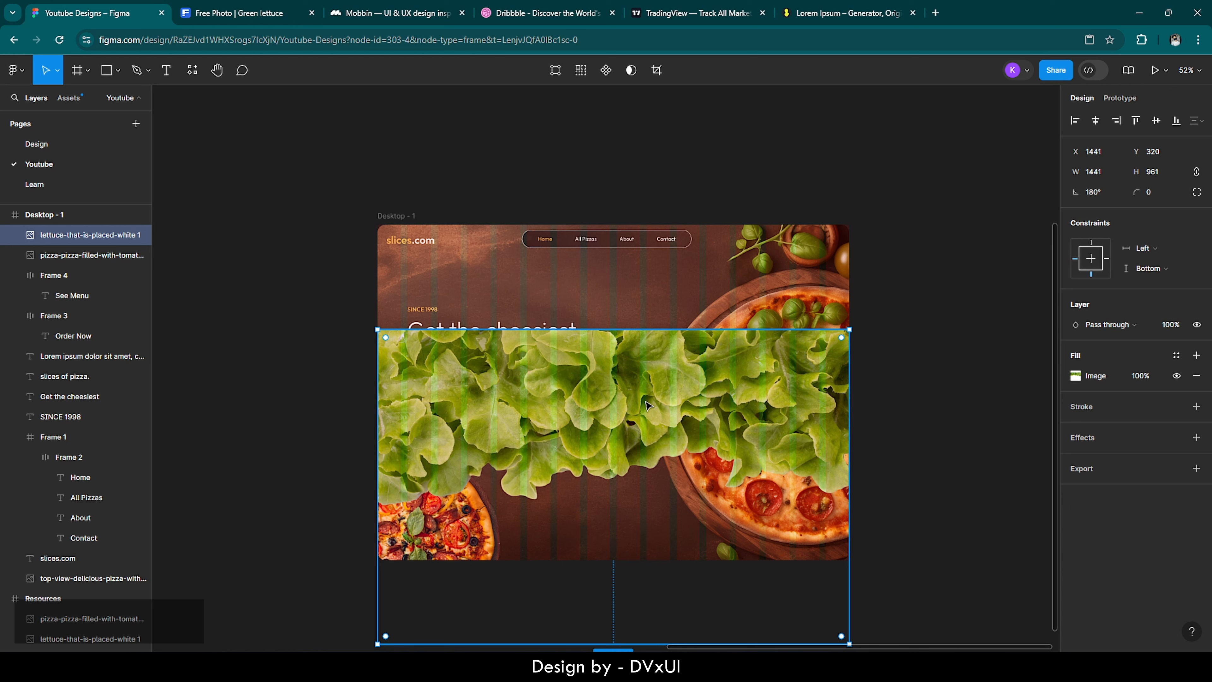
Step: Flip the lettuce image vertically and move it down to Y 1311 along the lower edge of the Desktop - 1 frame
right_click(645, 405)
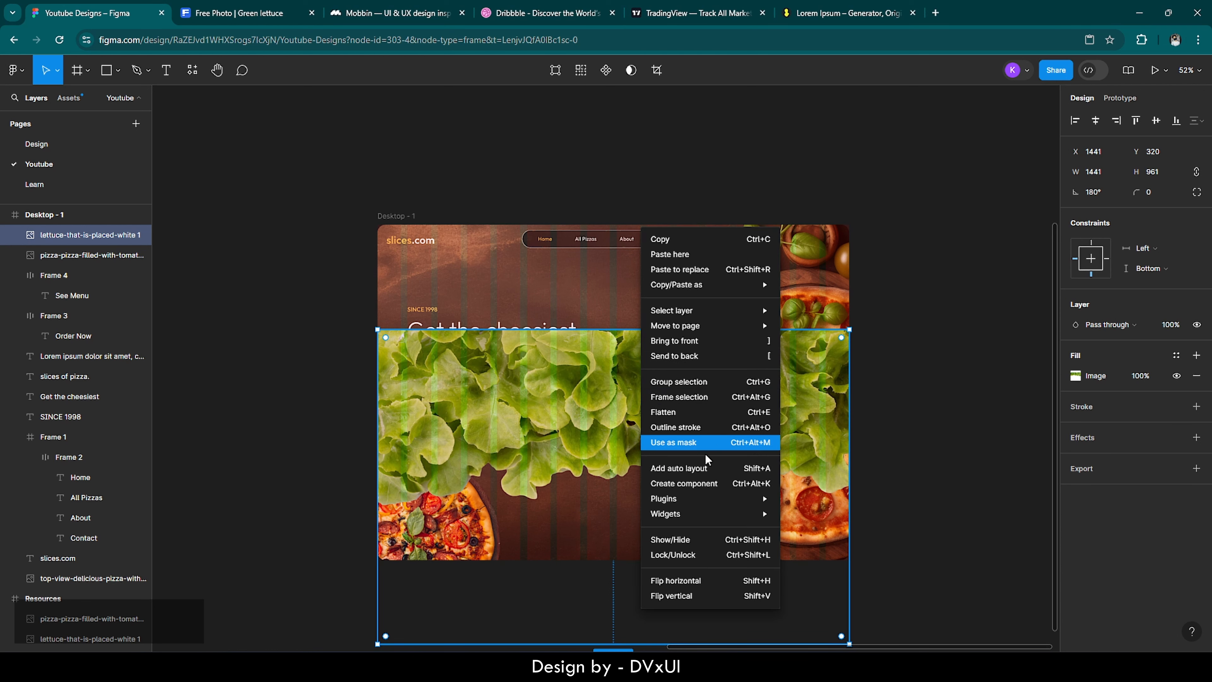
left_click(694, 597)
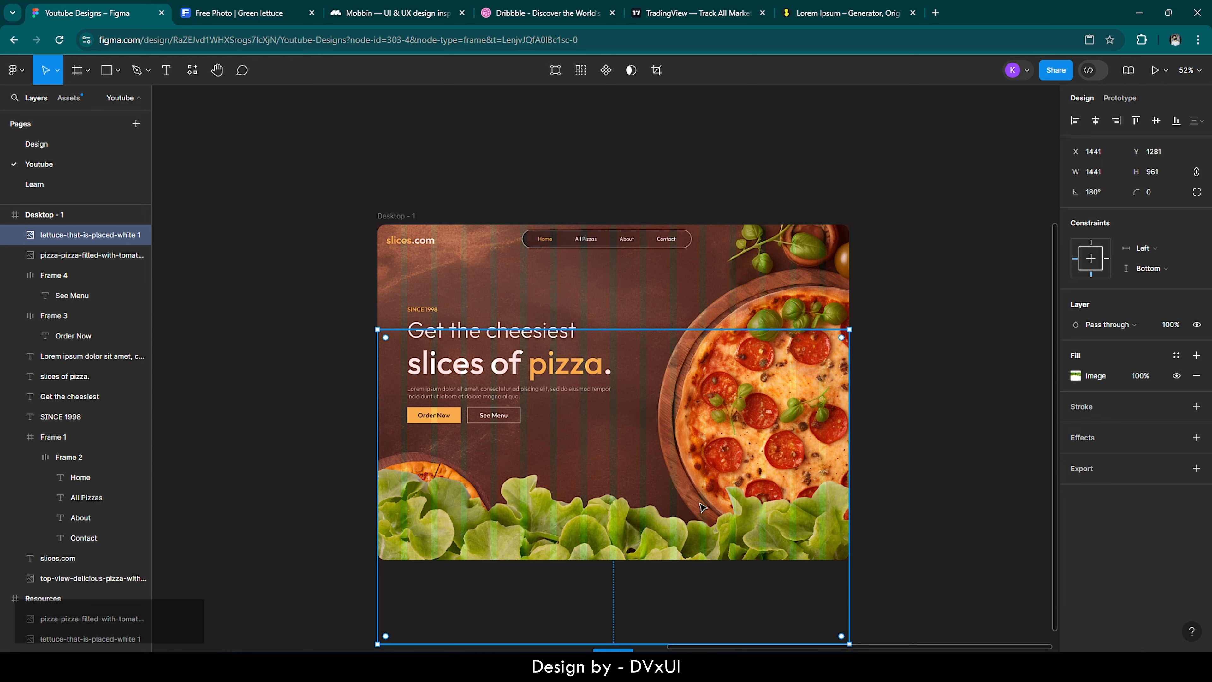
key("shift+Down")
key("shift+Down")
key("shift+Down")
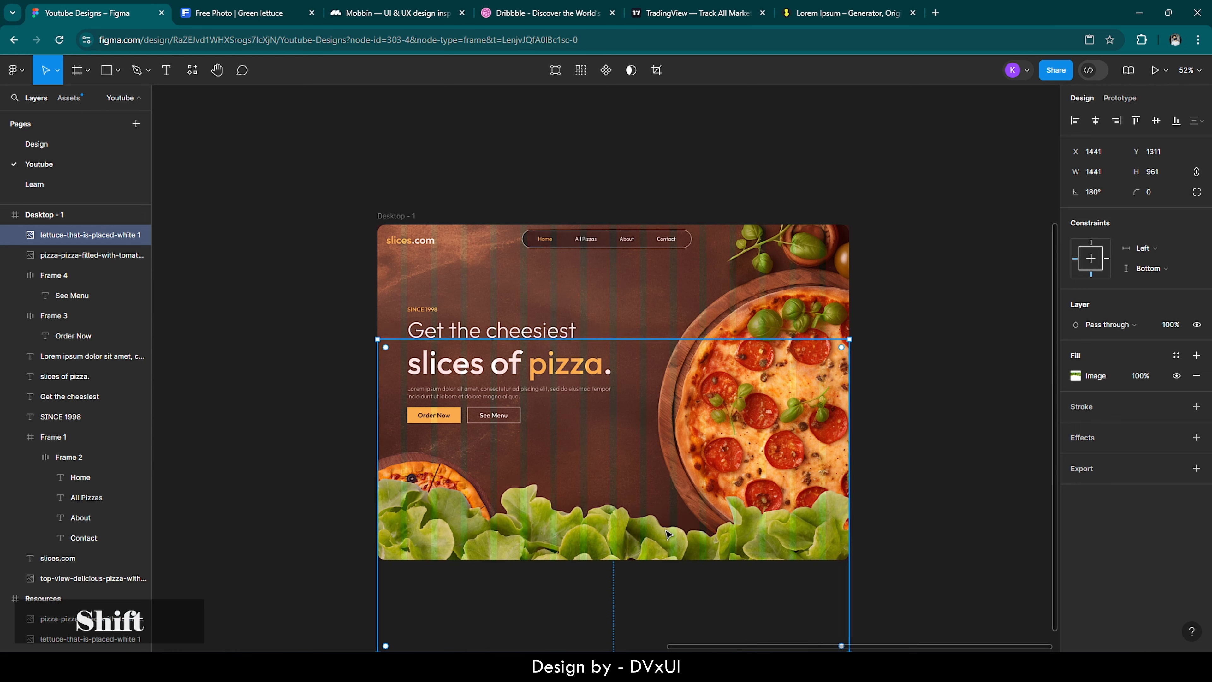
Step: Flip the lettuce image horizontally so it is mirrored along the frame's lower edge
right_click(708, 534)
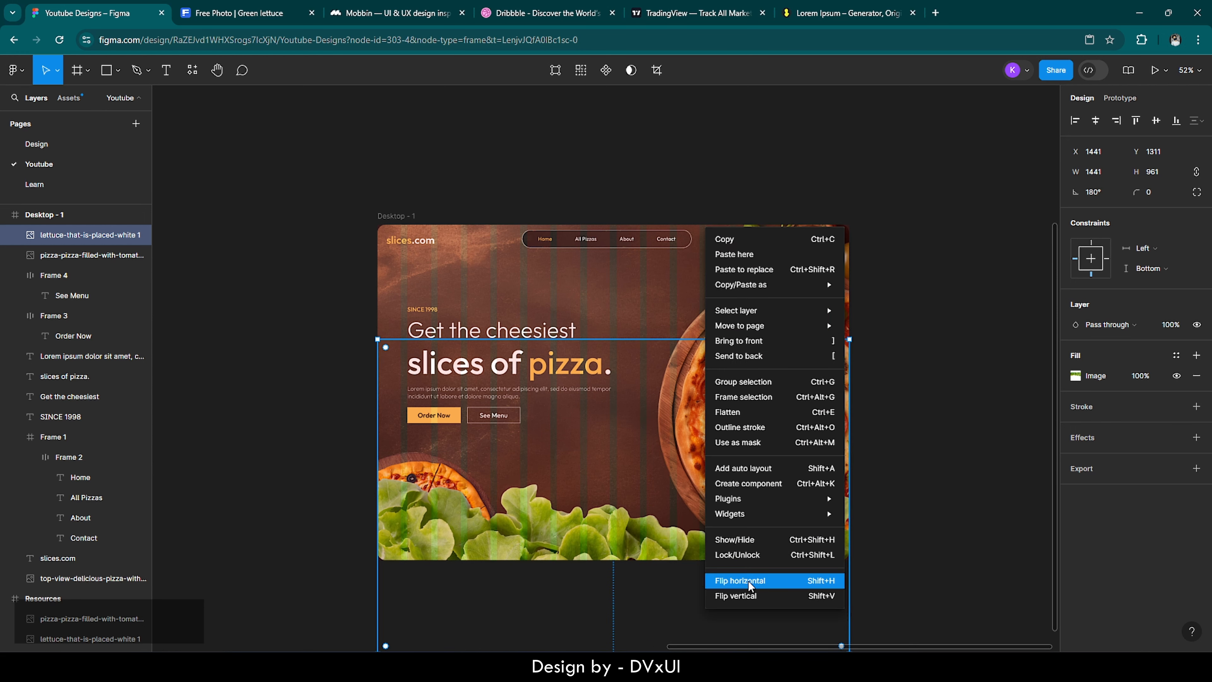
left_click(739, 580)
right_click(750, 531)
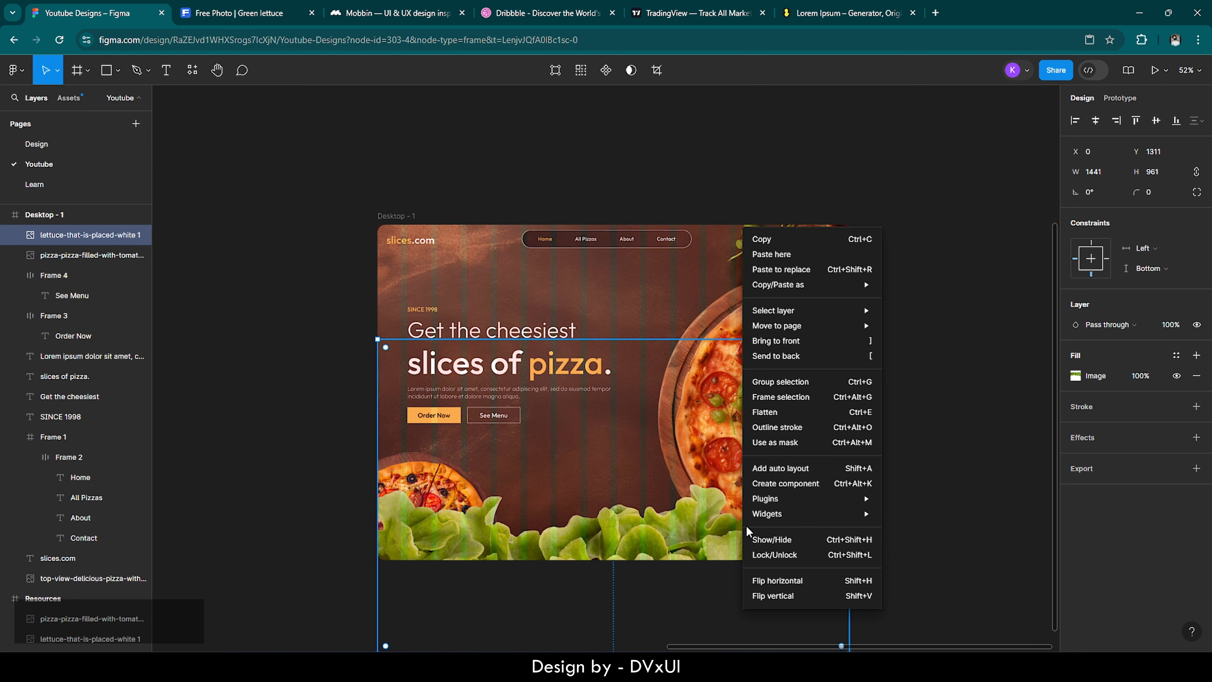
key("Escape")
Step: Reorder the lettuce image so it sits directly above the large background pizza image and behind all other layers
right_click(747, 526)
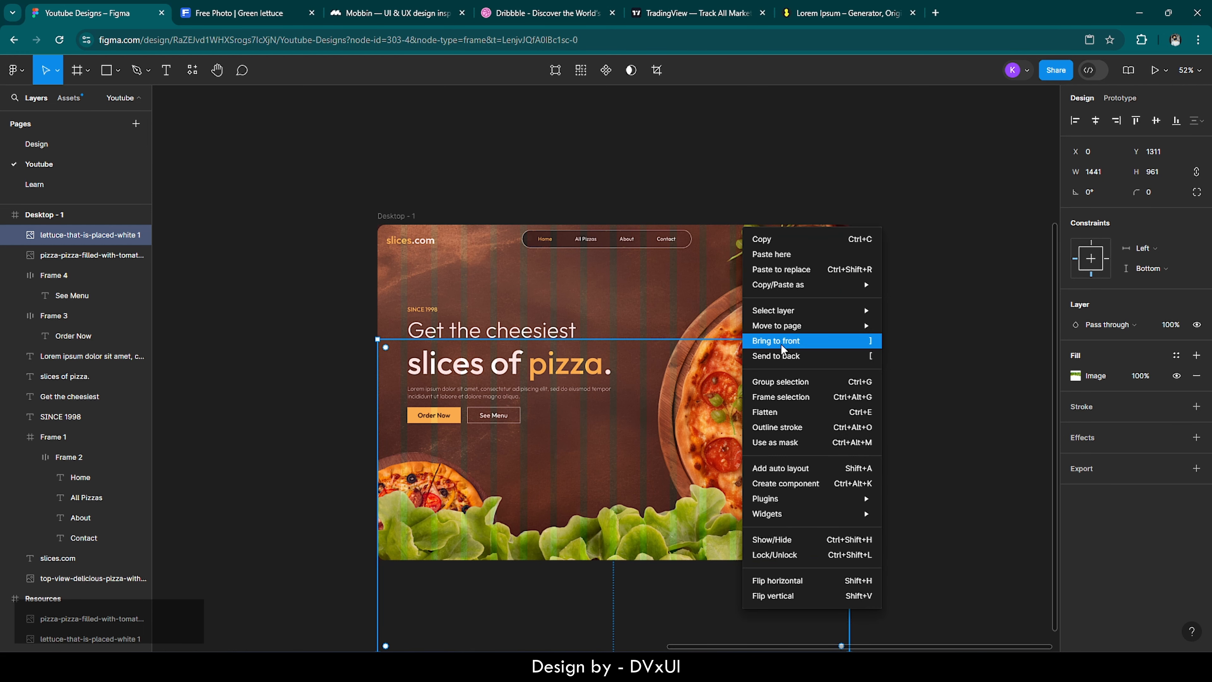
left_click(793, 355)
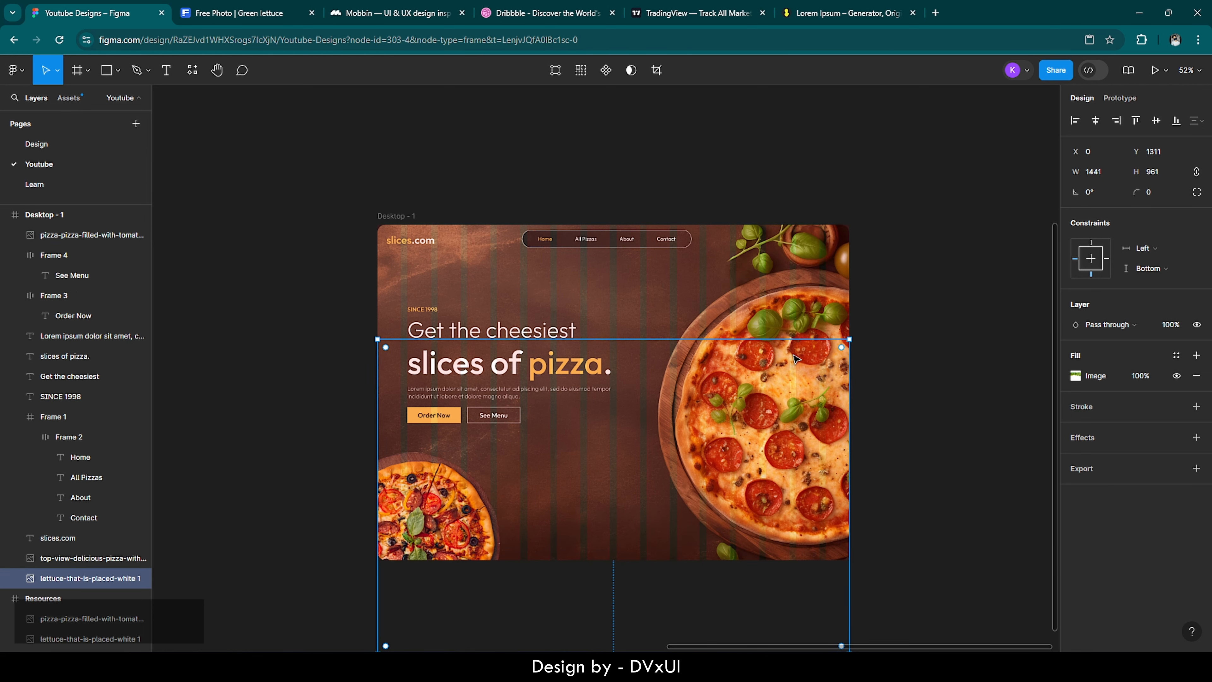
scroll(643, 470, "down", 1)
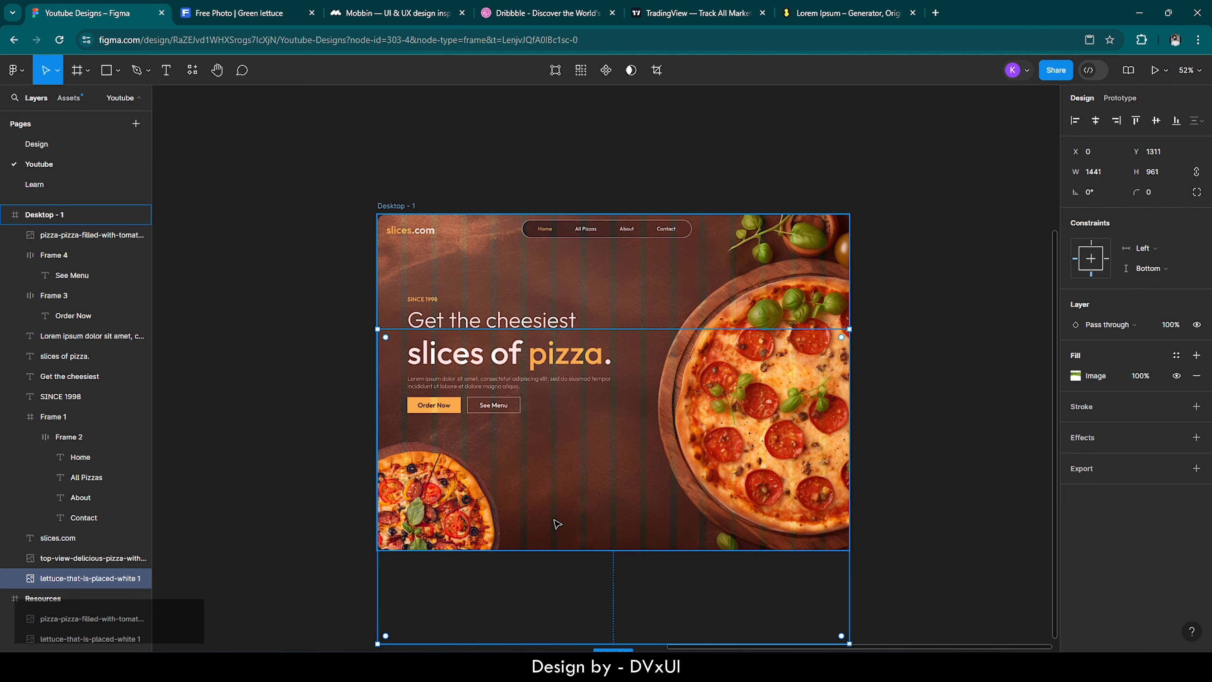
scroll(557, 523, "up", 5)
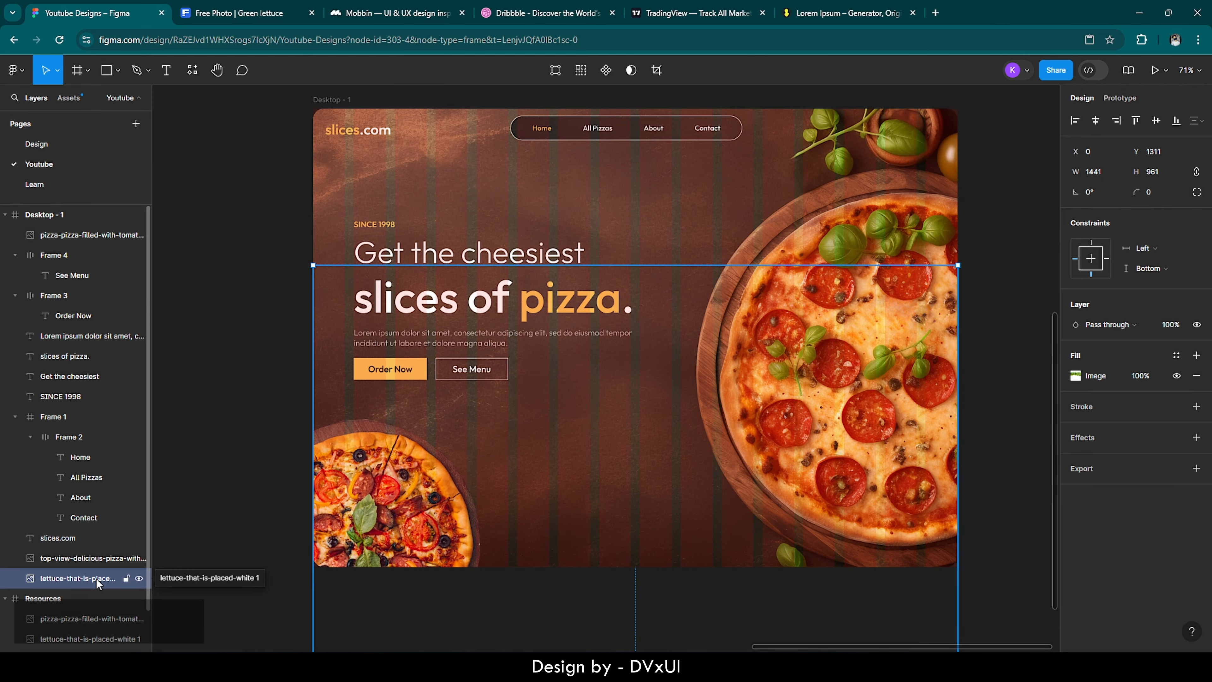
left_click_drag(98, 582, 95, 559)
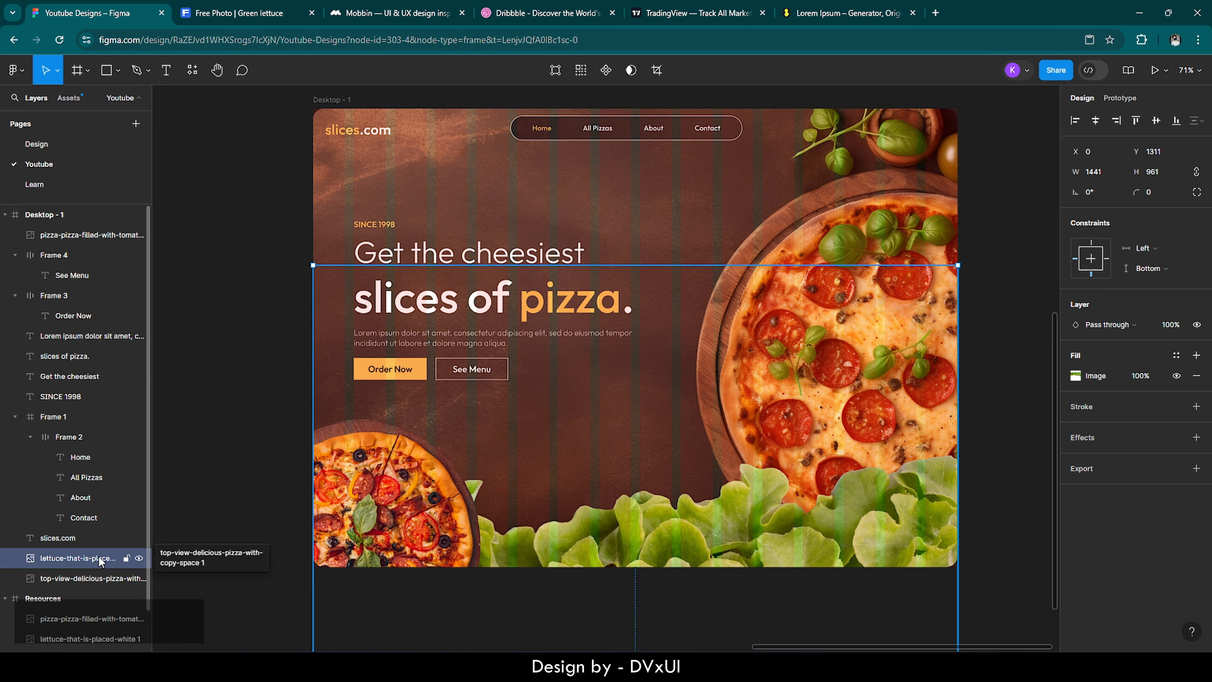
Step: Rename the lettuce image layer in Desktop - 1 as "lettuce png"
double_click(100, 559)
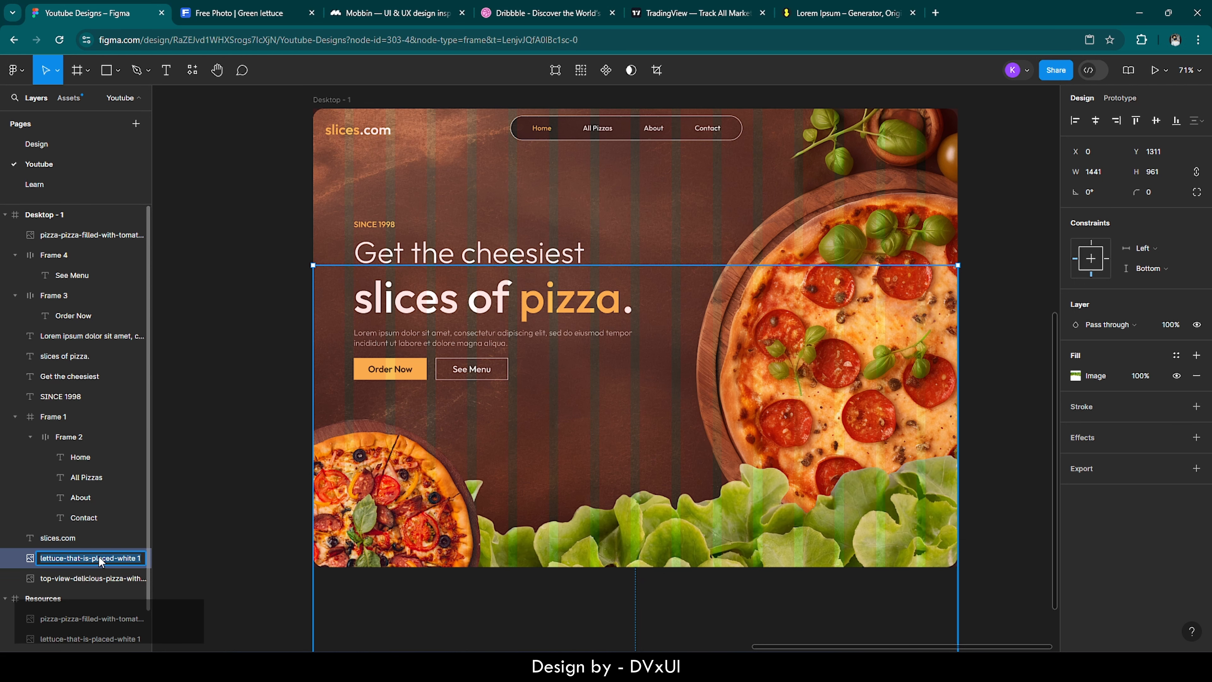
key("BackSpace")
type("lett")
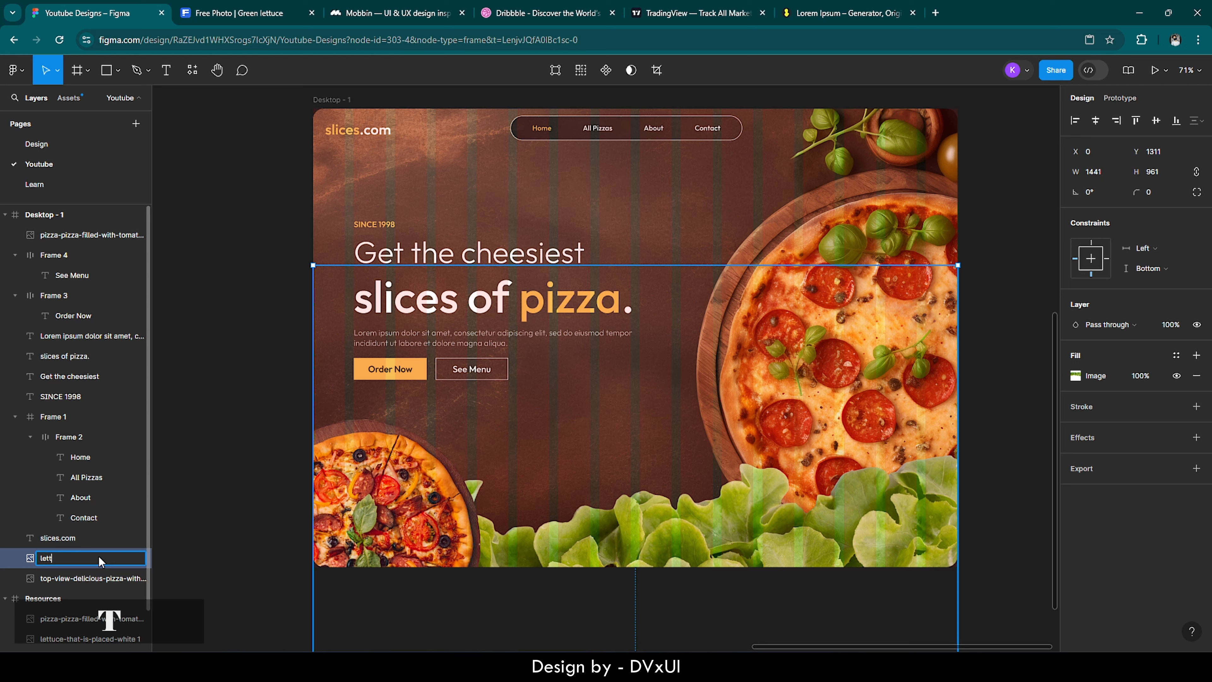
type("uce png")
Step: Rename the background pizza image layer at the back of Desktop - 1 as "bg png"
left_click(95, 578)
double_click(101, 578)
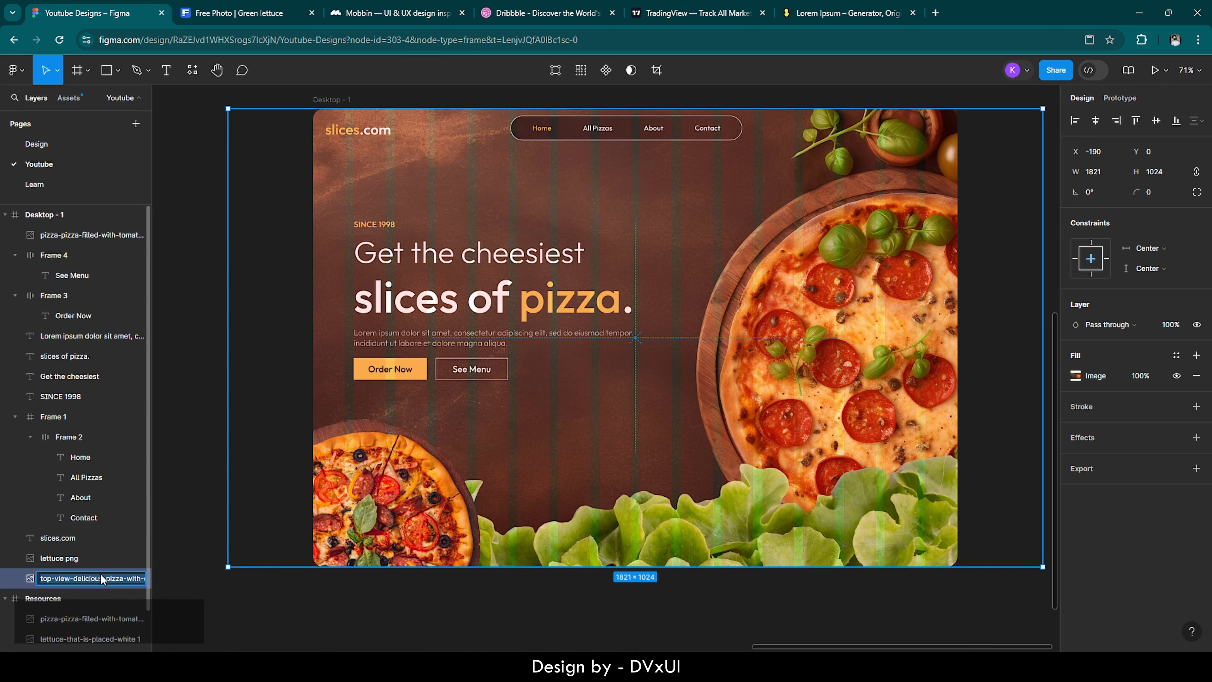
key("BackSpace")
type("bg p")
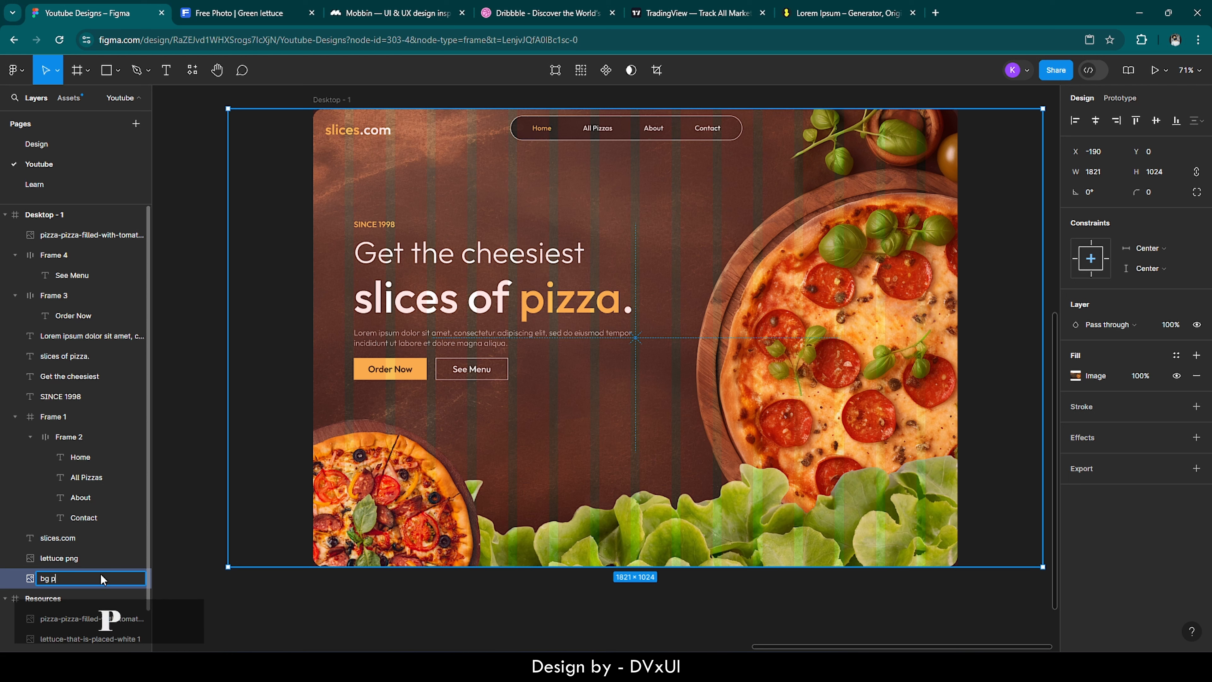
type("ng")
key("Return")
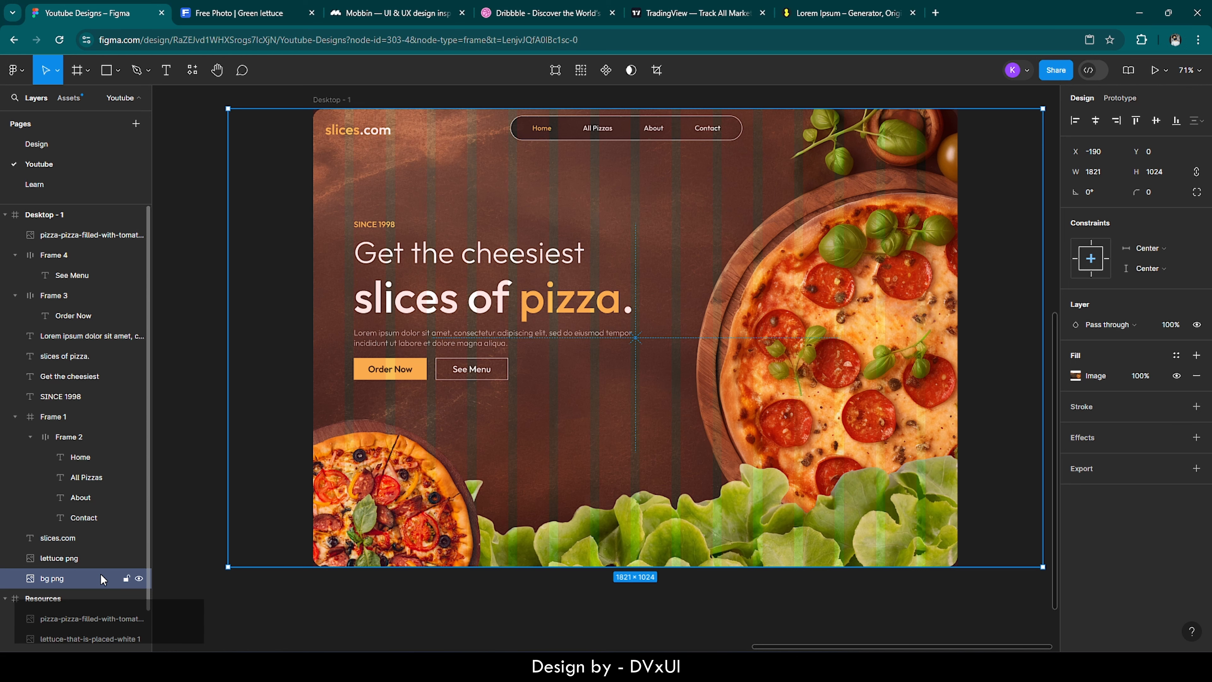
Step: Hide the 16-column layout grid on the Desktop - 1 frame and deselect the frame
left_click(997, 153)
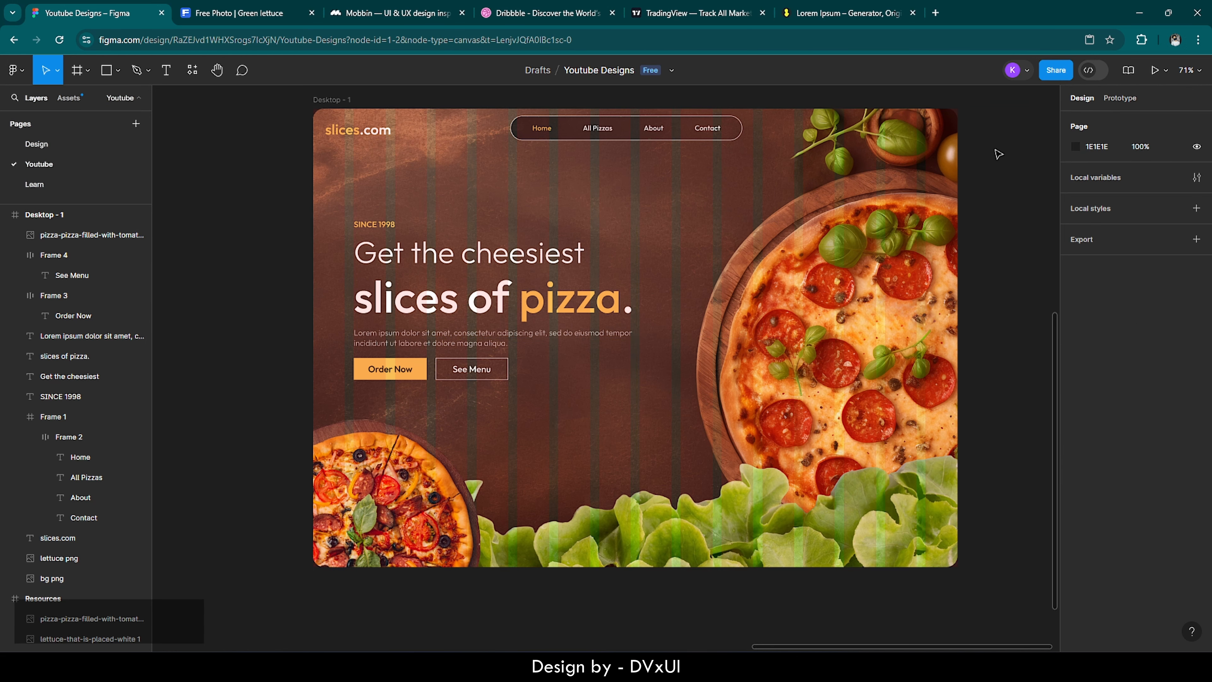
scroll(997, 154, "up", 1)
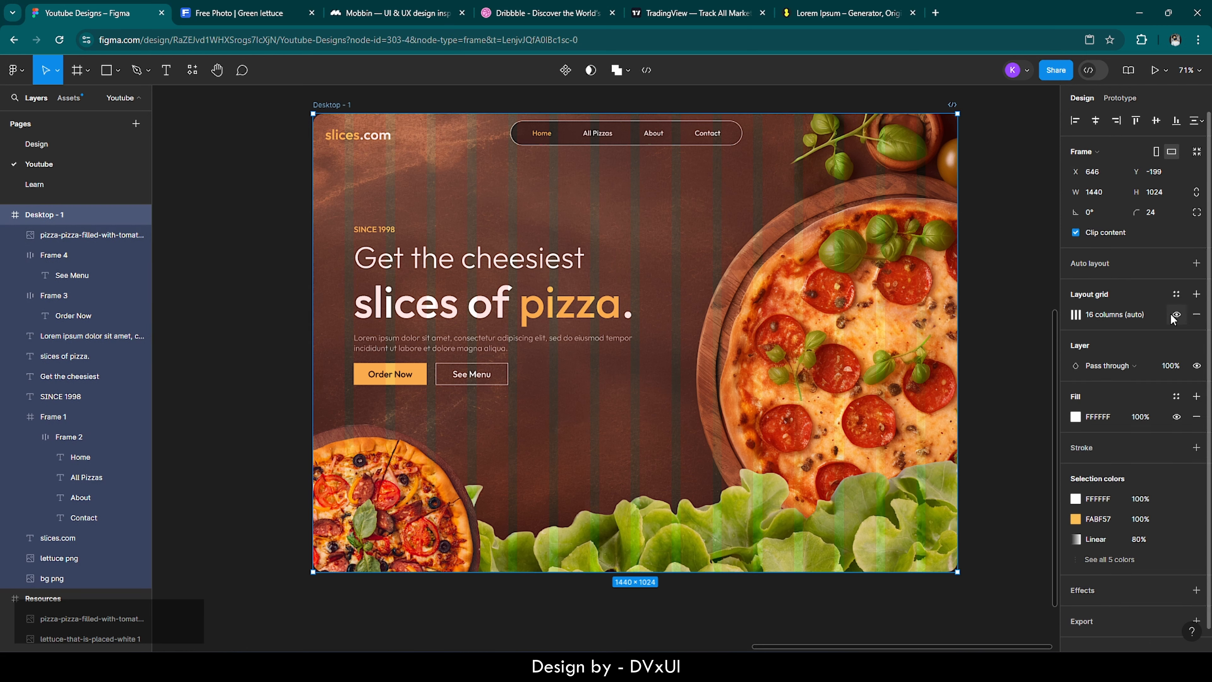
left_click(1176, 315)
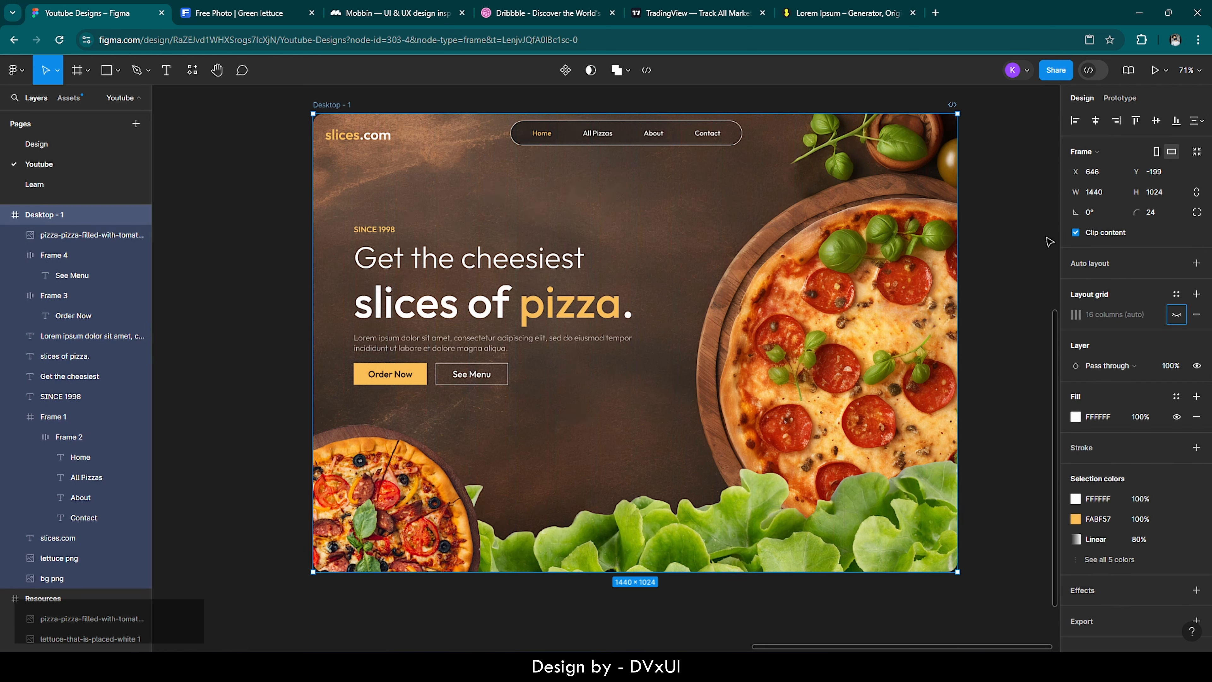
left_click(1016, 230)
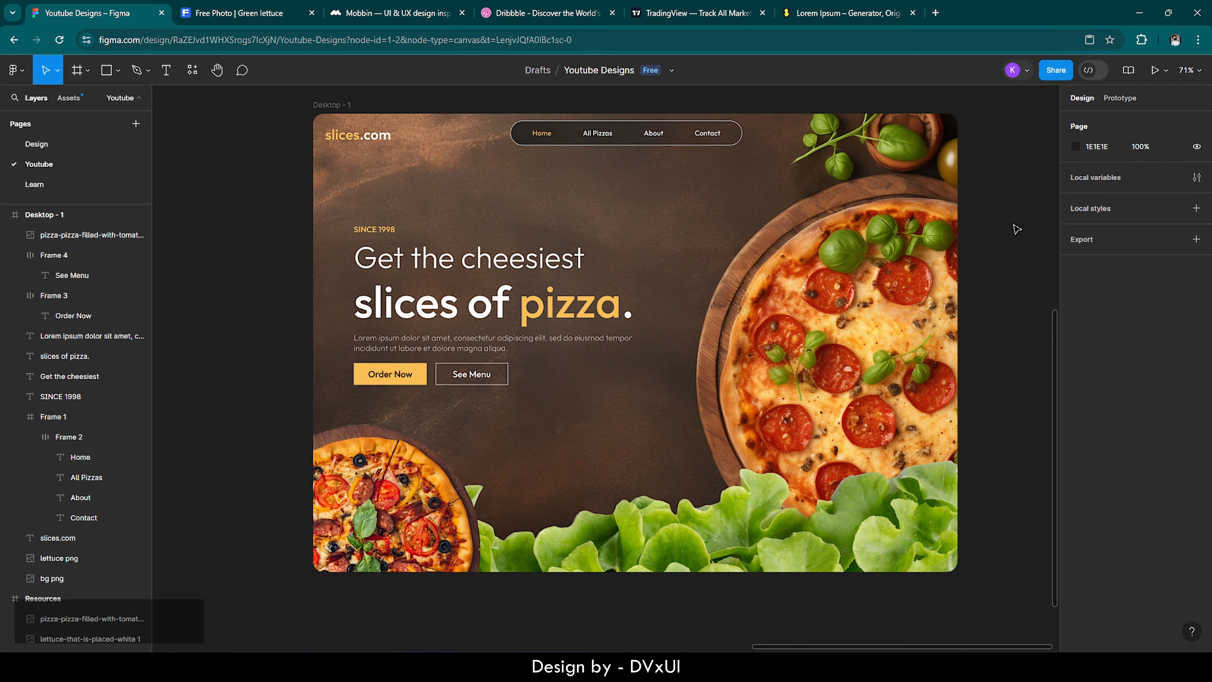
Step: Hide the editor interface and examine the whole landing page enlarged and centred in view
right_click(973, 142)
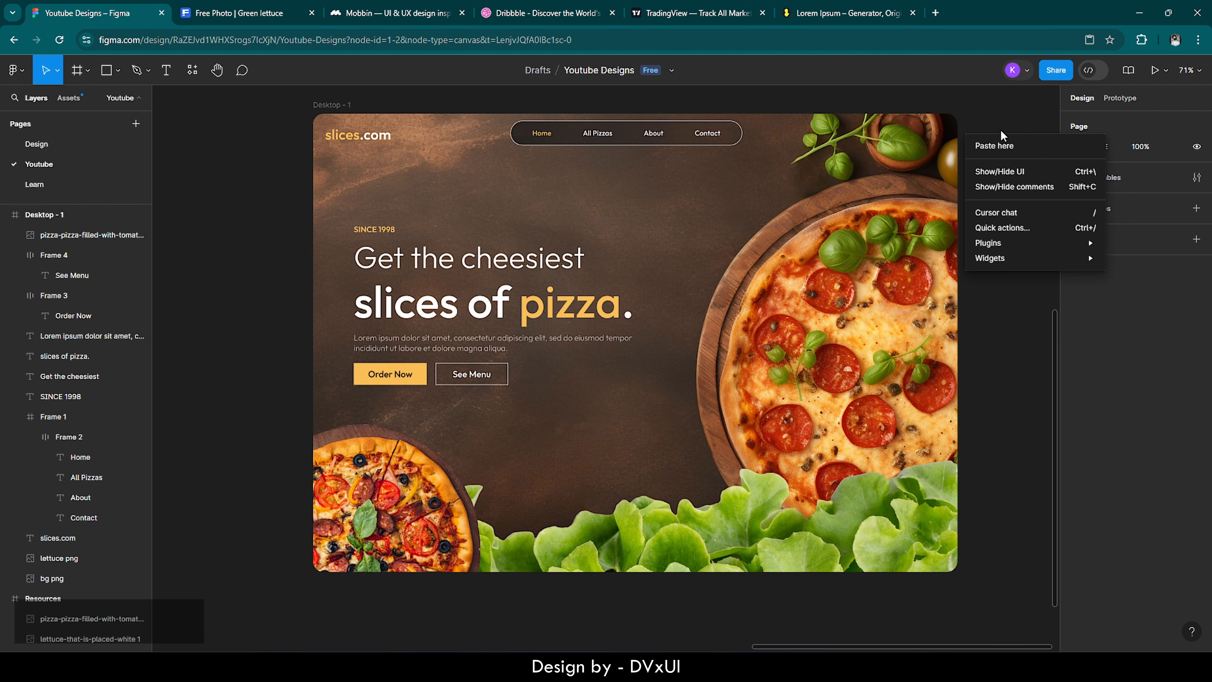
left_click(1021, 173)
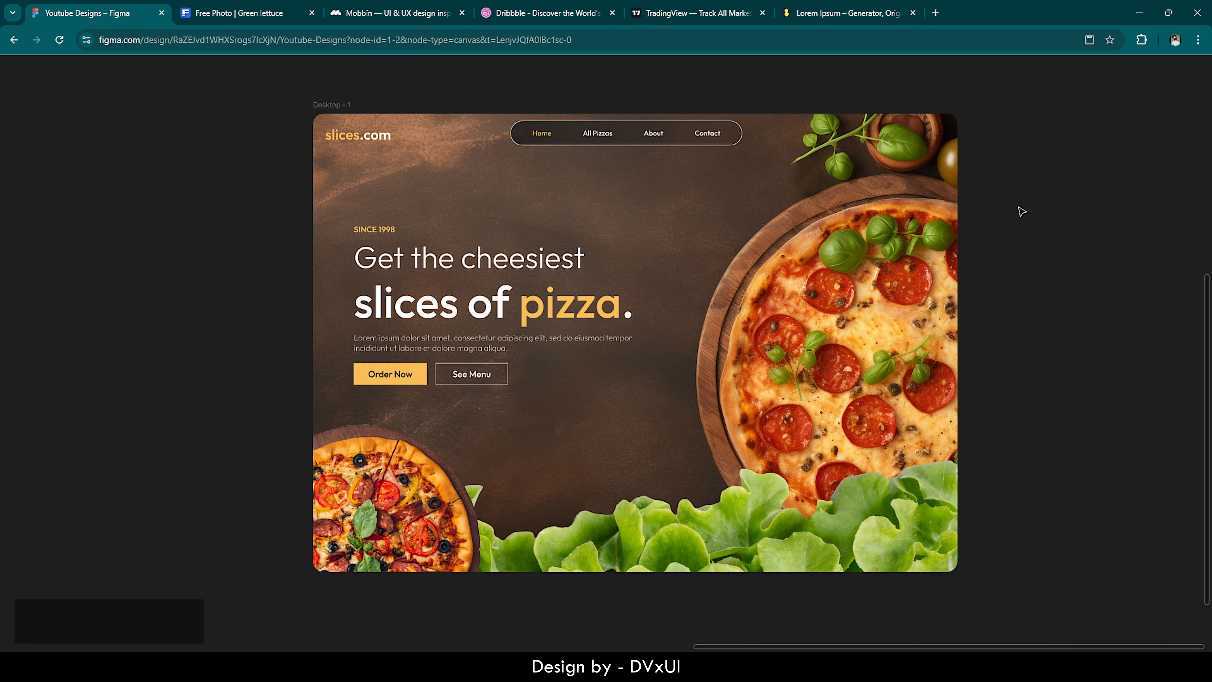
scroll(967, 149, "up", 3)
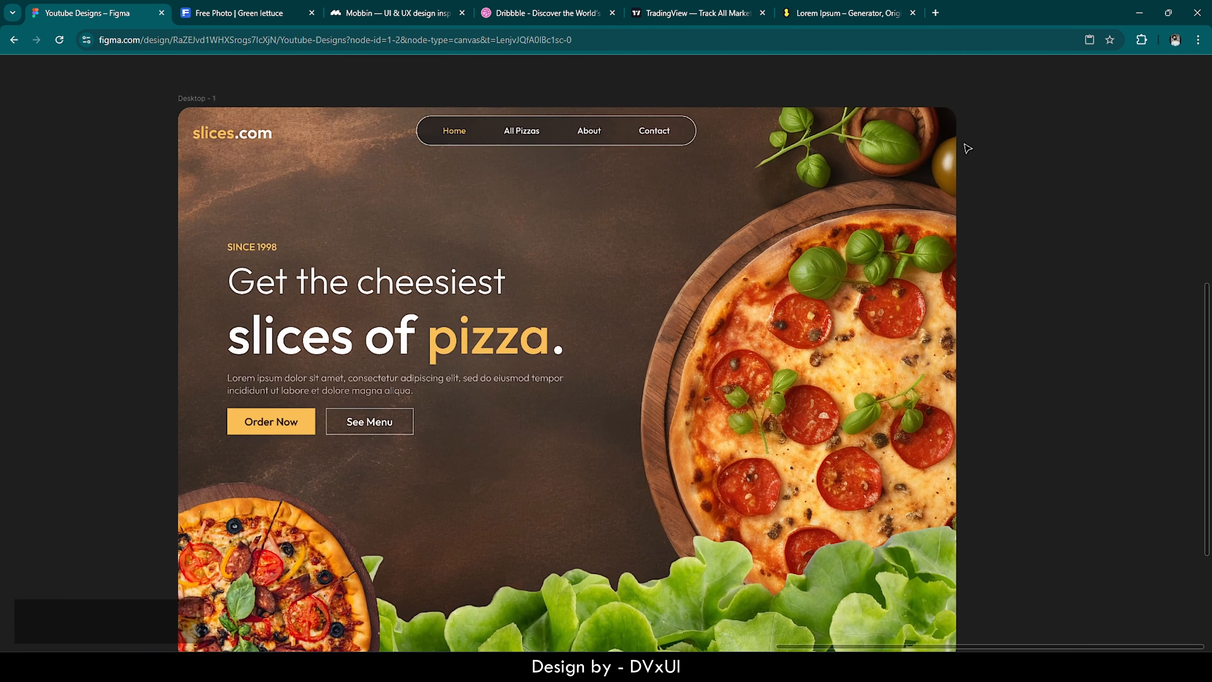
scroll(964, 144, "up", 1)
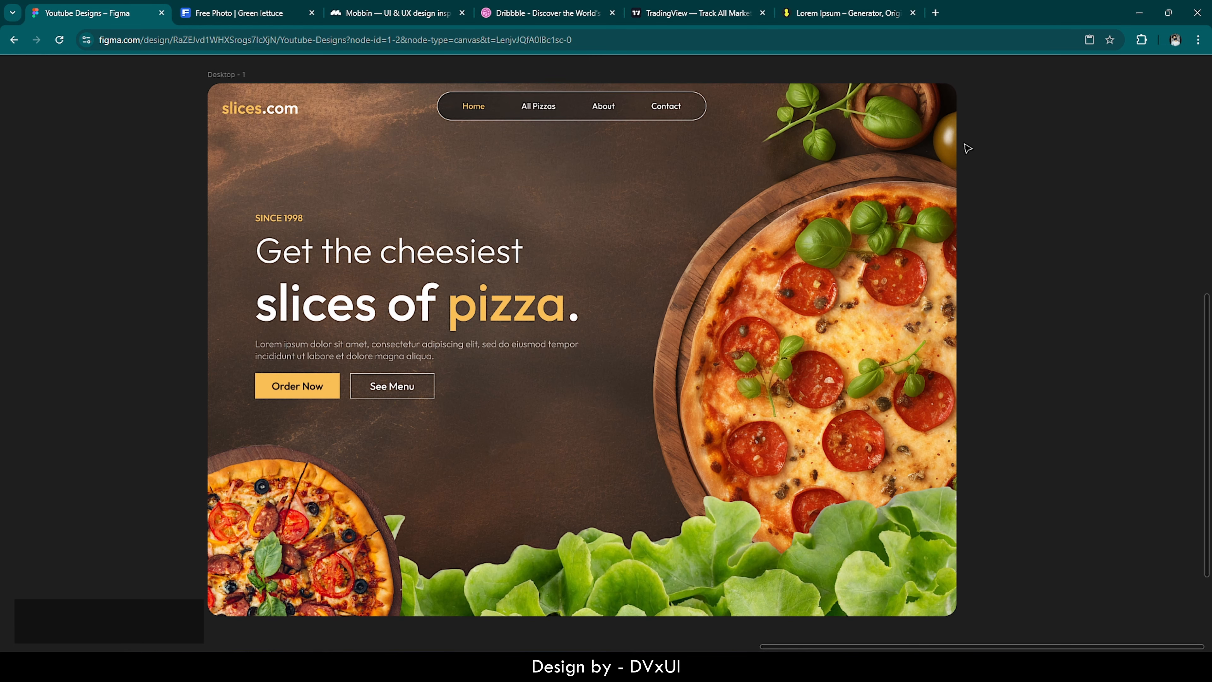
scroll(965, 145, "left", 1)
scroll(975, 142, "left", 1)
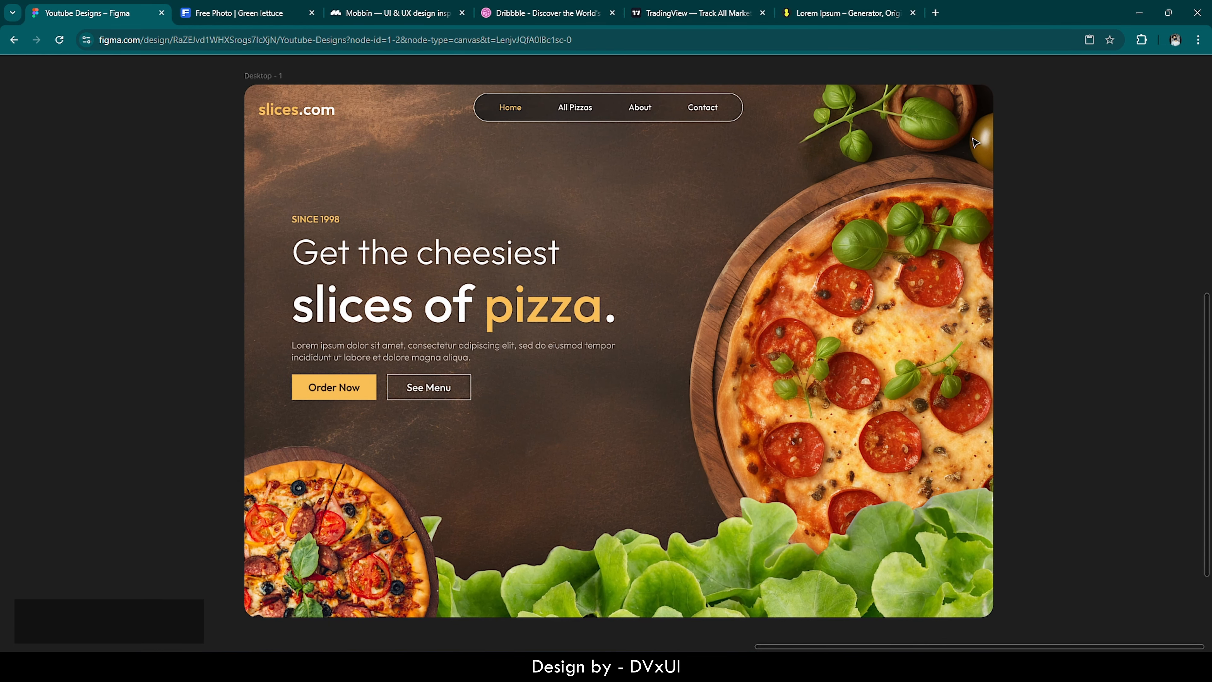
scroll(975, 143, "up", 1)
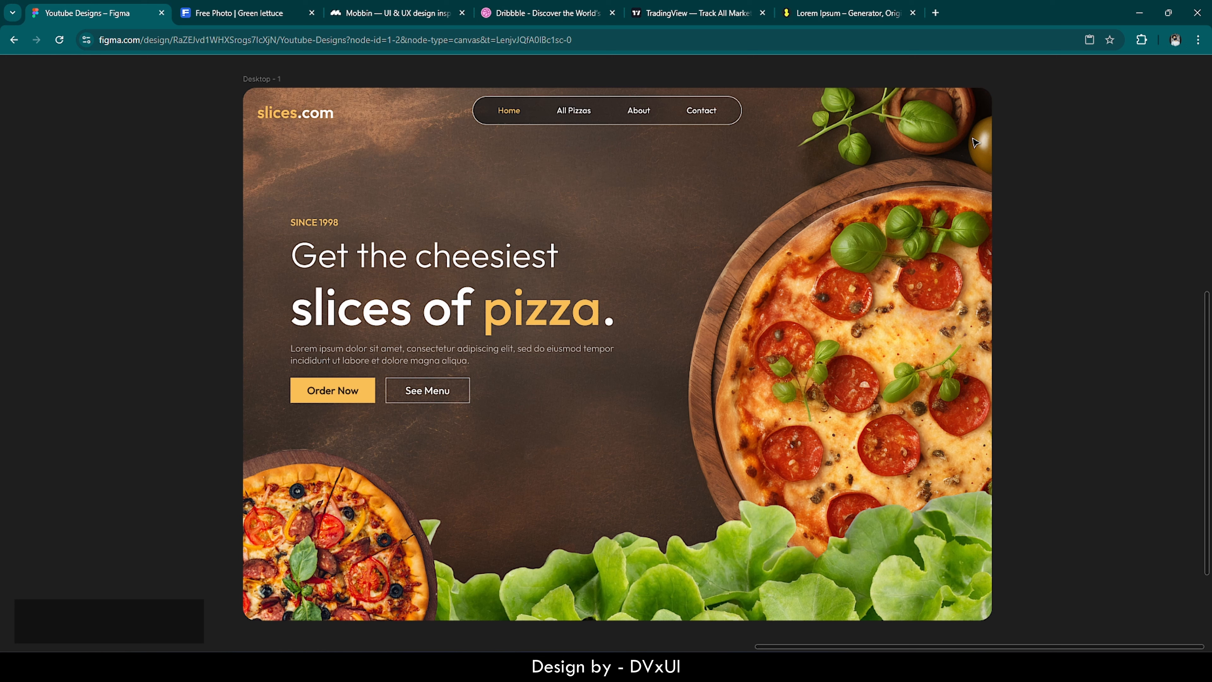
Step: Select the Desktop - 1 frame and show the editor interface again
left_click(336, 107)
key("ctrl+shift+l")
left_click(374, 137)
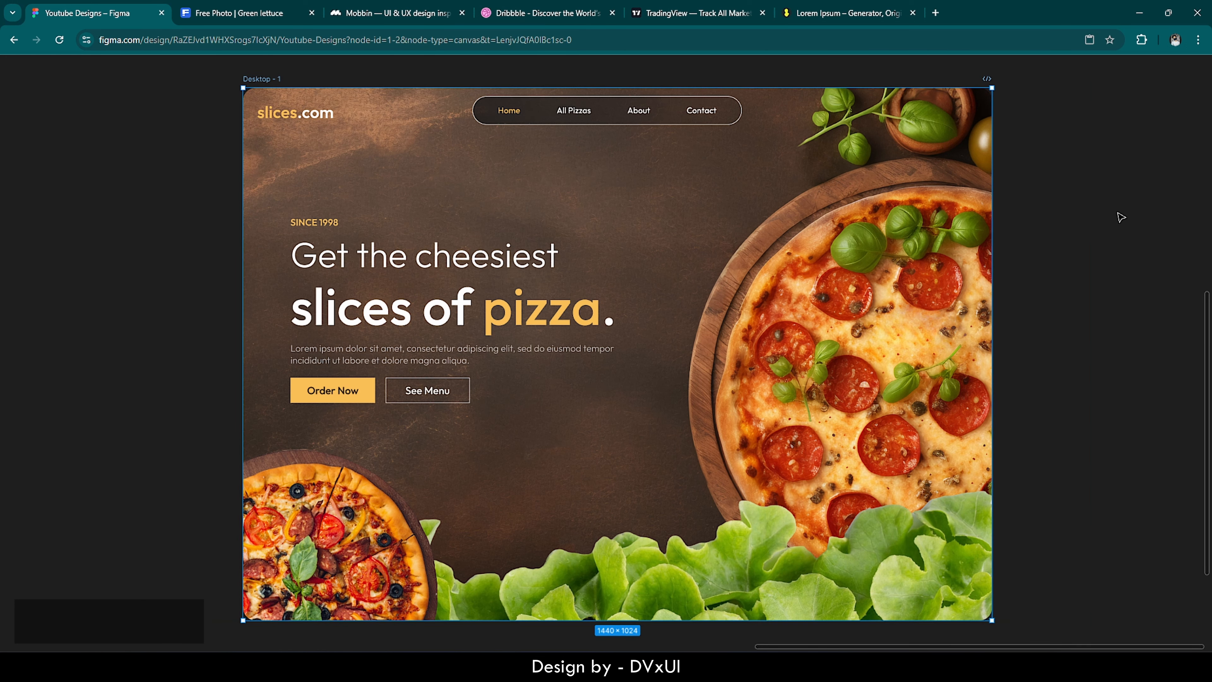
left_click(1120, 216)
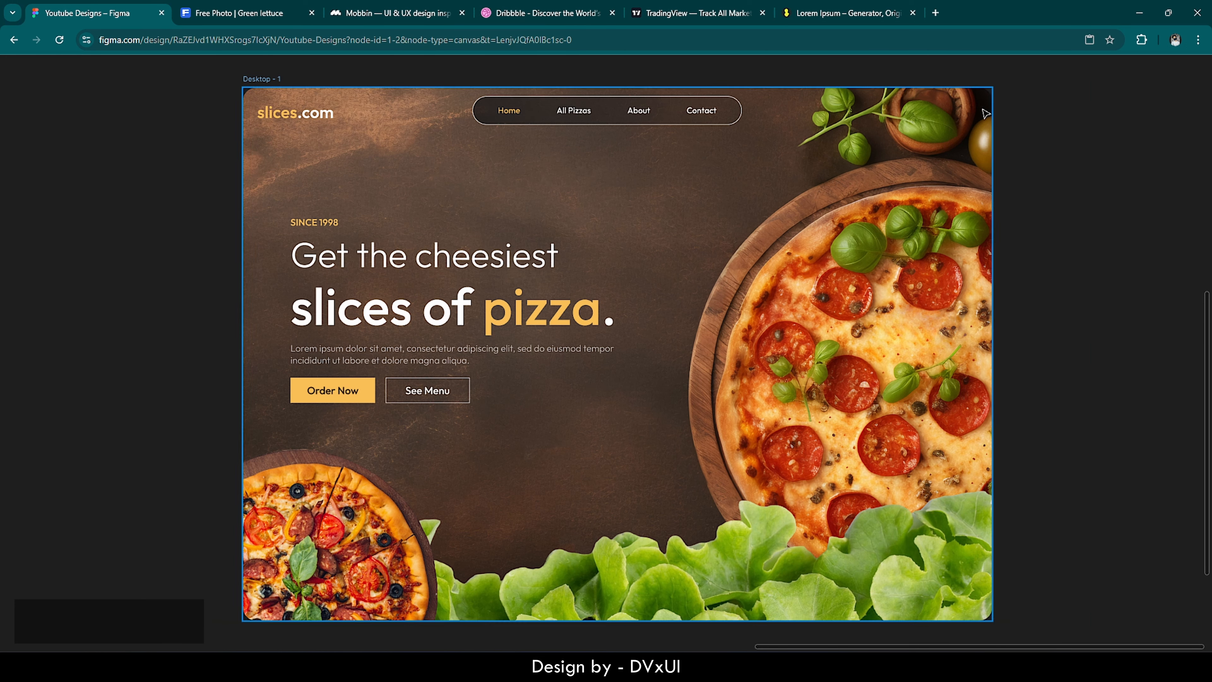
left_click(738, 184)
right_click(1039, 146)
left_click(1041, 147)
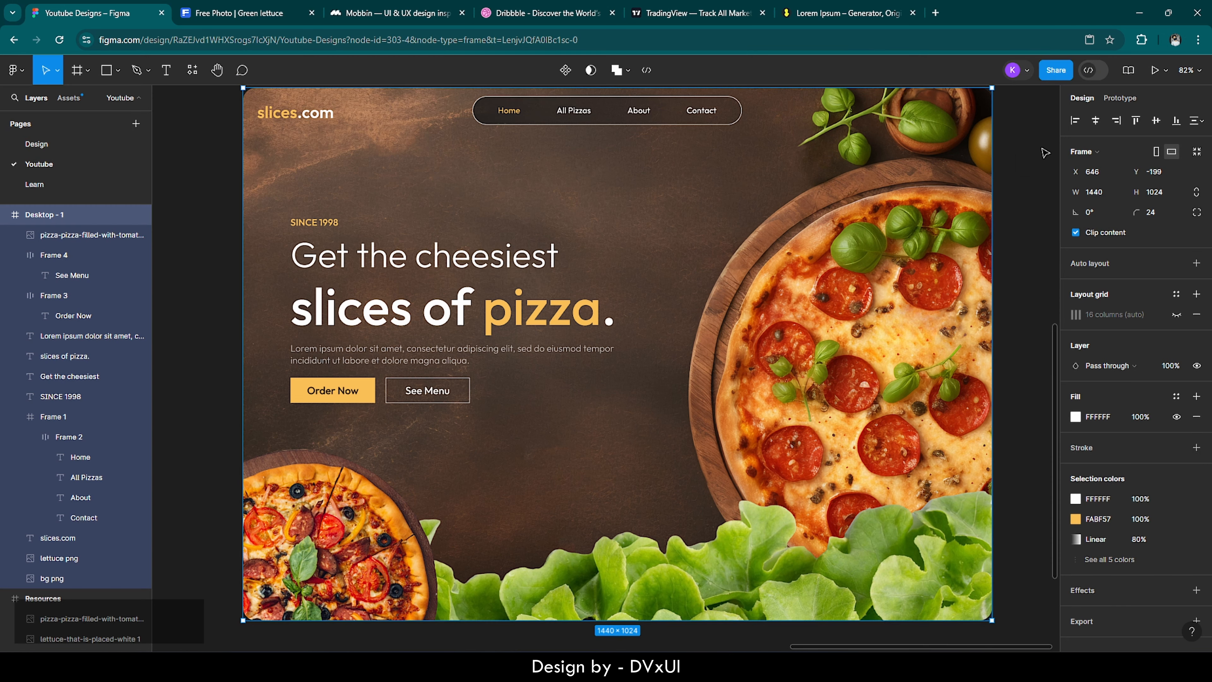
Step: Add an inside stroke to the Desktop - 1 frame in the page's yellow FABF57 with a weight of 4
left_click(253, 104)
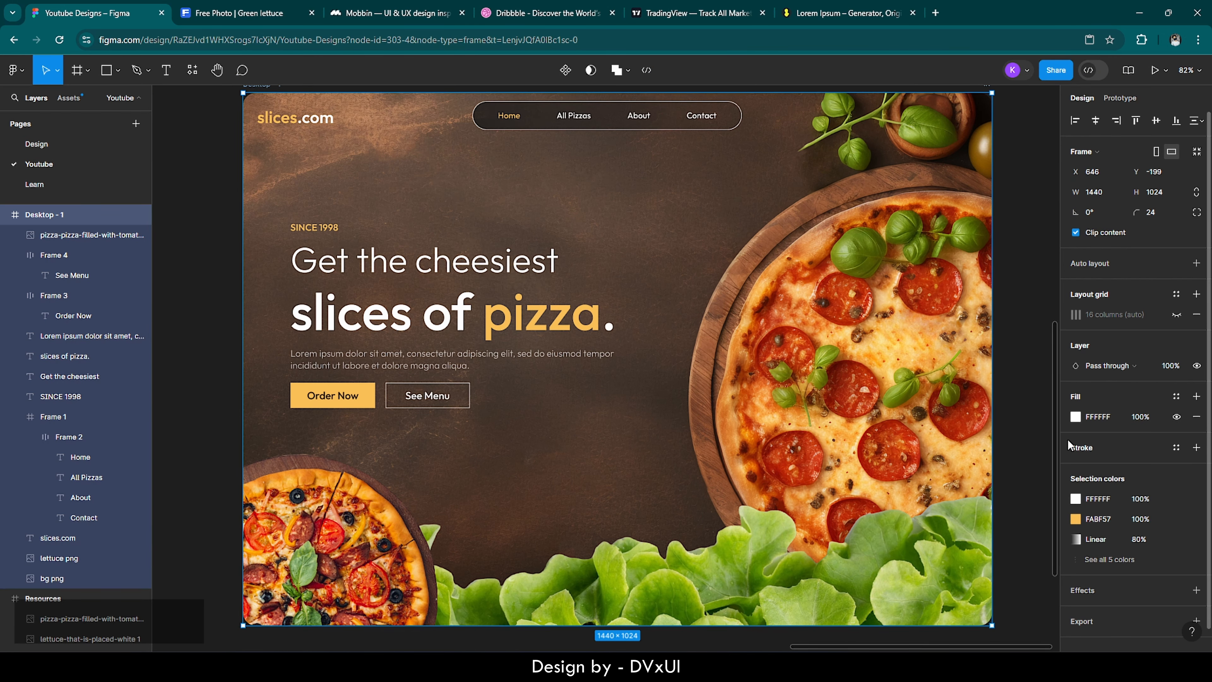
left_click(1091, 448)
left_click(1075, 467)
left_click(984, 530)
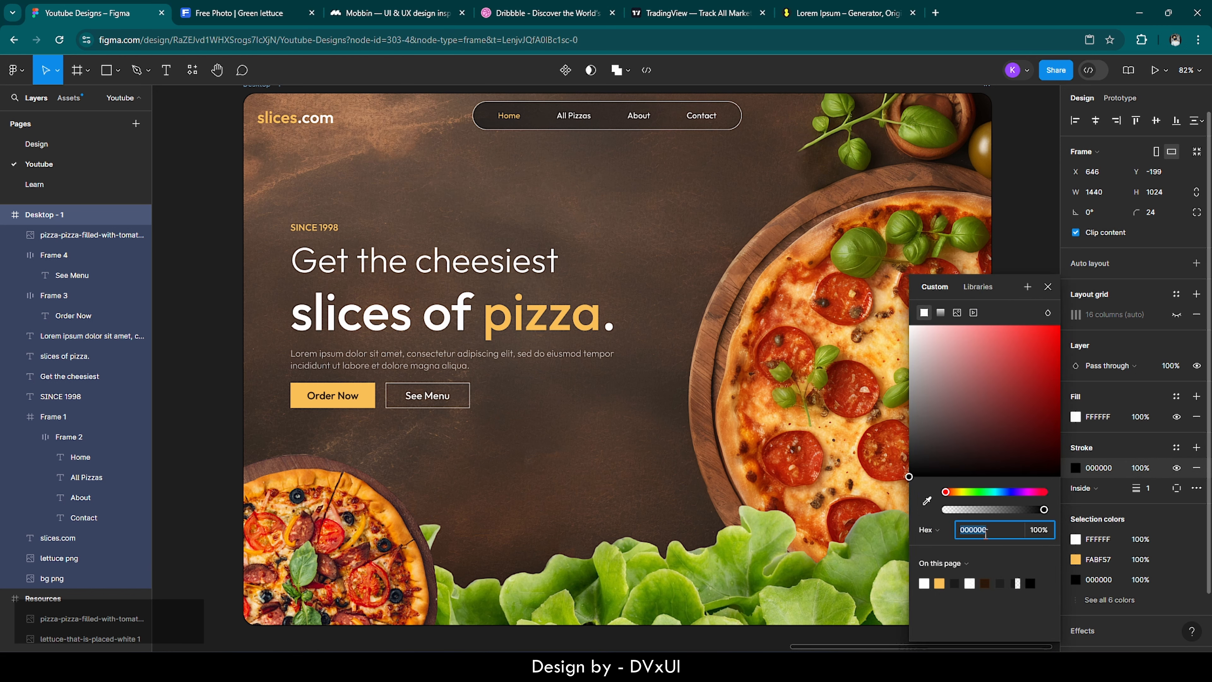
left_click(939, 583)
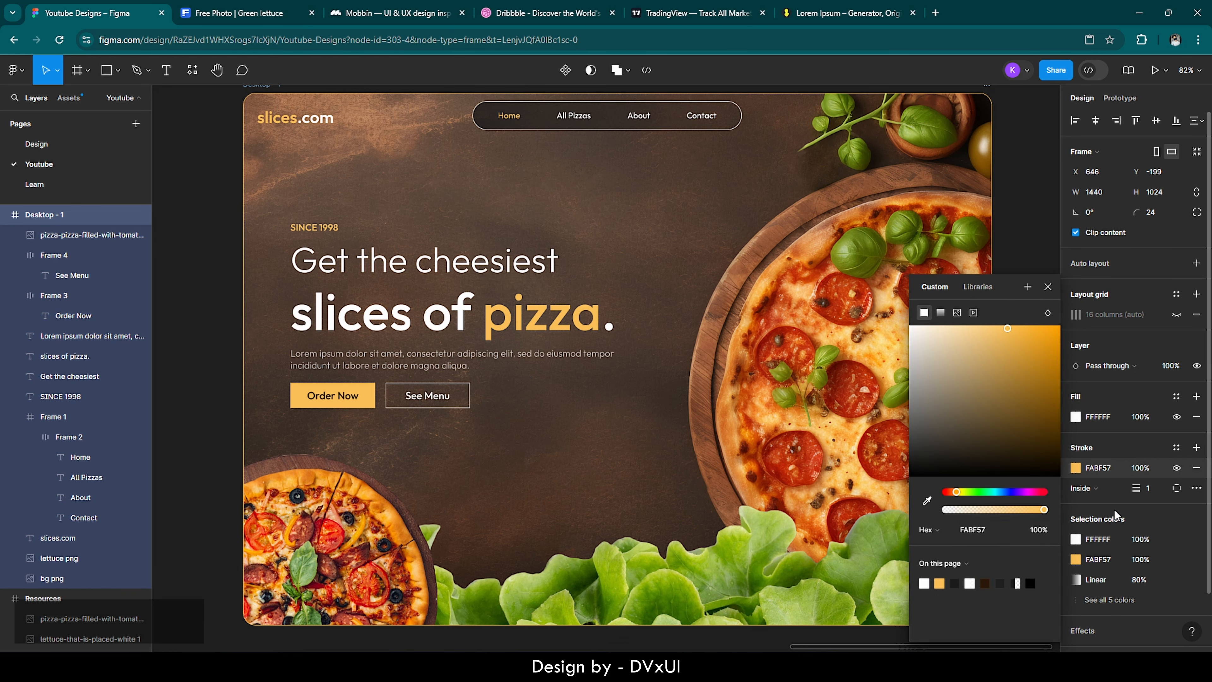
left_click(1159, 488)
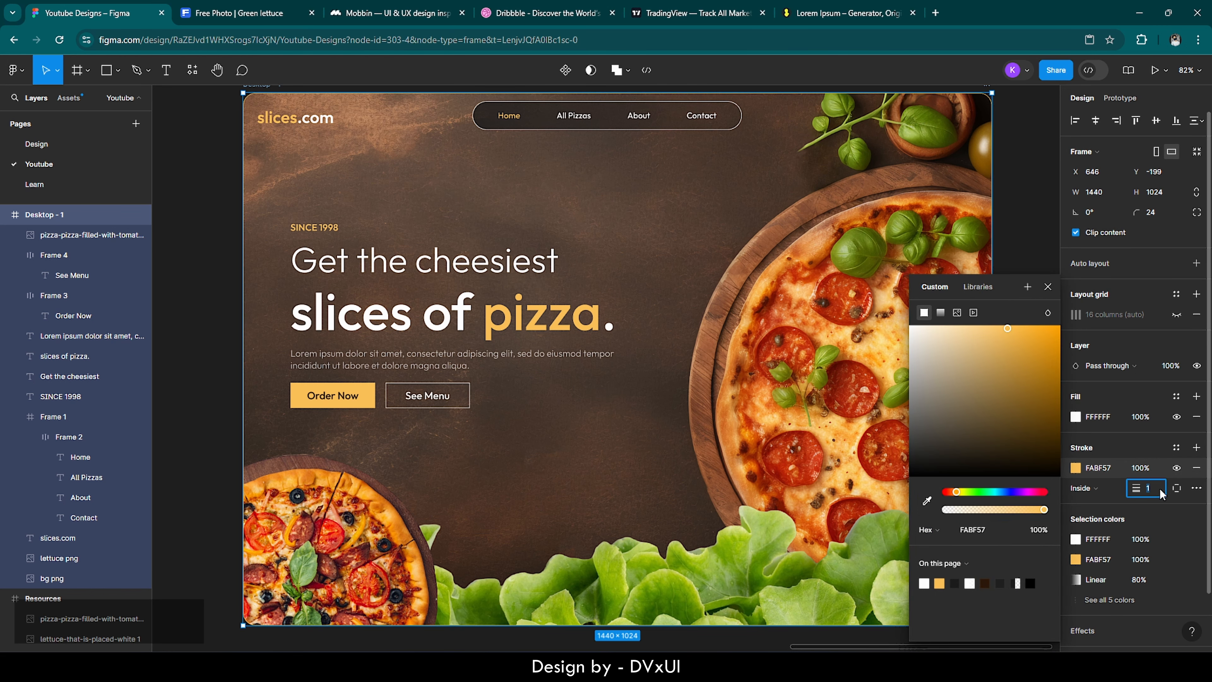
type("4")
key("Return")
left_click(1026, 220)
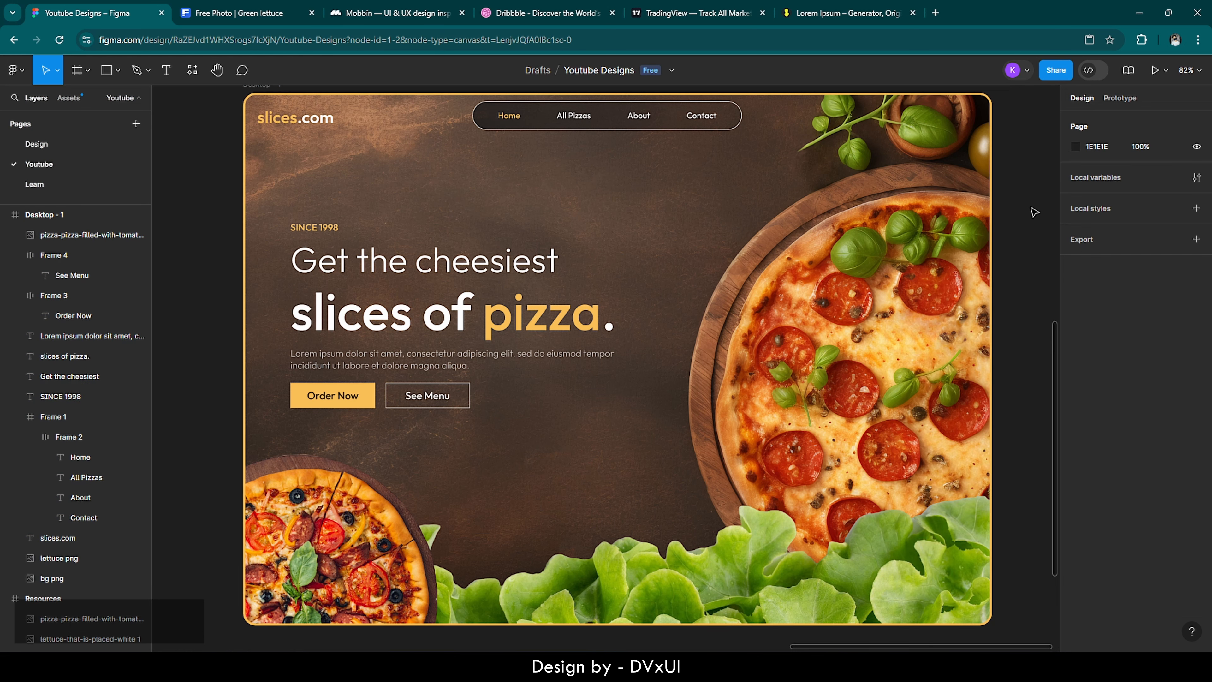
Step: Hide the editor interface again to review the finished landing page with its yellow border
right_click(1032, 212)
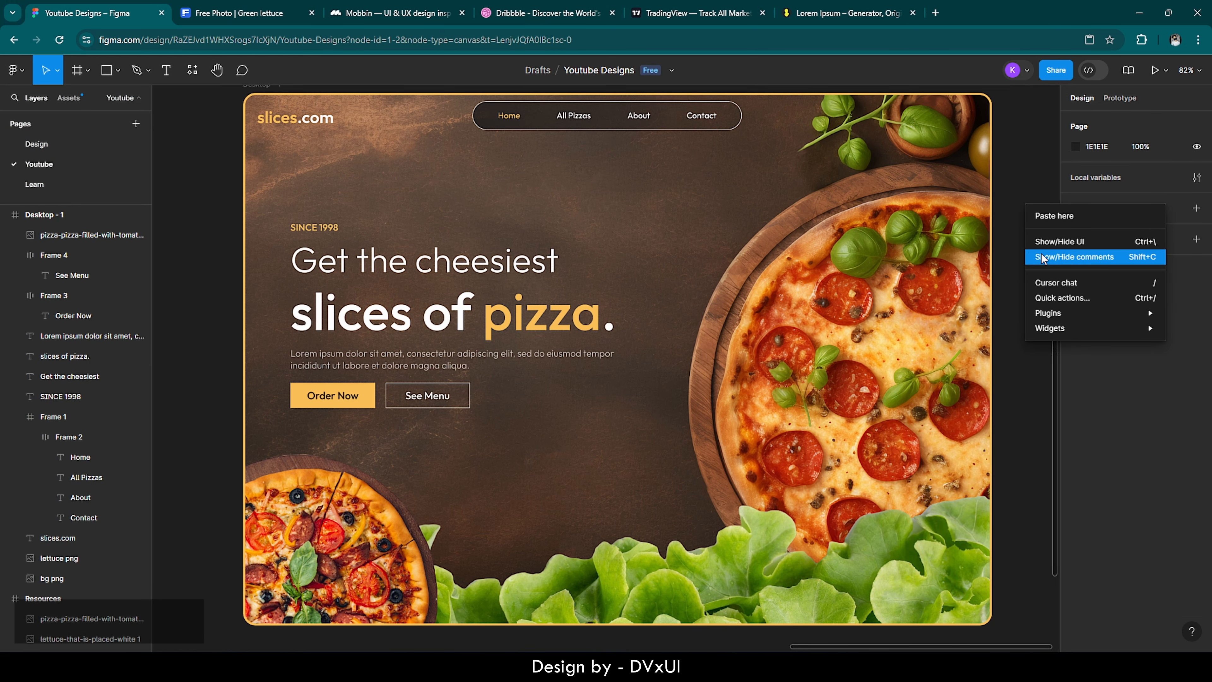
left_click(1055, 241)
scroll(1057, 256, "down", 1)
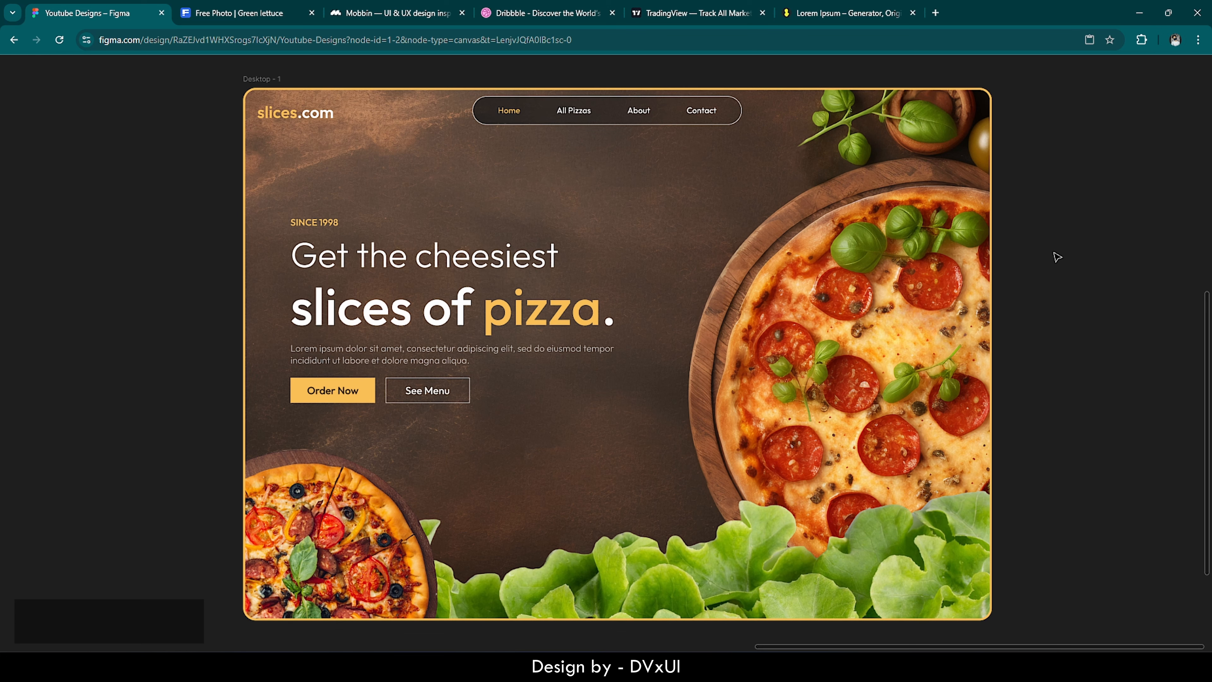